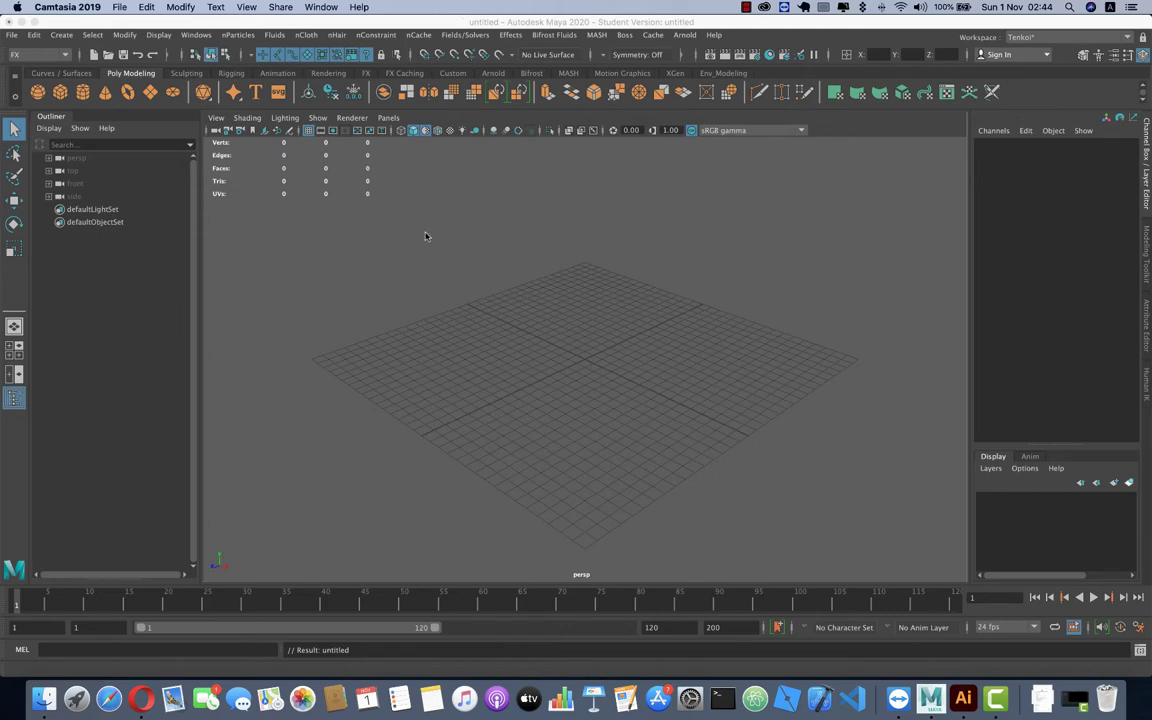
- Create a polygon plane scaled to 39.762 and raised to Y 0.7
left_click(150, 92)
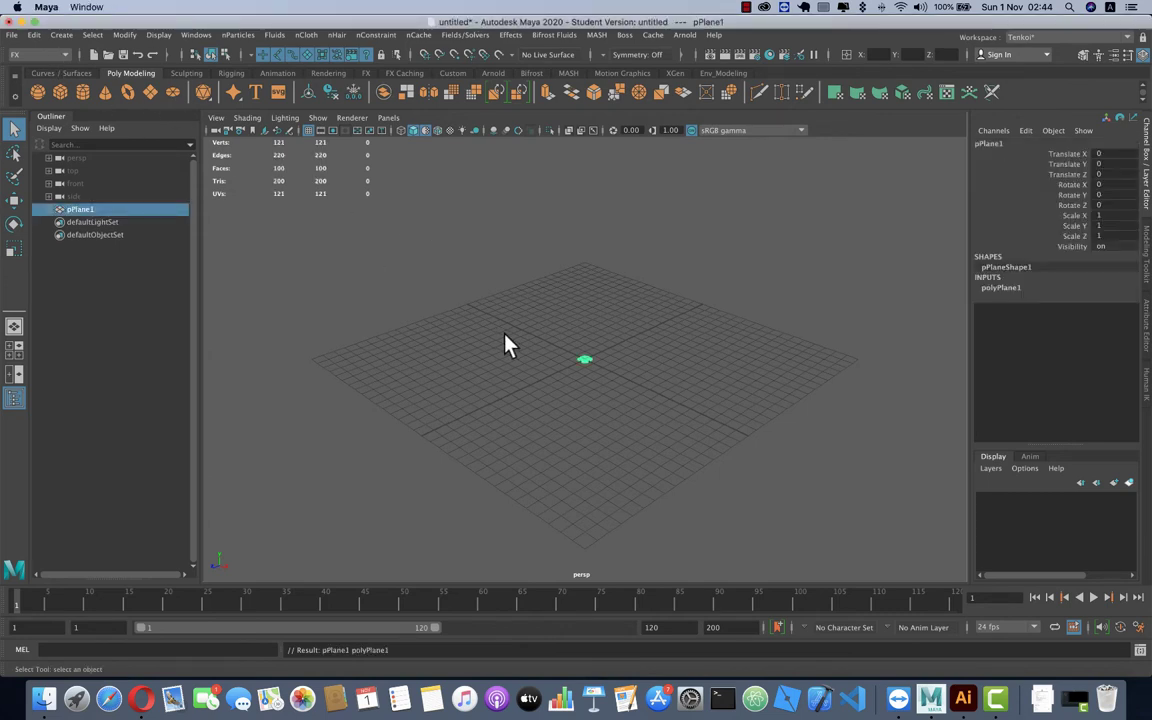
key("r")
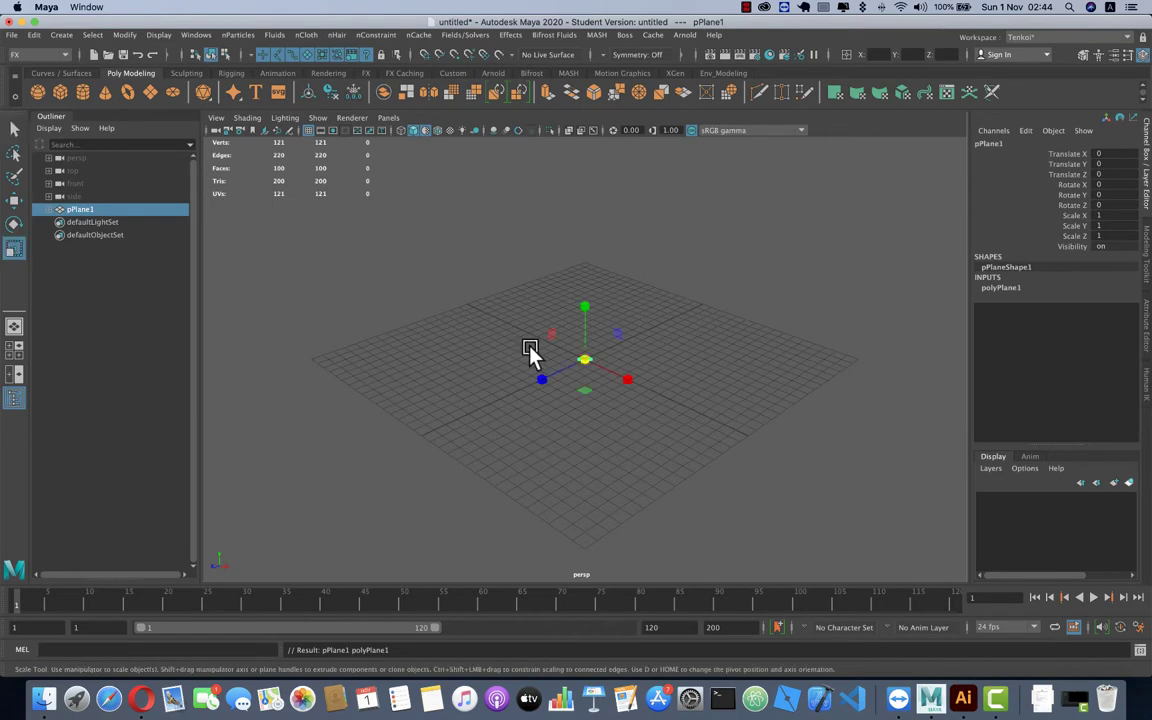
left_click_drag(584, 358, 805, 368)
left_click_drag(588, 360, 586, 304)
key("w")
- Rename the plane to ground in the Outliner
double_click(80, 209)
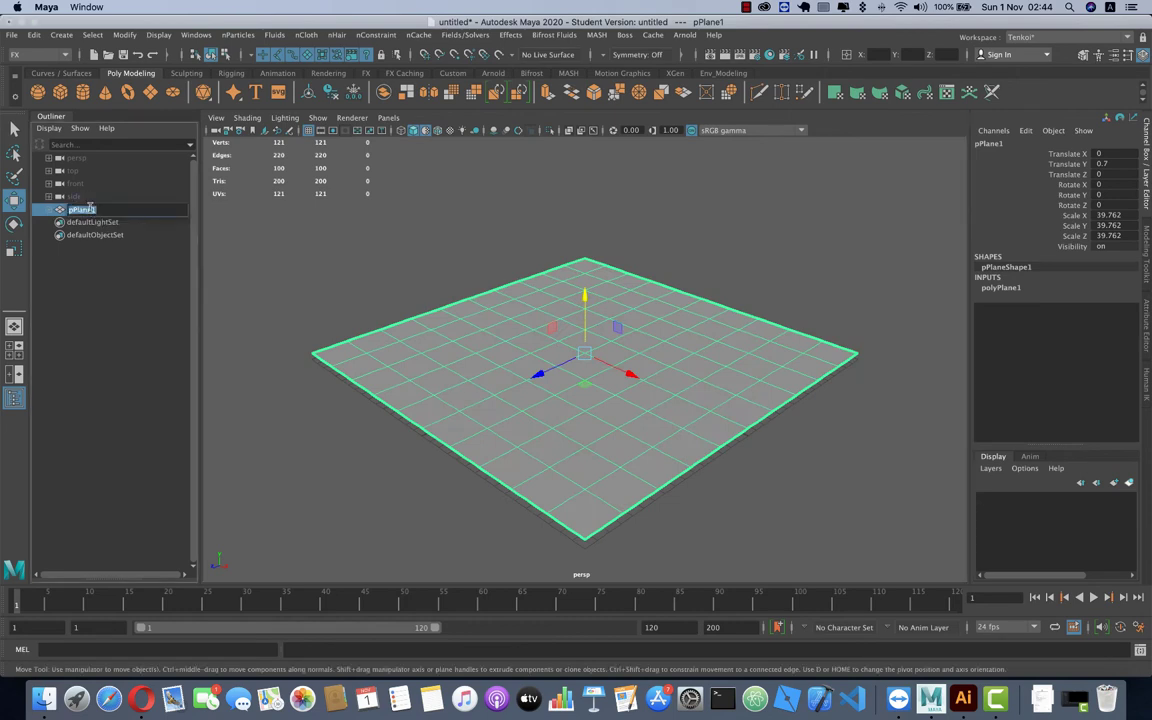
type("gl")
key("Return")
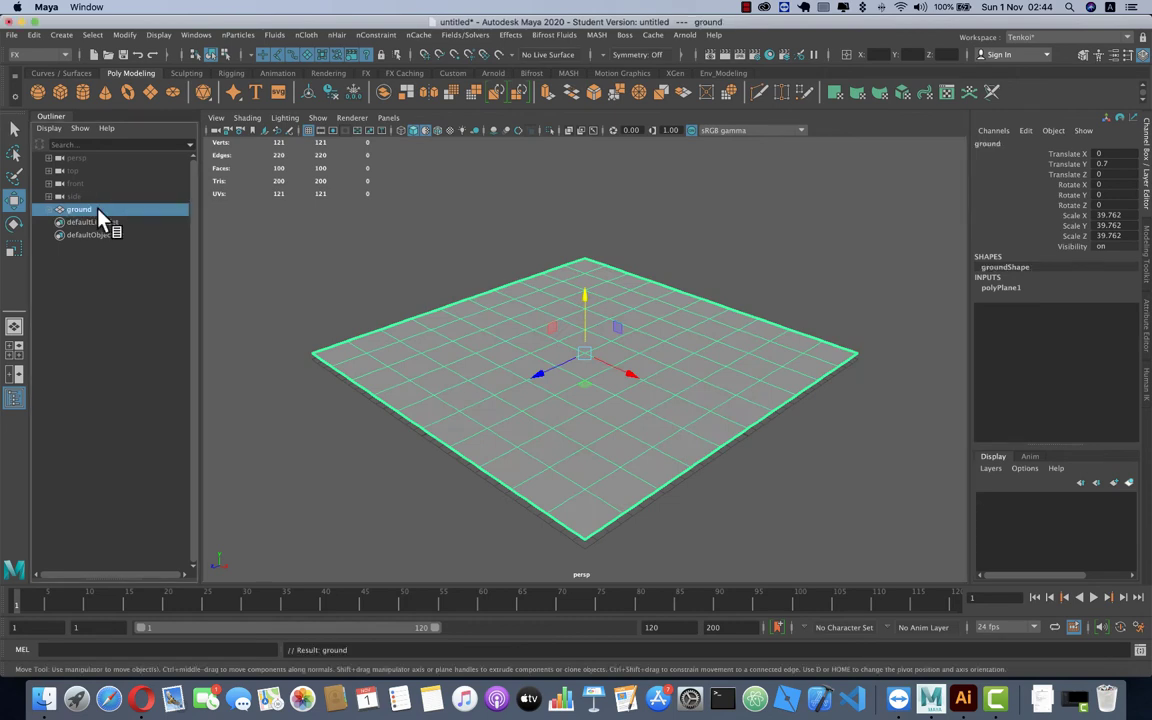
left_click(304, 36)
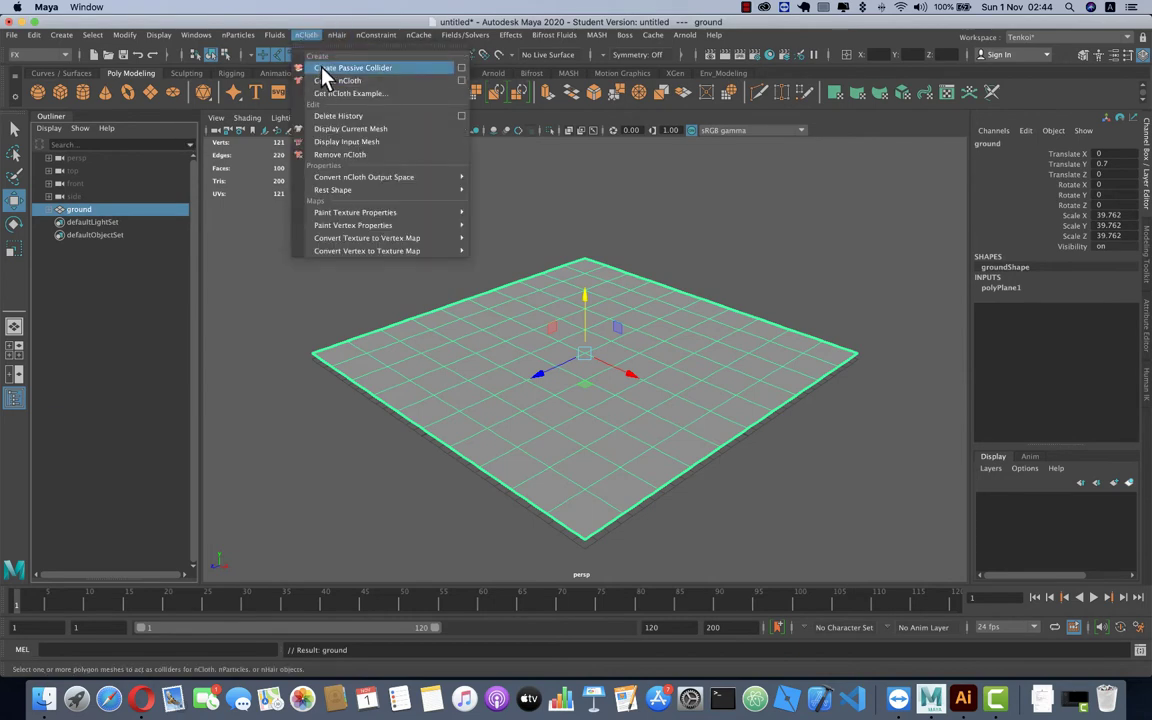
- Make ground a passive collider, renaming nRigid1 to Ground_nRigid1 and moving it above ground
left_click(321, 68)
double_click(80, 236)
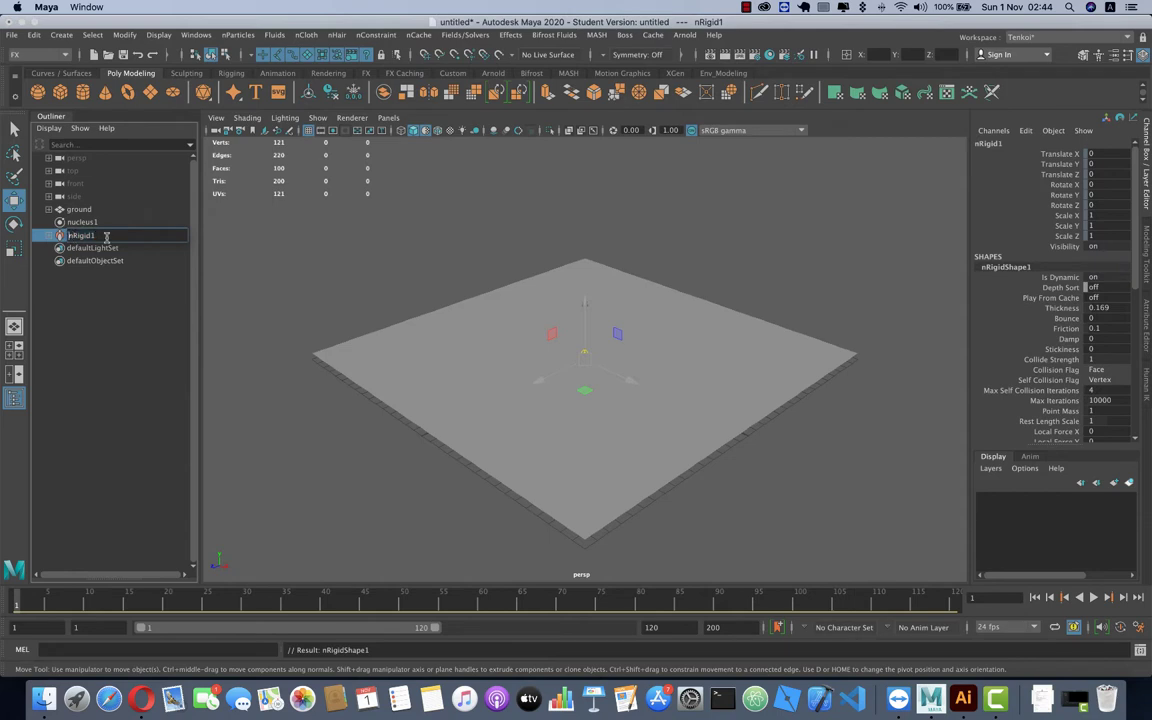
type("Groun")
type("d")
type("_n")
key("Return")
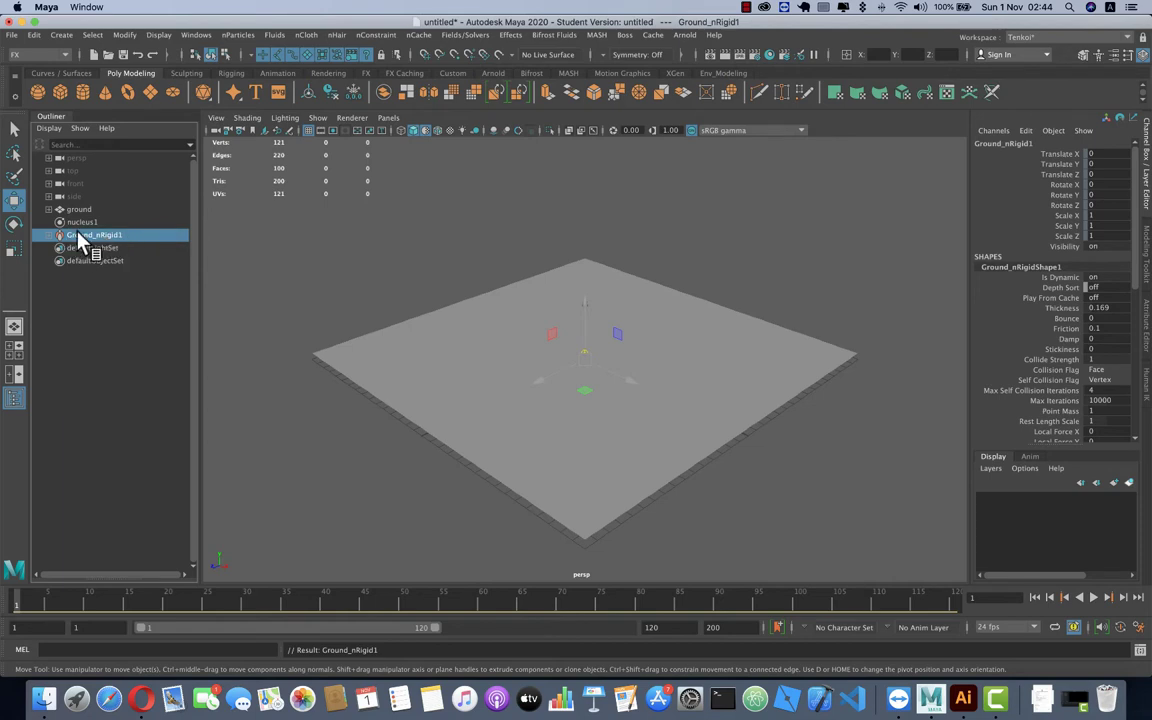
left_click_drag(78, 240, 75, 205)
left_click(77, 236)
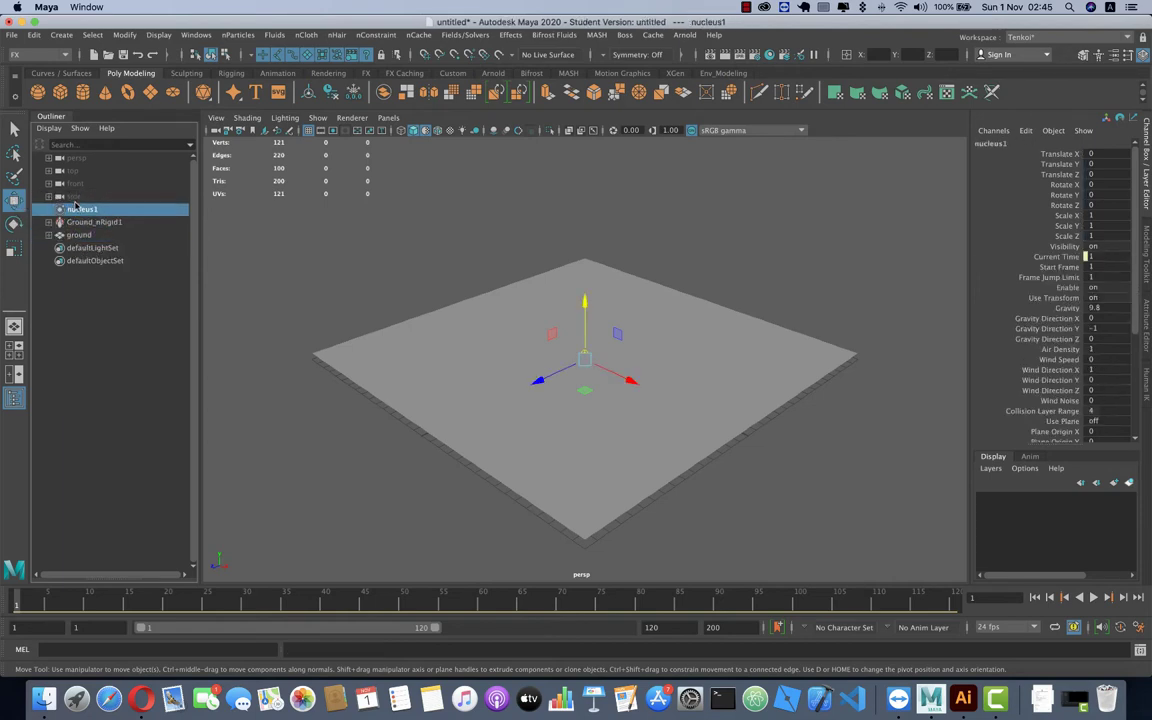
- Turn on Wireframe on Shaded in the viewport and clear the selection
left_click(247, 118)
left_click(271, 236)
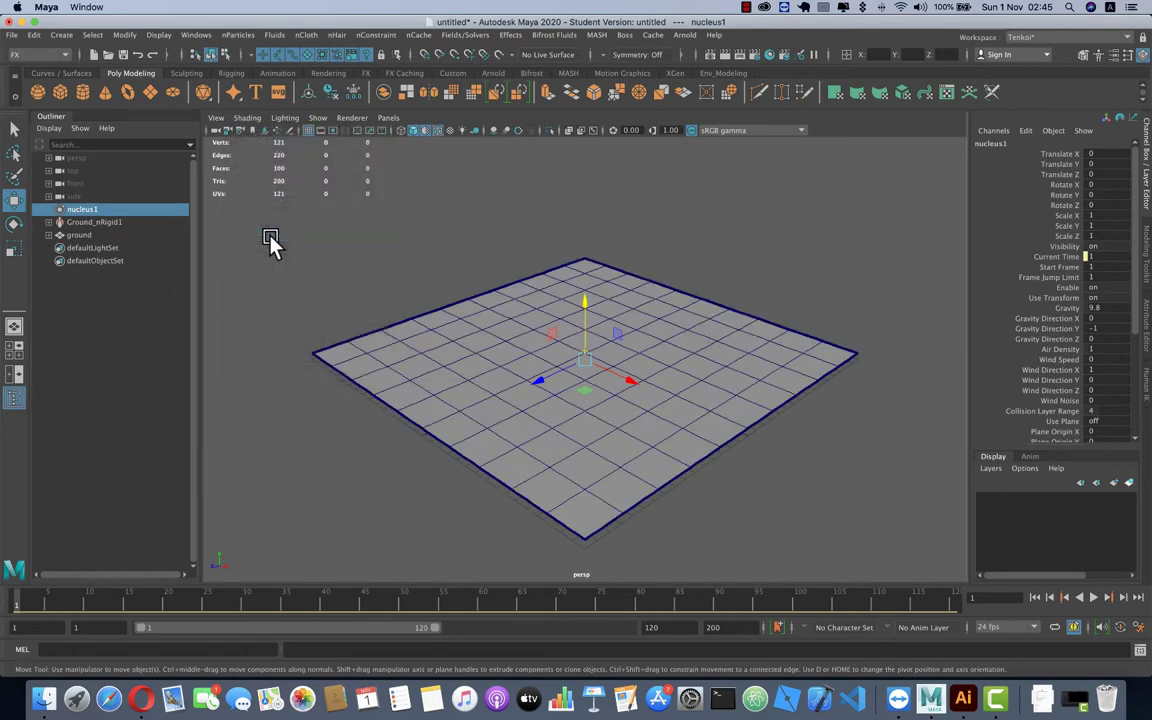
left_click(360, 280)
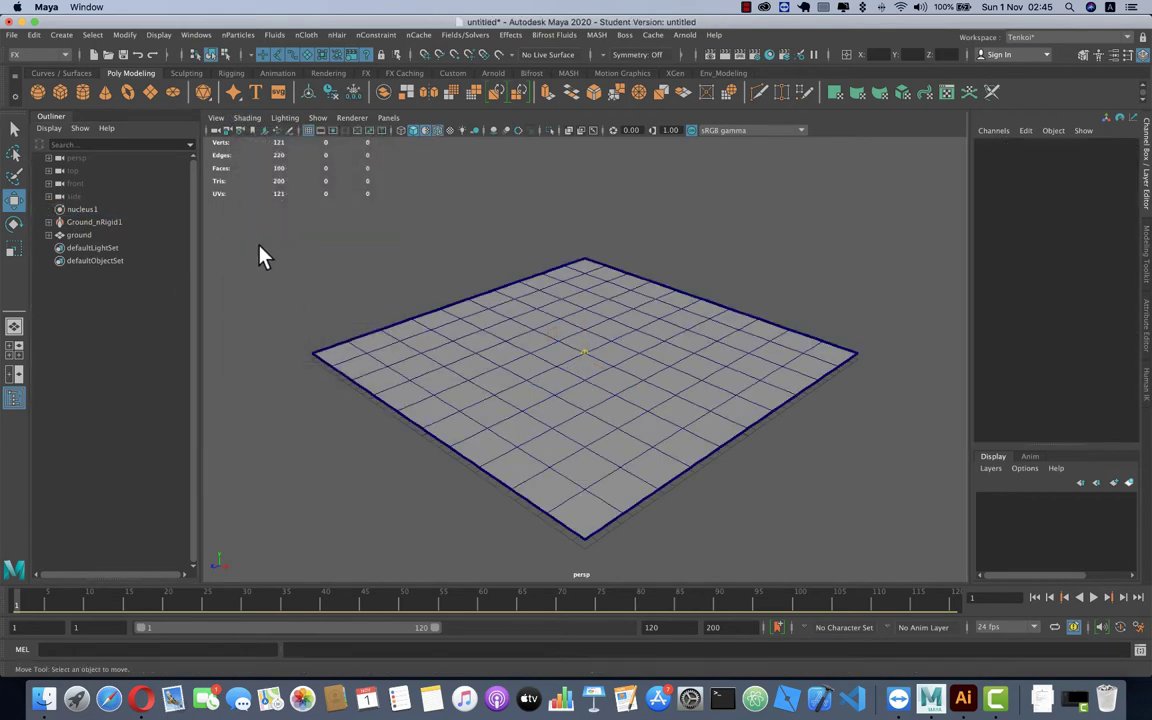
- Add a second plane scaled to 6.211 and rotated -90 on Z to stand upright
left_click(149, 92)
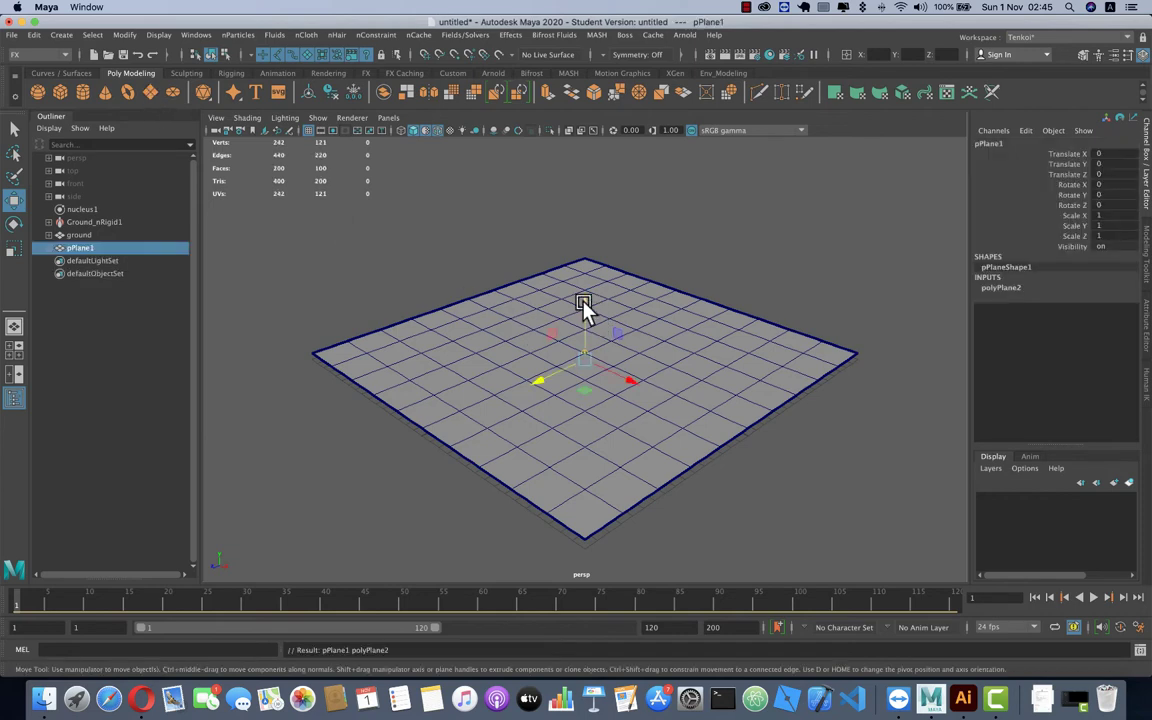
key("r")
left_click_drag(586, 298, 616, 305)
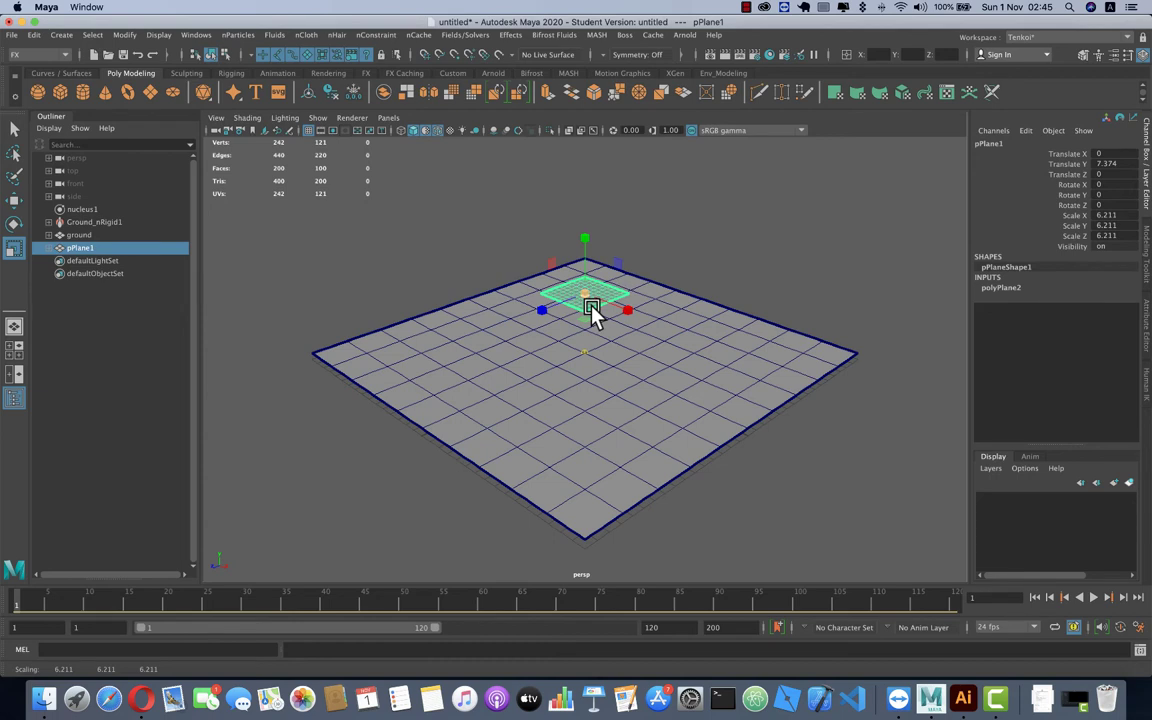
key("e")
left_click_drag(596, 252, 612, 342)
key("w")
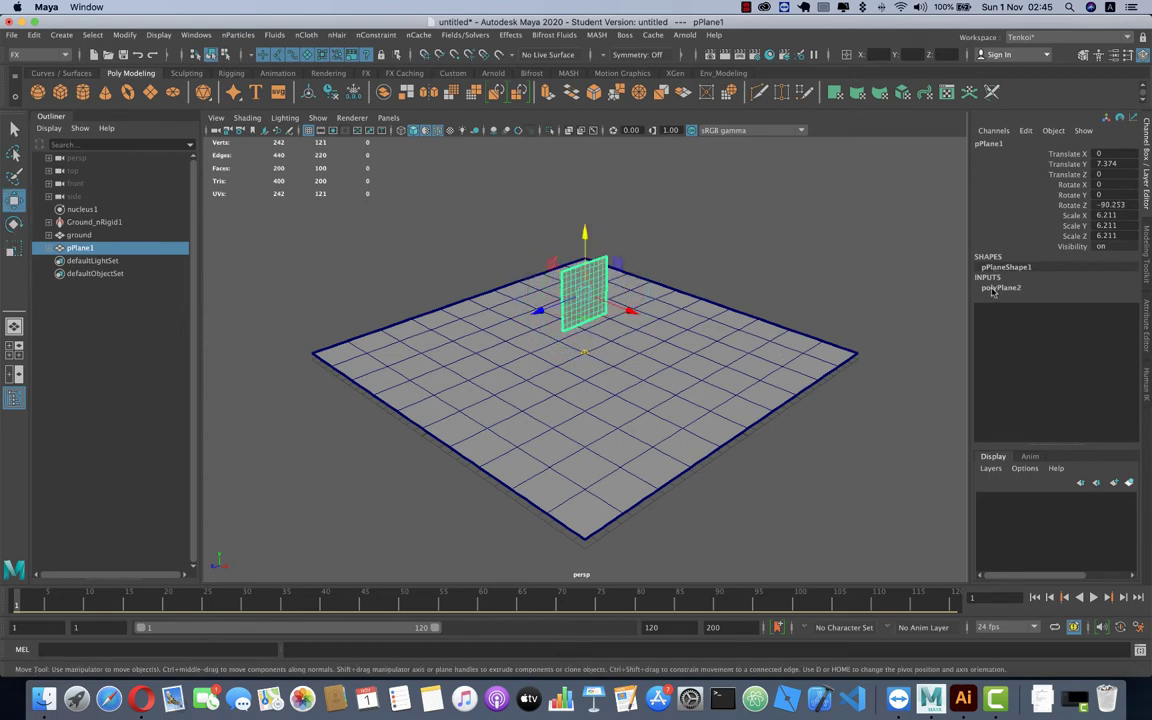
- Set the polyPlane2 Width to 0.6 in the Channel Box
left_click(1001, 287)
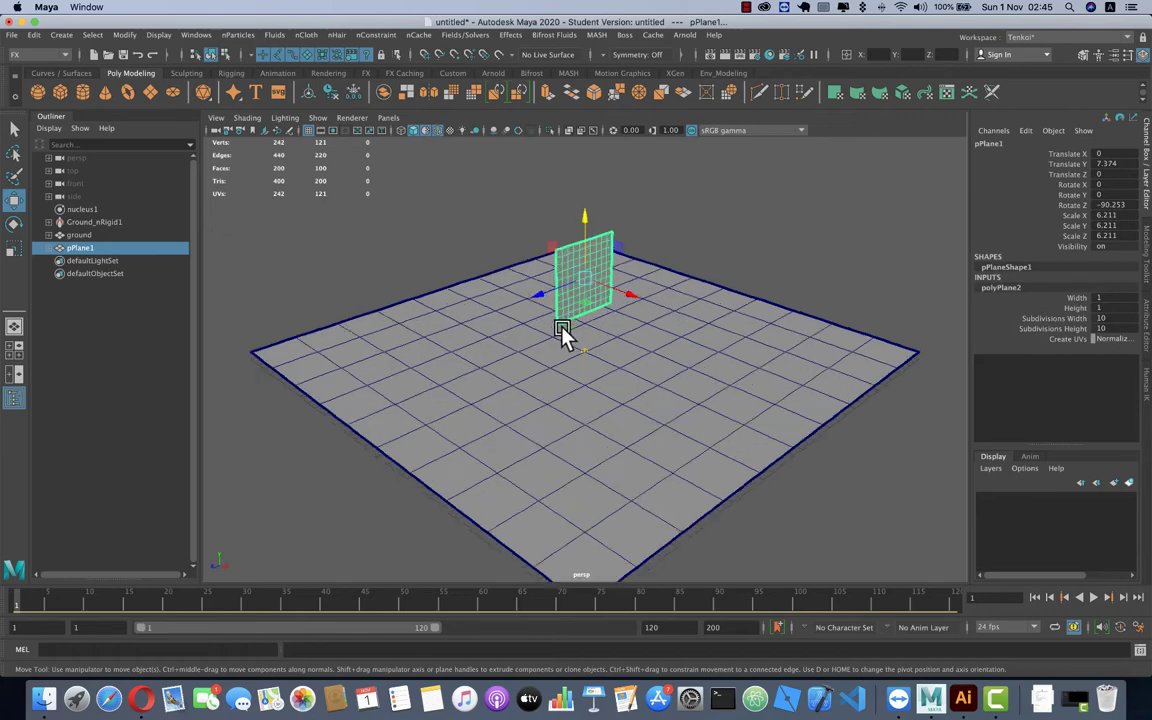
scroll(560, 329, "up", 5)
left_click_drag(607, 278, 603, 312, "alt")
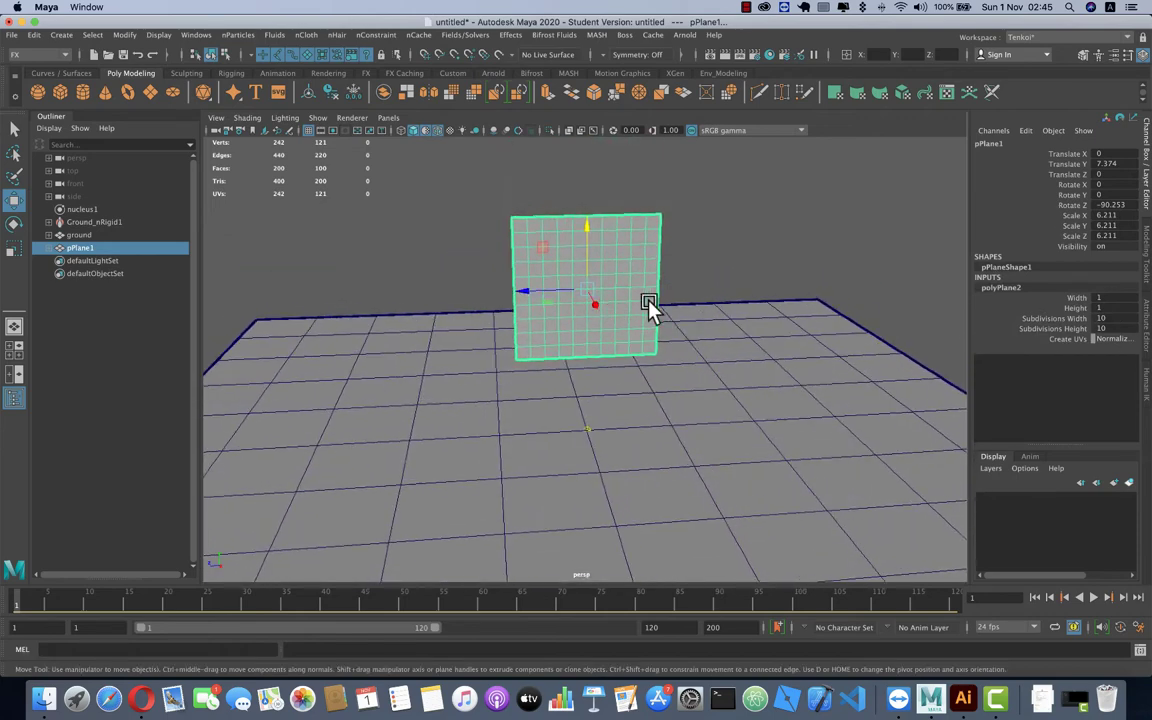
left_click(1118, 298)
key("Tab")
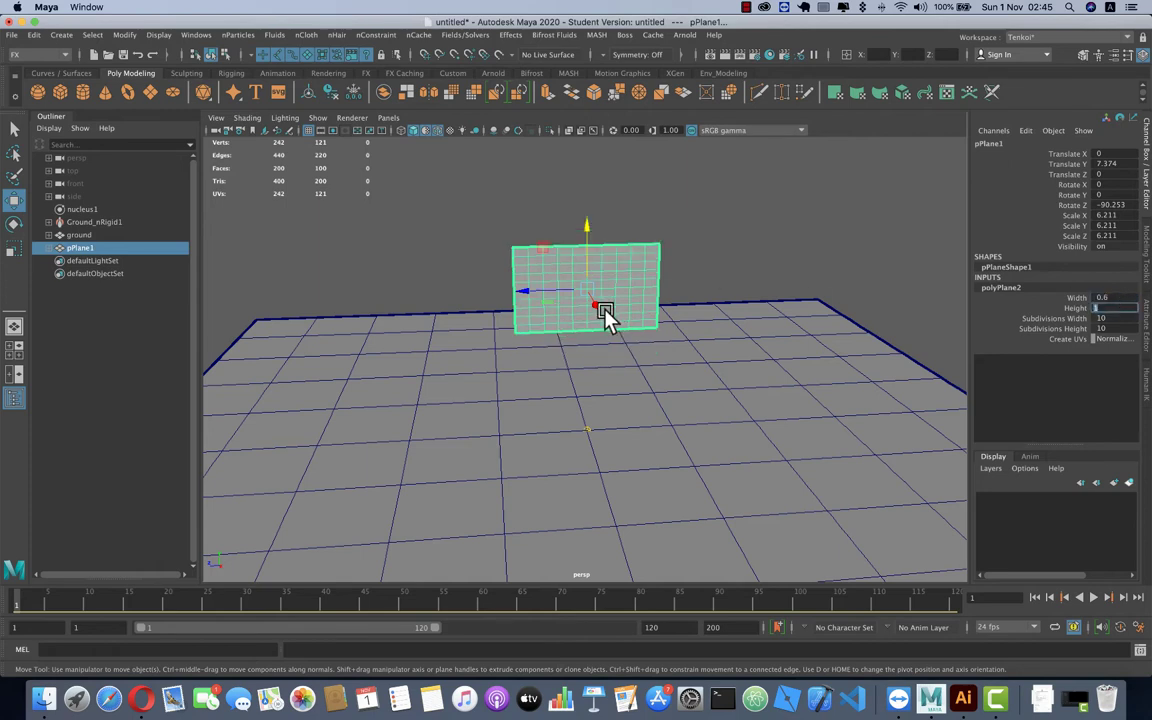
scroll(550, 283, "up", 2)
mouse_move(543, 280)
left_mouse_down("alt")
mouse_move(545, 296)
mouse_move(555, 262)
left_mouse_up("alt")
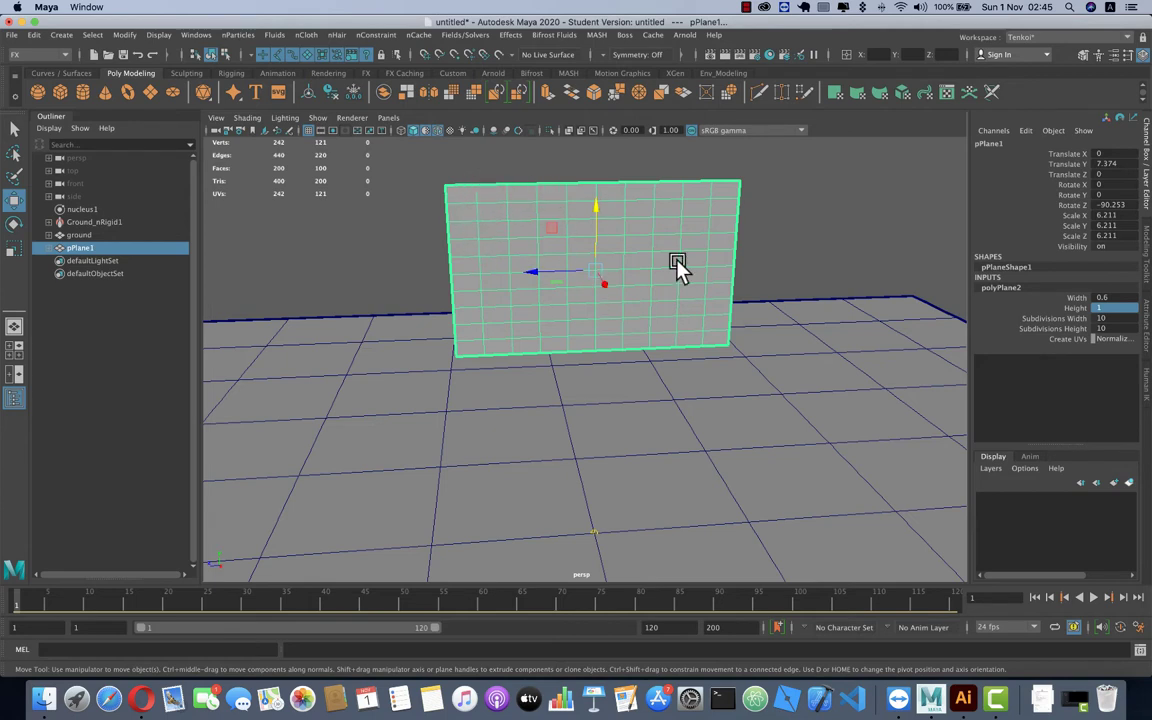
left_click_drag(1108, 318, 1110, 328)
type("50")
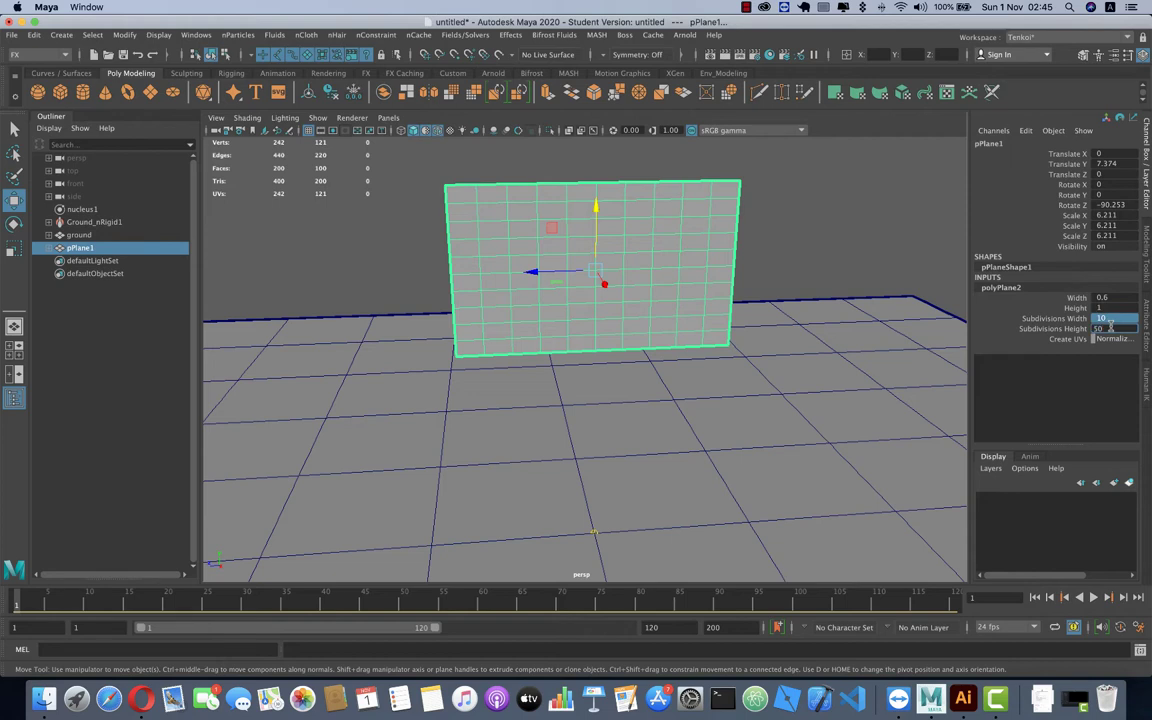
- Set polyPlane2 subdivisions to 50 in width and 70 in height
key("Return")
left_click(1108, 338)
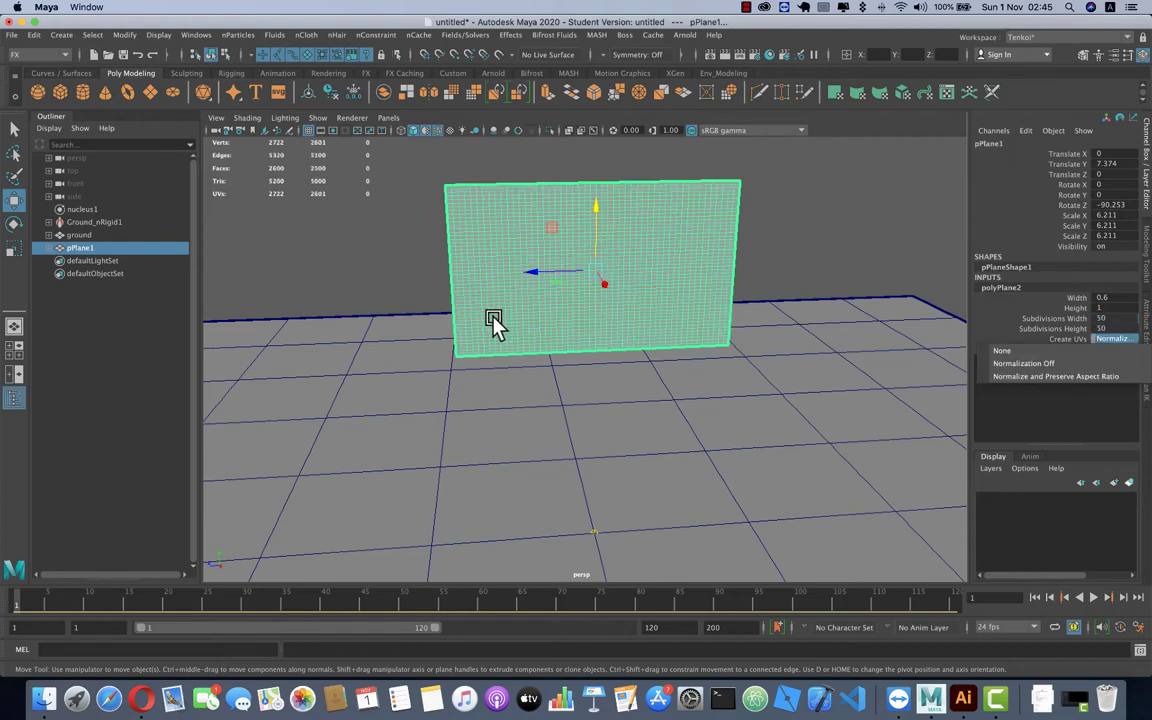
scroll(540, 347, "up", 3)
scroll(540, 346, "up", 2)
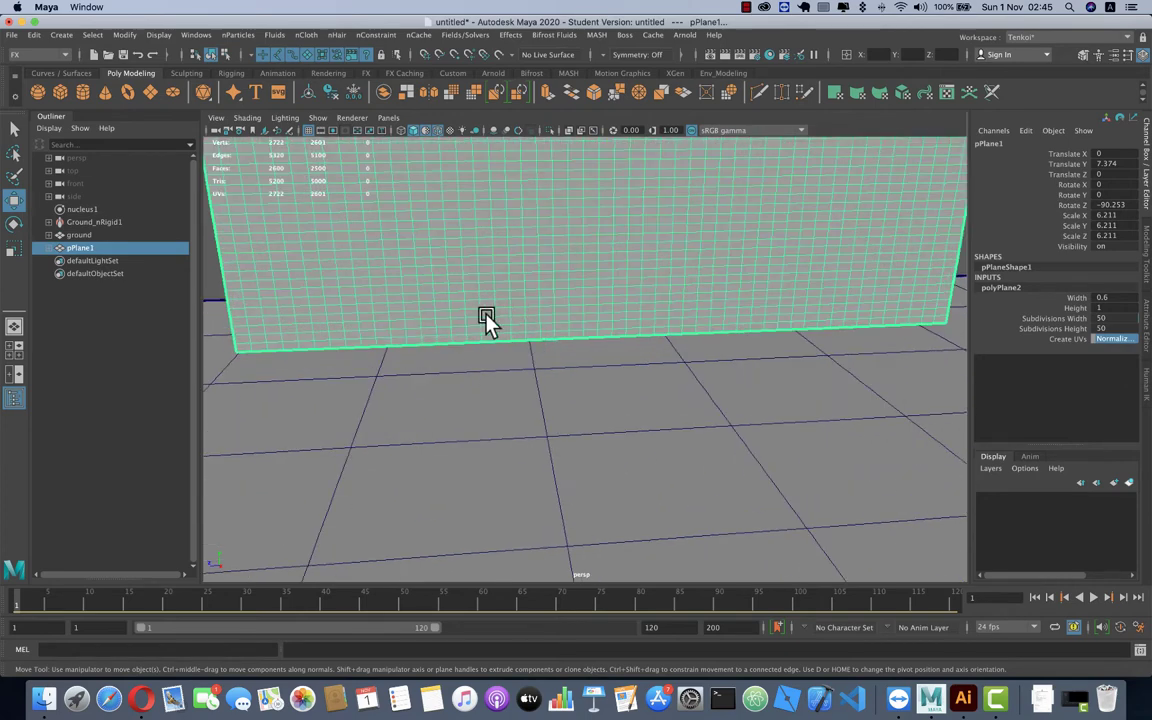
mouse_move(441, 263)
left_mouse_down("alt")
mouse_move(522, 386)
mouse_move(524, 315)
left_mouse_up("alt")
left_click(1111, 329)
type("70")
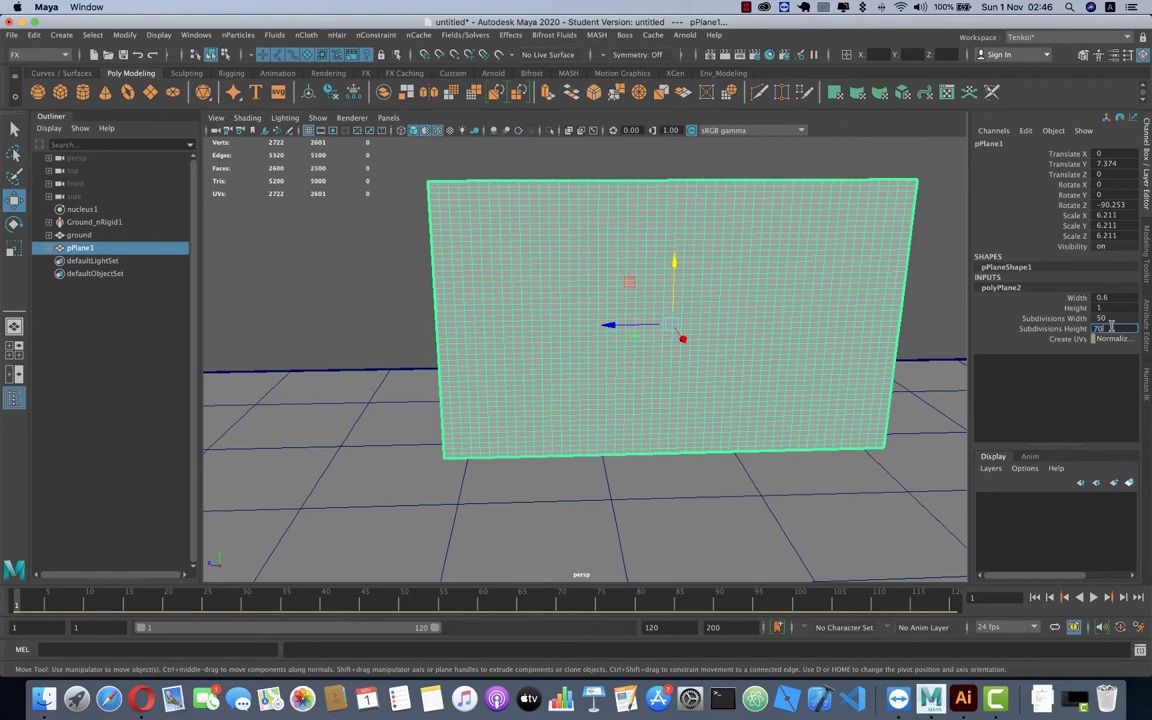
key("Tab")
- Scale the upright plane to 10.861 and raise it to Y 13.125
right_click_drag(395, 285, 433, 340, "alt")
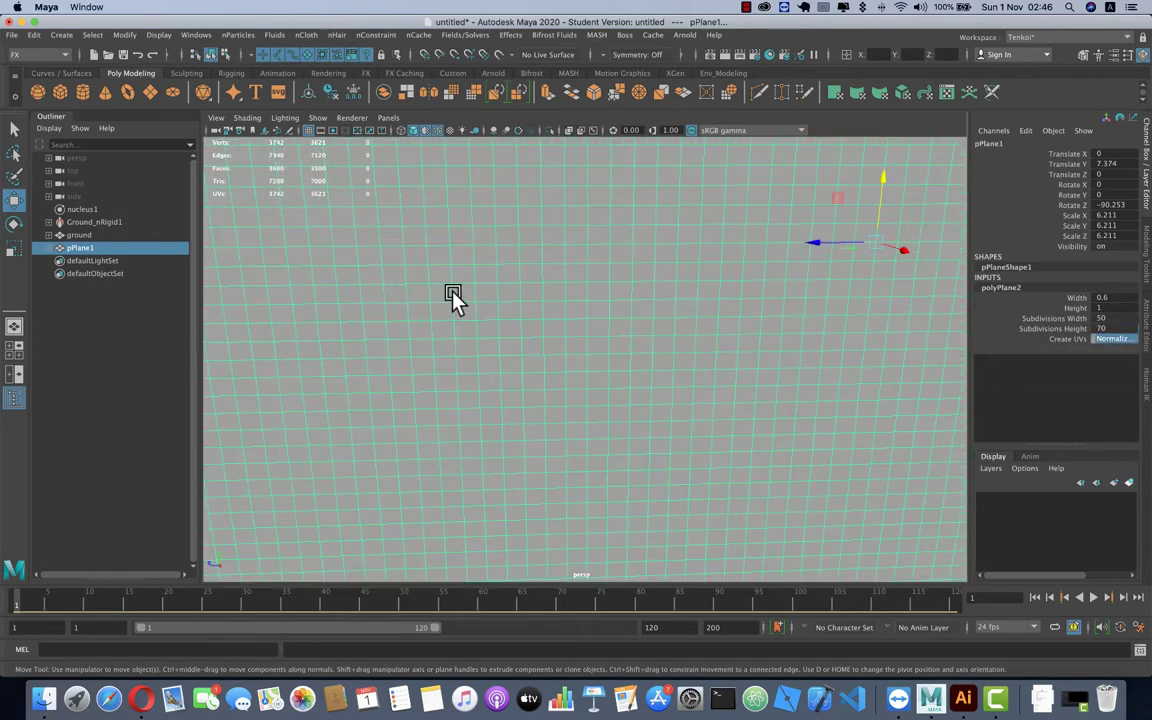
scroll(452, 298, "down", 5)
mouse_move(452, 301)
left_mouse_down("alt")
mouse_move(553, 296)
mouse_move(470, 314)
left_mouse_up("alt")
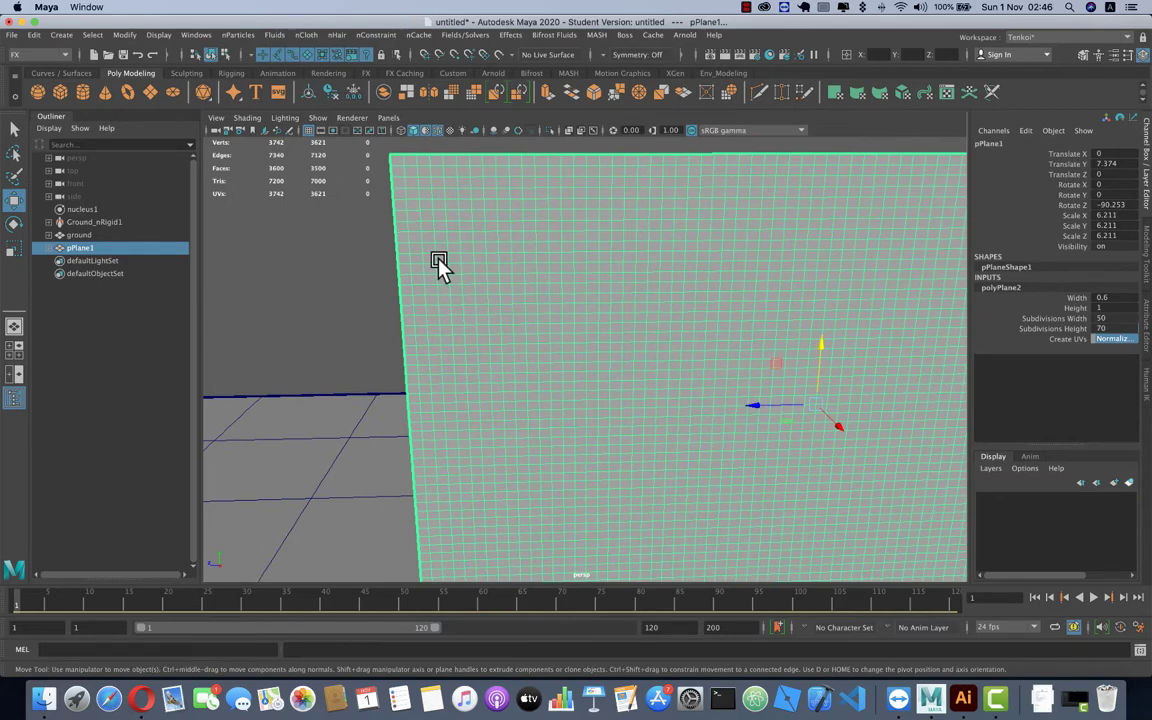
scroll(430, 258, "up", 2)
scroll(572, 290, "down", 3)
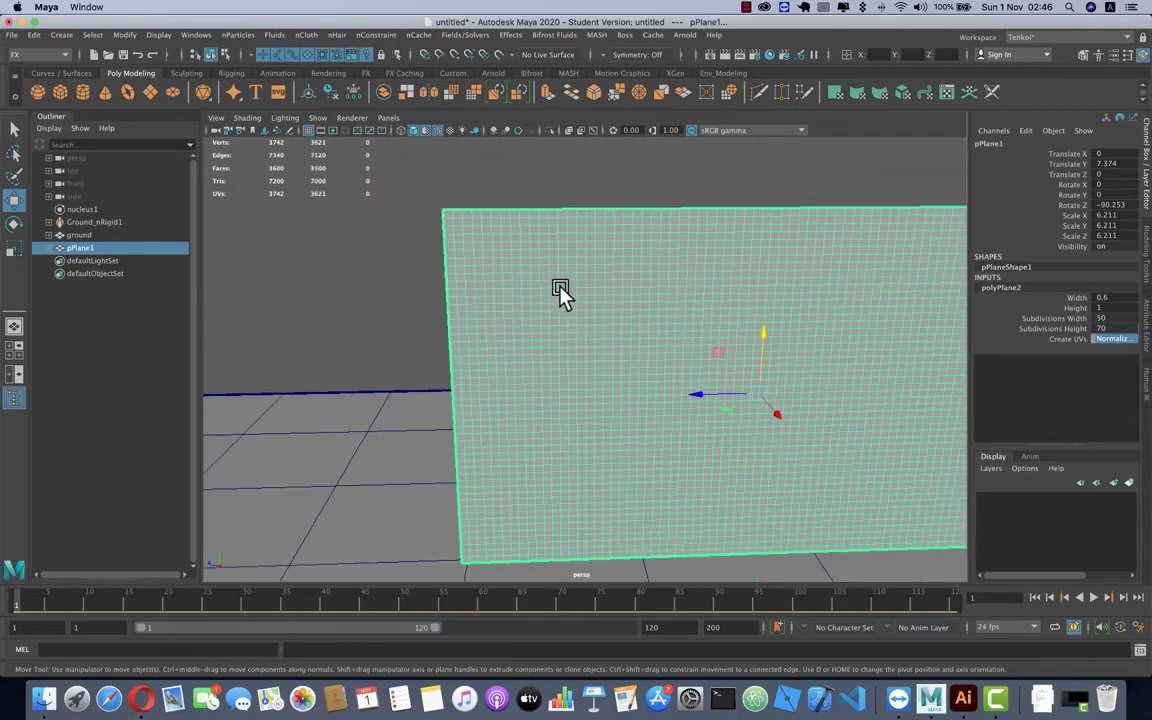
middle_click_drag(555, 301, 437, 195, "alt")
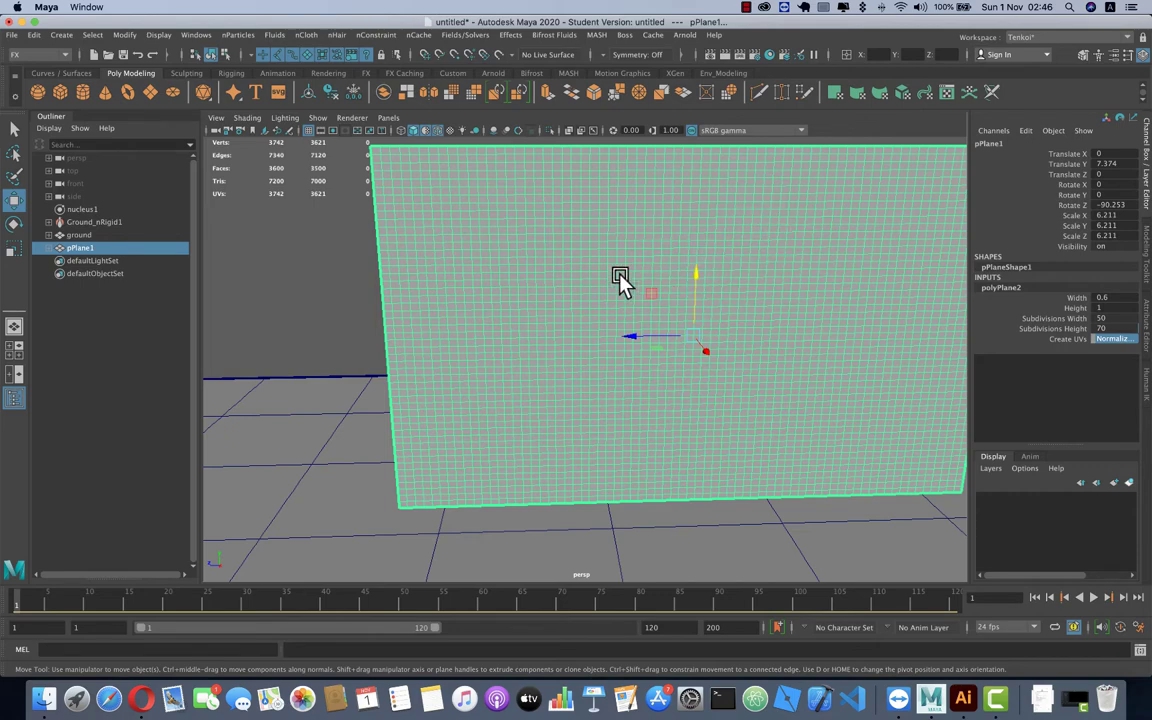
left_click_drag(635, 273, 622, 342, "alt")
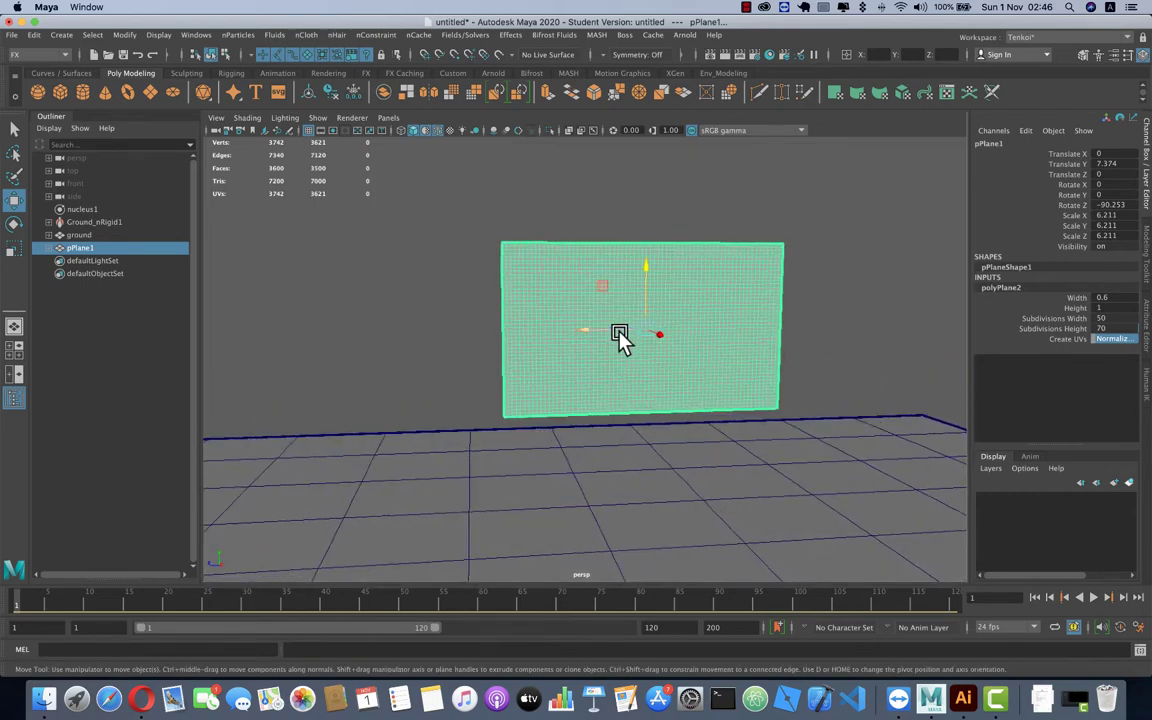
scroll(622, 342, "down", 3)
scroll(620, 328, "down", 2)
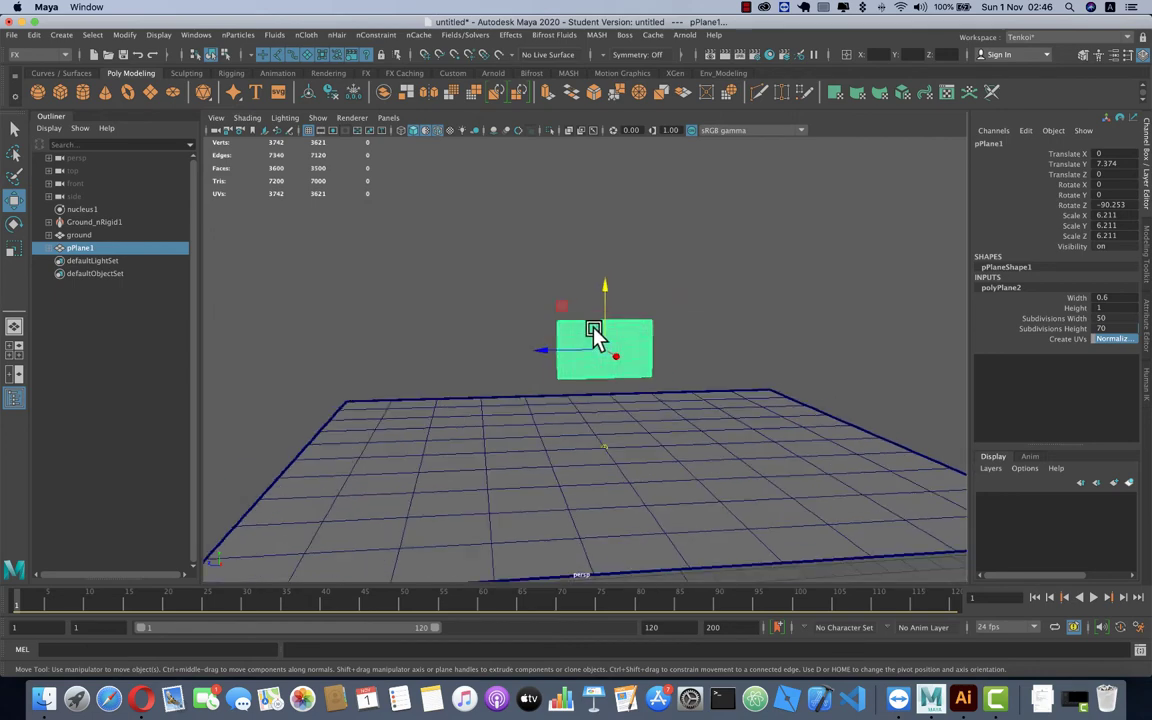
left_click_drag(594, 342, 643, 353, "alt")
key("r")
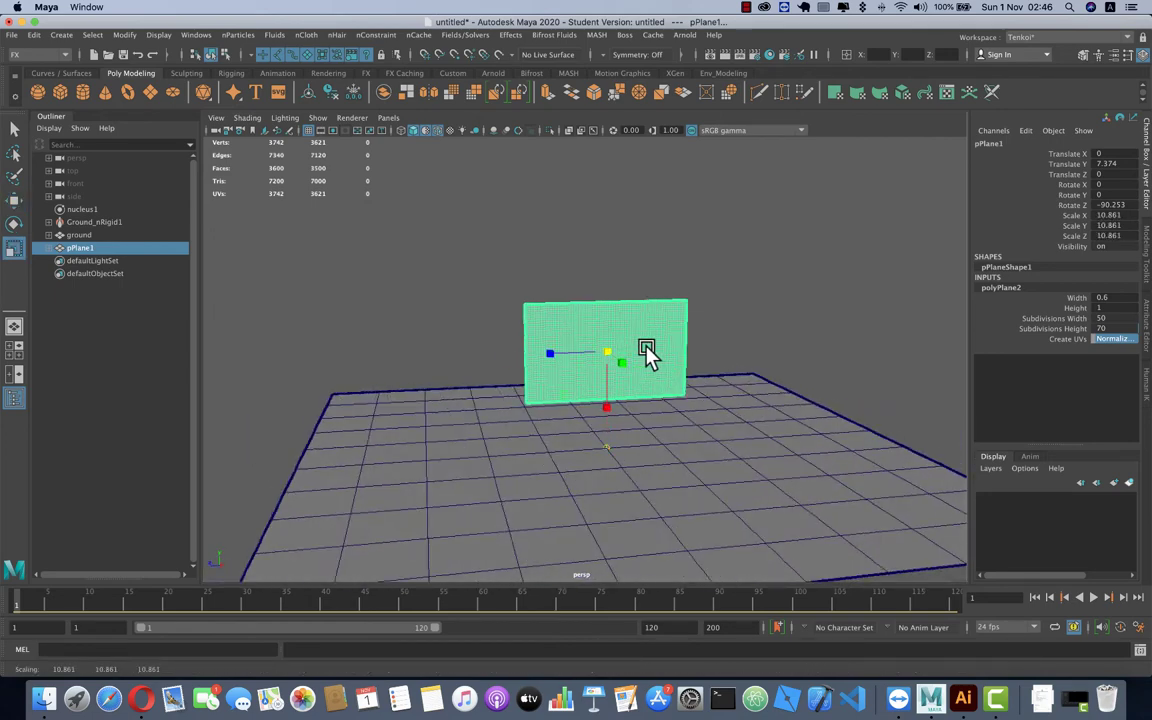
key("w")
left_click_drag(612, 309, 612, 222)
mouse_move(612, 319)
left_mouse_down("alt")
mouse_move(617, 329)
mouse_move(527, 334)
mouse_move(612, 333)
left_mouse_up("alt")
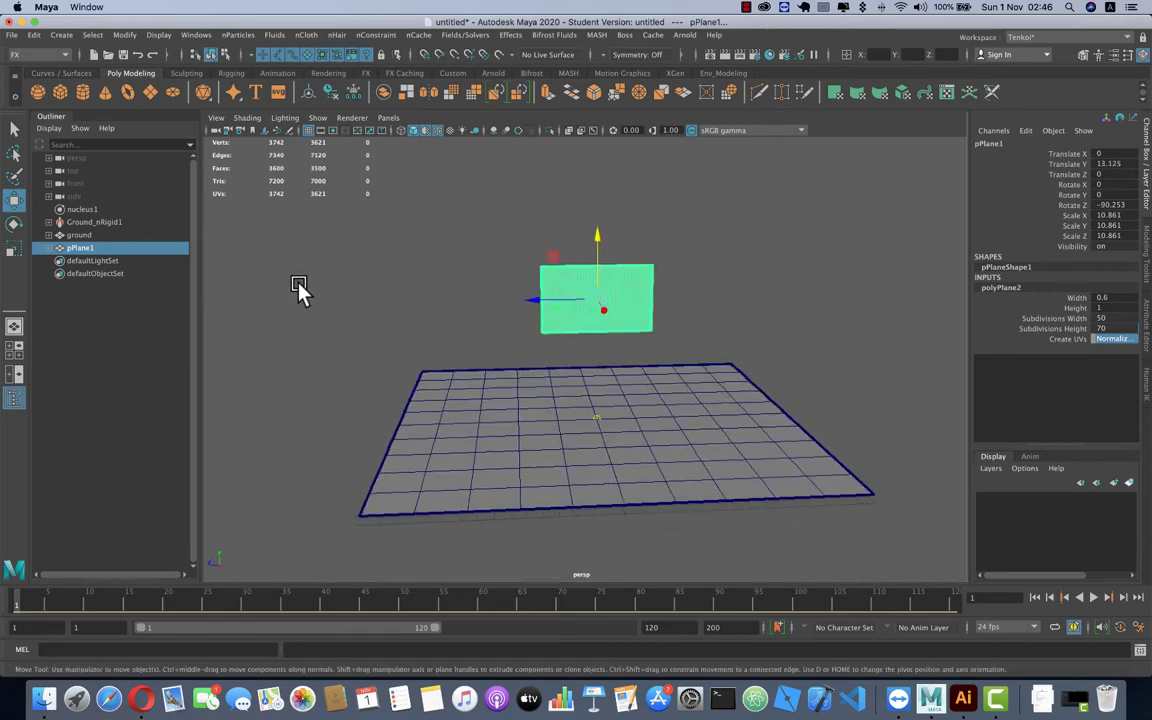
- Rename the upright plane to flag
double_click(107, 248)
type("flag")
key("Return")
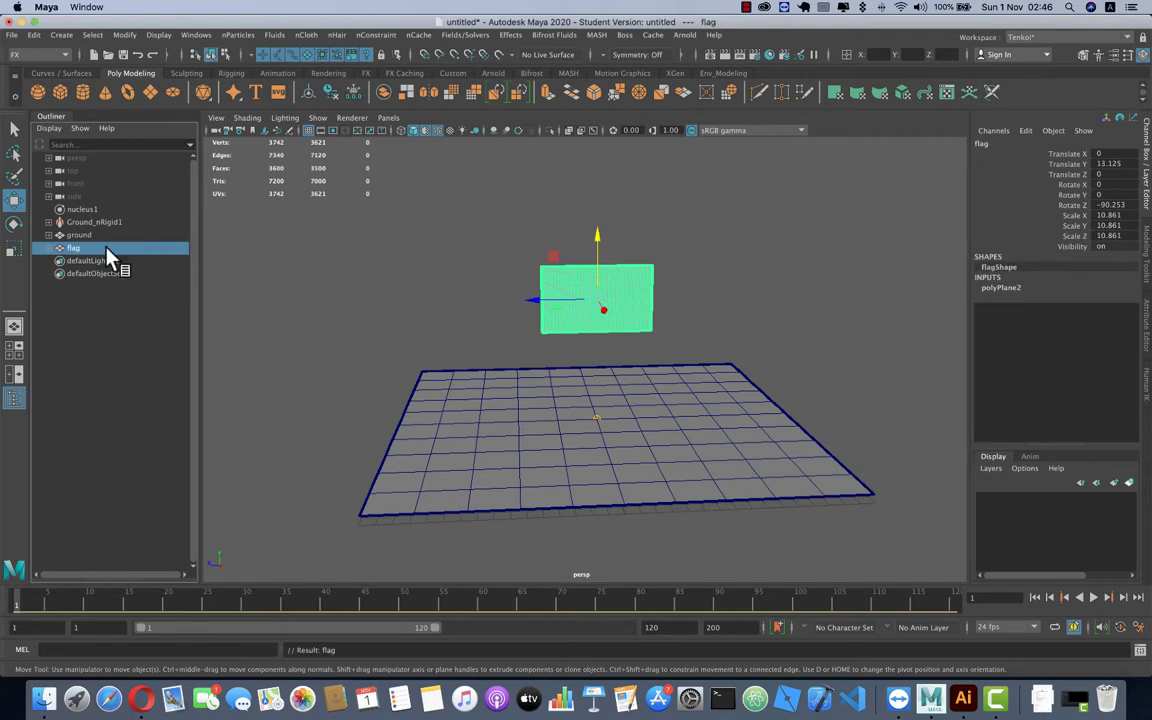
- Make flag an nCloth, naming its node flag_nCloth1 and placing it above flag
left_click(304, 36)
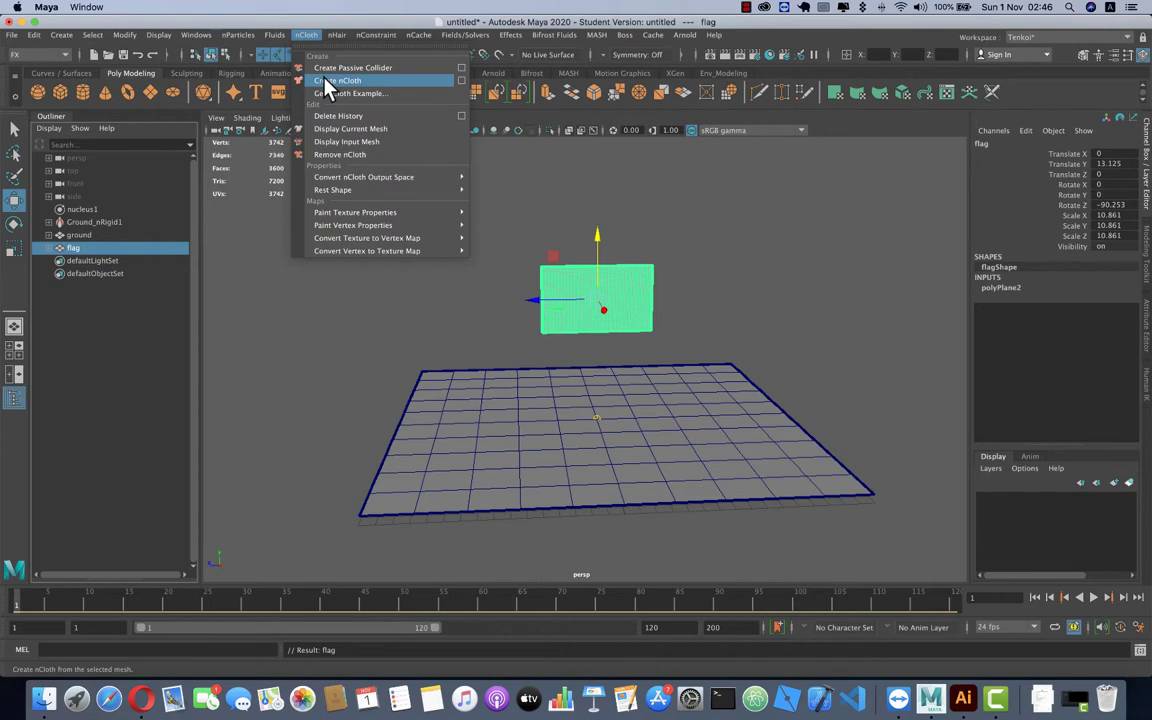
left_click(325, 81)
double_click(72, 263)
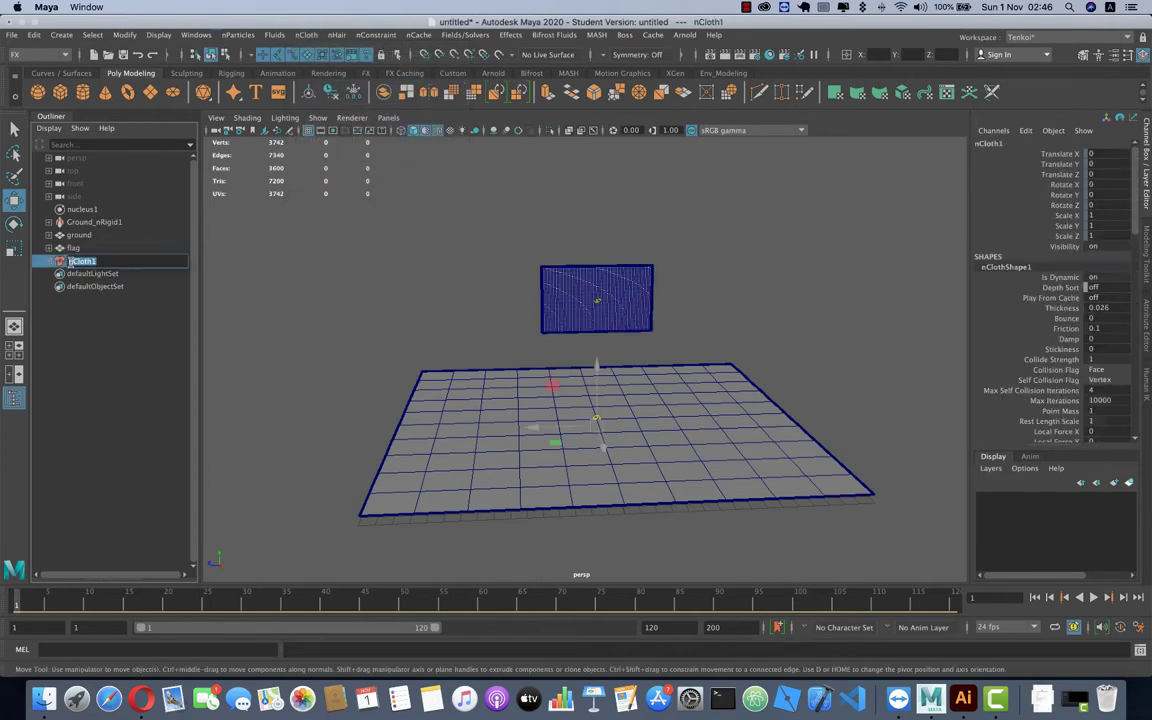
key("BackSpace")
type("flag_n")
key("Return")
middle_click_drag(62, 262, 70, 250)
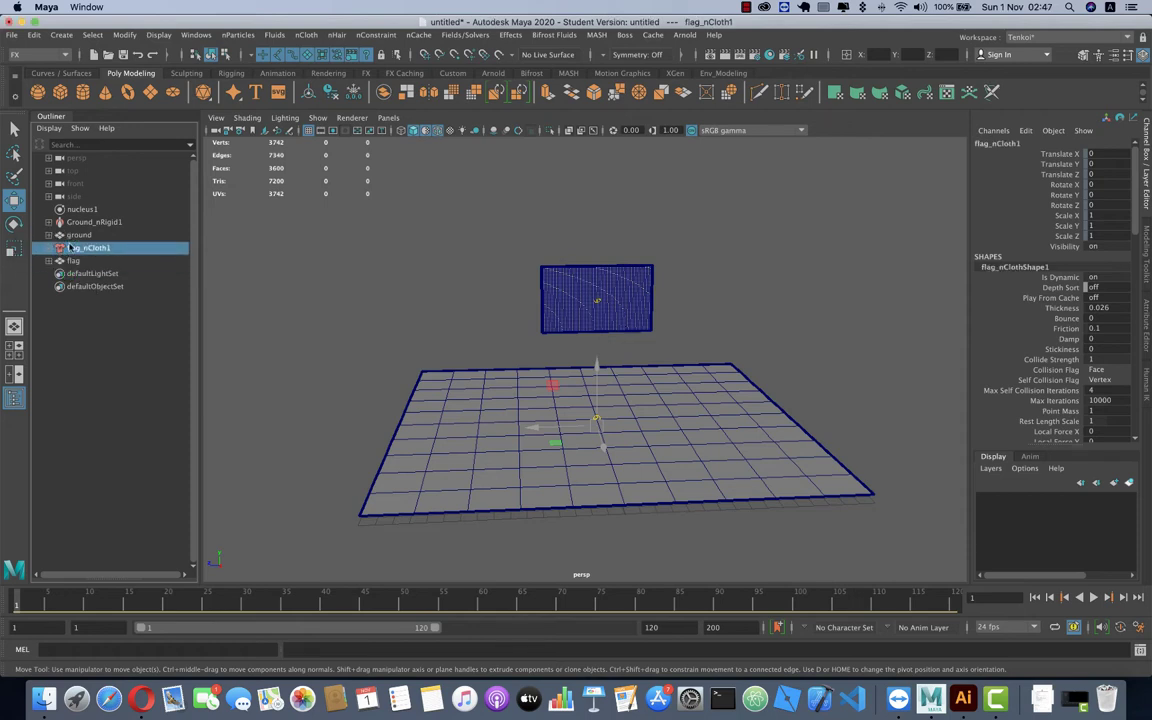
mouse_move(437, 324)
left_mouse_down("alt")
mouse_move(452, 362)
mouse_move(475, 350)
mouse_move(617, 355)
mouse_move(519, 355)
left_mouse_up("alt")
right_click_drag(519, 355, 605, 366, "alt")
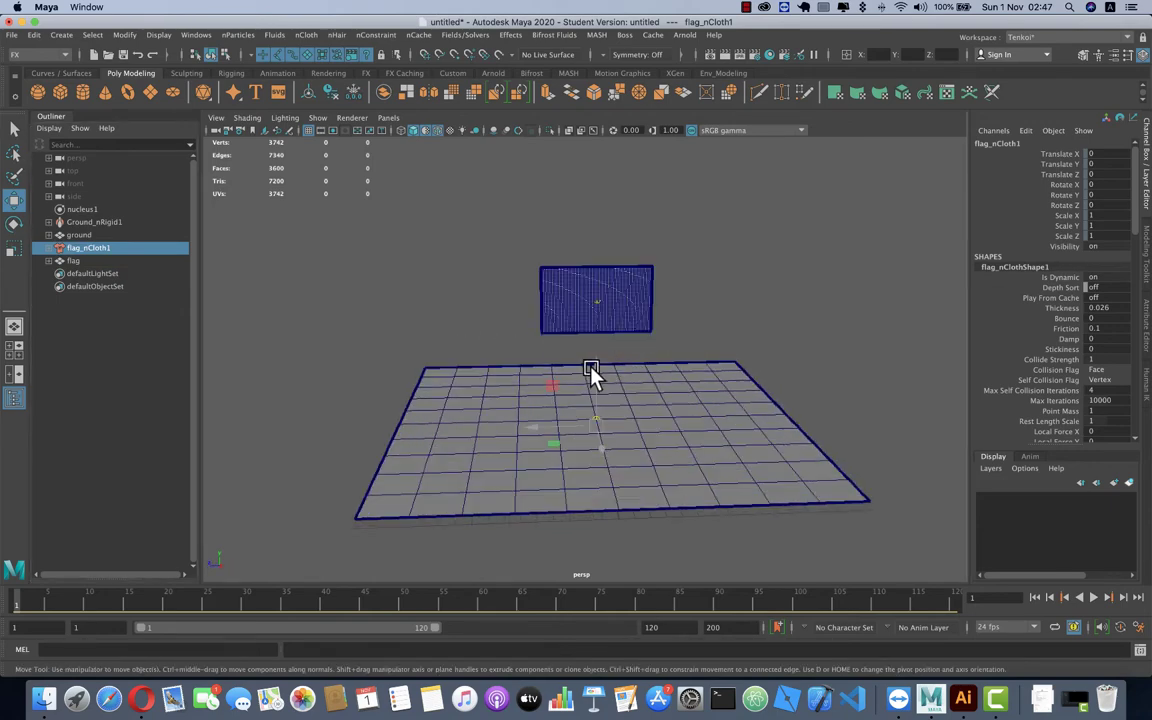
scroll(589, 373, "up", 3)
scroll(566, 370, "down", 3)
scroll(566, 370, "up", 2)
left_click(487, 215)
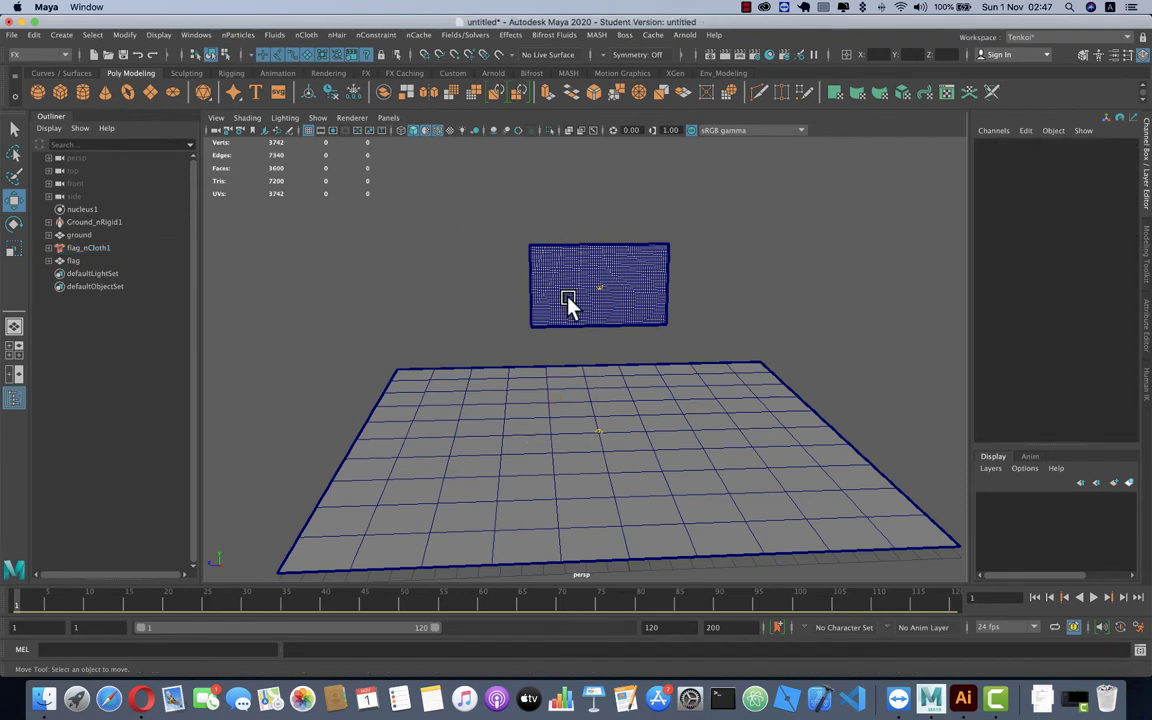
left_click(1095, 598)
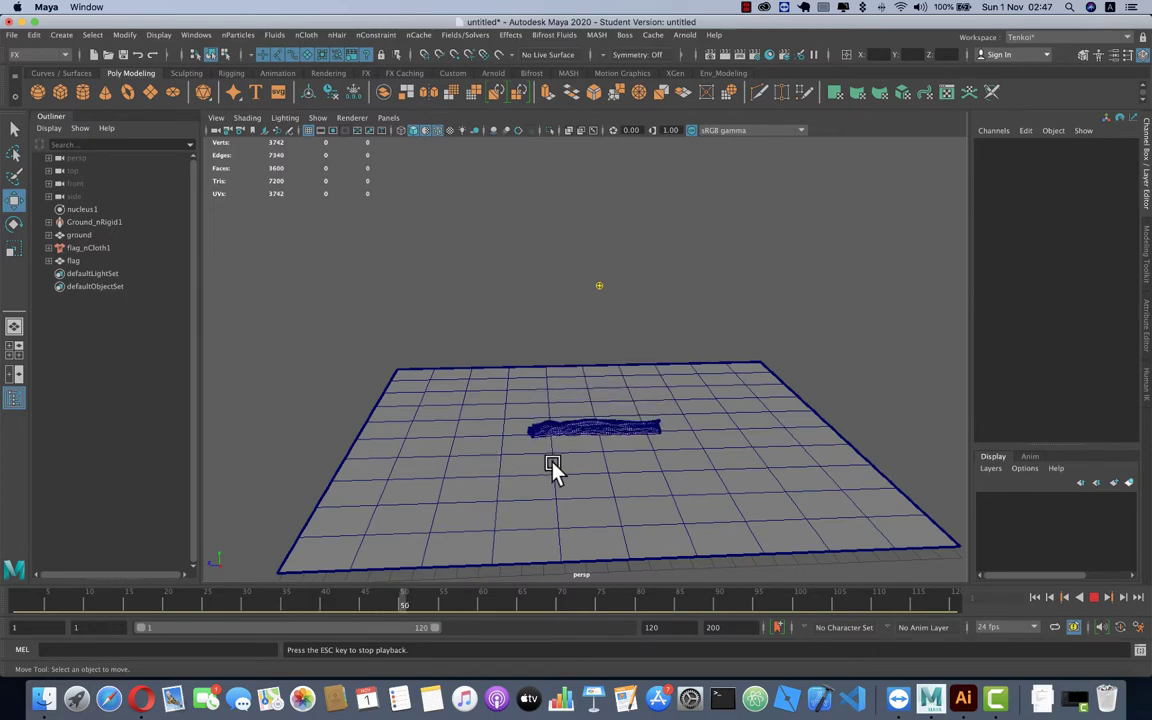
left_click(1035, 598)
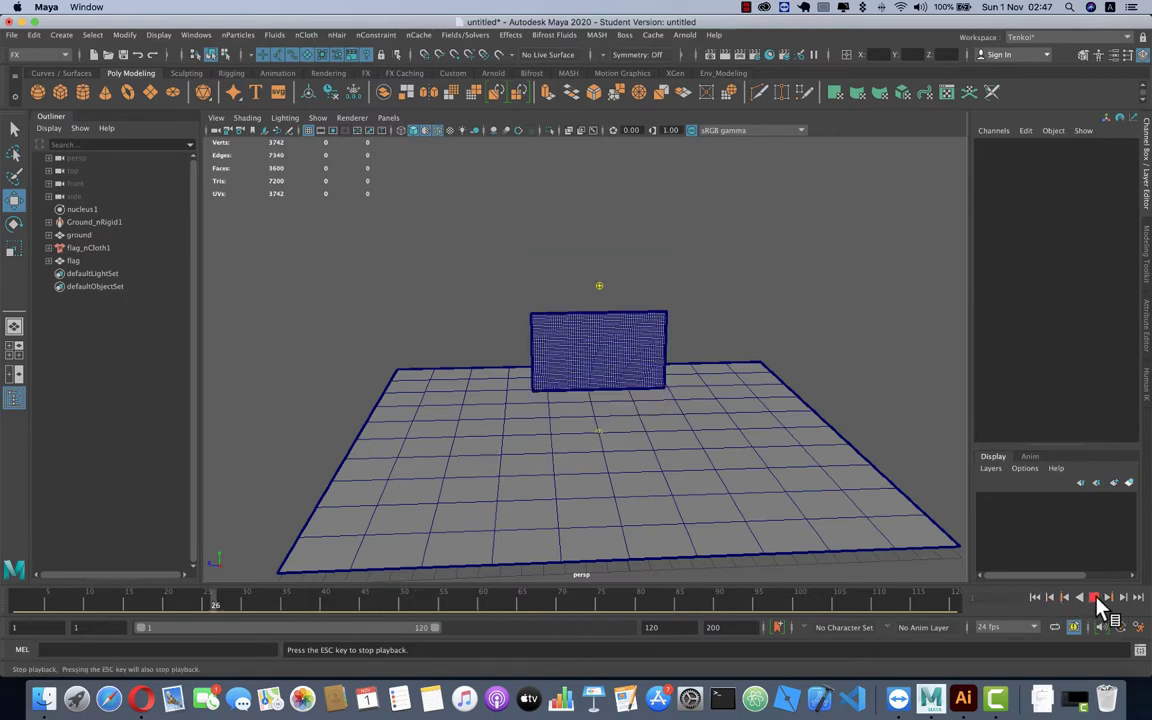
left_click(1096, 598)
left_click_drag(542, 468, 595, 432, "alt")
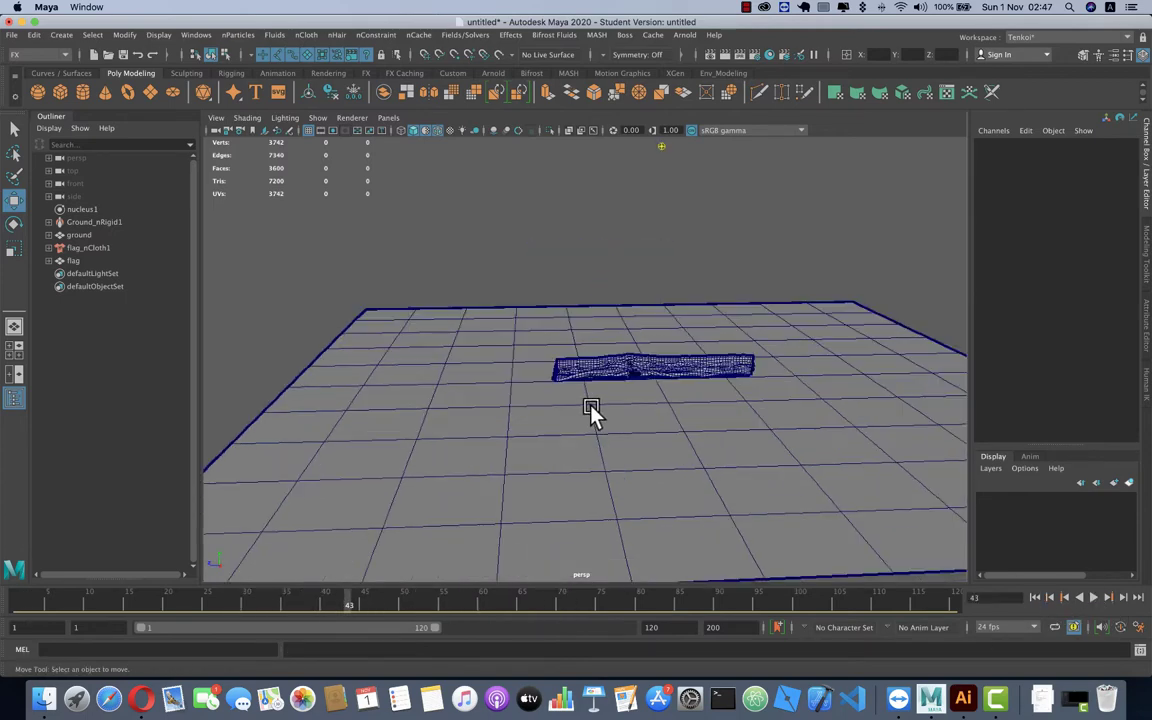
scroll(620, 420, "up", 2)
scroll(623, 419, "up", 2)
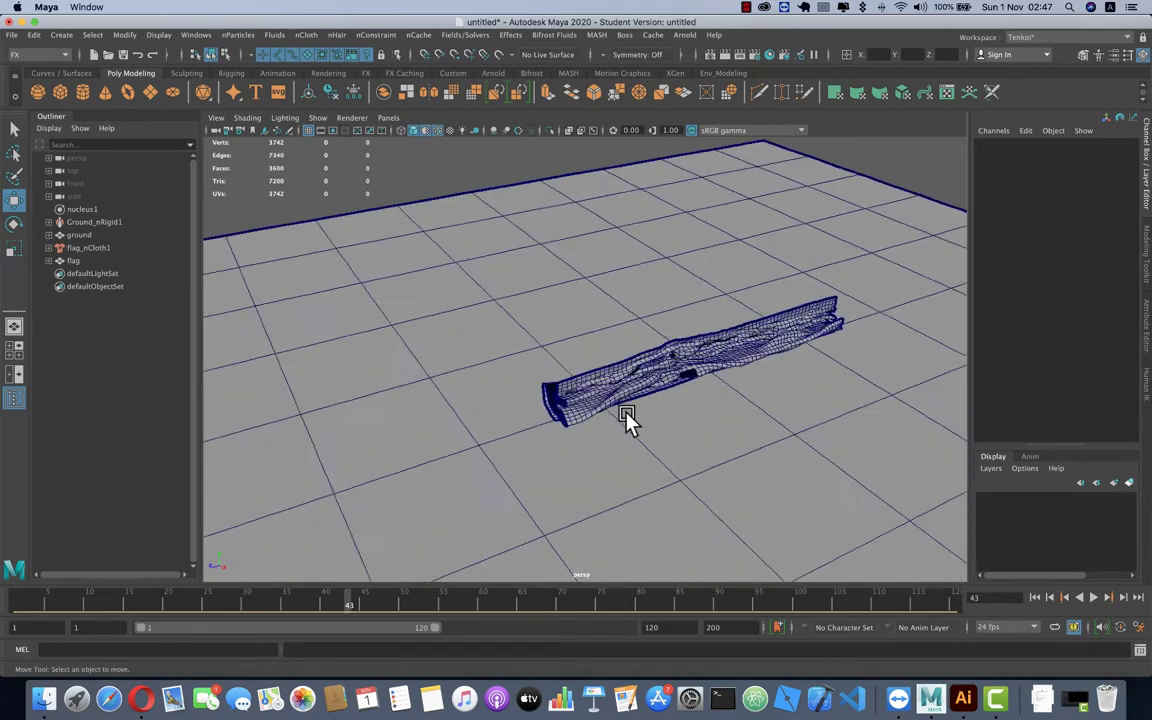
scroll(620, 418, "up", 2)
scroll(641, 427, "up", 2)
scroll(641, 427, "down", 5)
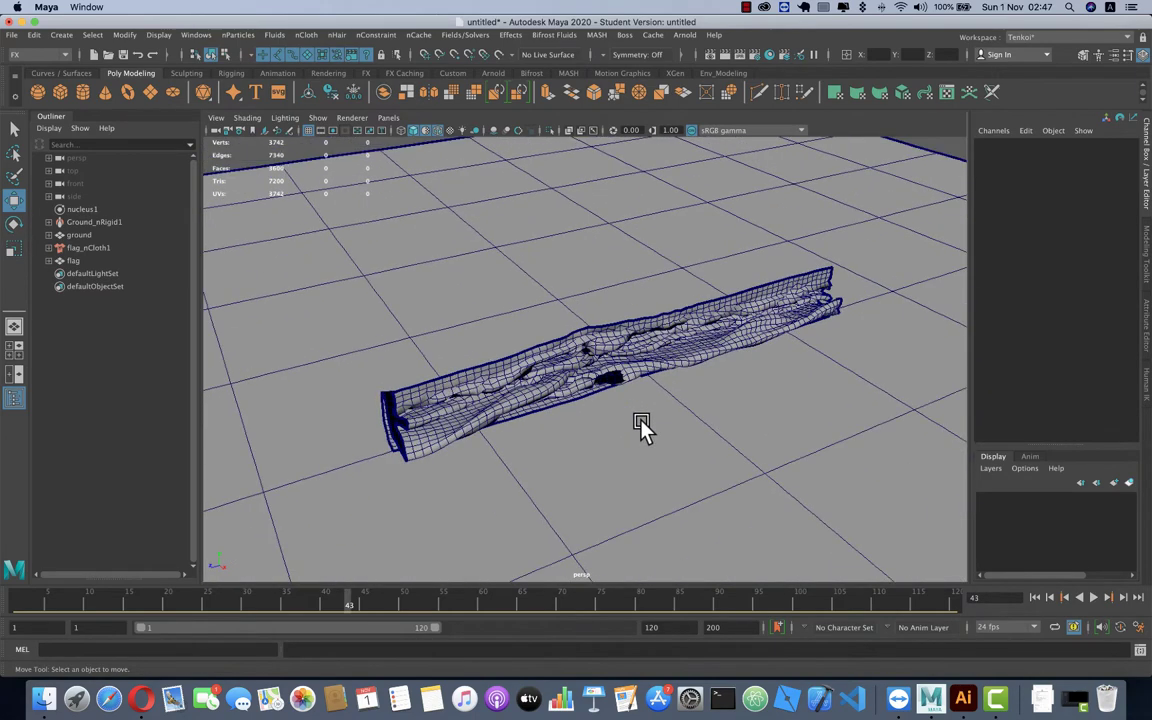
scroll(641, 427, "up", 5)
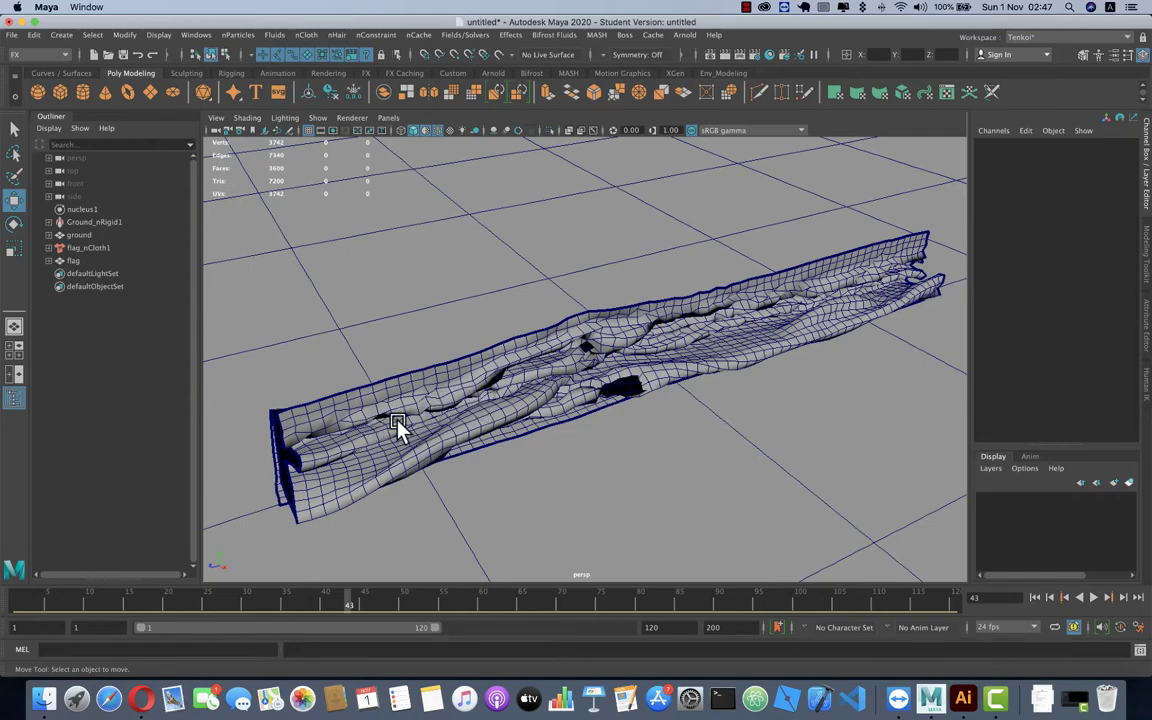
mouse_move(510, 425)
left_mouse_down("alt")
mouse_move(617, 386)
mouse_move(604, 378)
mouse_move(630, 347)
mouse_move(680, 360)
mouse_move(592, 378)
left_mouse_up("alt")
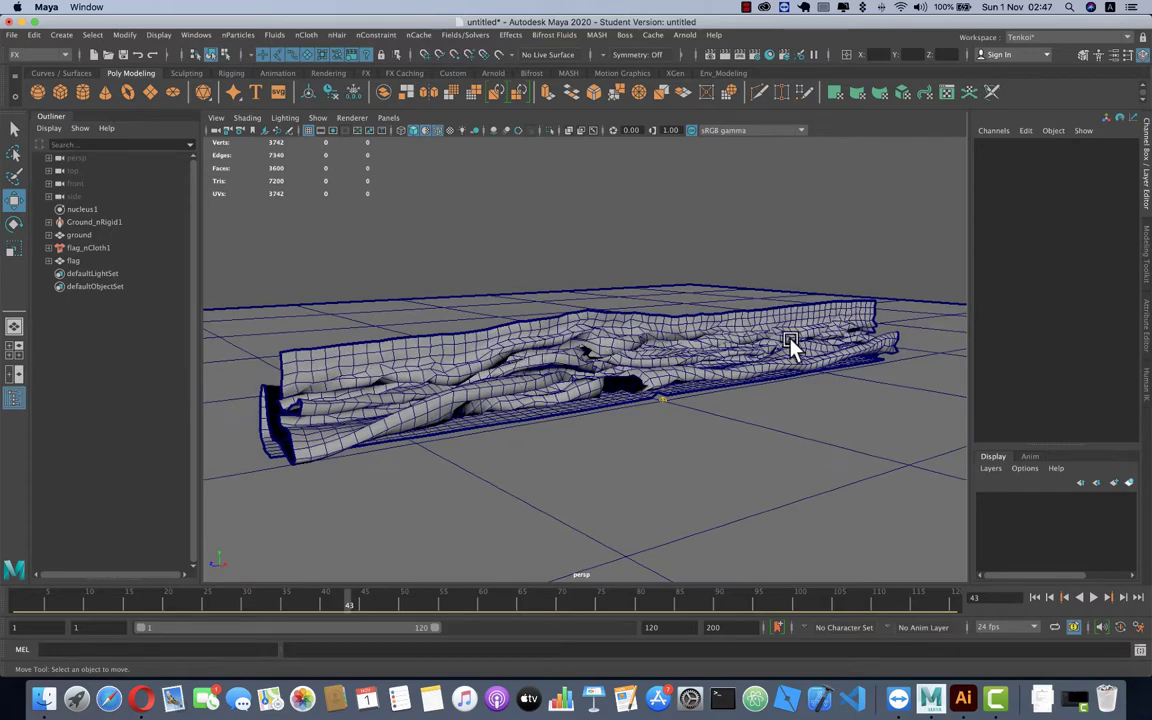
left_click_drag(703, 352, 939, 465, "alt")
left_click(1034, 597)
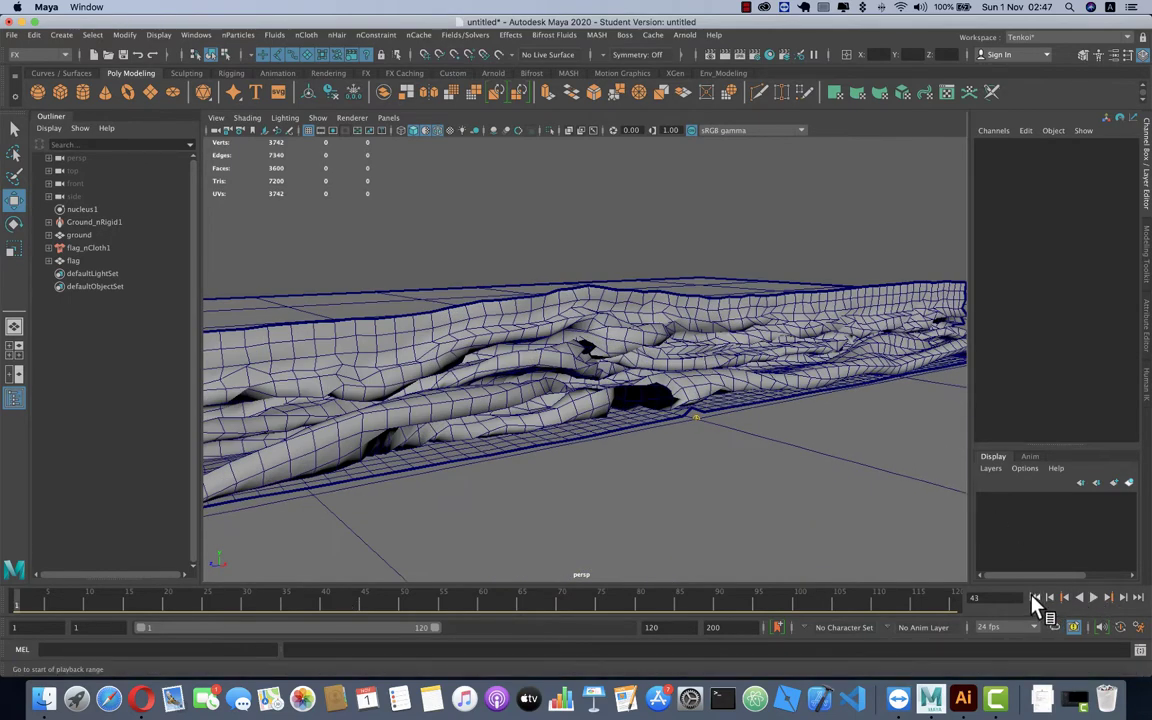
left_click(1090, 598)
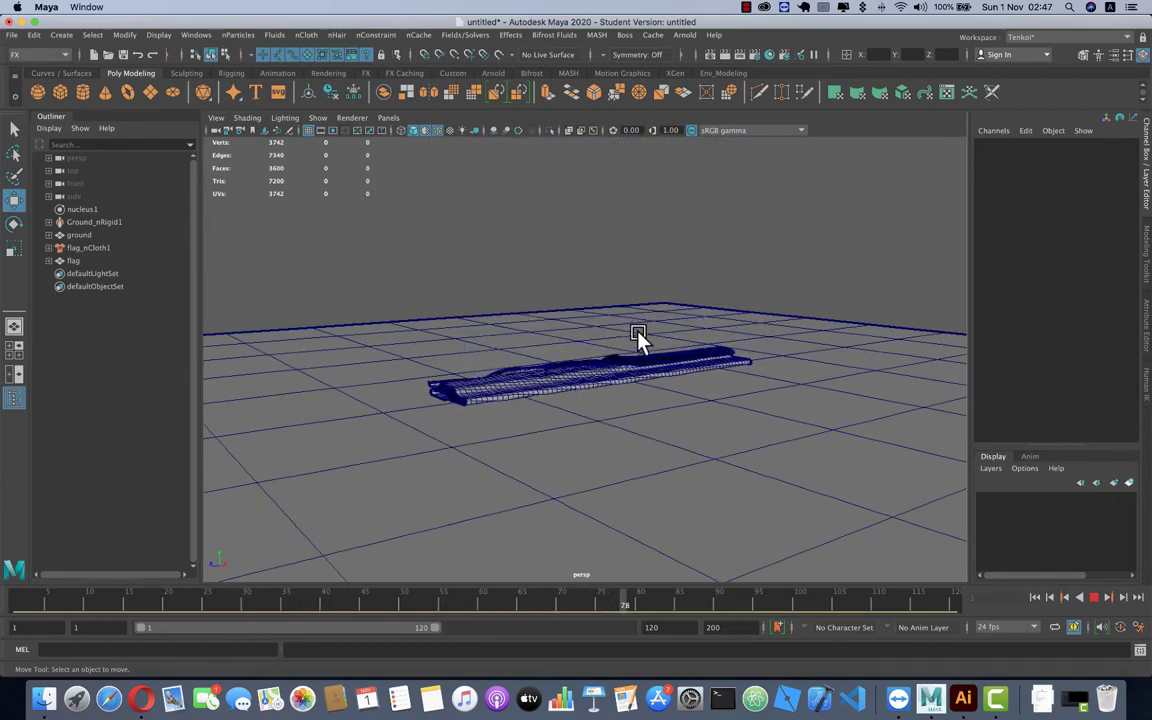
scroll(582, 383, "up", 3)
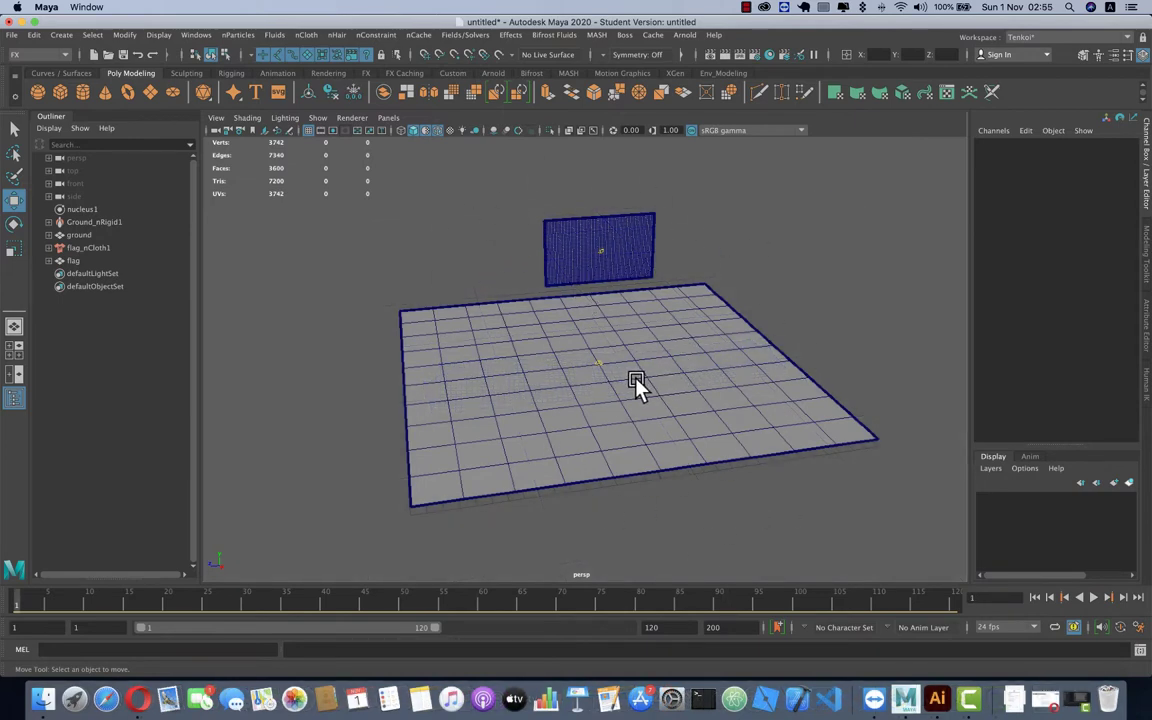
- Set flag_nCloth1's Dynamic Properties Scaling Relation to Object Space
left_click(97, 250)
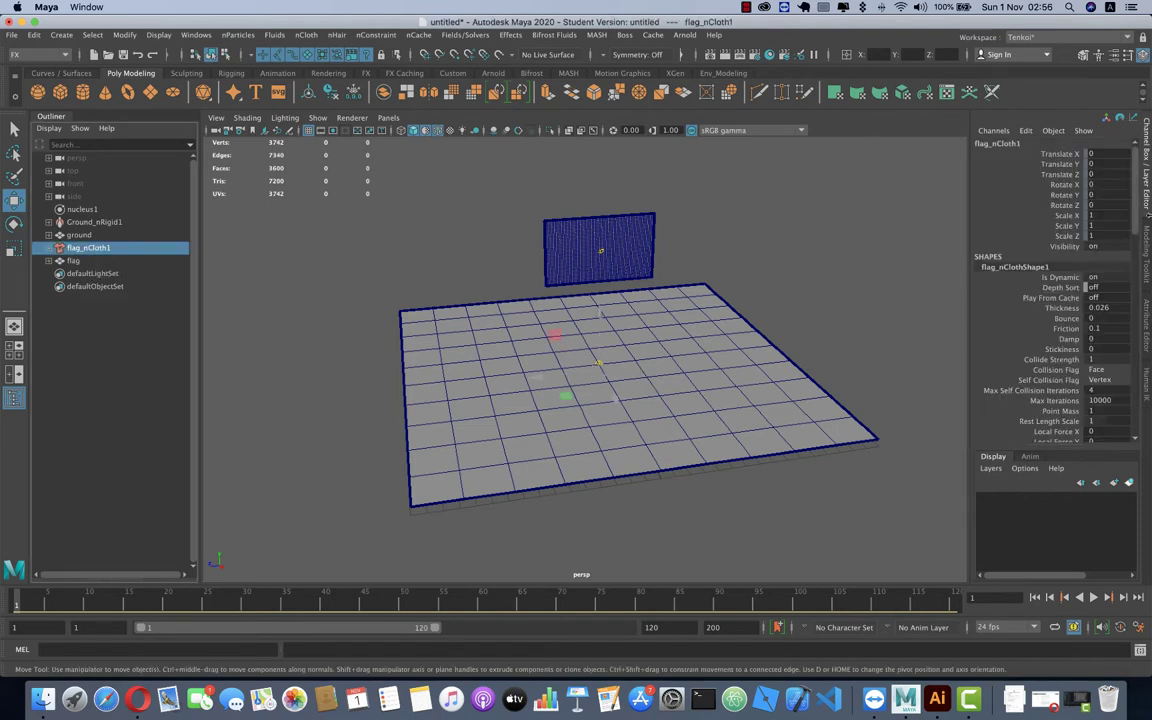
left_click(1146, 325)
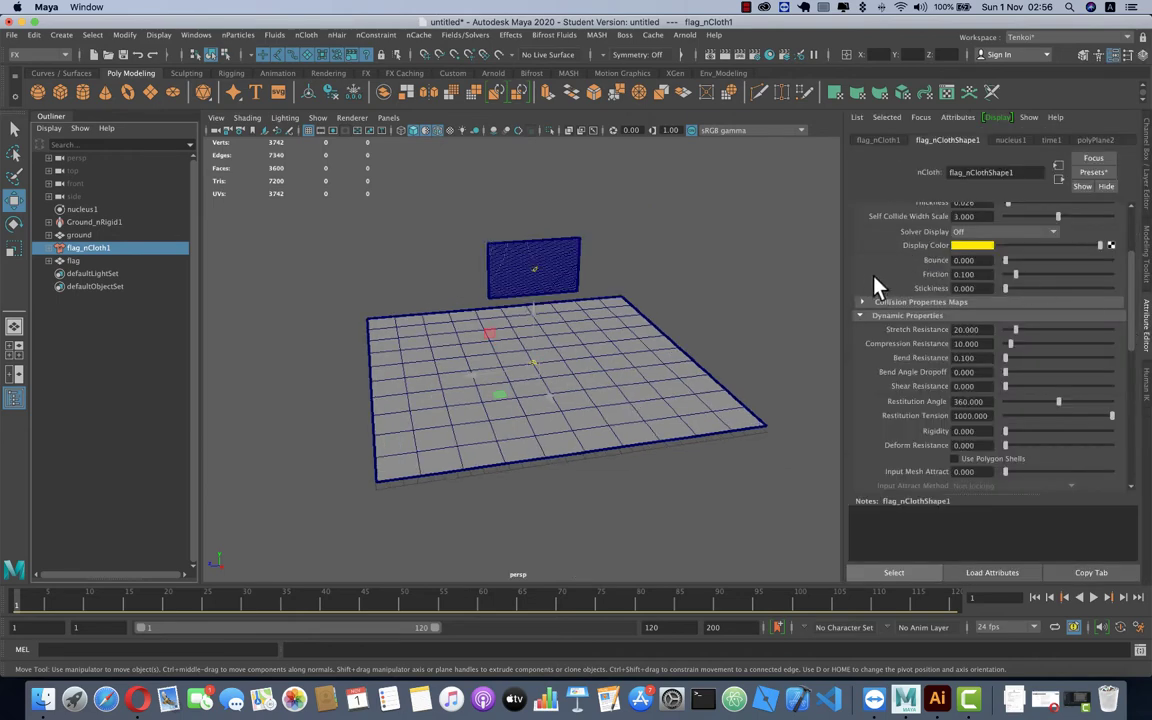
scroll(872, 278, "up", 5)
left_click(860, 222)
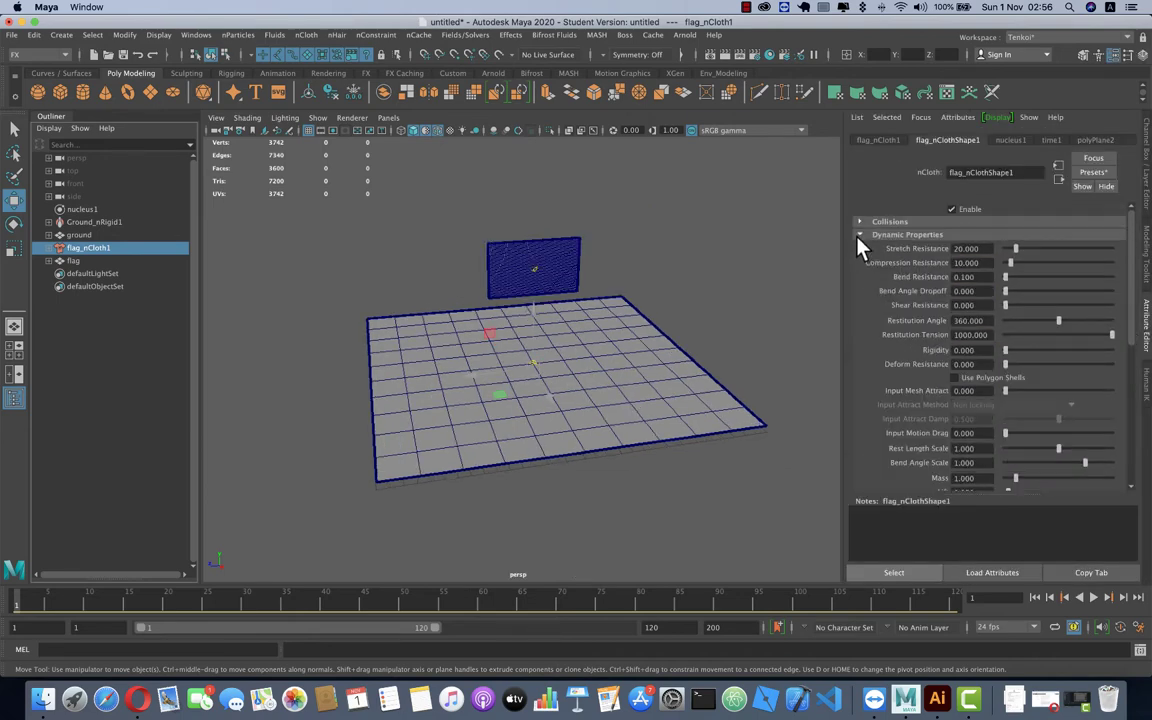
scroll(880, 320, "down", 3)
scroll(905, 365, "down", 2)
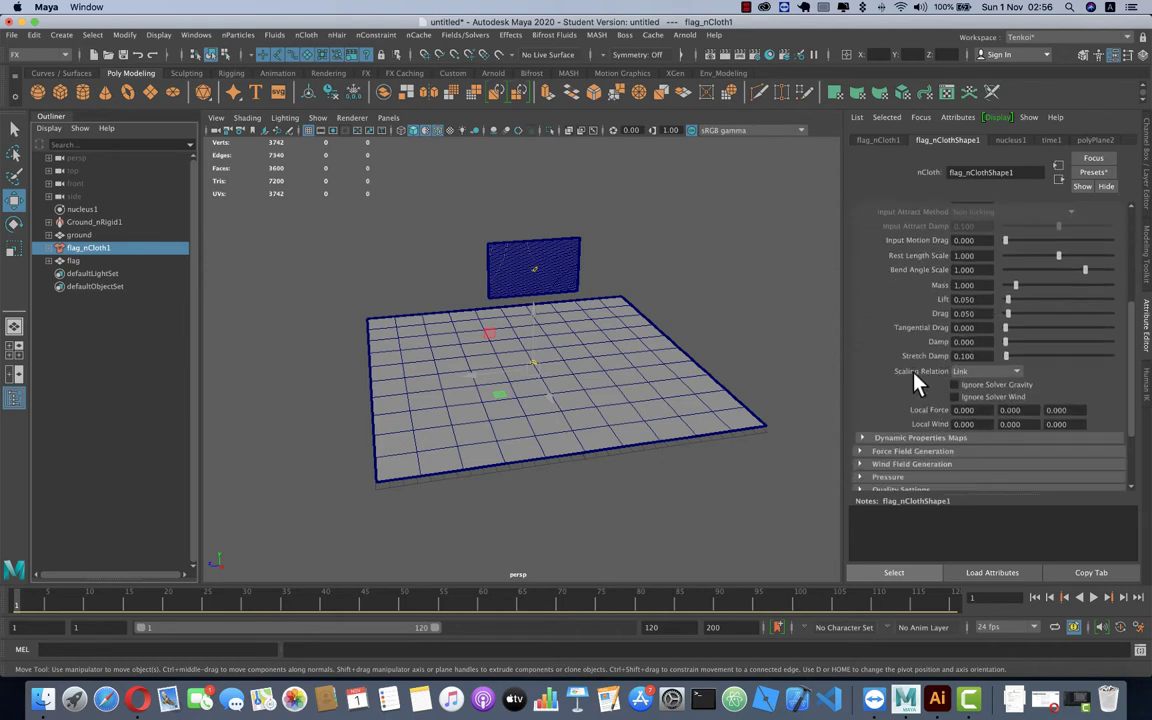
left_click(1017, 371)
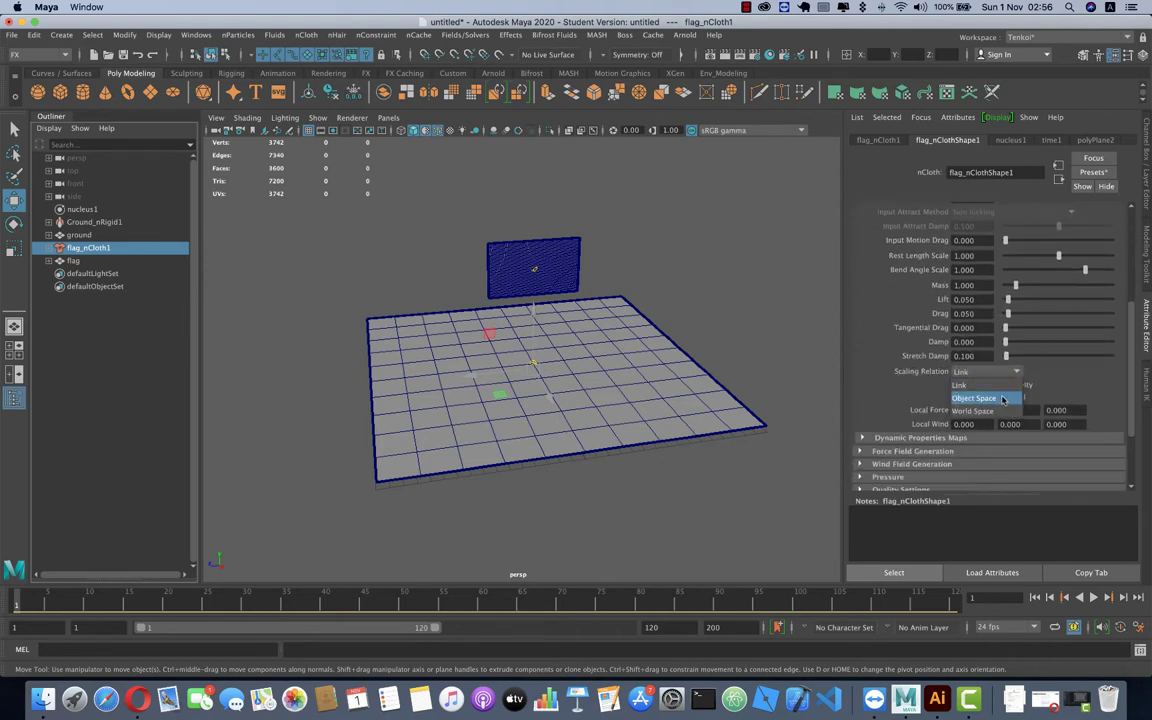
left_click(1002, 399)
- Collapse Dynamic Properties and select the nucleus1 solver
scroll(1040, 360, "up", 3)
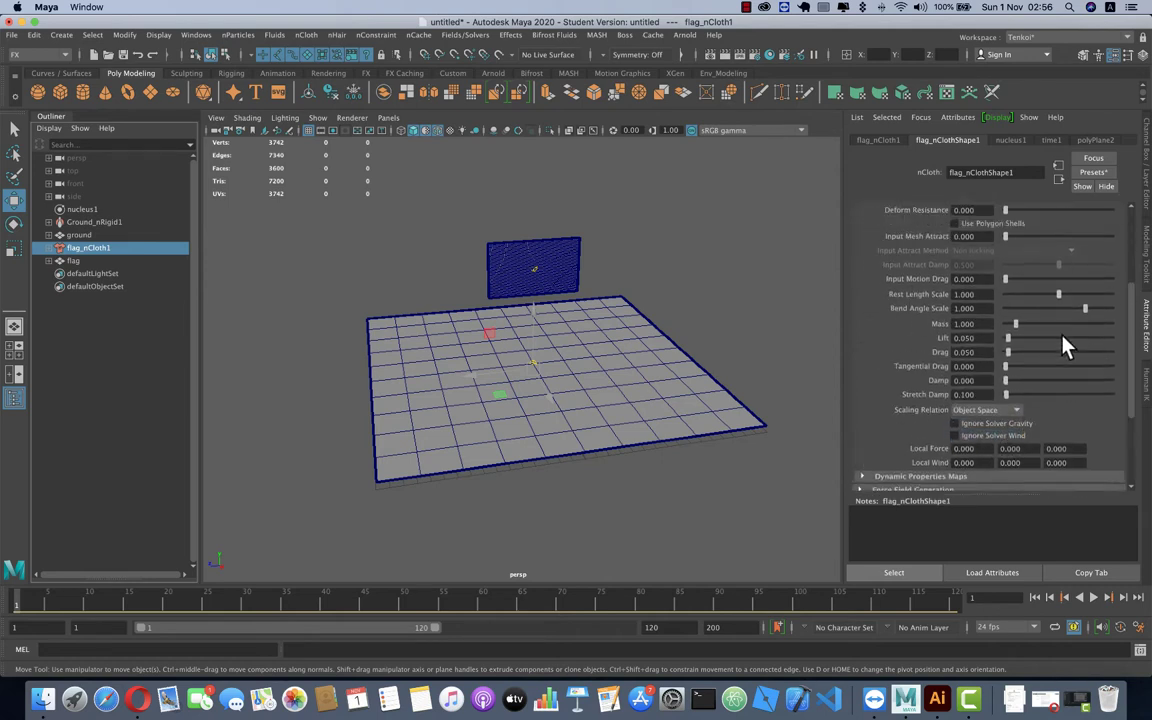
scroll(900, 280, "up", 3)
left_click(861, 235)
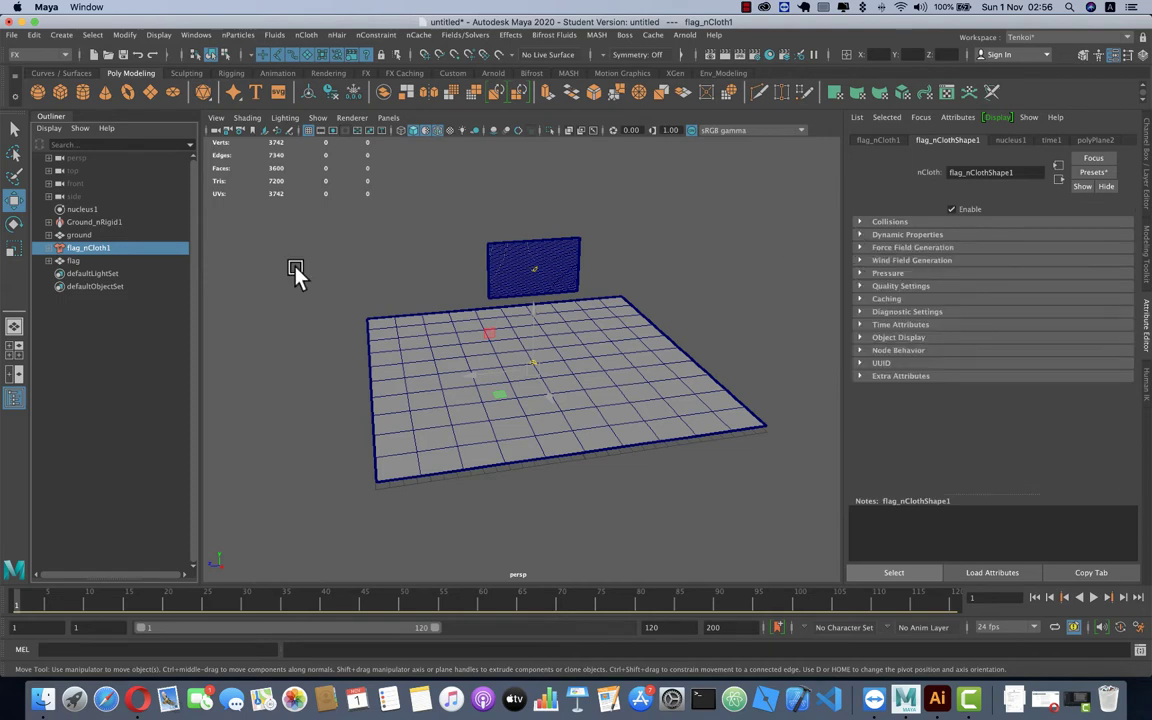
left_click(83, 210)
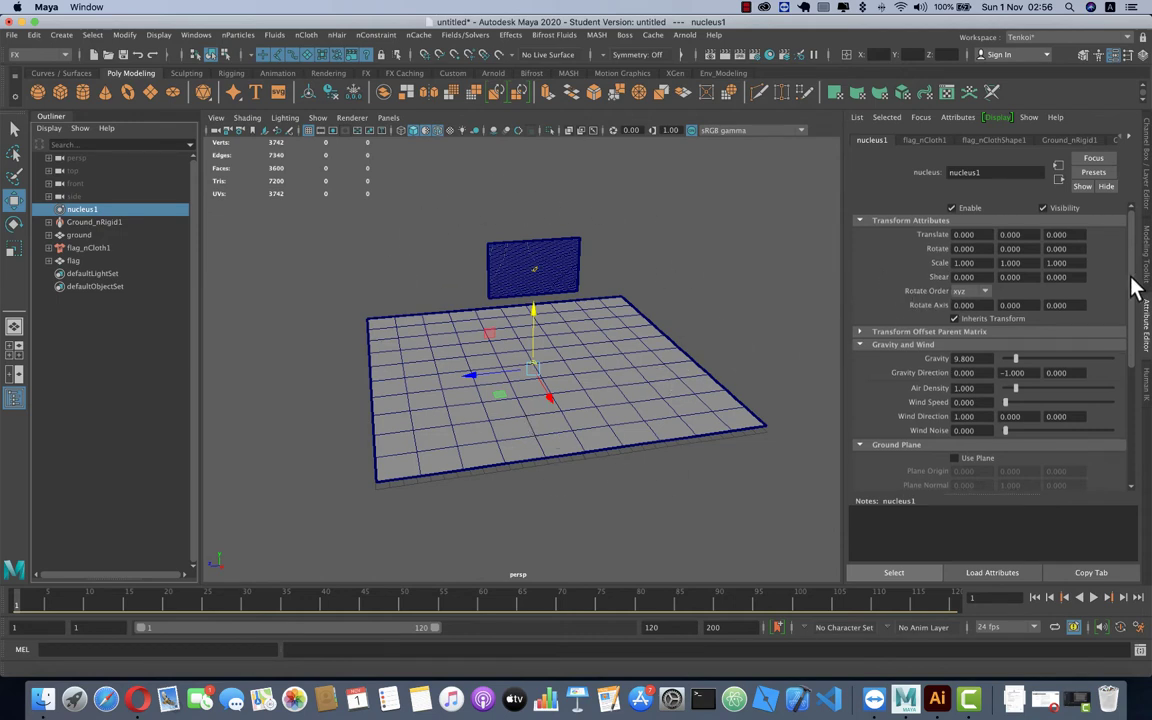
- Expand nucleus1's Solver Attributes and set Substeps to 100
mouse_move(1131, 283)
left_mouse_down()
mouse_move(1128, 352)
mouse_move(1127, 290)
left_mouse_up()
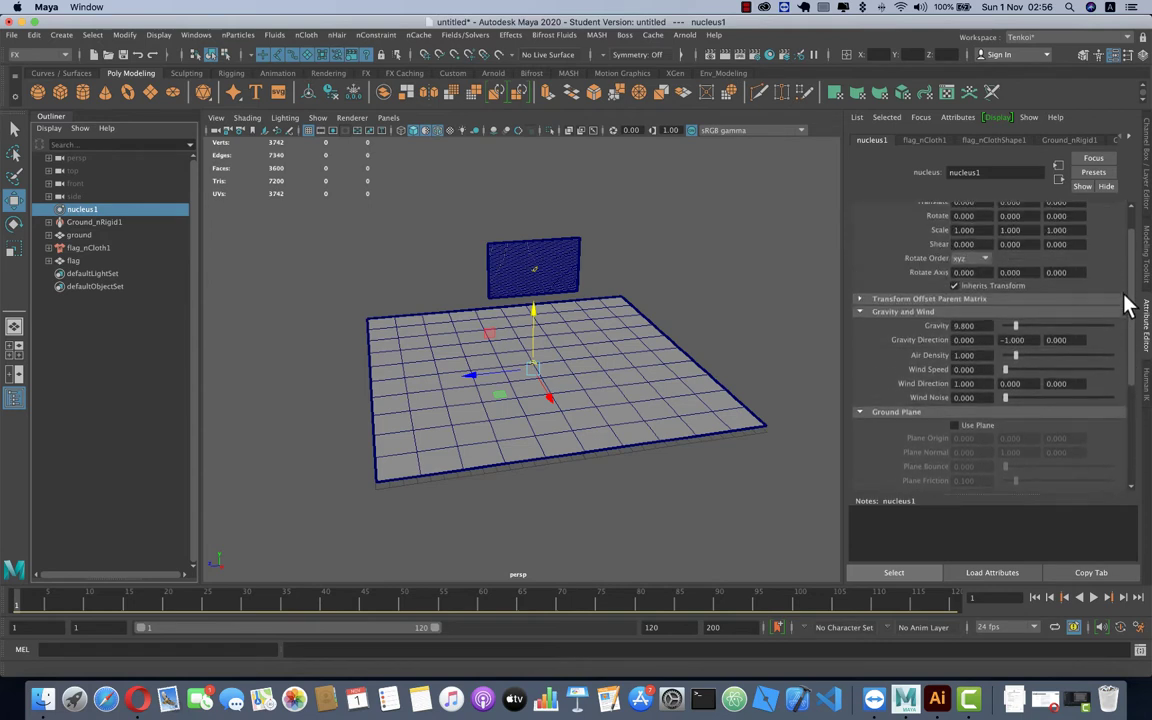
scroll(935, 360, "up", 1)
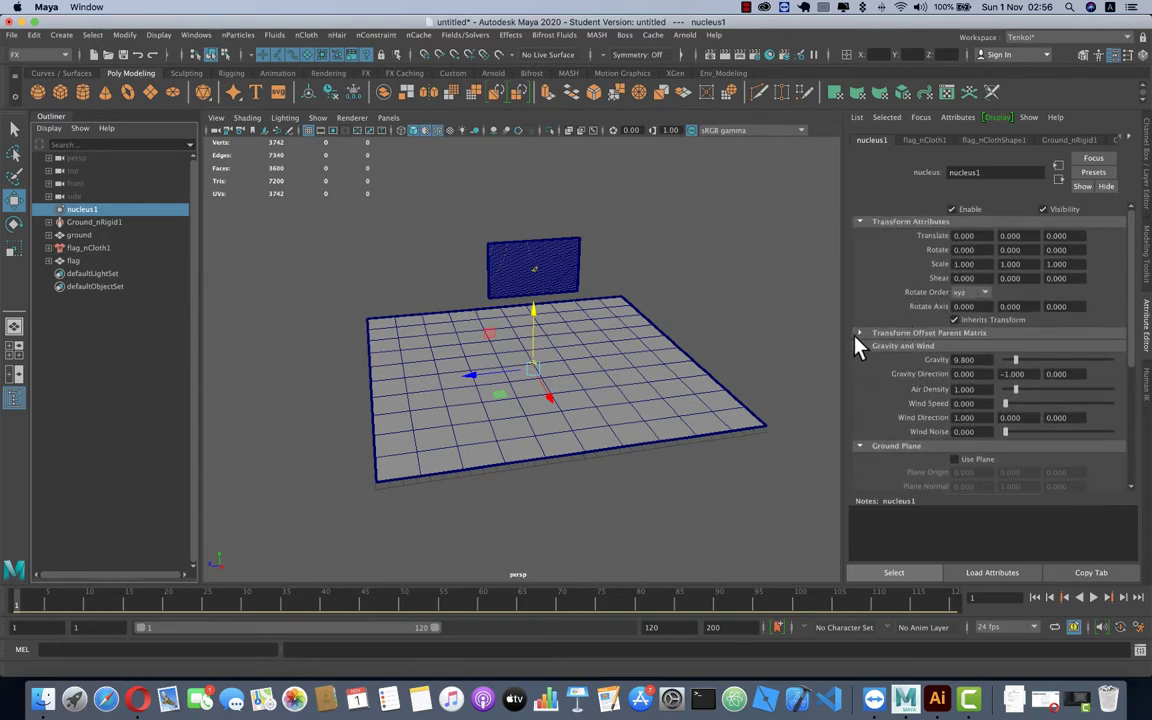
left_click(861, 222)
left_click(860, 247)
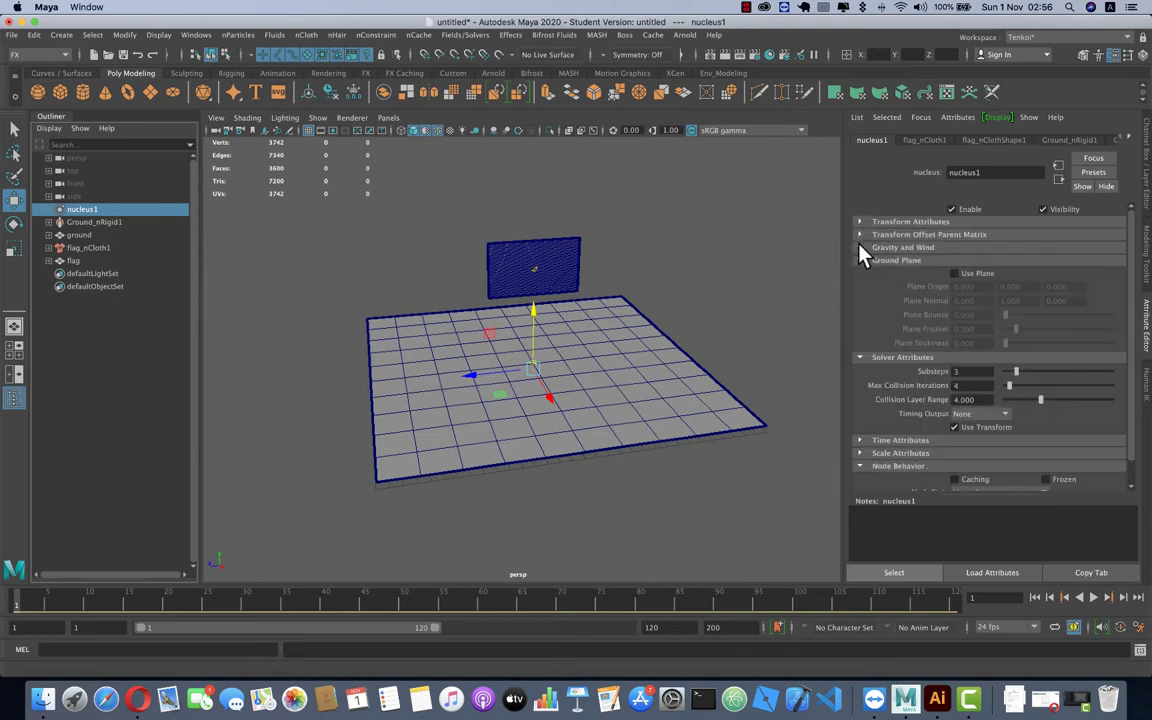
left_click(860, 260)
left_click(860, 273)
left_click(860, 273)
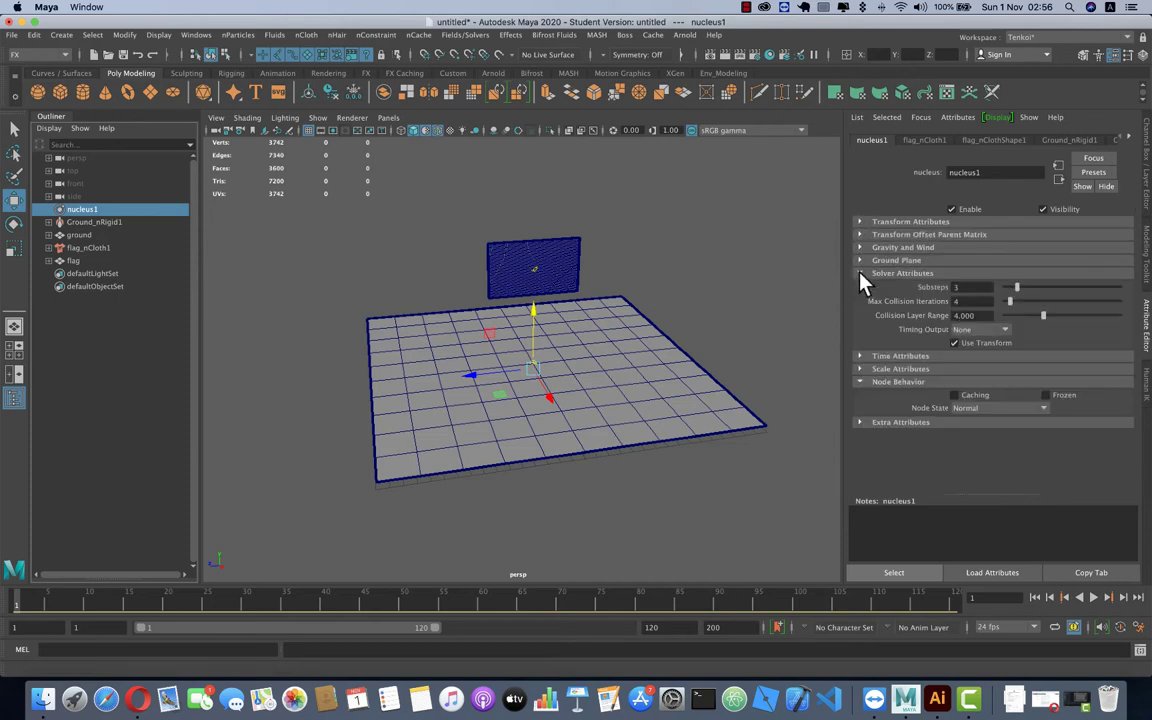
left_click(860, 274)
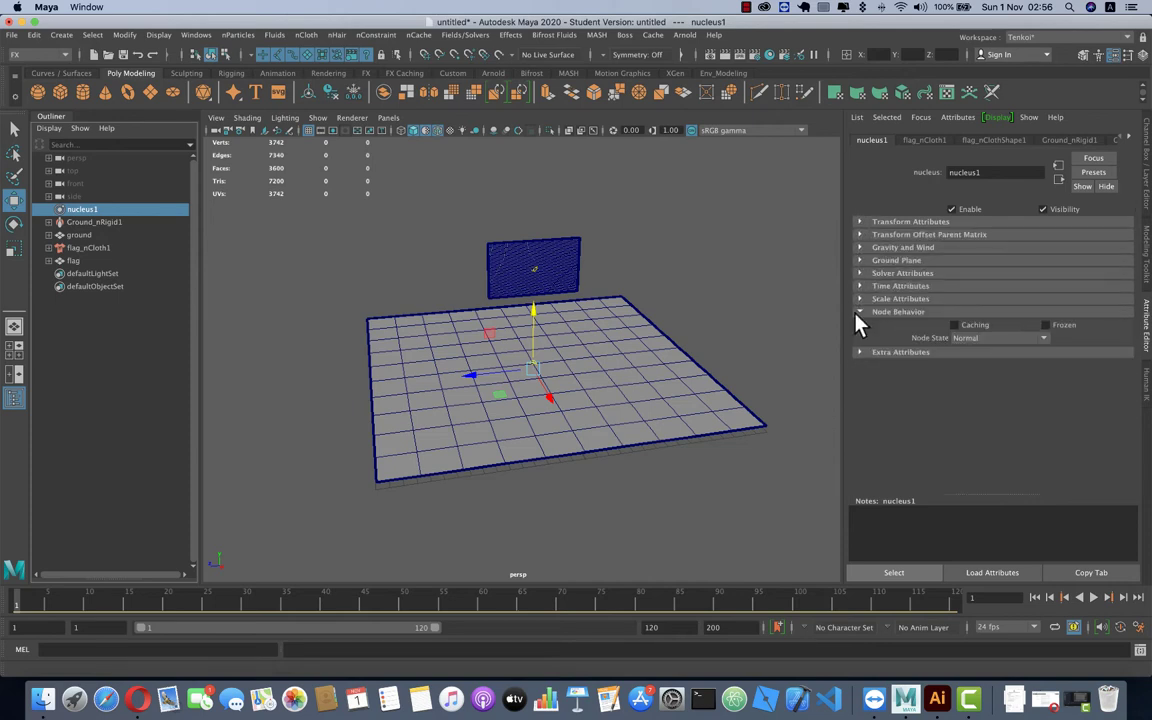
left_click(860, 222)
left_click(859, 222)
left_click(860, 273)
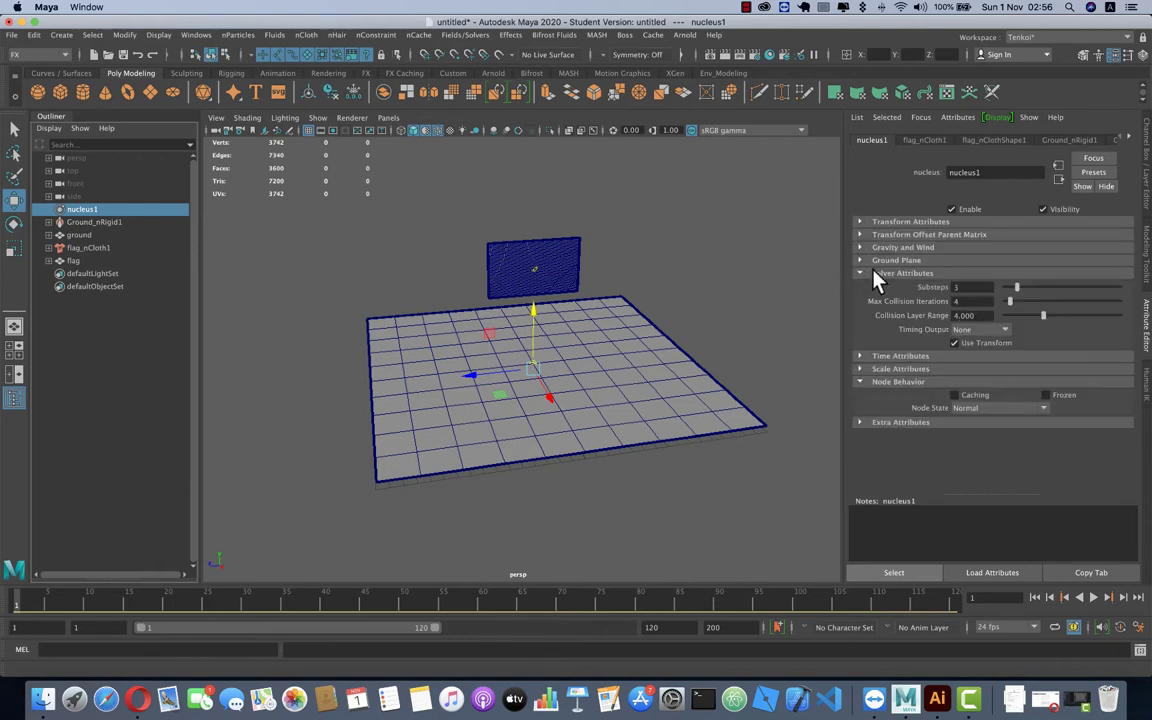
double_click(962, 288)
type("100")
- Collapse Solver Attributes and show the Gravity and Wind and Scale Attributes sections
left_click(860, 271)
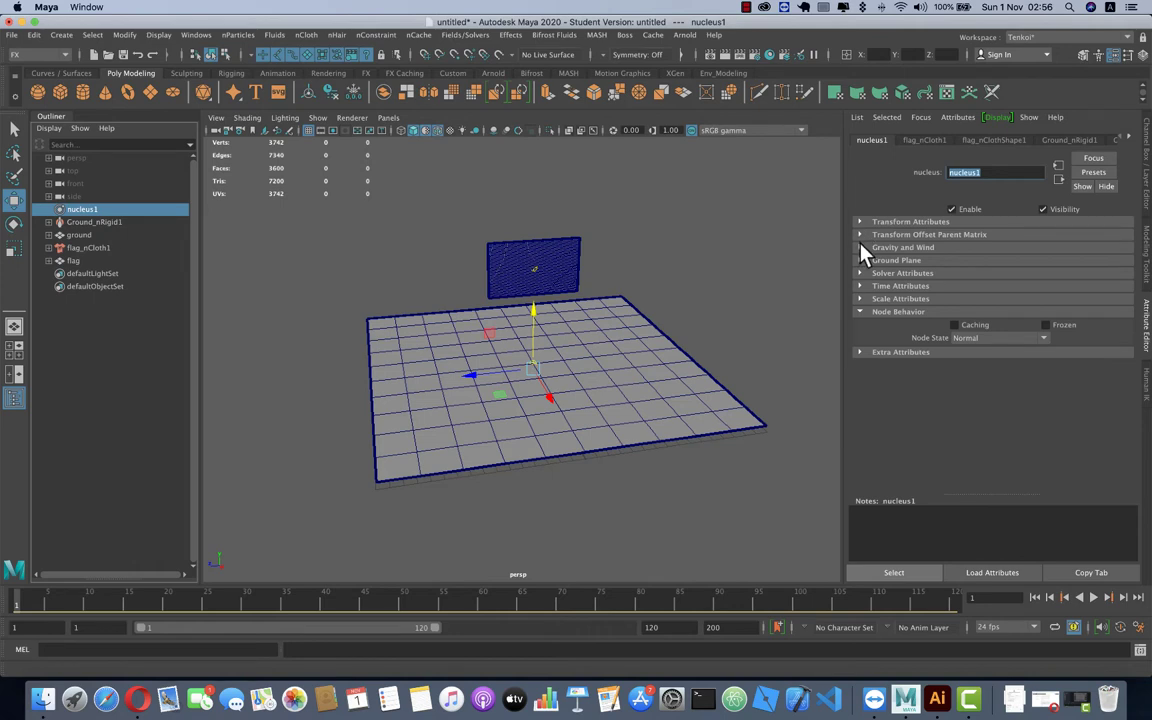
left_click(860, 247)
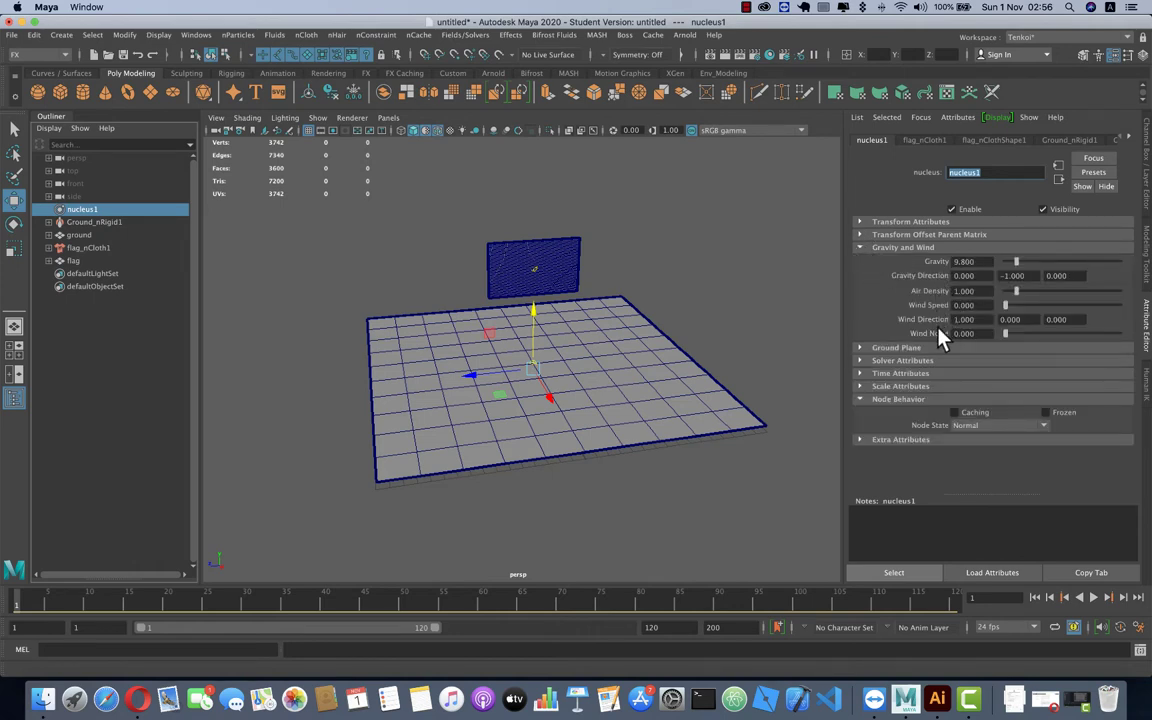
left_click(860, 348)
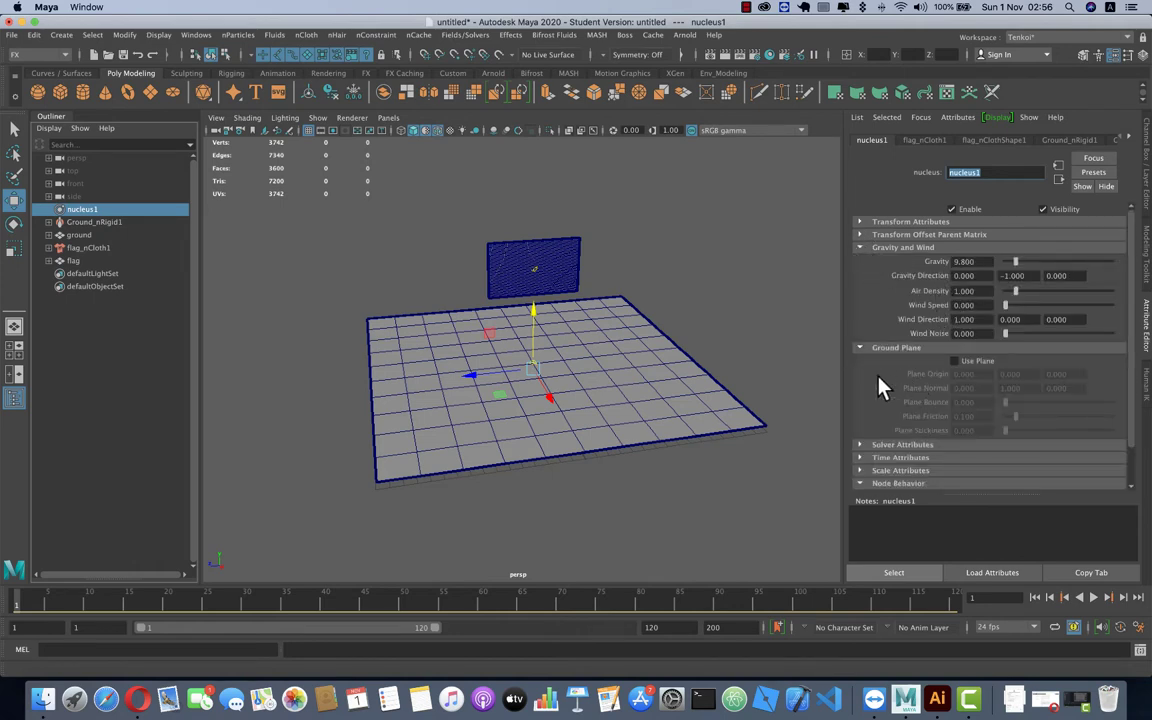
left_click(859, 347)
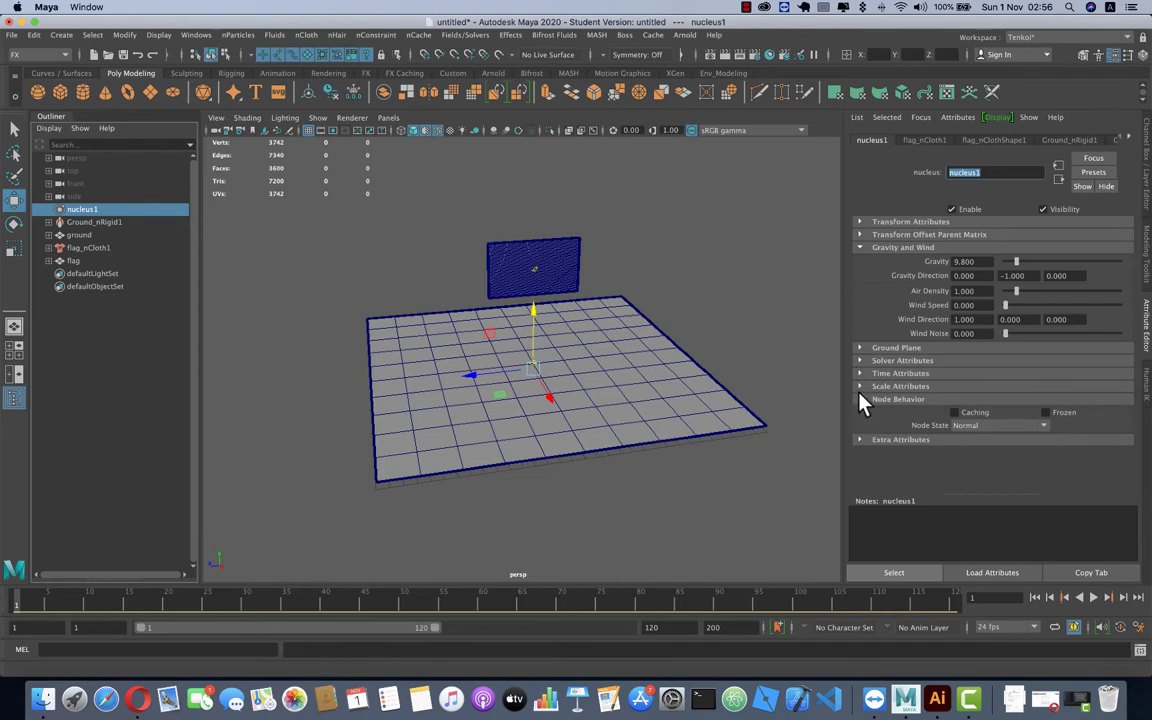
left_click(860, 388)
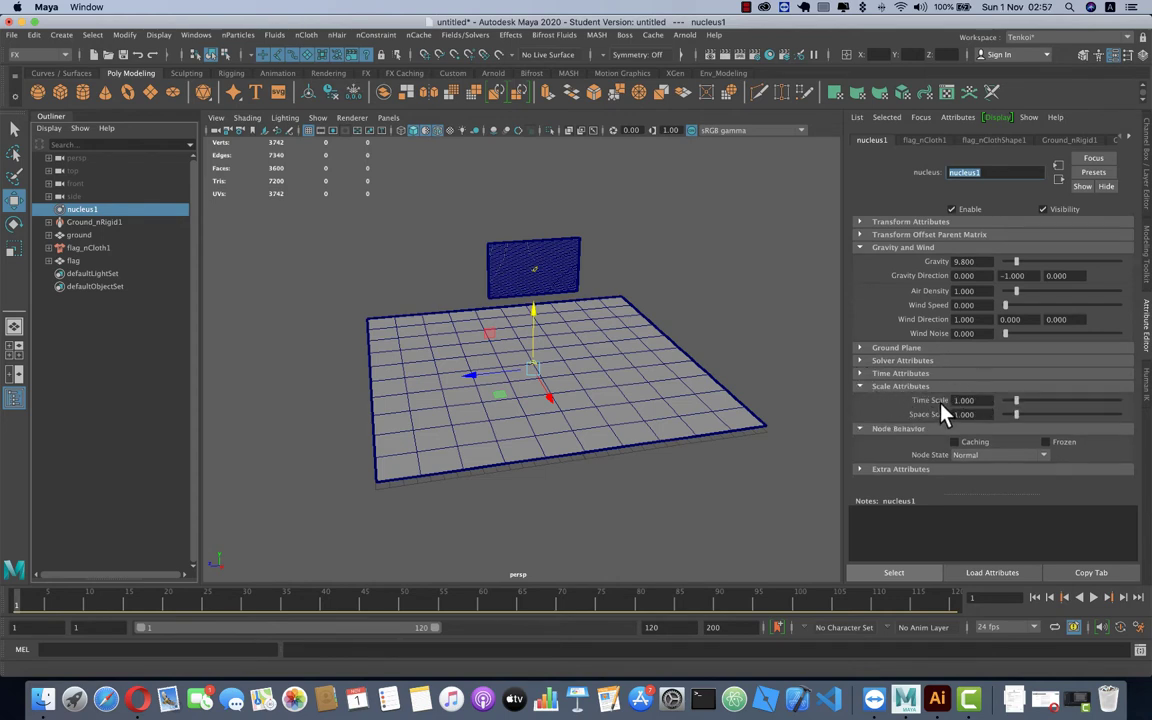
left_click(1139, 627)
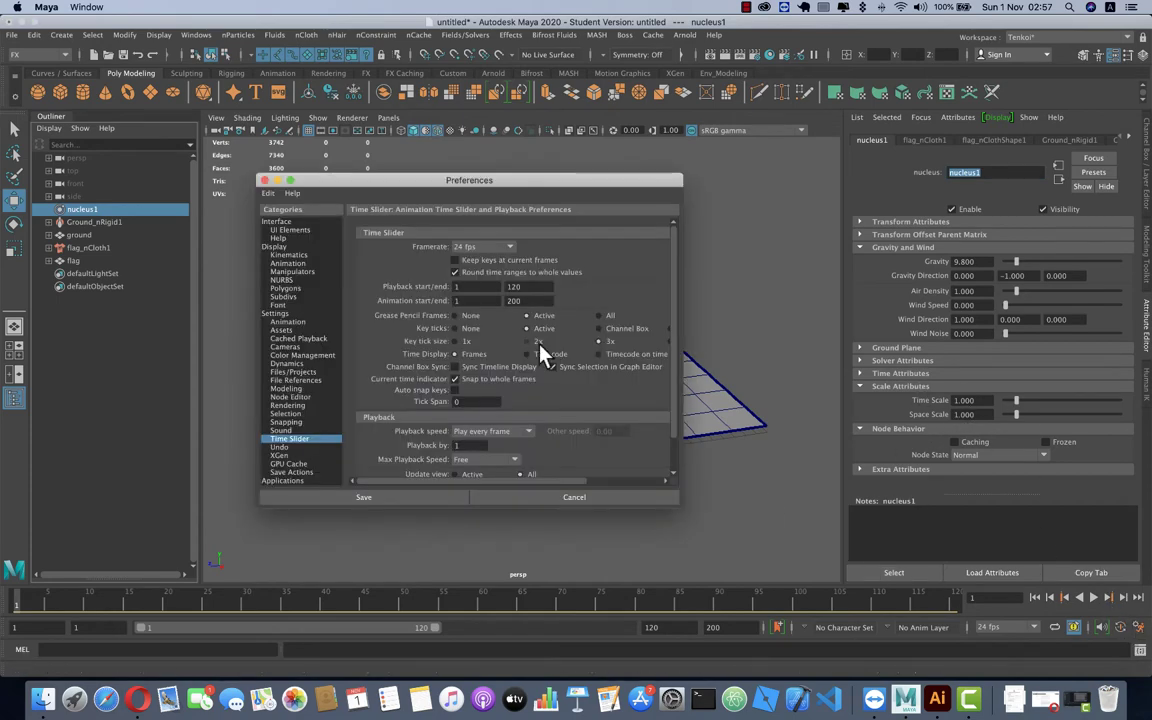
left_click(276, 314)
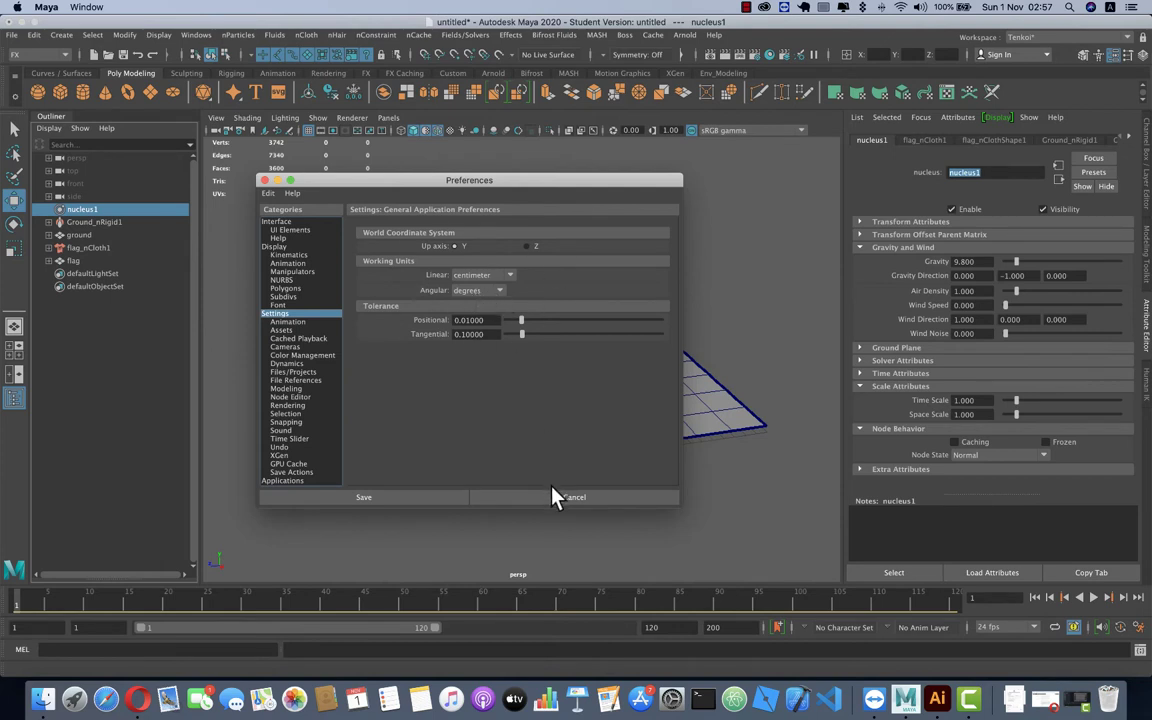
left_click(478, 275)
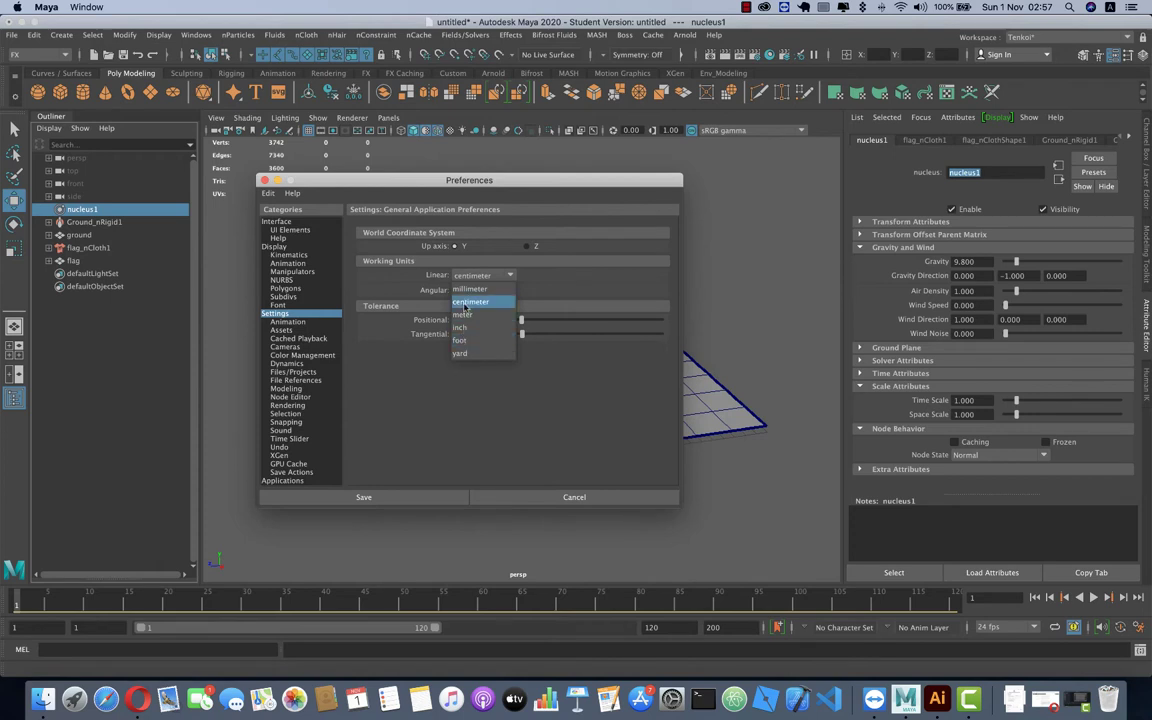
left_click(464, 288)
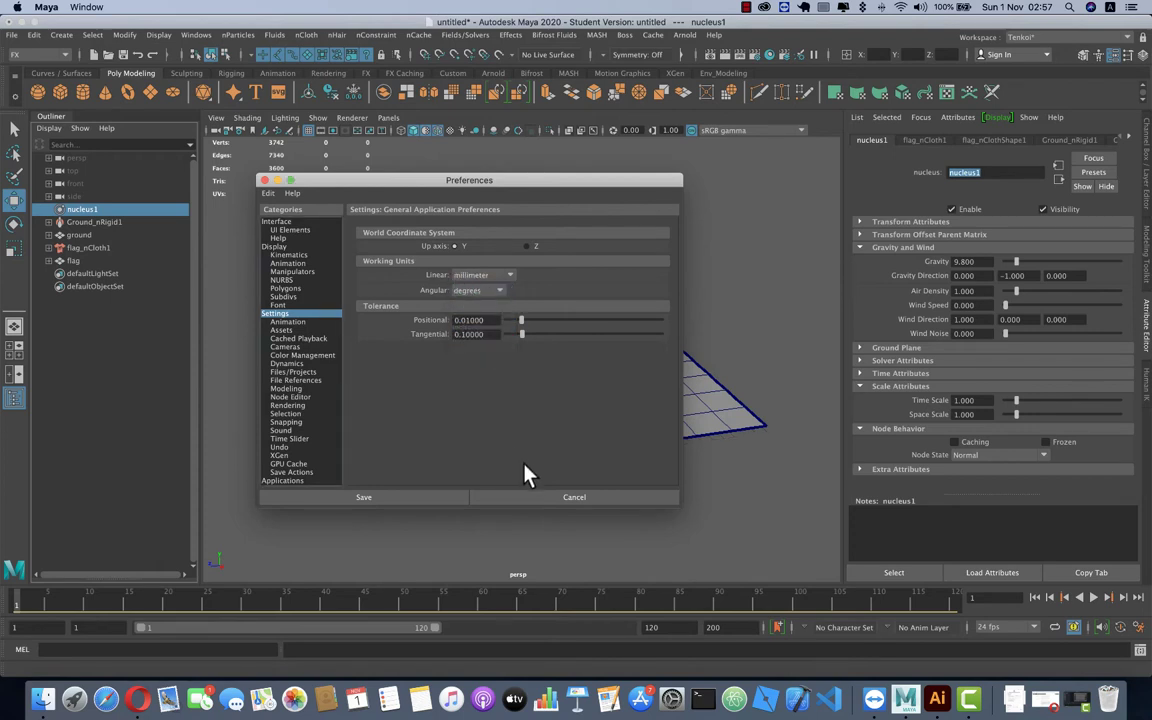
left_click(478, 275)
left_click(479, 304)
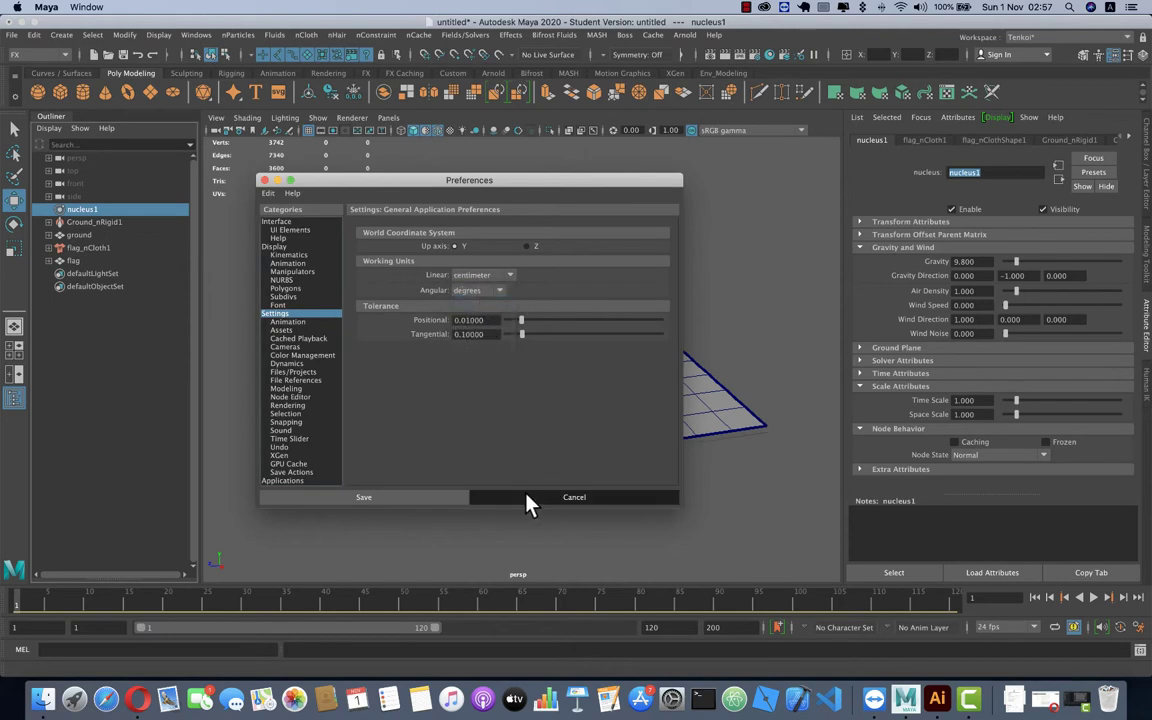
left_click(527, 498)
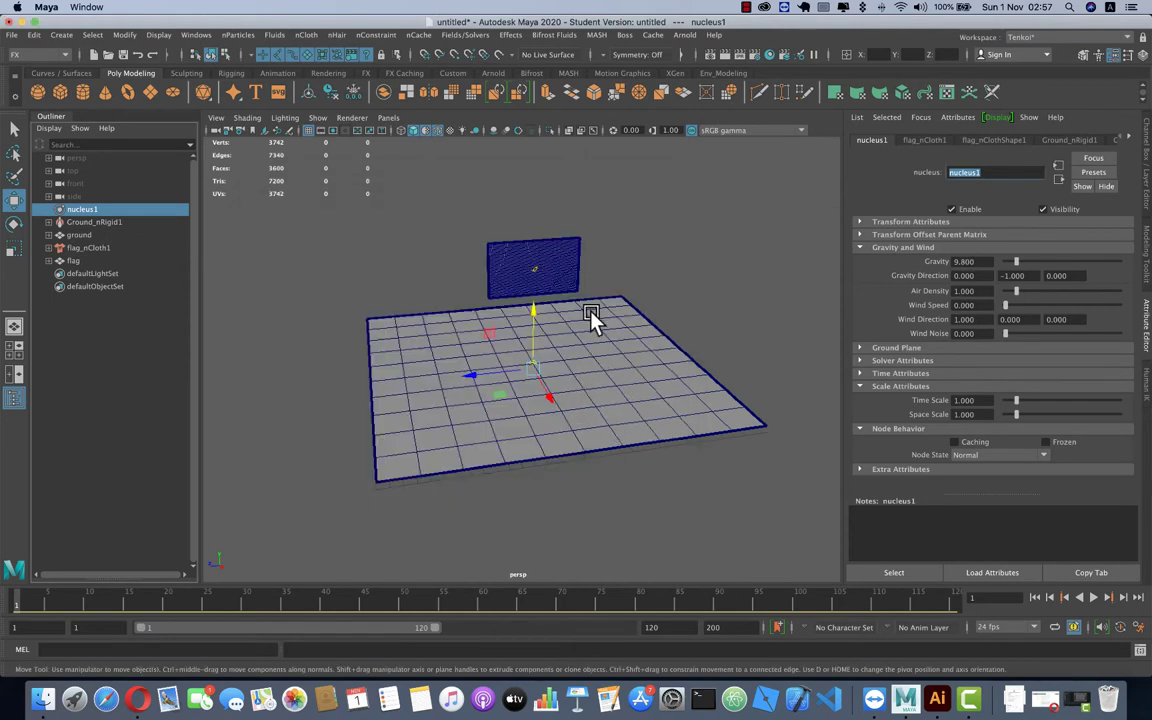
- Select the flag and view its Channel Box values: Translate Y 13.125, scale 10.861
left_click(465, 242)
left_click(503, 256)
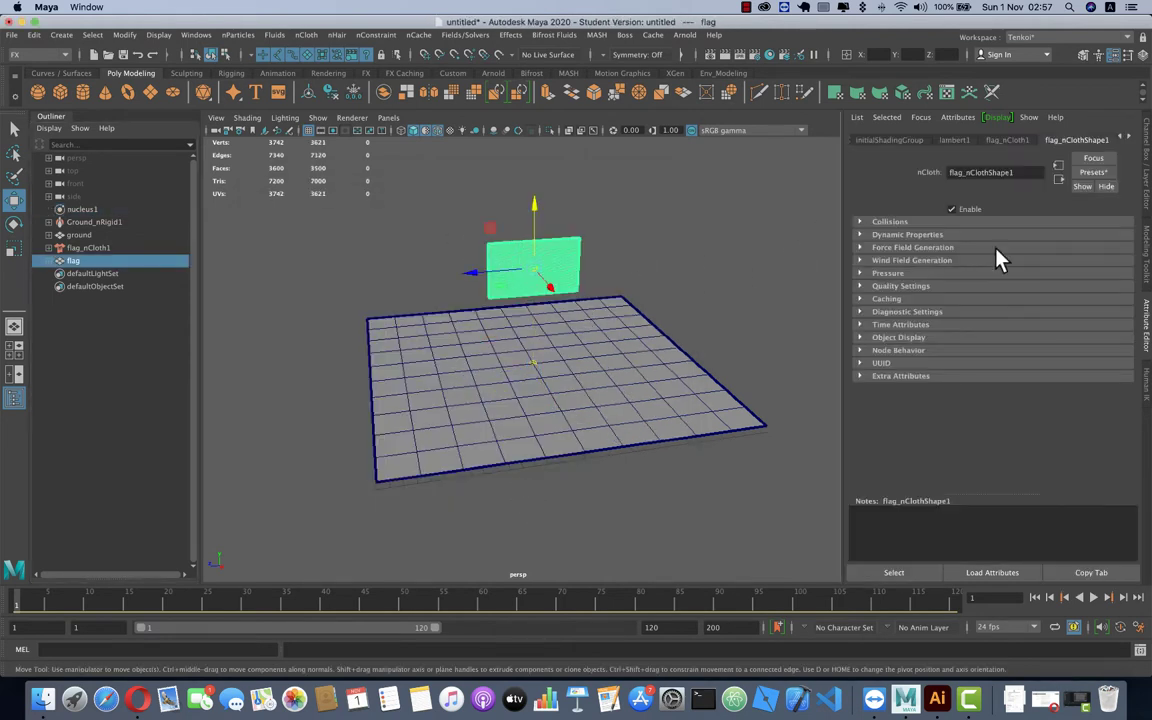
left_click(1145, 300)
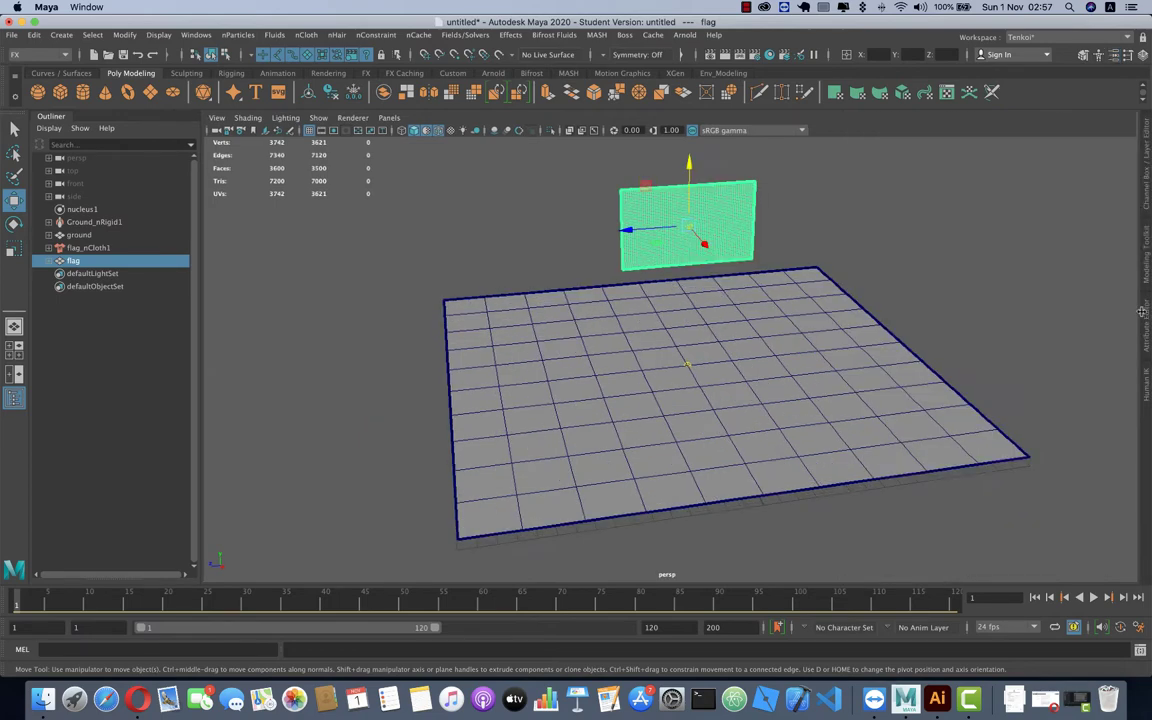
left_click(1148, 256)
left_click(1016, 288)
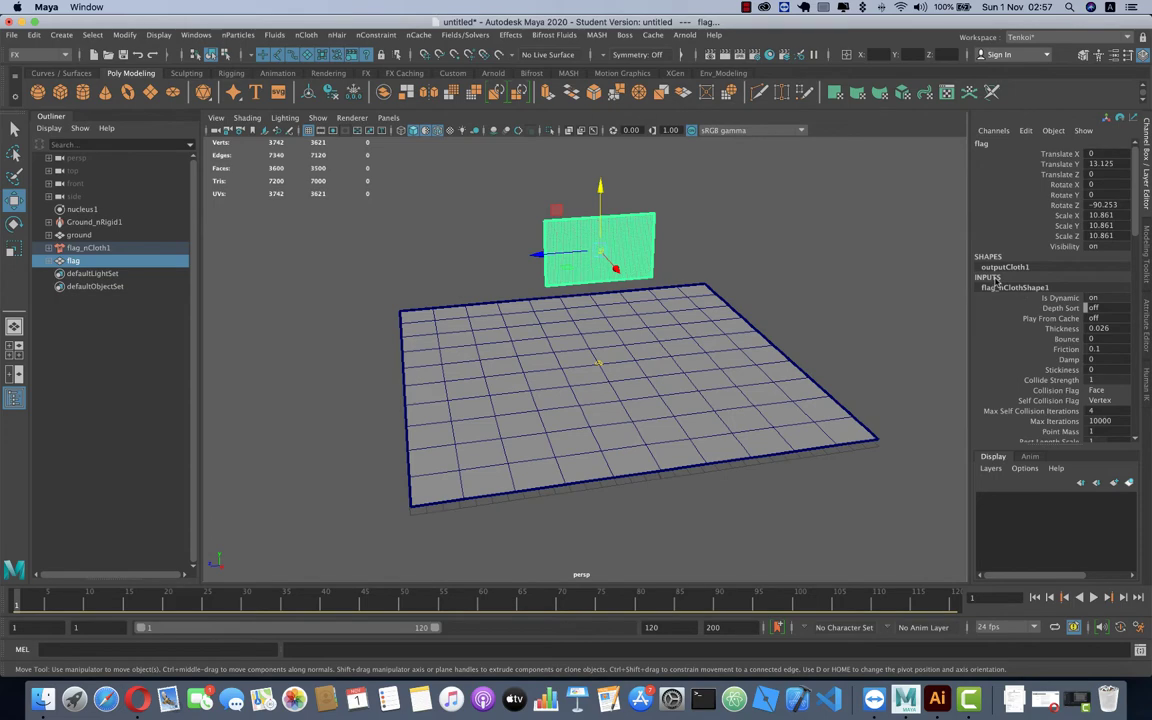
left_click(1016, 288)
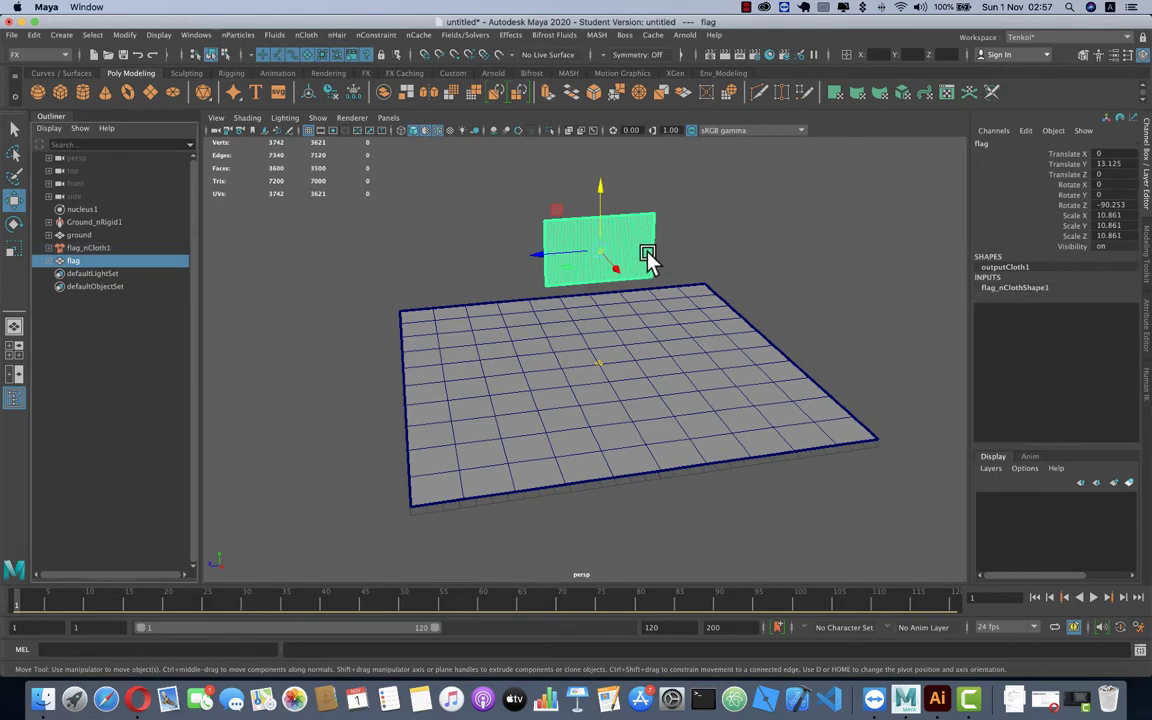
scroll(648, 258, "up", 2)
scroll(646, 256, "up", 2)
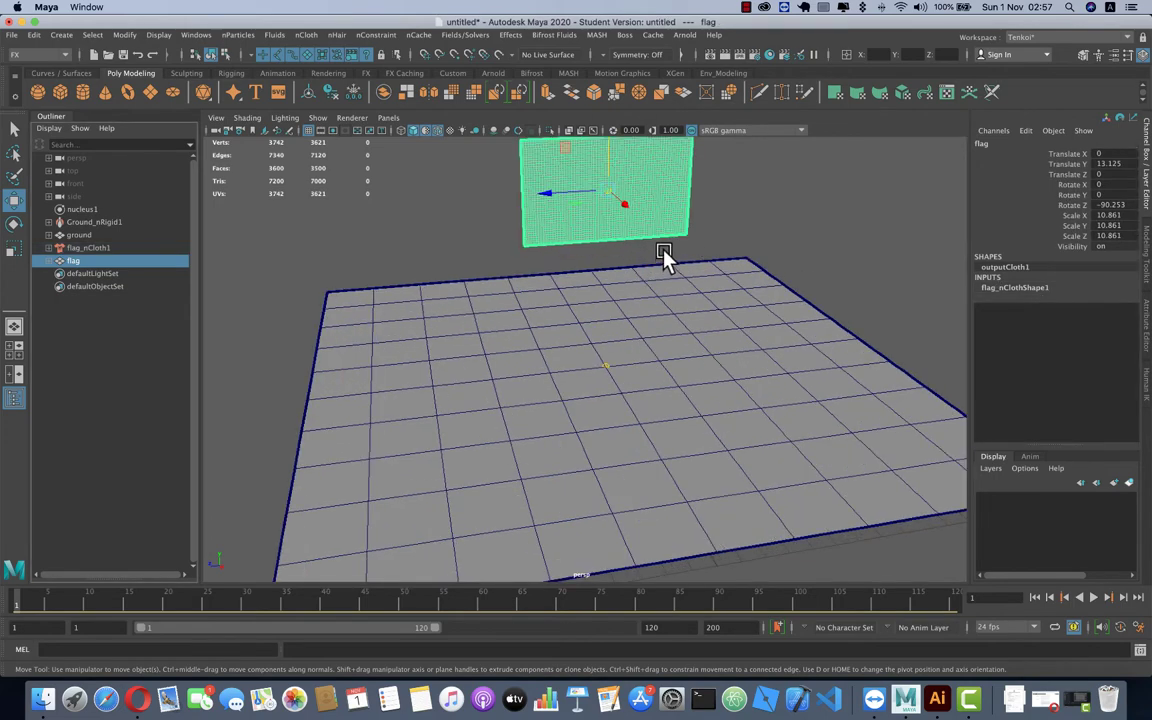
left_click_drag(670, 249, 661, 334, "alt")
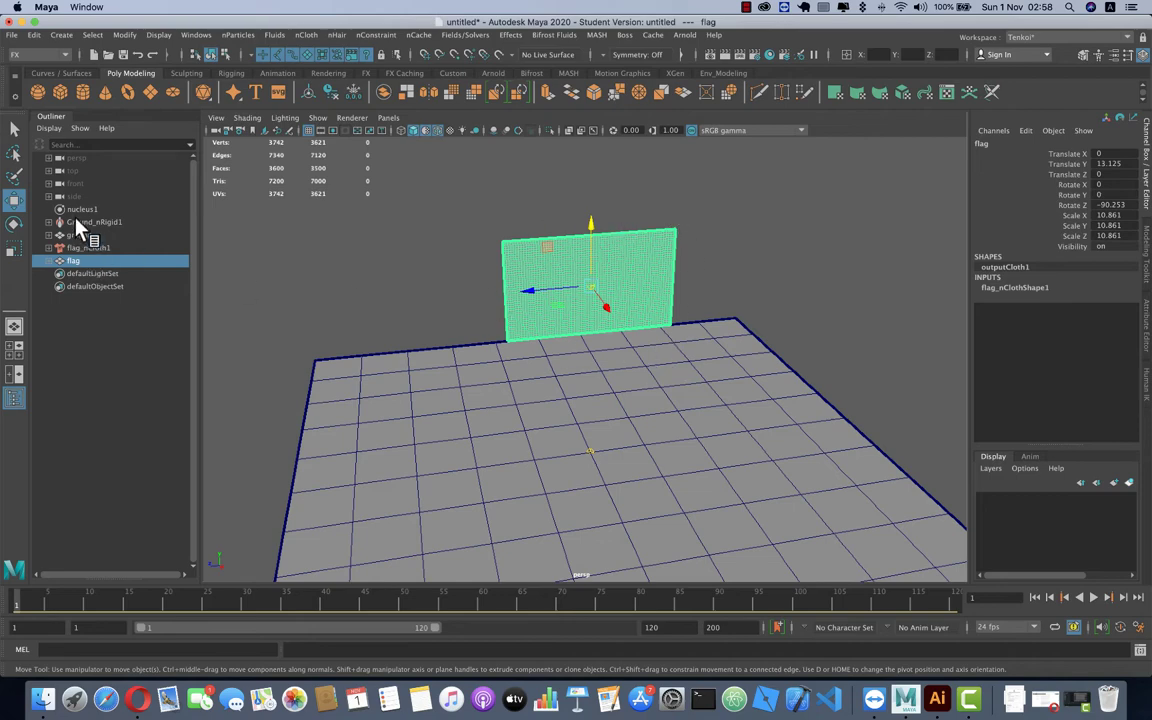
- Set the nucleus1 Space Scale to 0.1
middle_click_drag(80, 210, 80, 215)
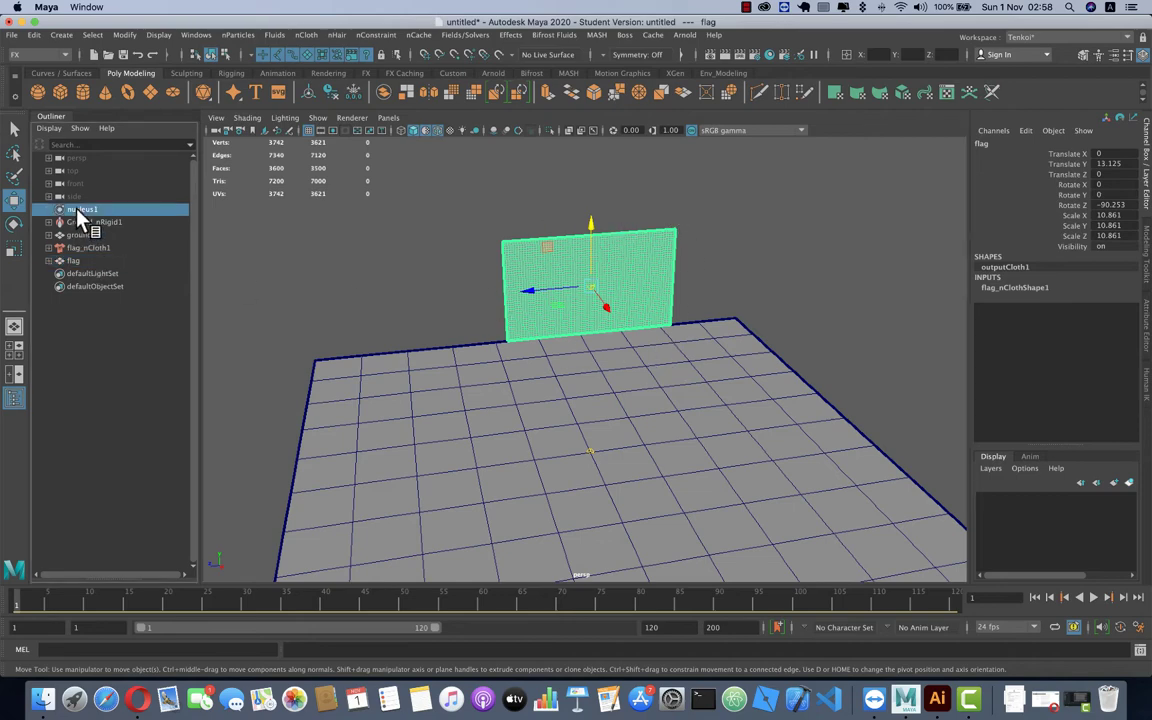
left_click(1147, 345)
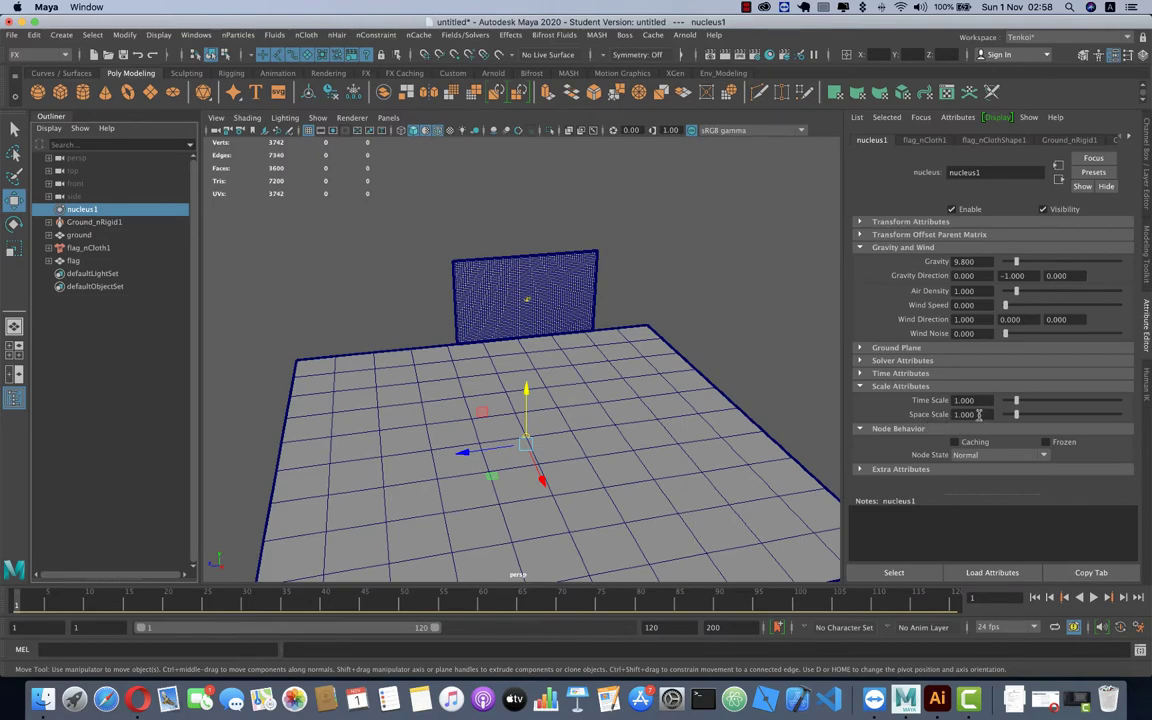
left_click(975, 414)
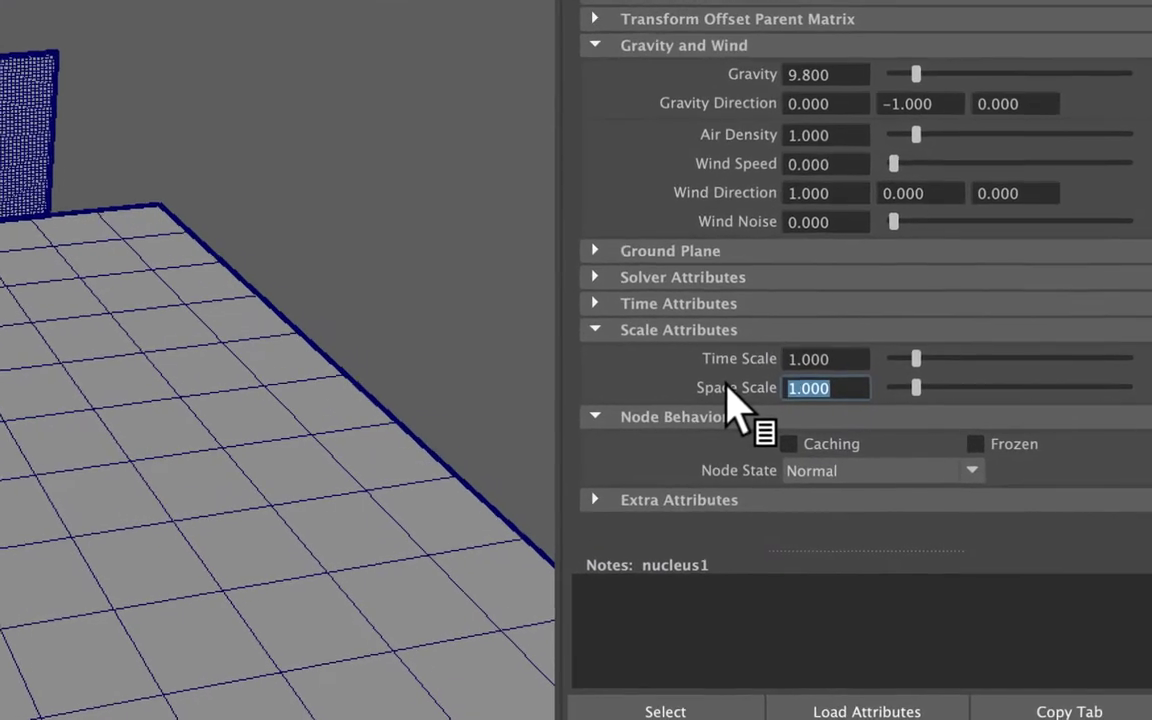
type(".1")
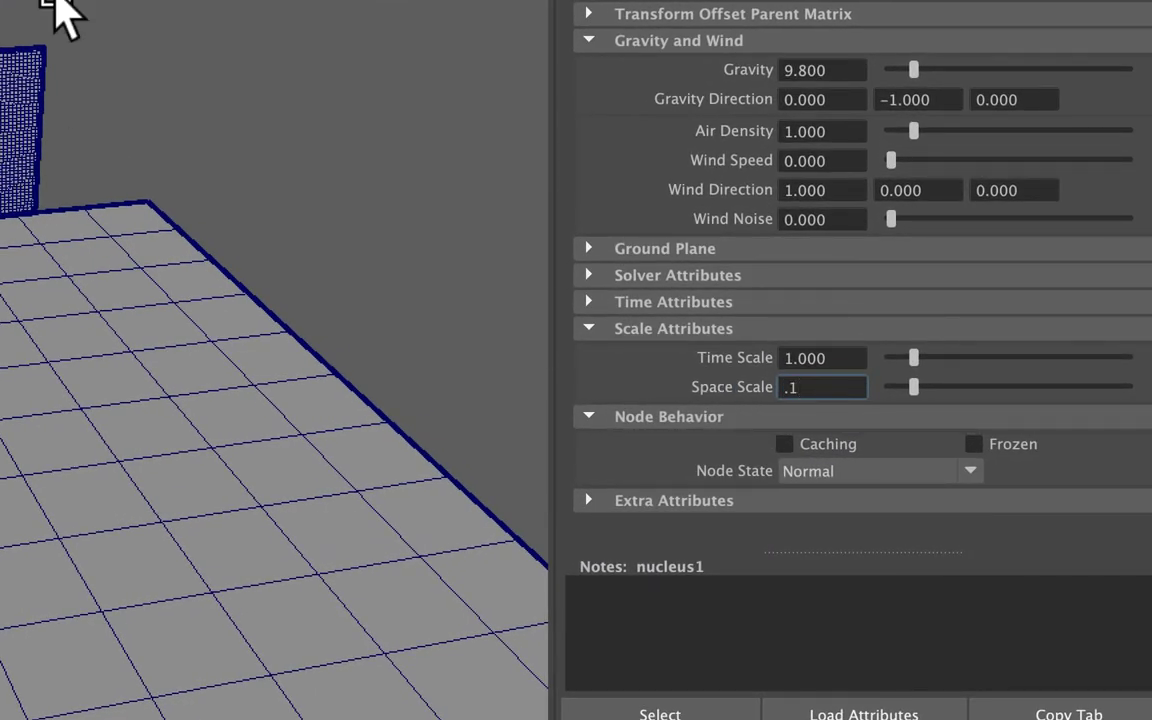
key("Return")
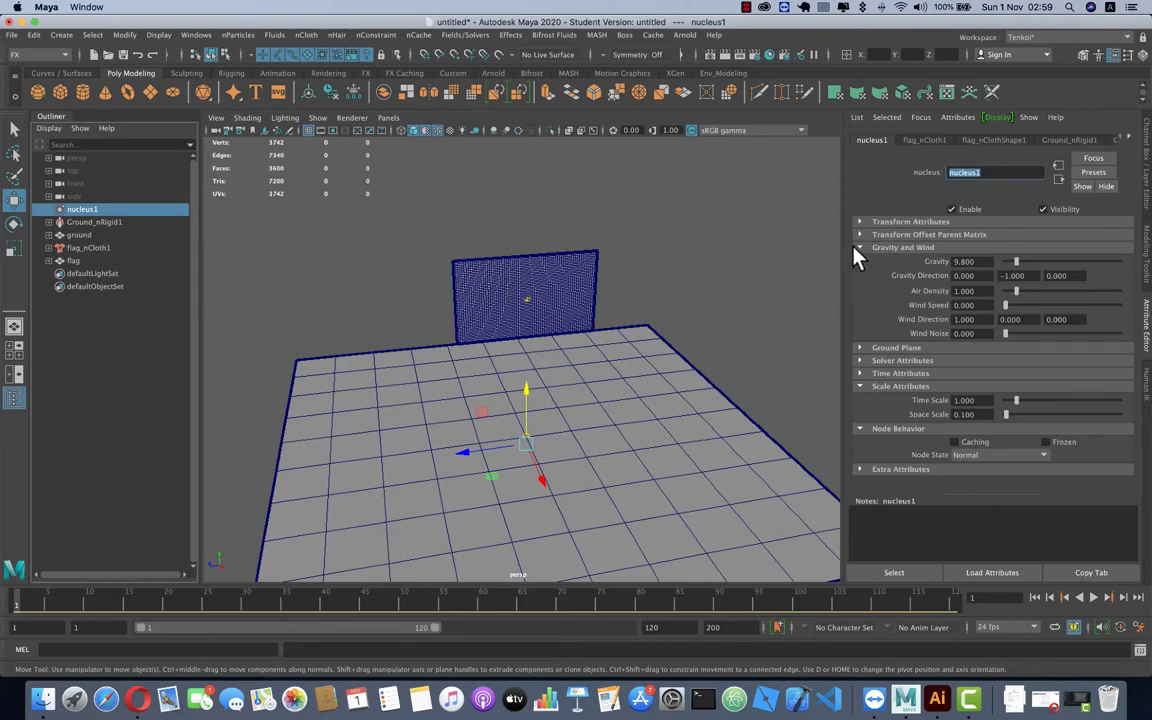
- Collapse the nucleus sections, then select flag_nCloth1 and expand its Collisions settings
left_click(860, 361)
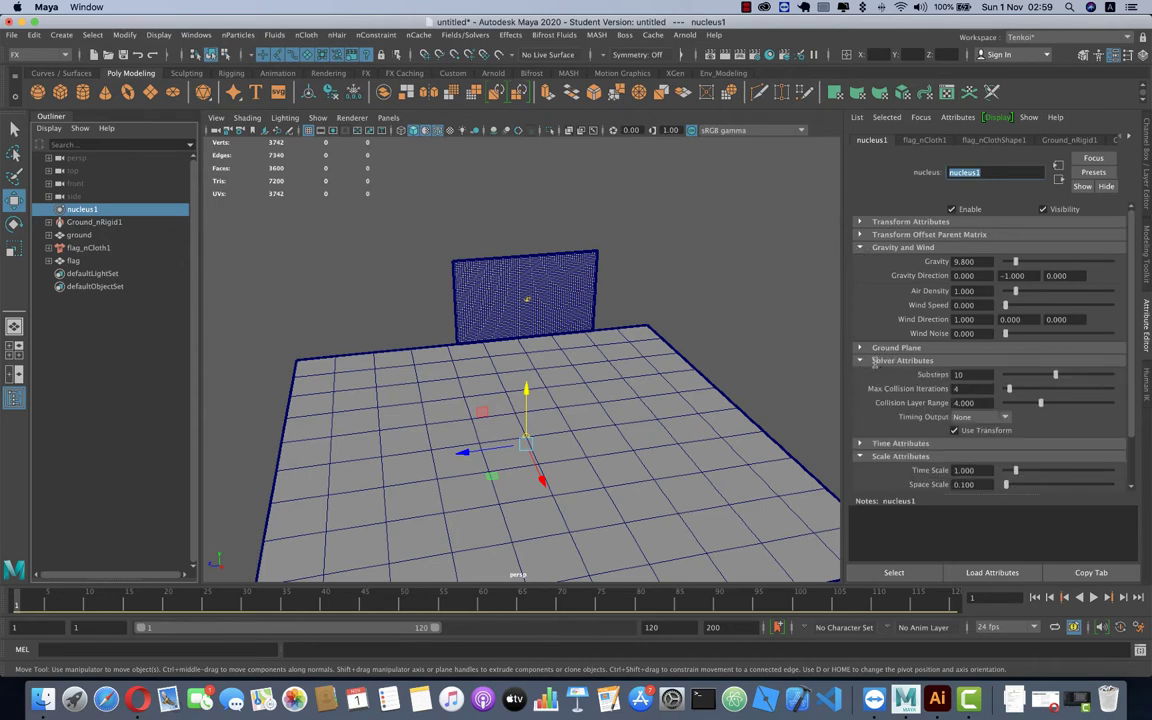
left_click(860, 248)
left_click(860, 273)
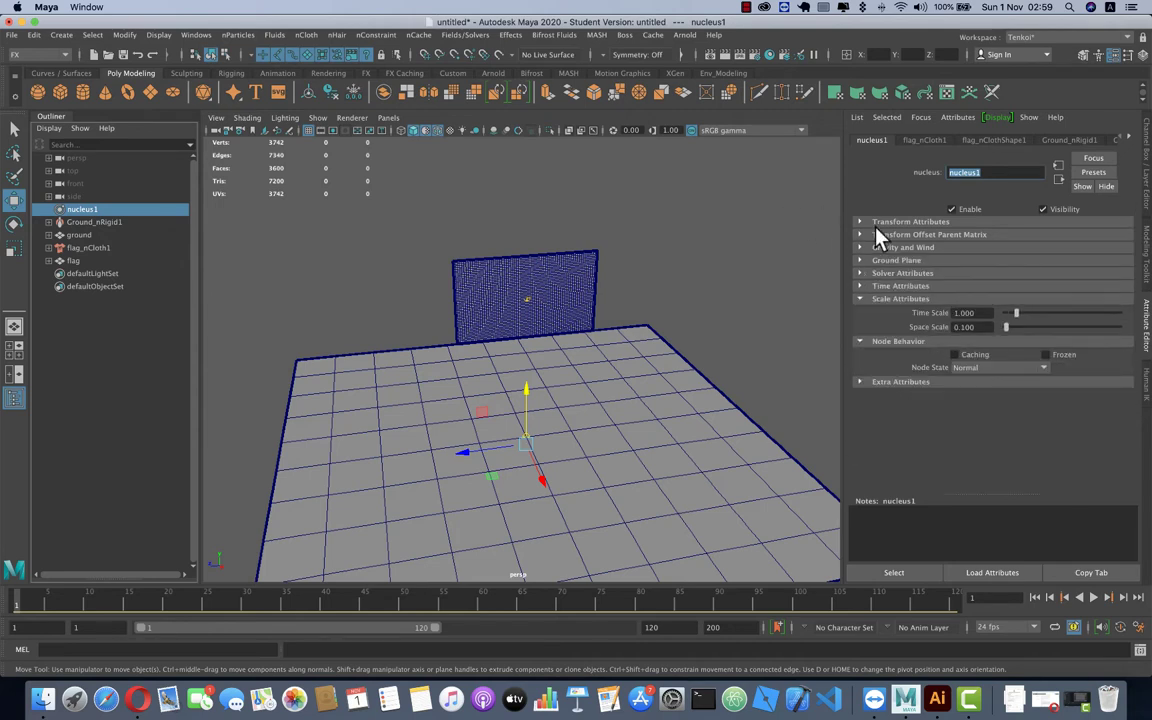
left_click(859, 299)
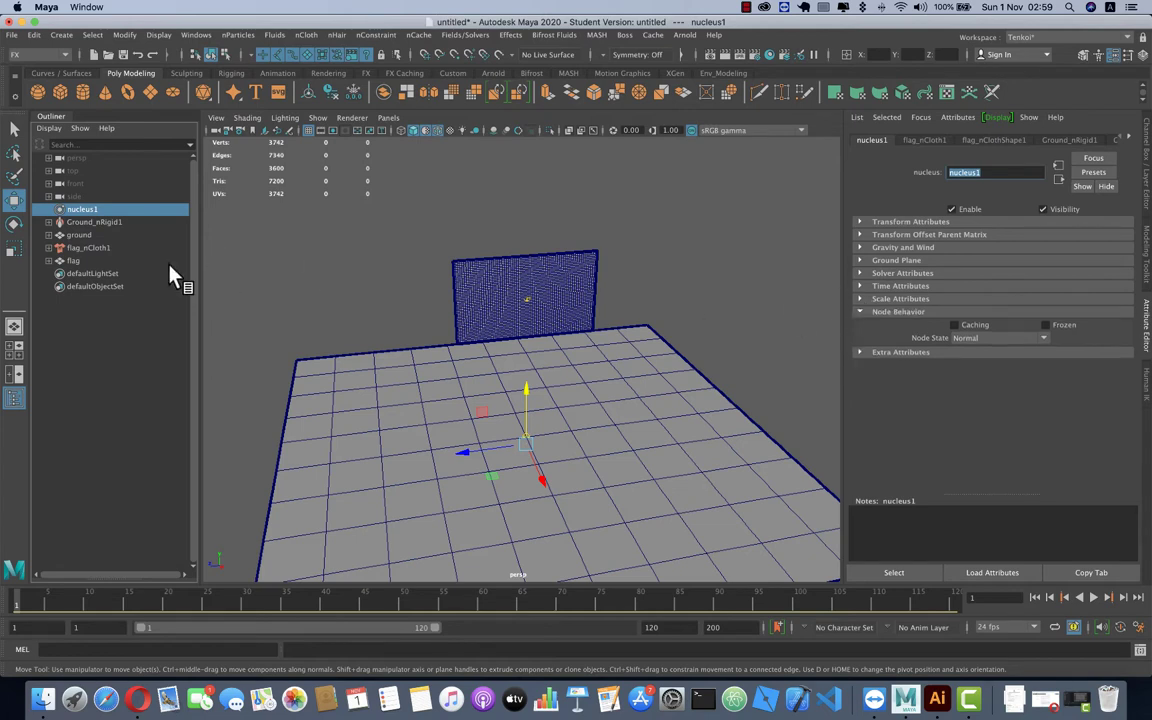
left_click(105, 249)
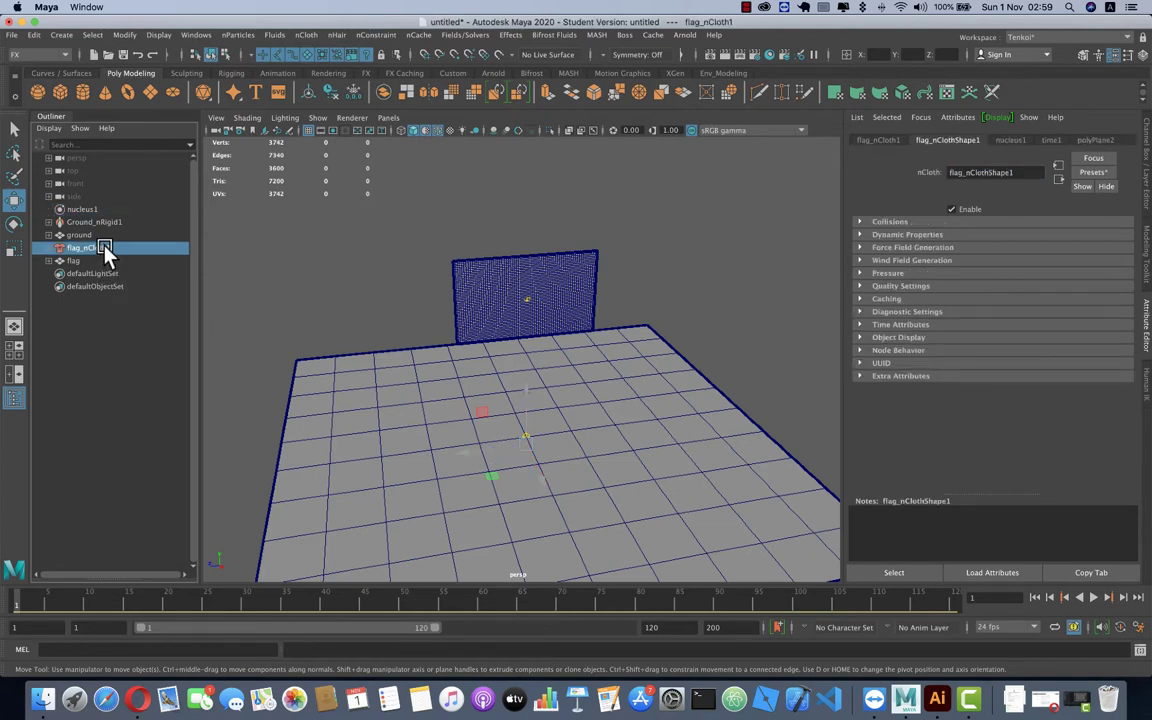
left_click(861, 223)
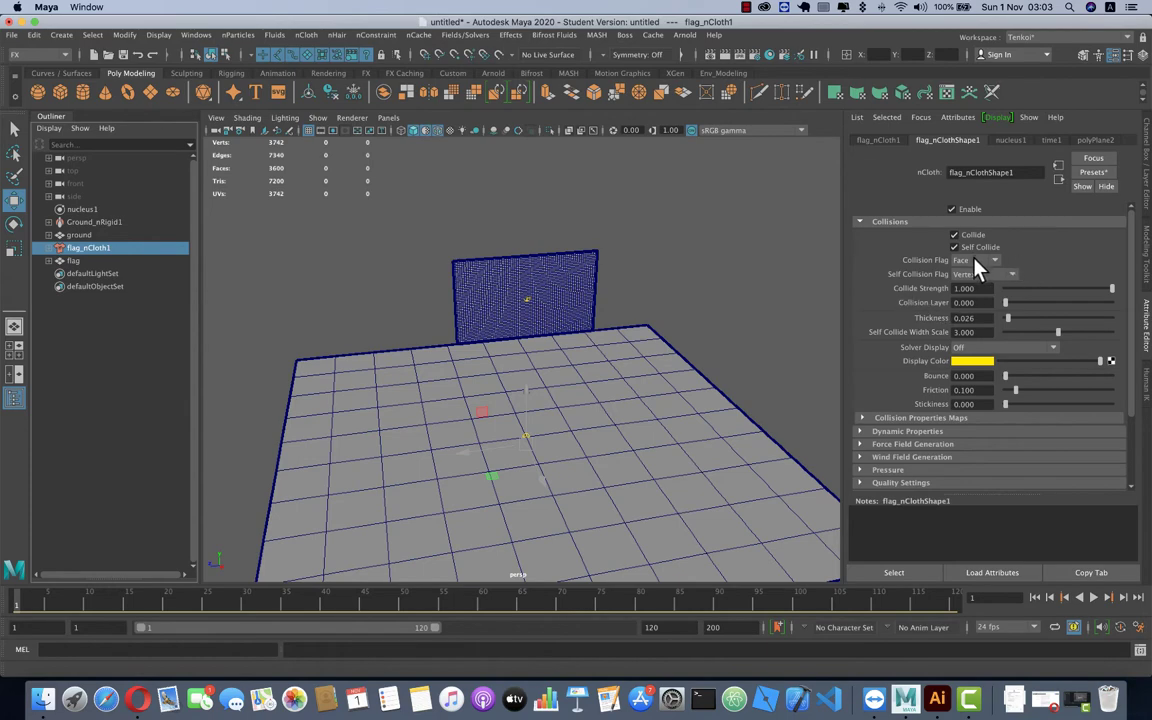
- Display the flag's Collision Thickness and set collision Thickness to 0.012
left_click(997, 347)
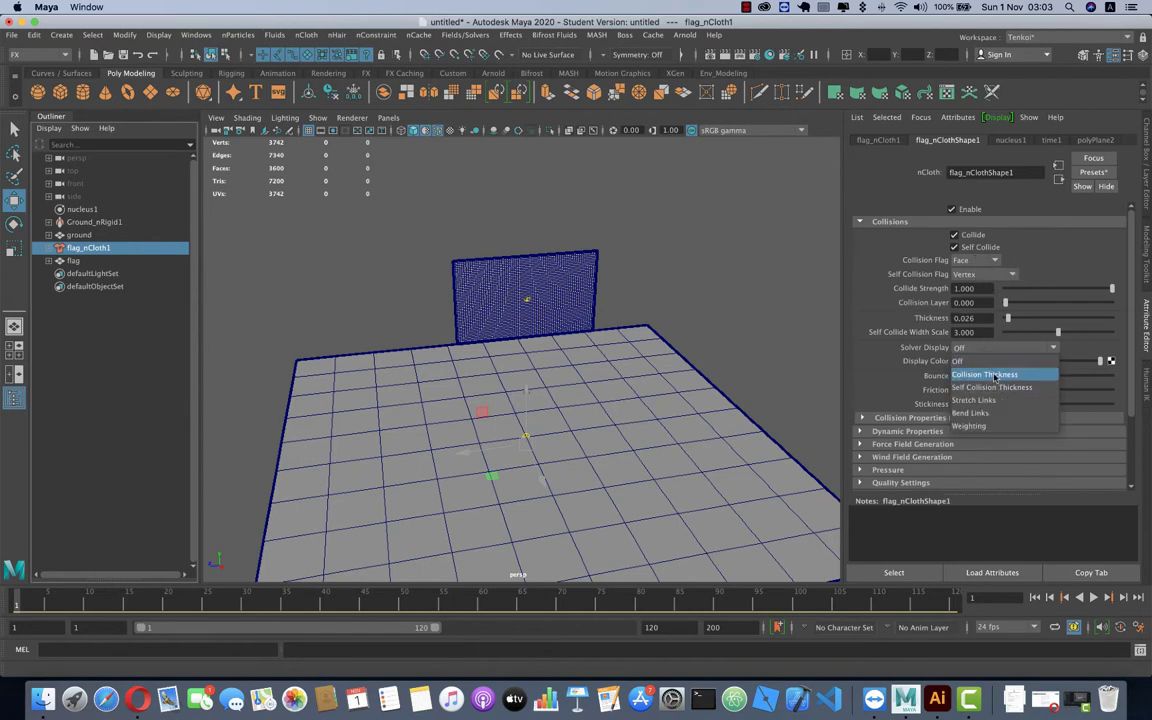
left_click(995, 375)
mouse_move(553, 309)
left_mouse_down("alt")
mouse_move(505, 325)
mouse_move(617, 267)
mouse_move(630, 226)
mouse_move(589, 329)
mouse_move(532, 303)
mouse_move(504, 309)
mouse_move(540, 310)
left_mouse_up("alt")
scroll(551, 300, "up", 5)
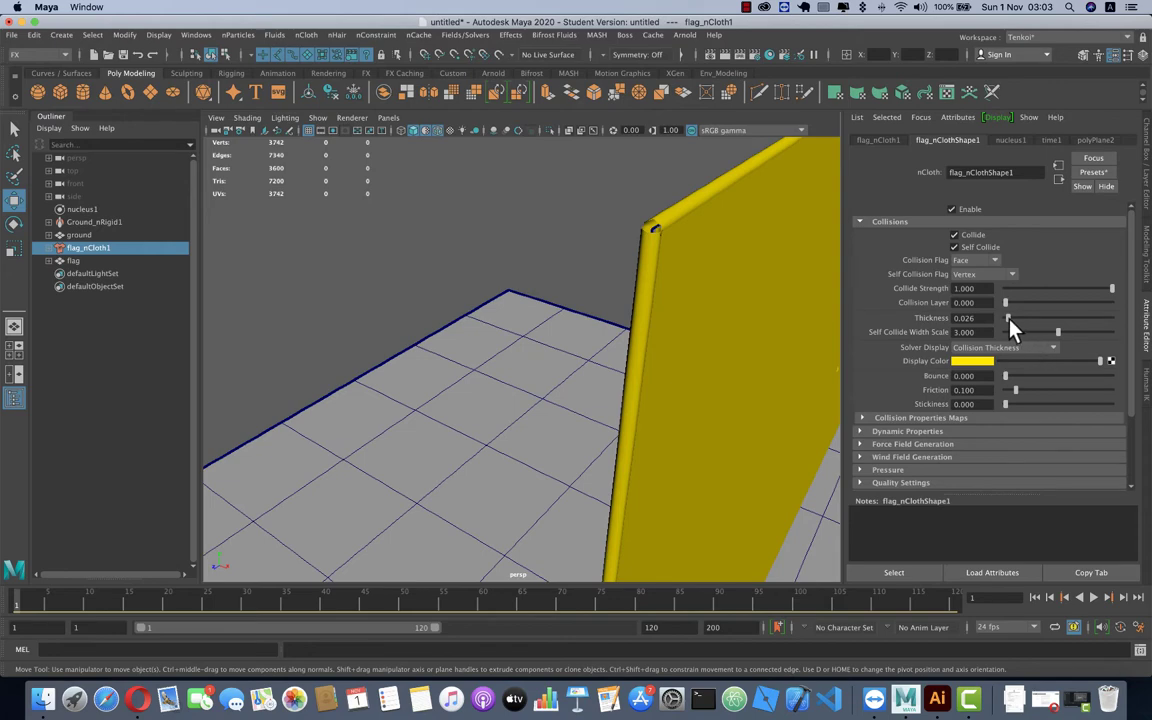
left_click_drag(1008, 320, 1006, 322)
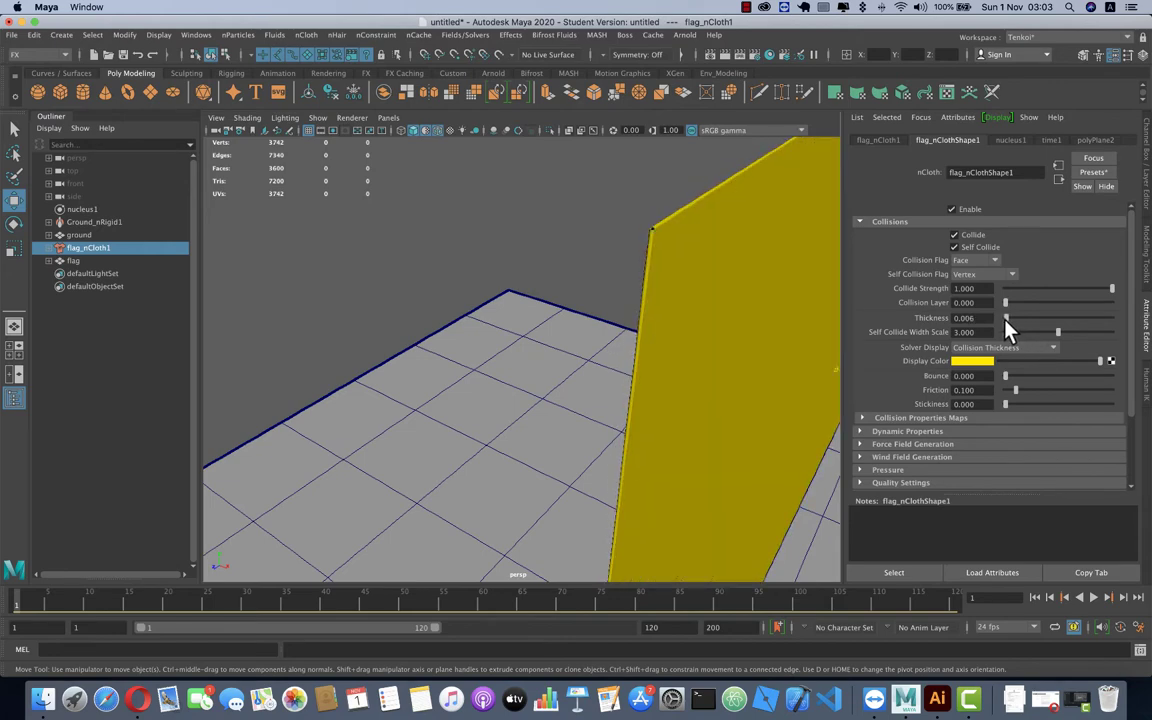
left_click_drag(1006, 321, 1007, 321)
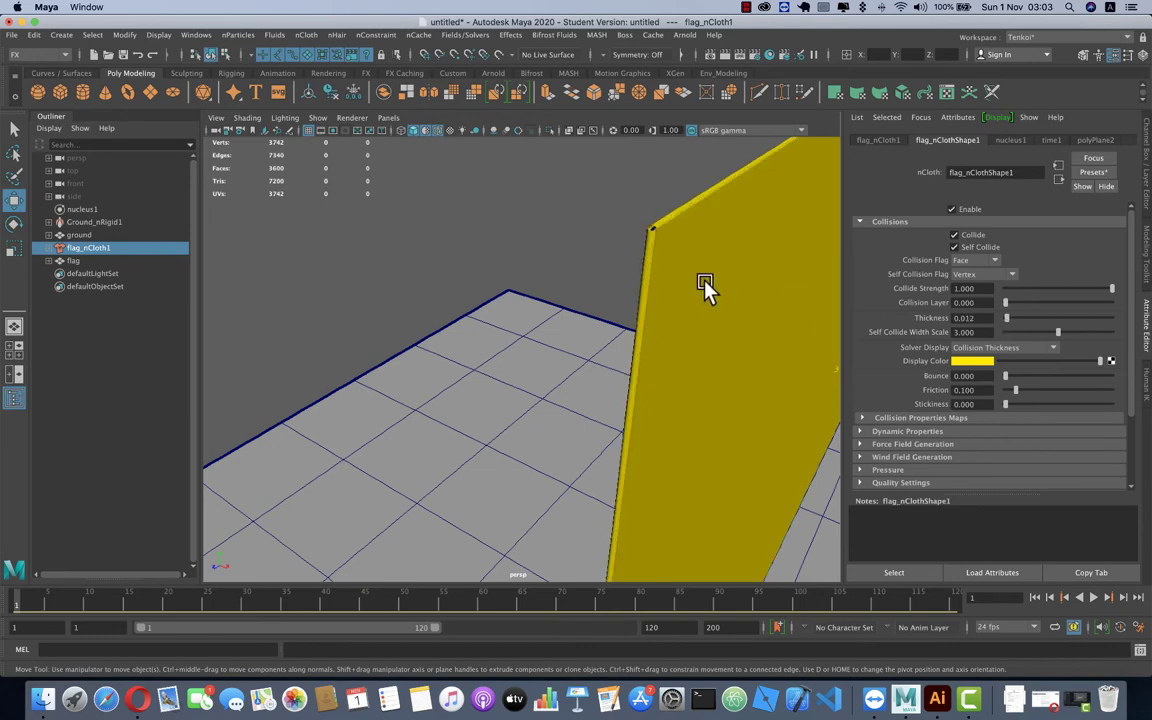
mouse_move(705, 287)
left_mouse_down("alt")
mouse_move(720, 330)
mouse_move(730, 326)
left_mouse_up("alt")
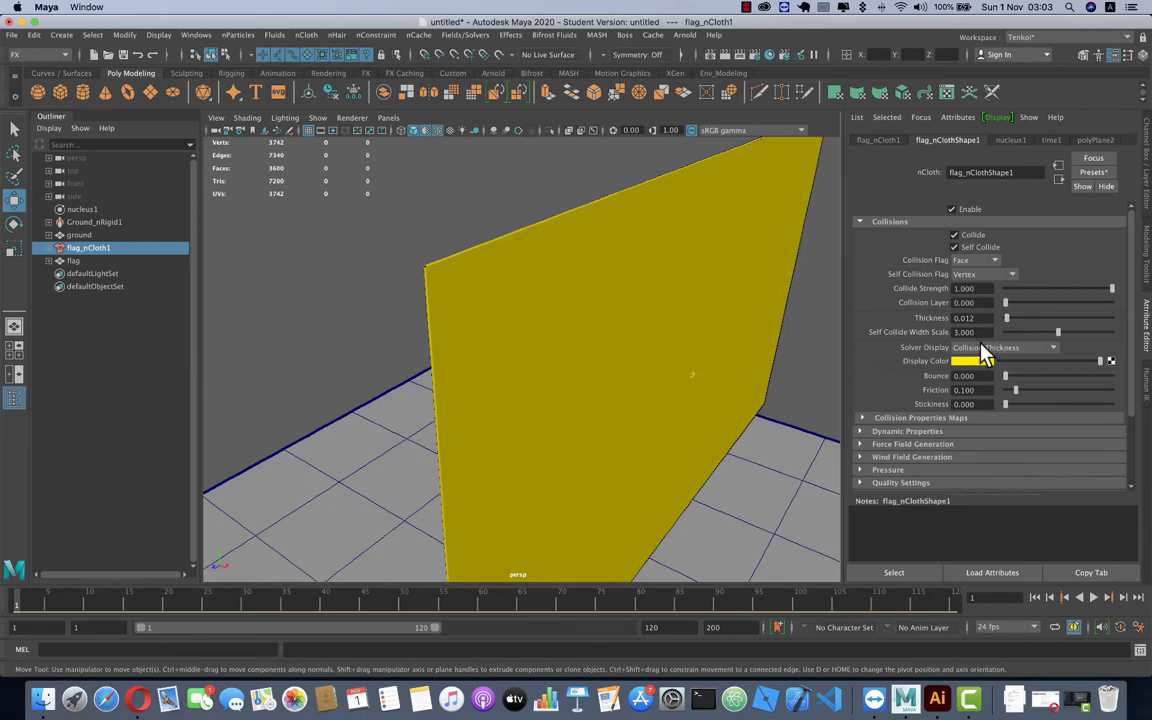
- Switch Solver Display to Self Collision Thickness
left_click(984, 346)
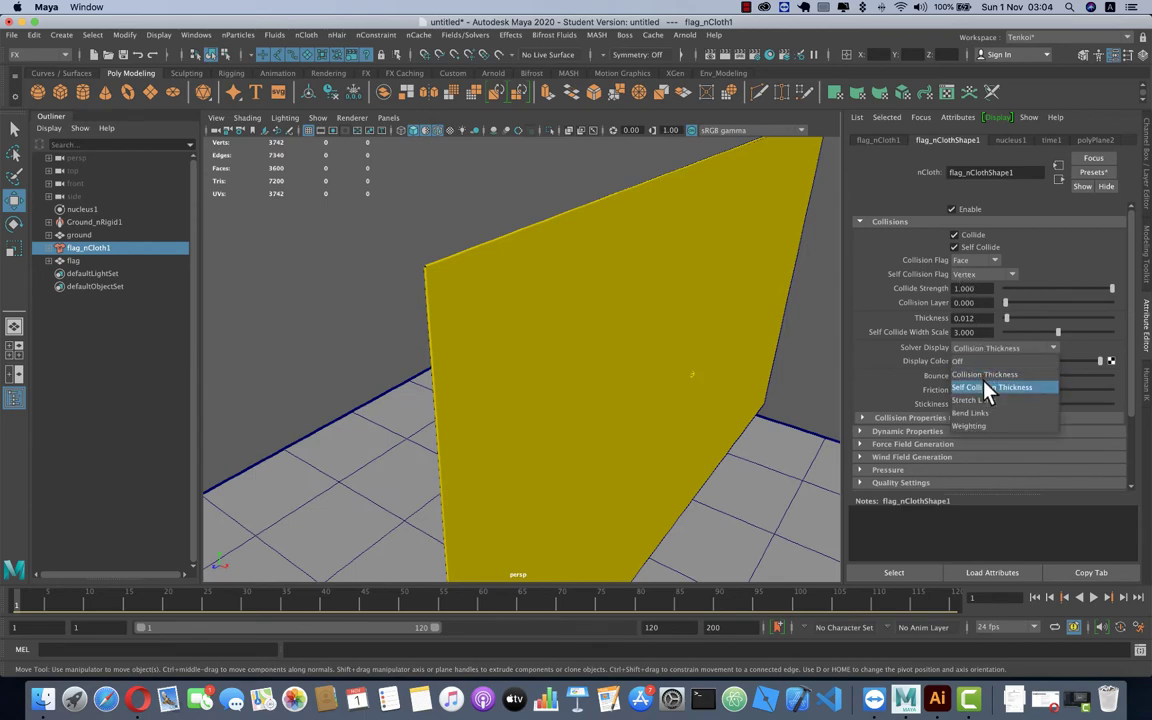
left_click(987, 390)
mouse_move(637, 290)
left_mouse_down("alt")
mouse_move(656, 321)
mouse_move(627, 327)
mouse_move(458, 278)
mouse_move(545, 283)
left_mouse_up("alt")
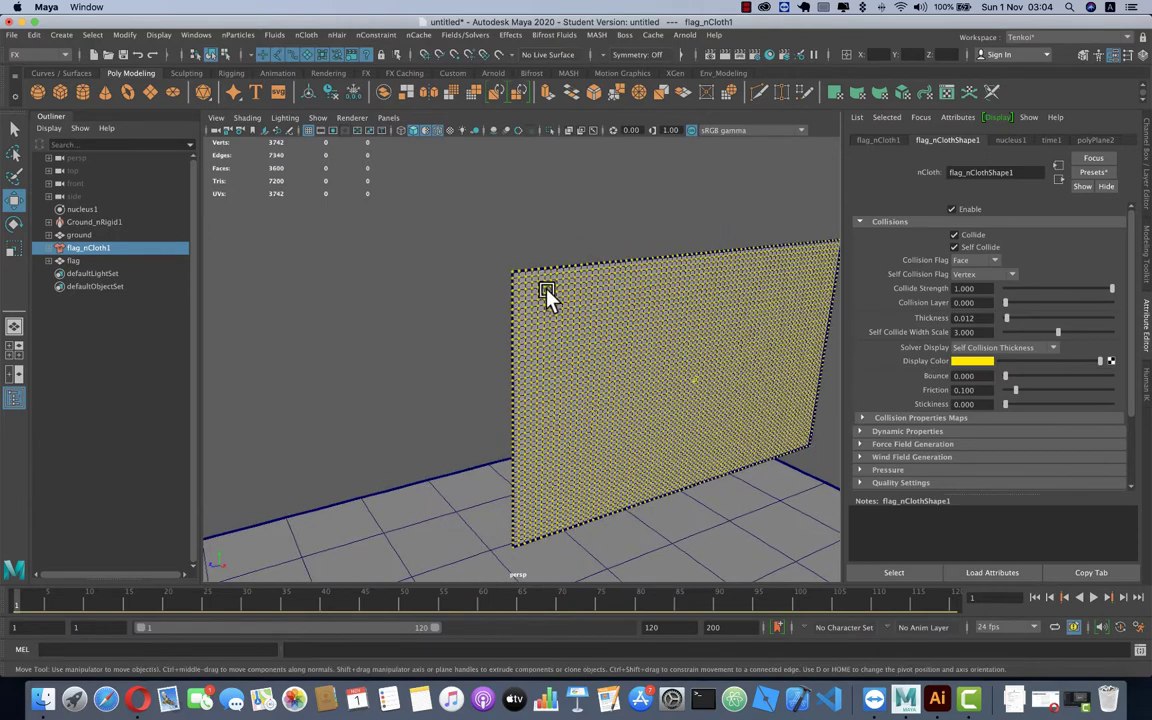
- Set the cloth's Self Collision Flag to Vertex
left_click(968, 274)
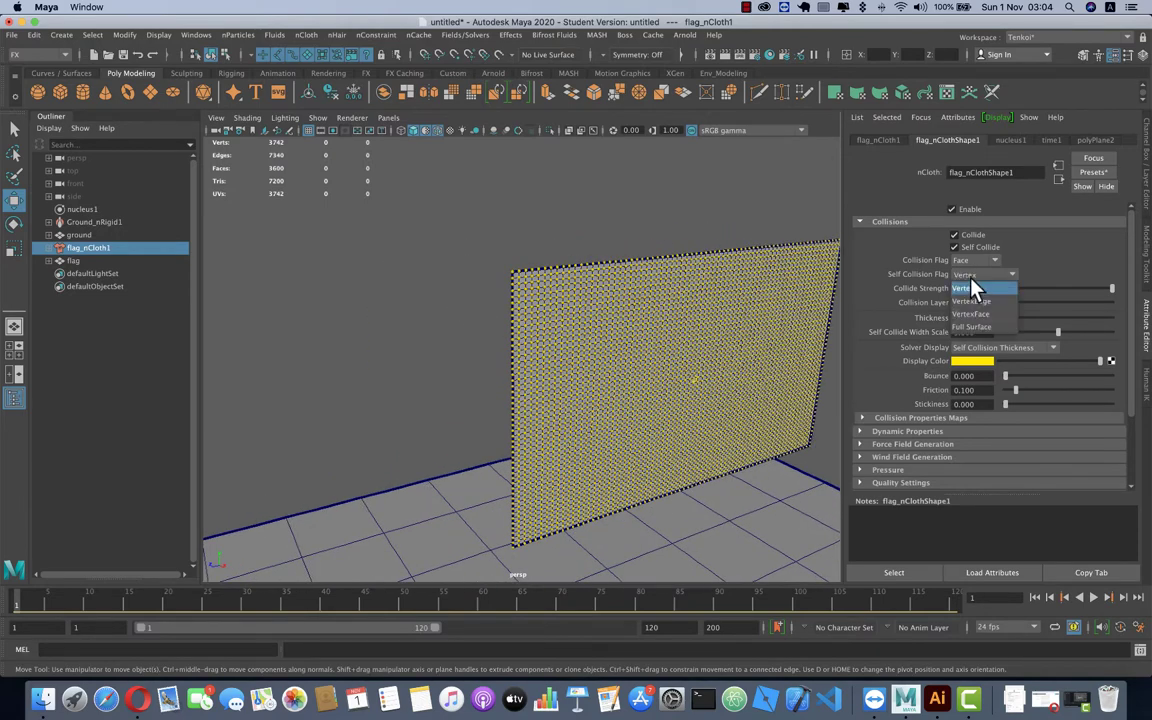
left_click(969, 299)
scroll(555, 305, "up", 3)
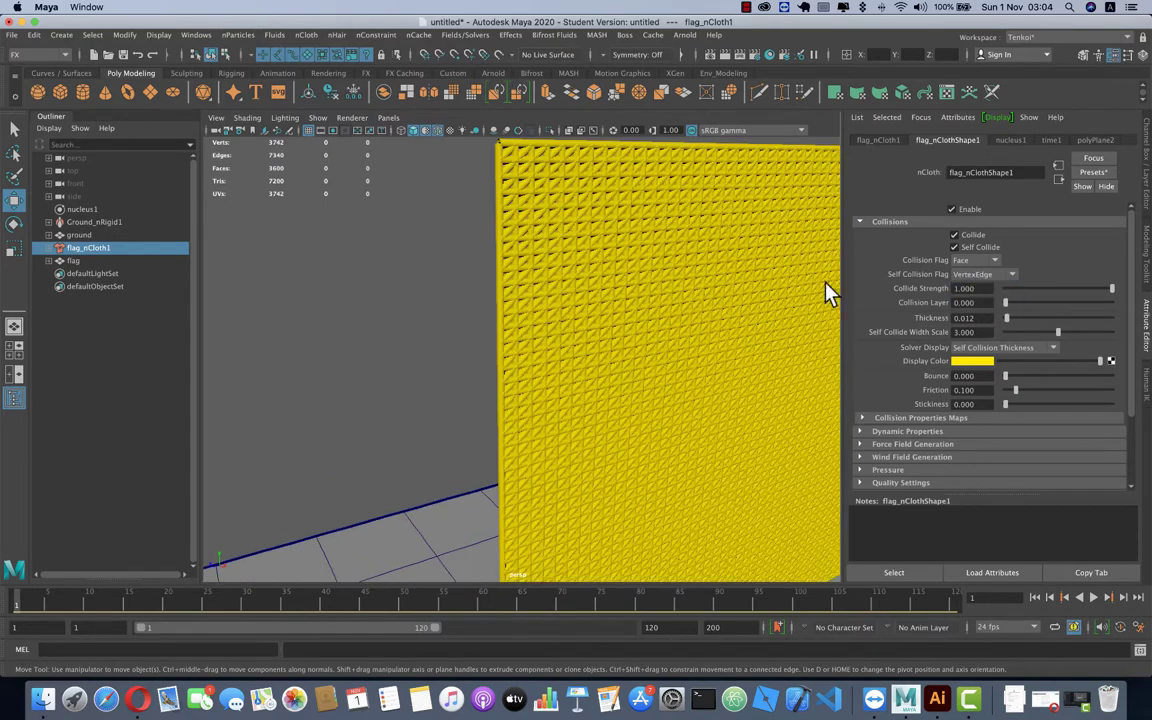
left_click(989, 274)
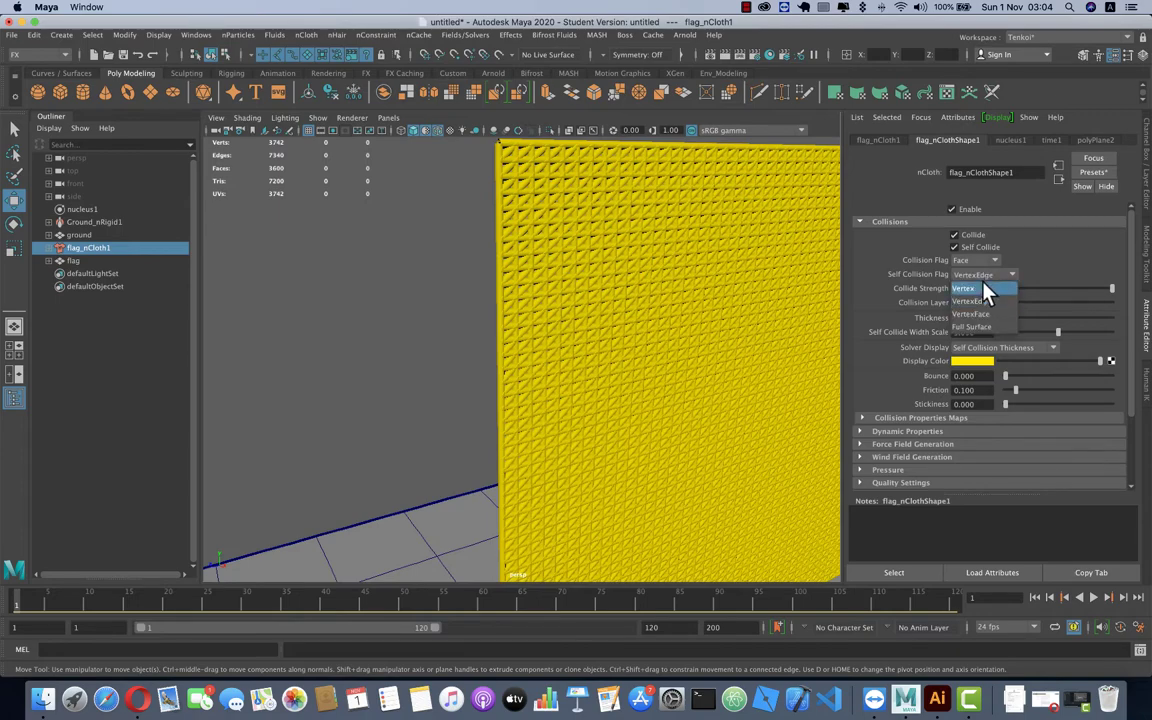
left_click(985, 288)
scroll(571, 239, "up", 2)
scroll(530, 290, "up", 5)
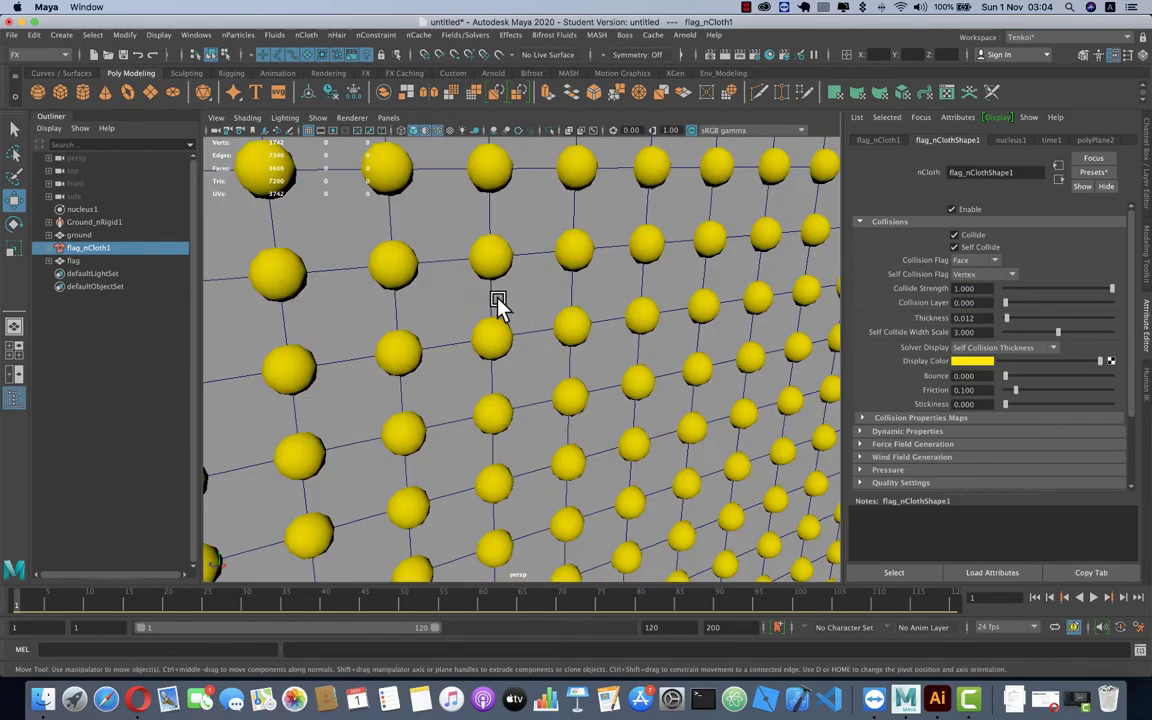
scroll(498, 303, "down", 5)
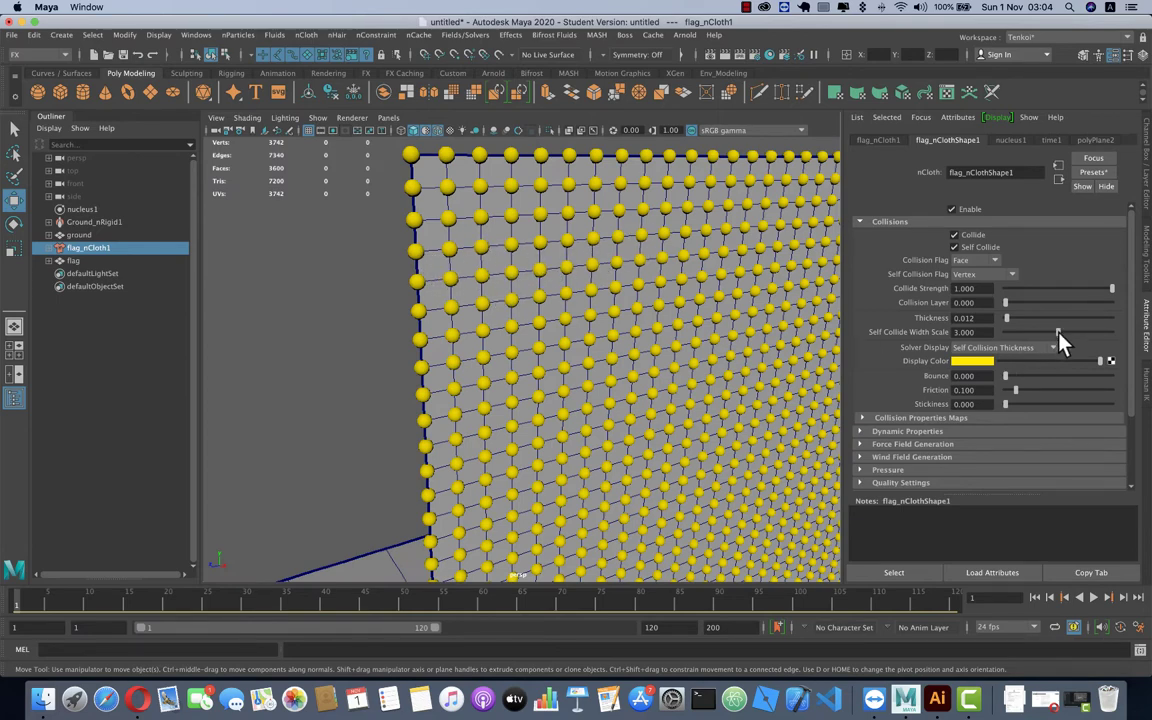
- Raise Self Collide Width Scale to 6.5
left_click_drag(1058, 332, 1108, 334)
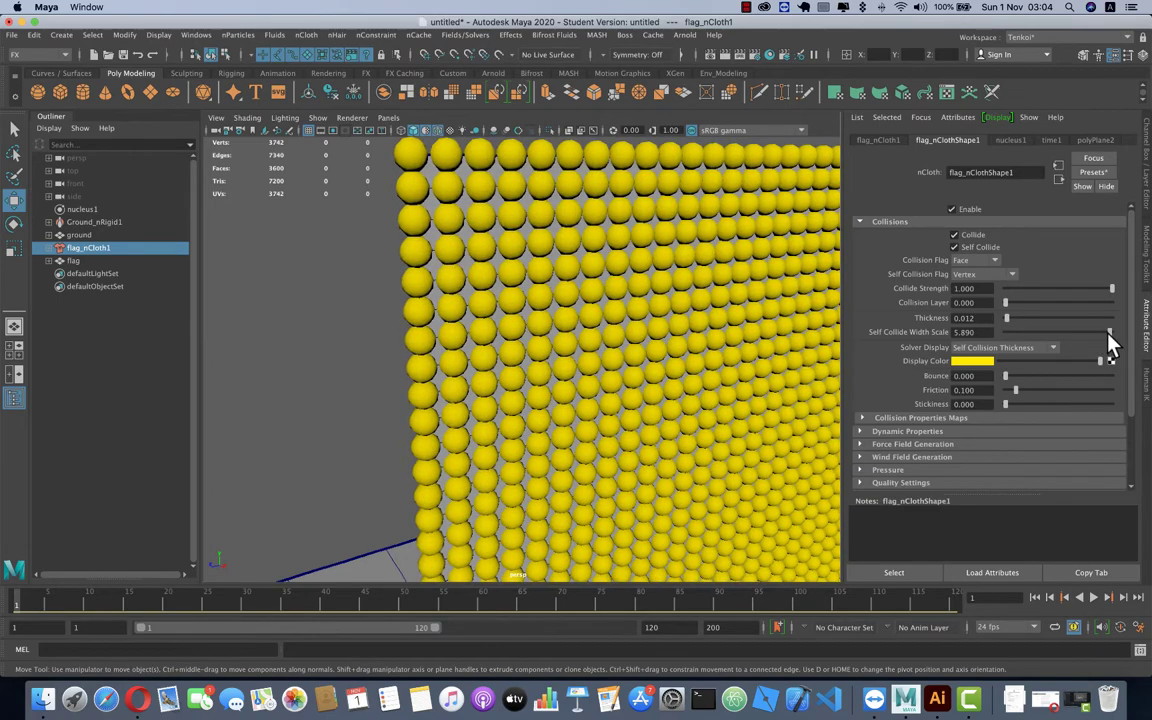
left_click_drag(548, 291, 630, 339, "alt")
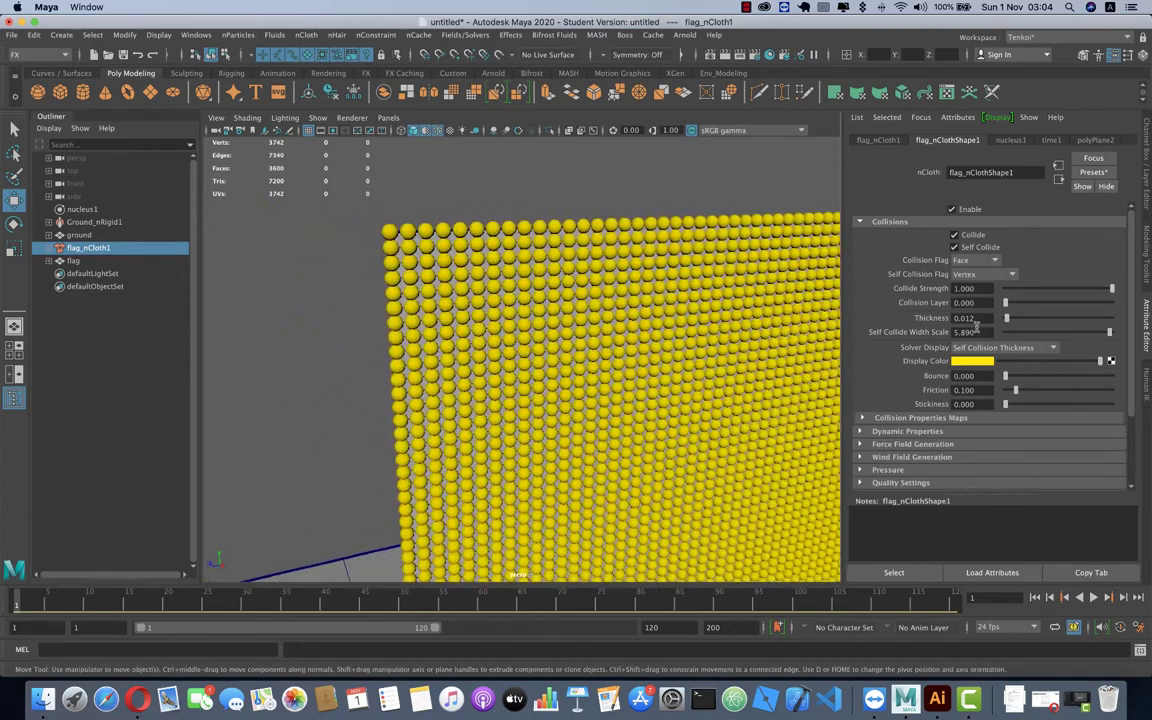
left_click(991, 331)
type("6.5")
key("Return")
left_click_drag(630, 355, 590, 300, "alt")
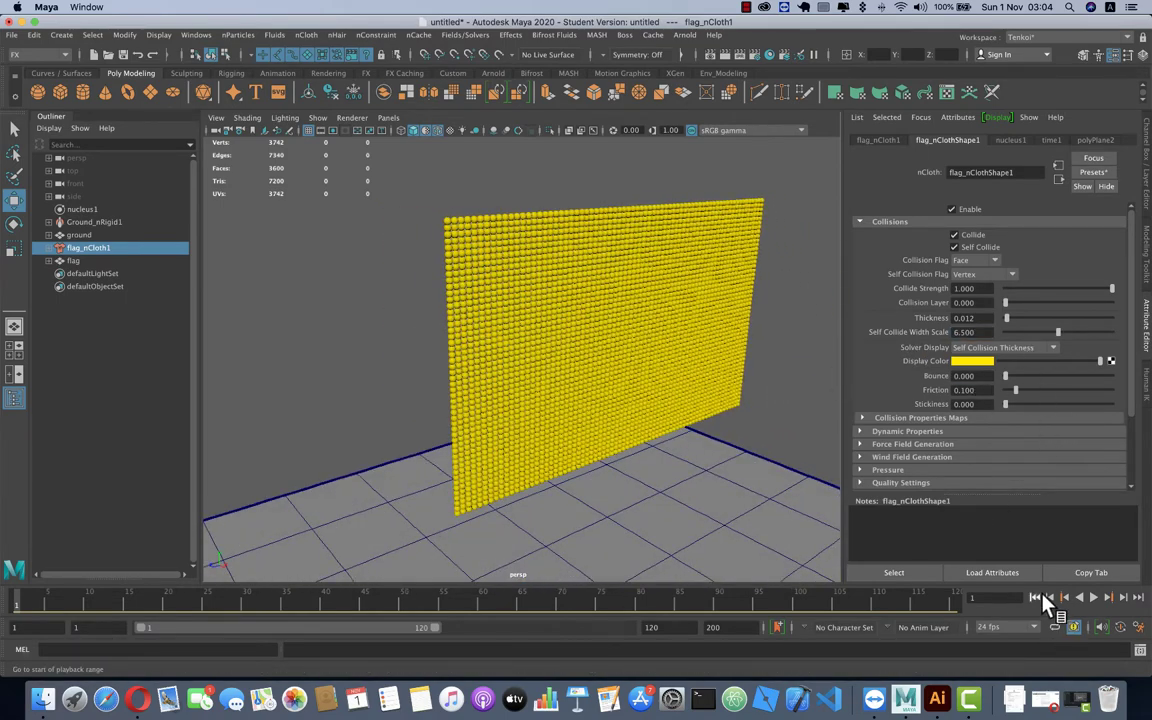
- Set Solver Display to Off to hide the collision spheres
left_click(1005, 347)
left_click(990, 362)
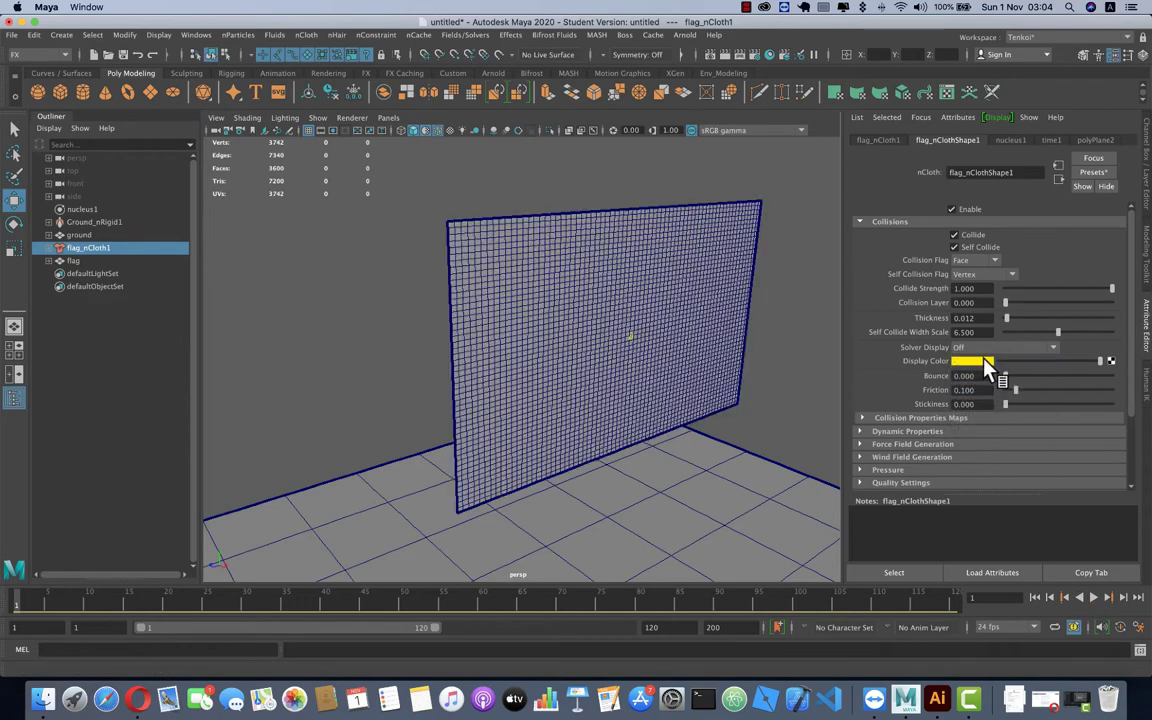
left_click_drag(714, 462, 663, 365, "alt")
scroll(650, 358, "down", 5)
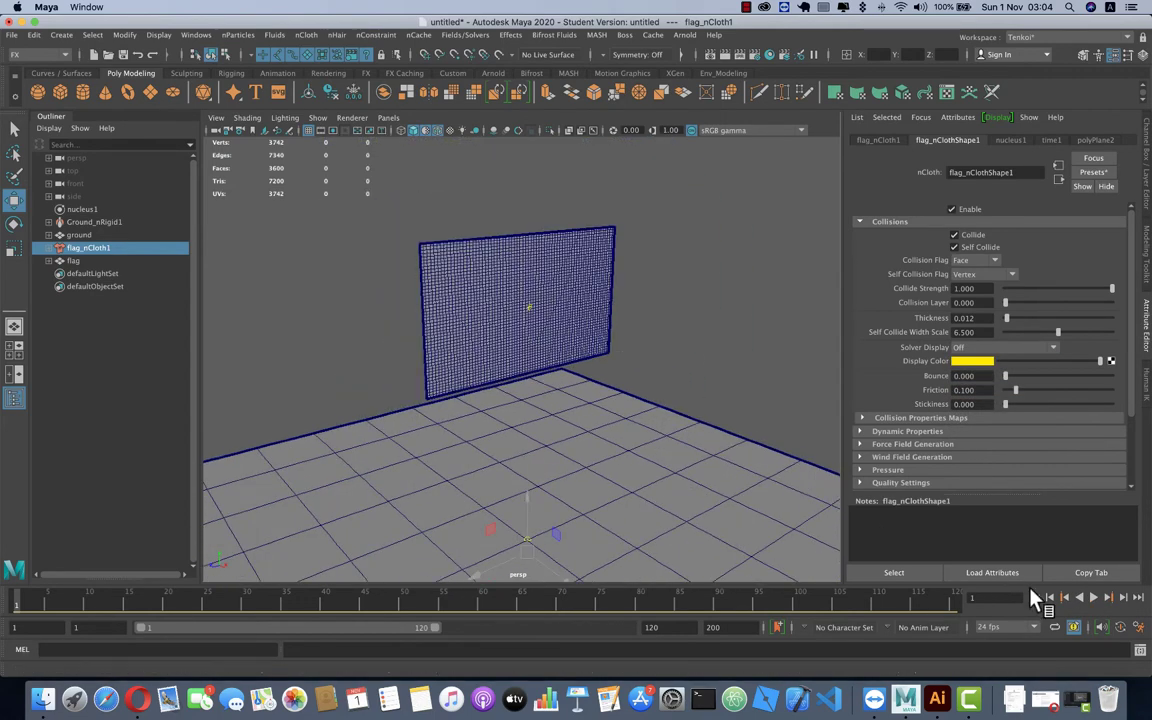
- Play, rewind and replay the simulation until the flag falls onto the ground
left_click(1094, 598)
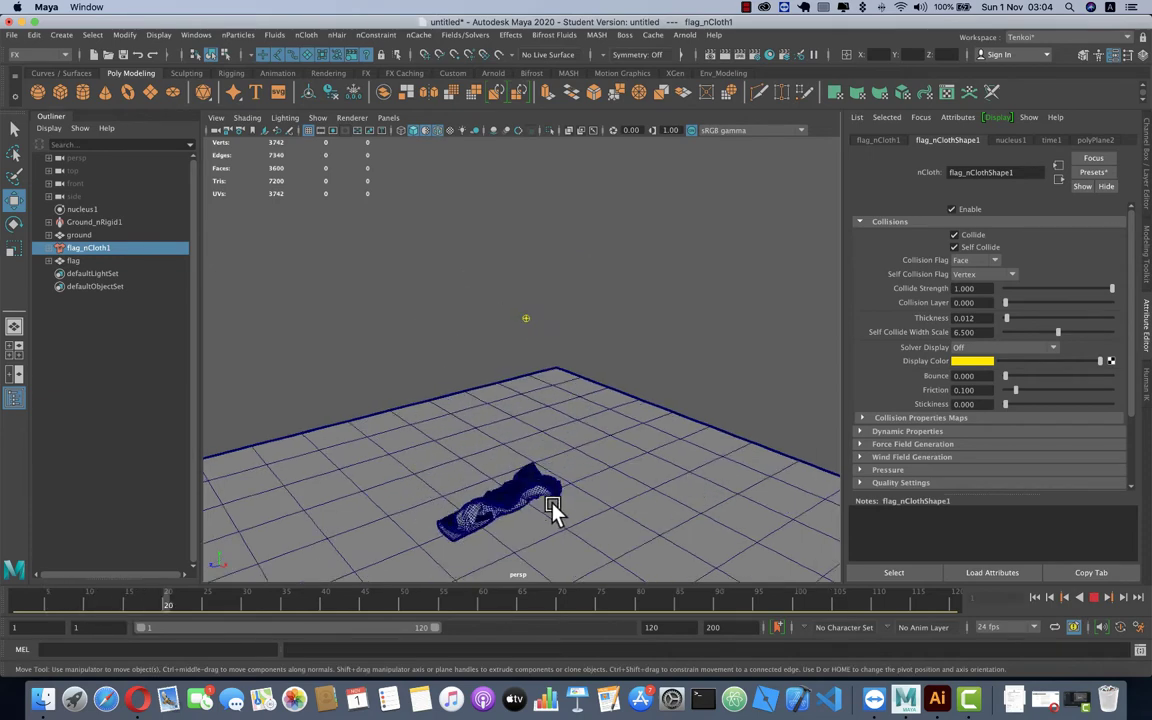
left_click_drag(602, 478, 660, 440, "alt")
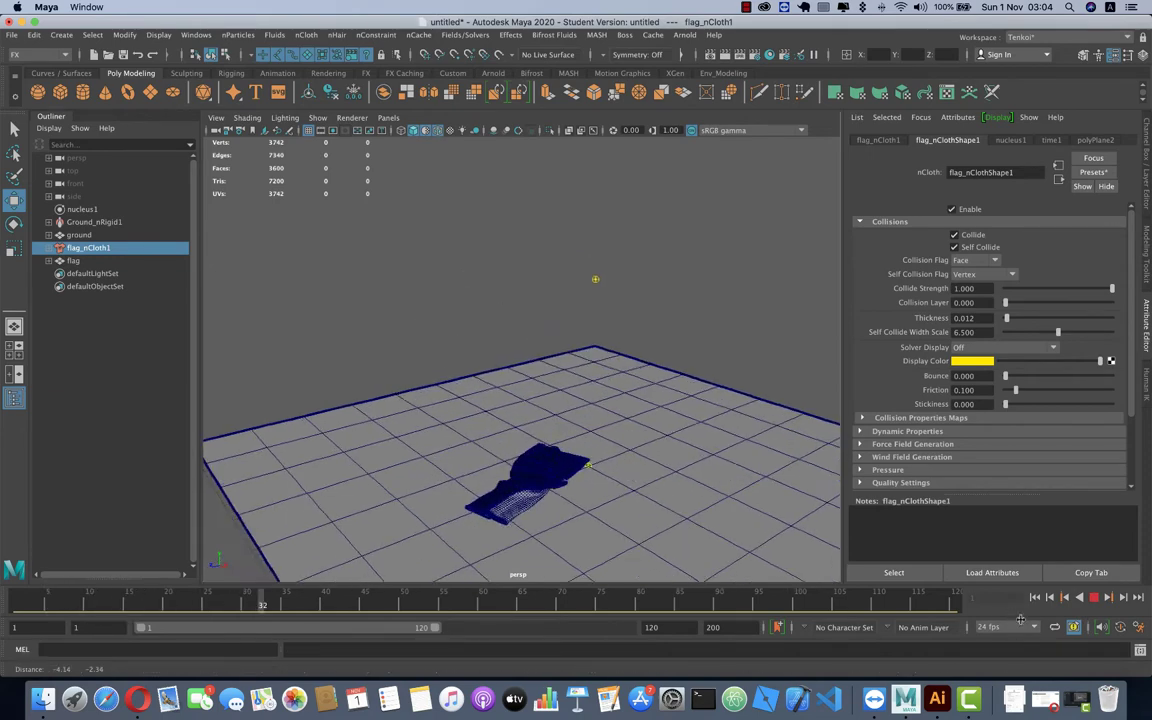
left_click(1094, 598)
left_click(1035, 597)
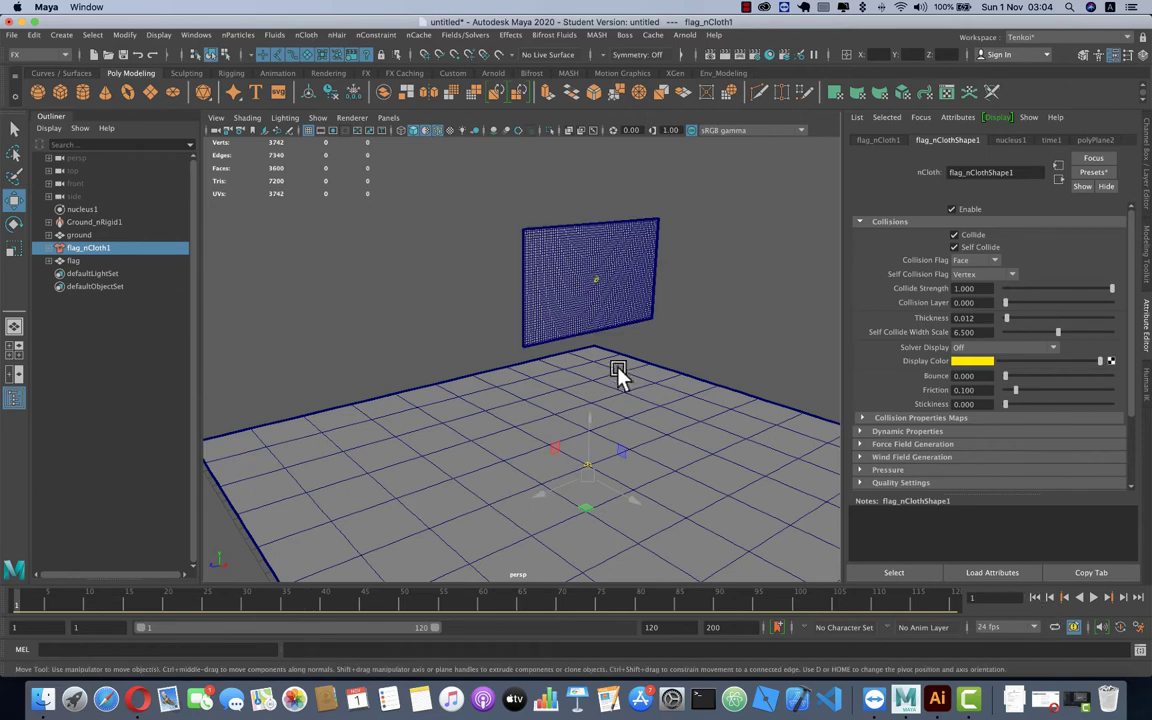
left_click(1094, 598)
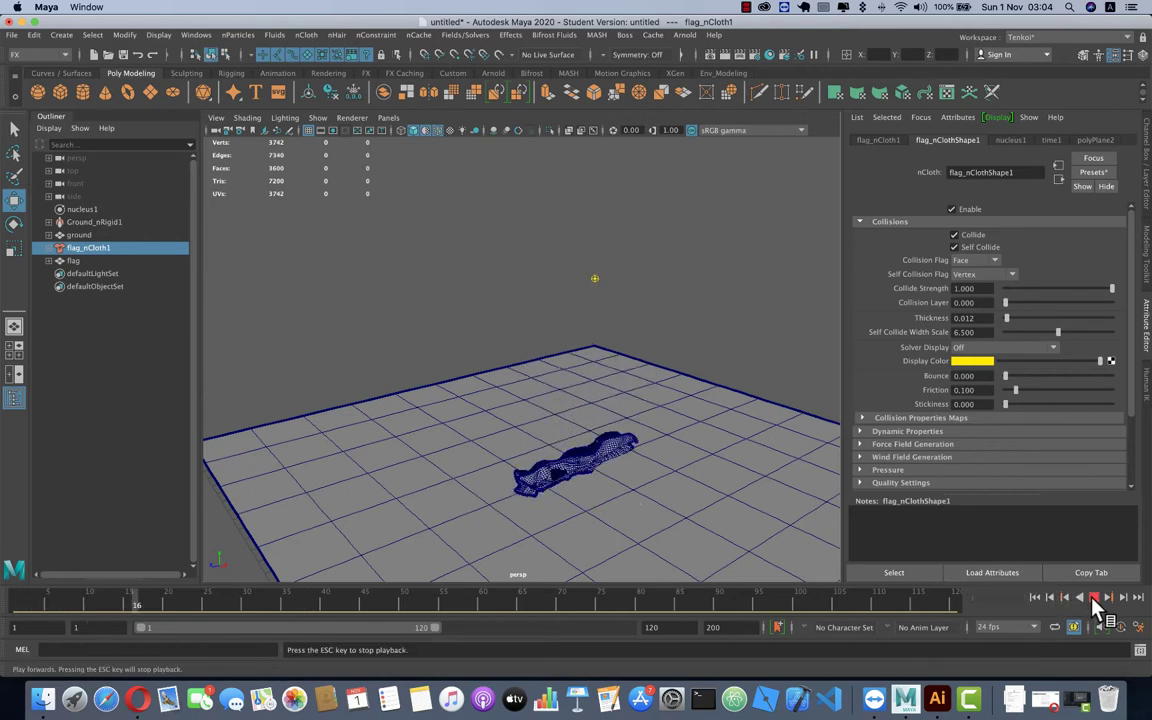
left_click(1094, 599)
scroll(594, 484, "up", 2)
scroll(553, 483, "up", 2)
scroll(558, 442, "up", 2)
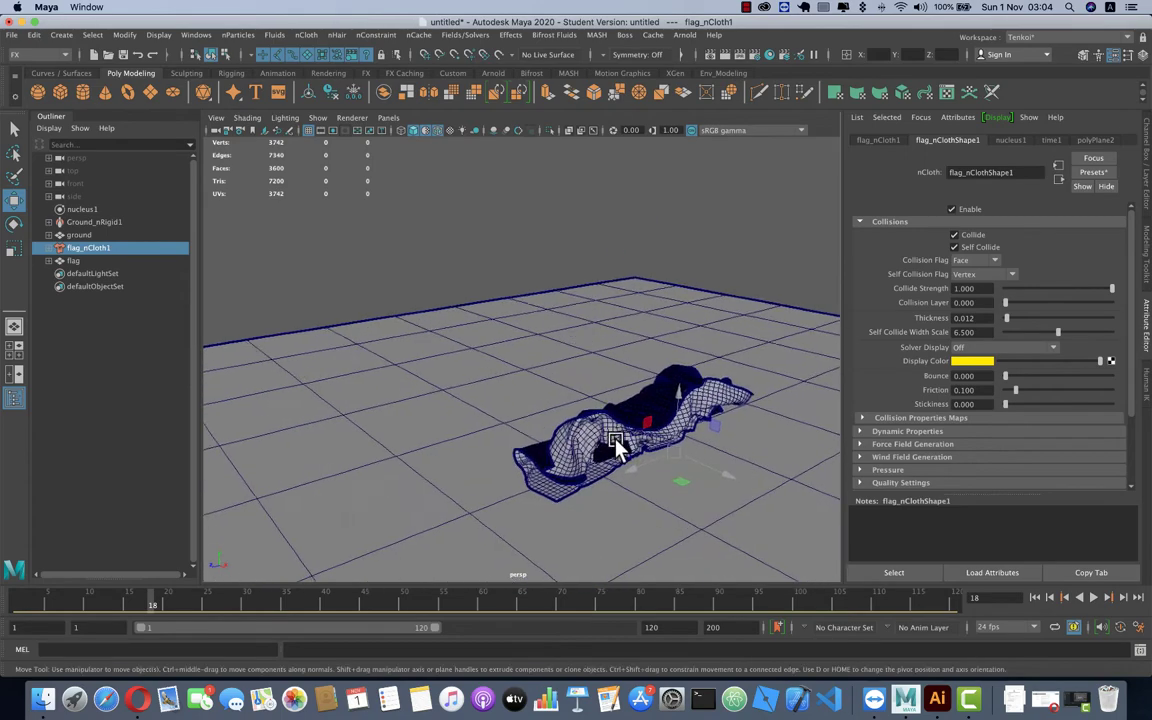
scroll(617, 452, "up", 2)
mouse_move(660, 447)
left_mouse_down("alt")
mouse_move(586, 334)
mouse_move(702, 352)
mouse_move(648, 314)
mouse_move(553, 322)
mouse_move(522, 342)
mouse_move(548, 334)
mouse_move(571, 352)
left_mouse_up("alt")
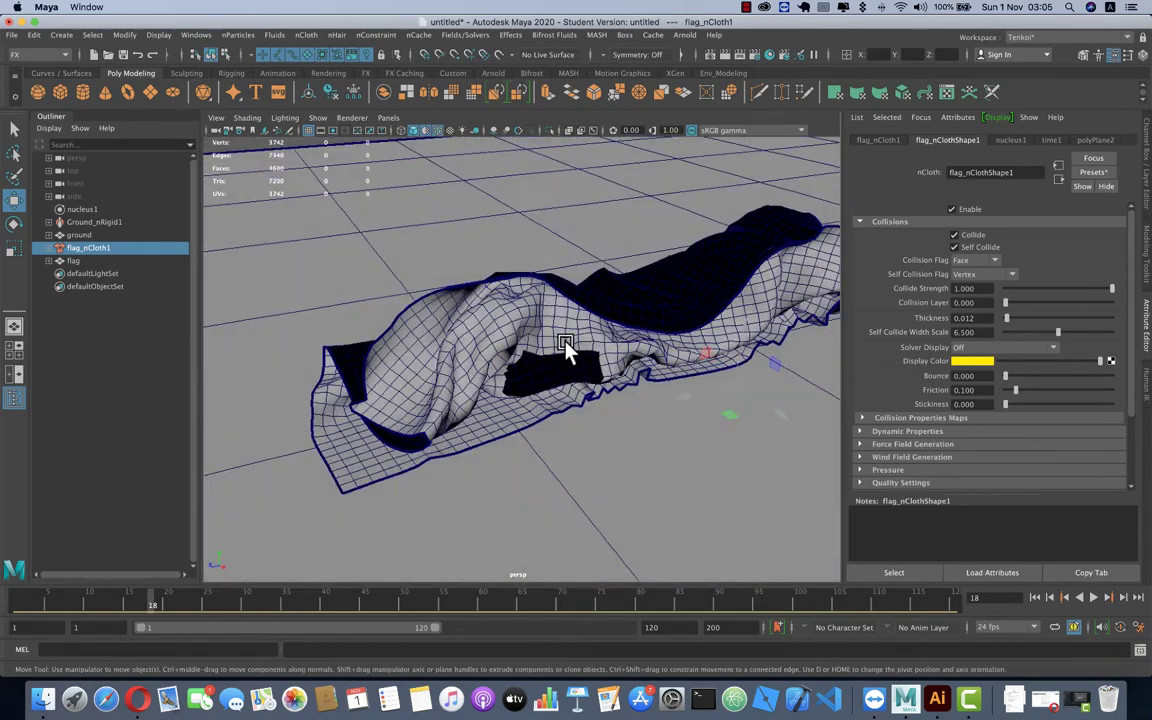
- Replay from the start to frame 21, then collapse the Collisions section
scroll(570, 352, "down", 5)
scroll(567, 350, "down", 3)
left_click(1035, 598)
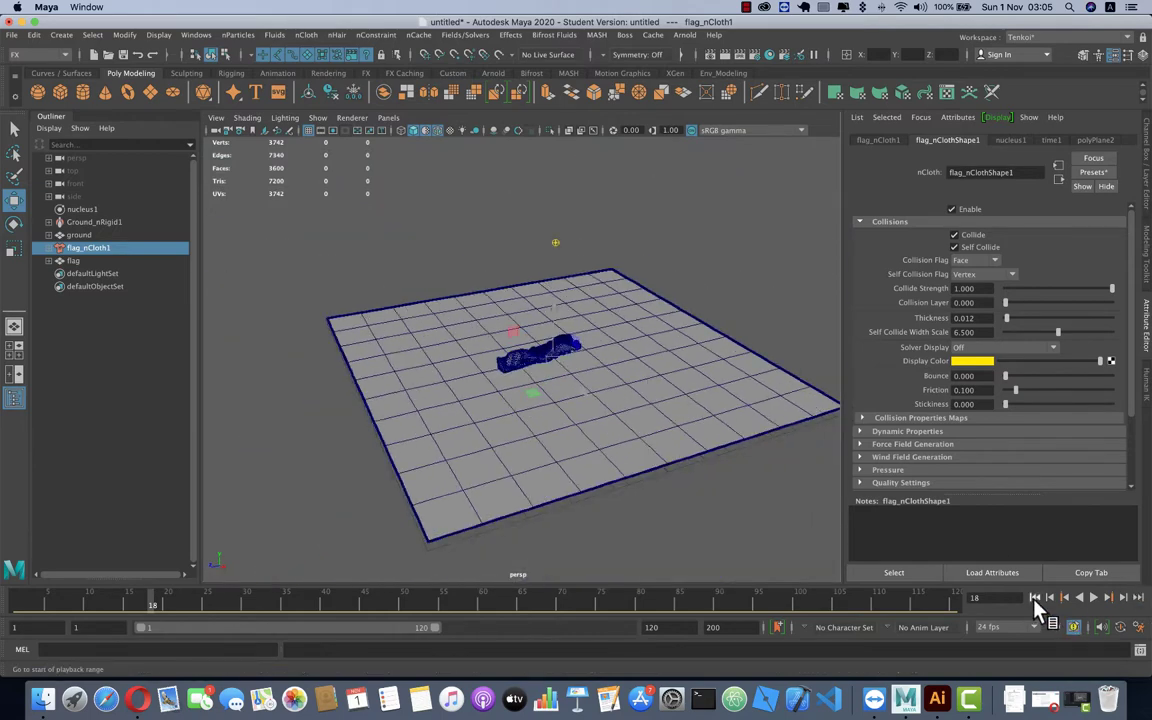
left_click(1095, 597)
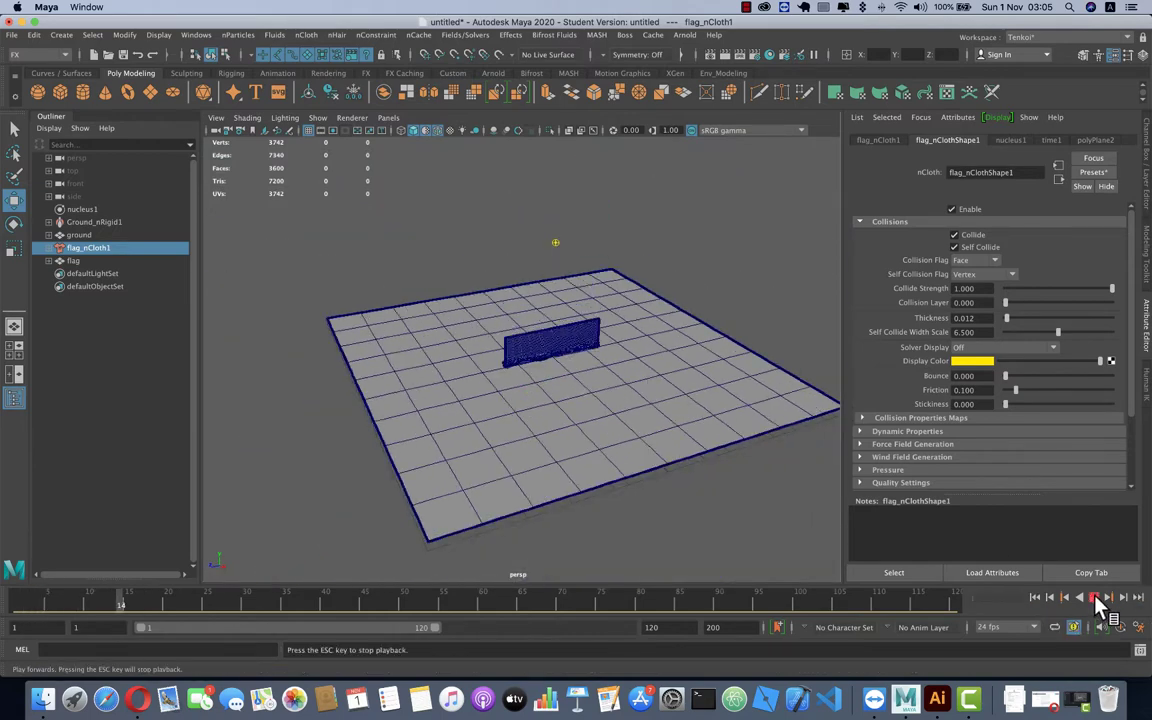
left_click(1095, 597)
scroll(500, 368, "up", 5)
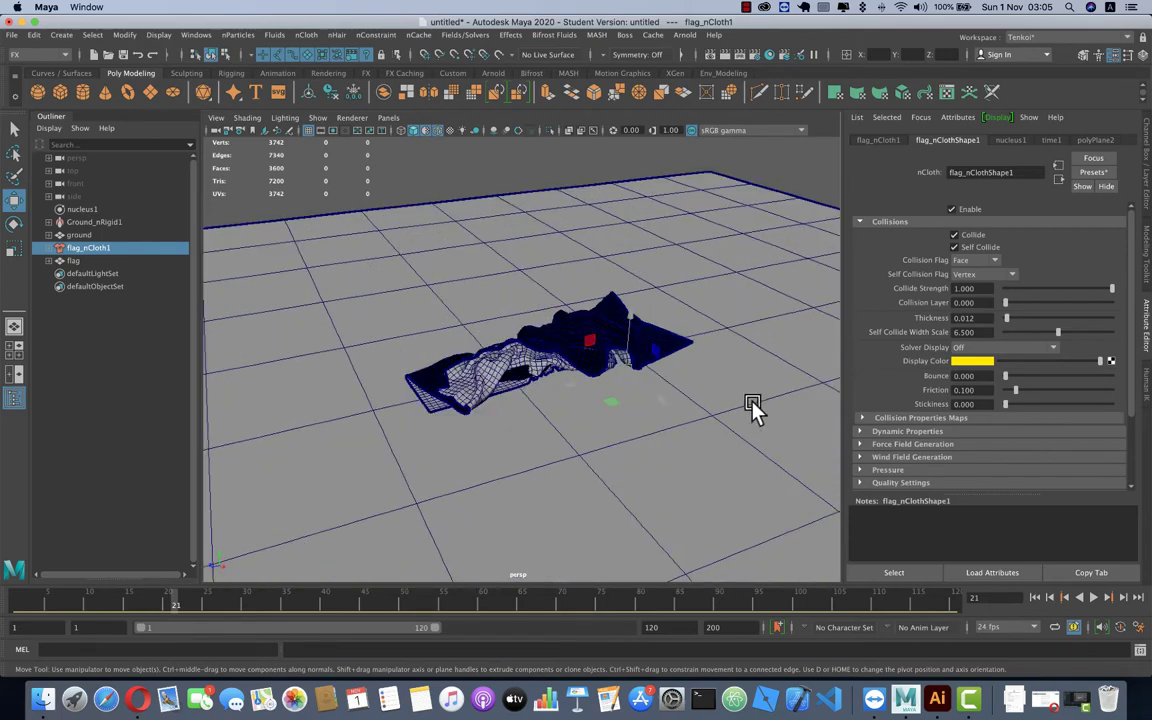
left_click(862, 222)
- In Dynamic Properties, set the cloth's Mass to 0.1
left_click(862, 236)
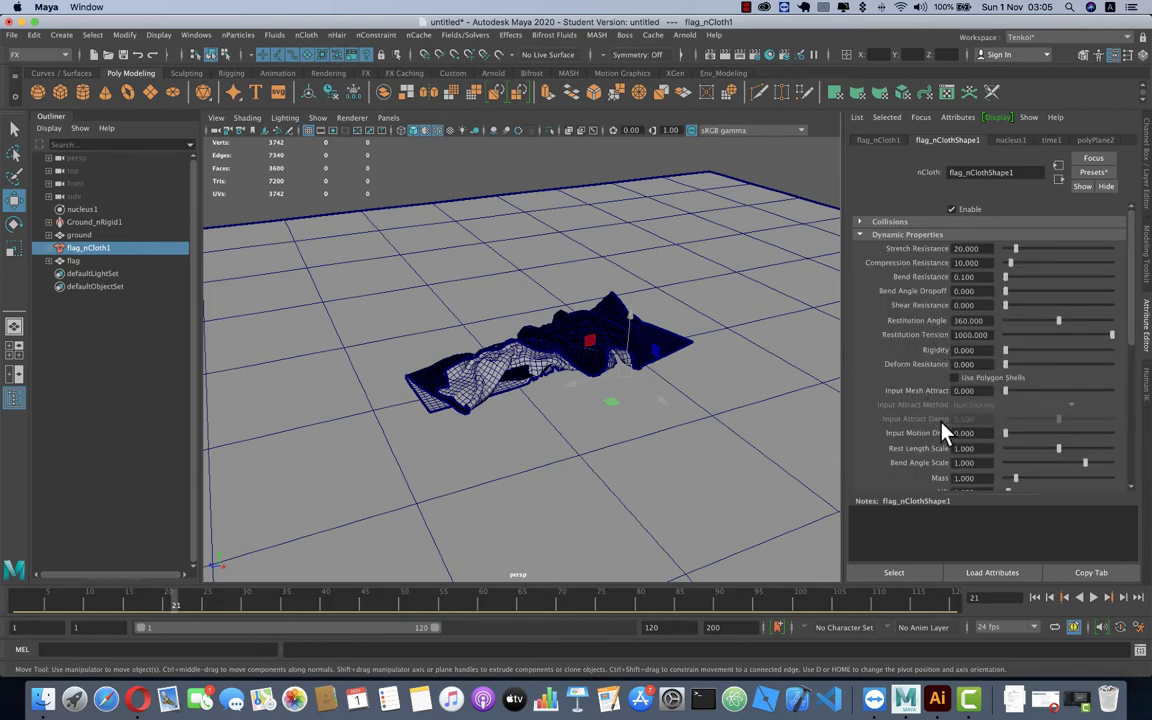
scroll(928, 386, "down", 3)
scroll(933, 352, "down", 2)
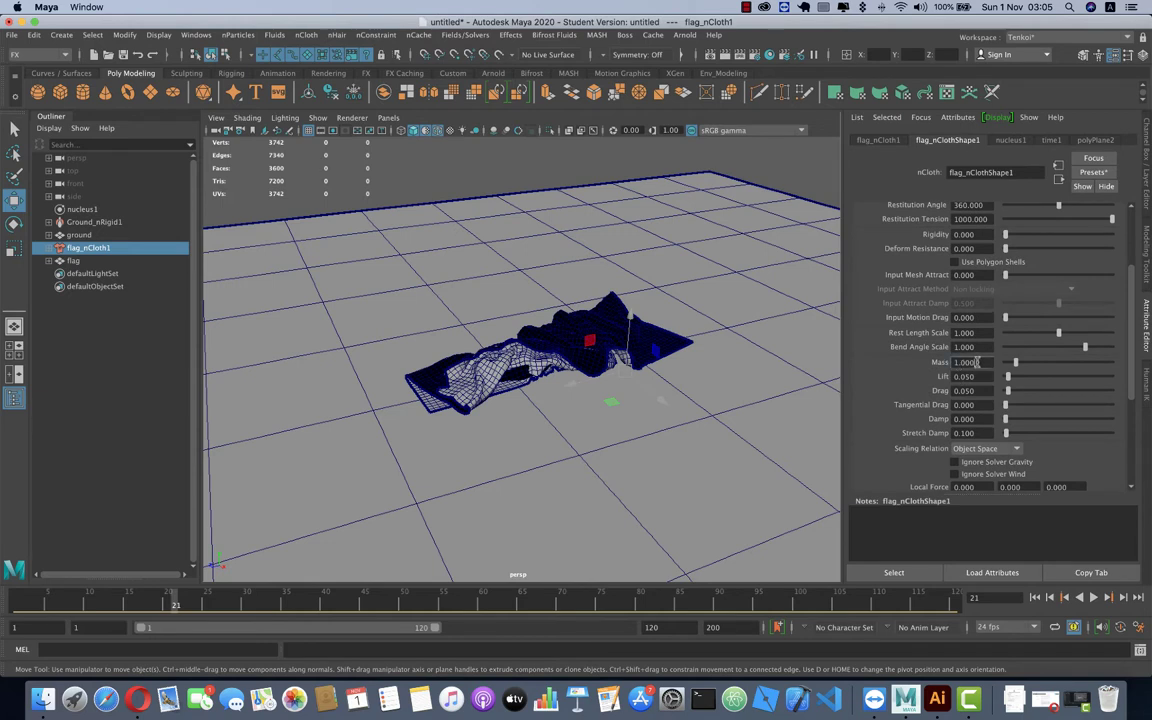
double_click(977, 362)
type("1")
key("Return")
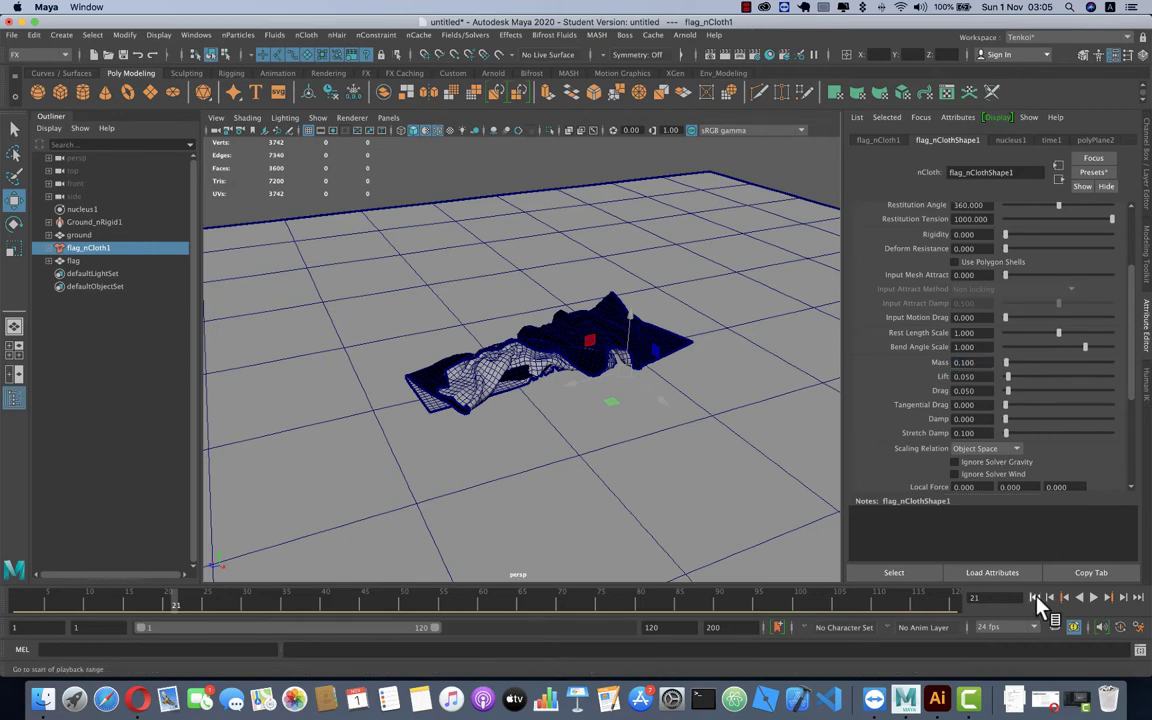
- Rewind and replay the lighter cloth, stopping around frame 22
left_click(1036, 598)
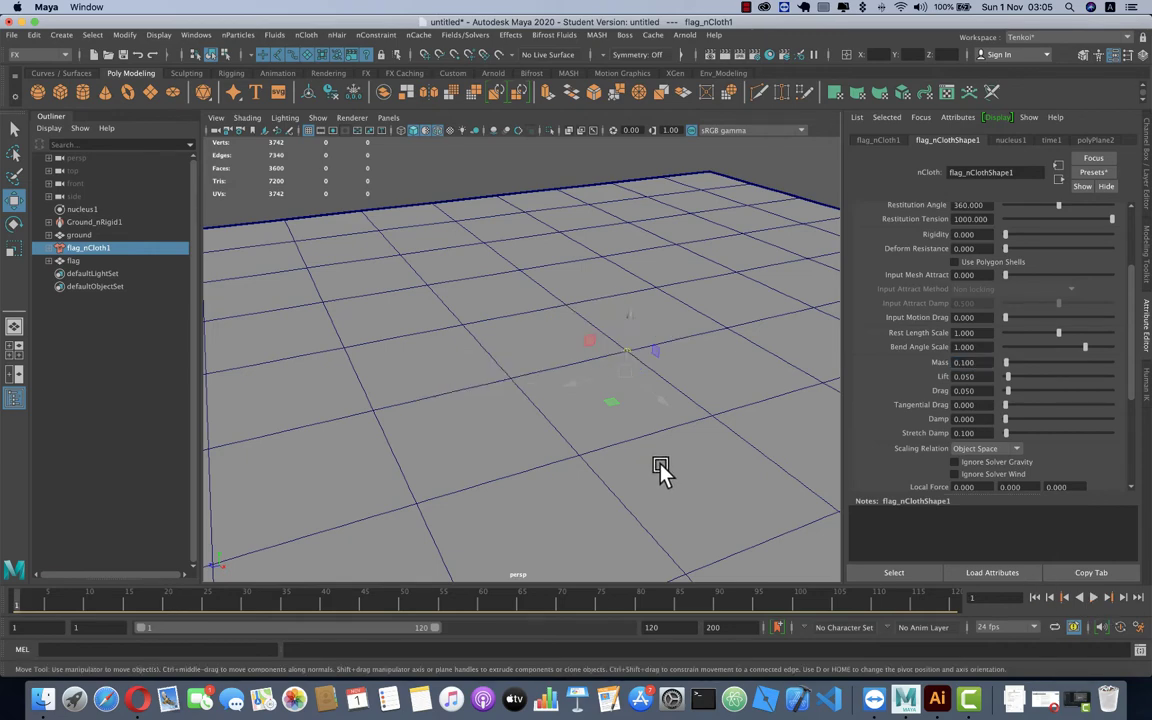
scroll(662, 472, "down", 3)
scroll(667, 476, "down", 2)
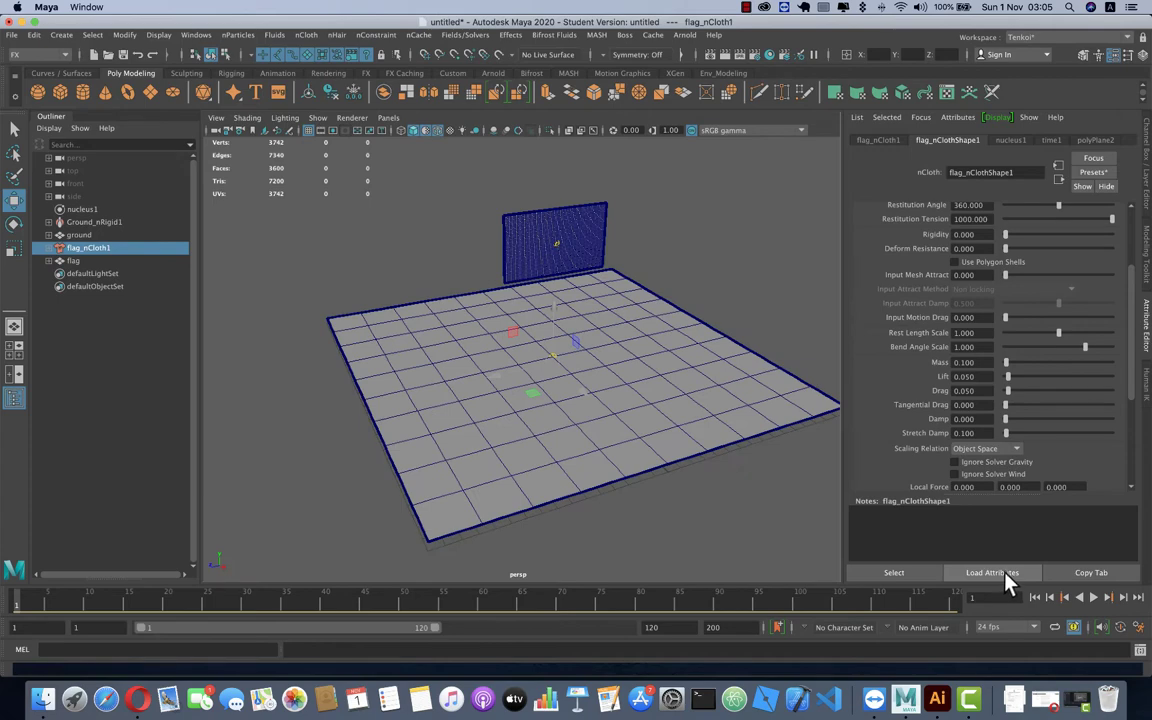
left_click(1094, 598)
scroll(625, 395, "up", 3)
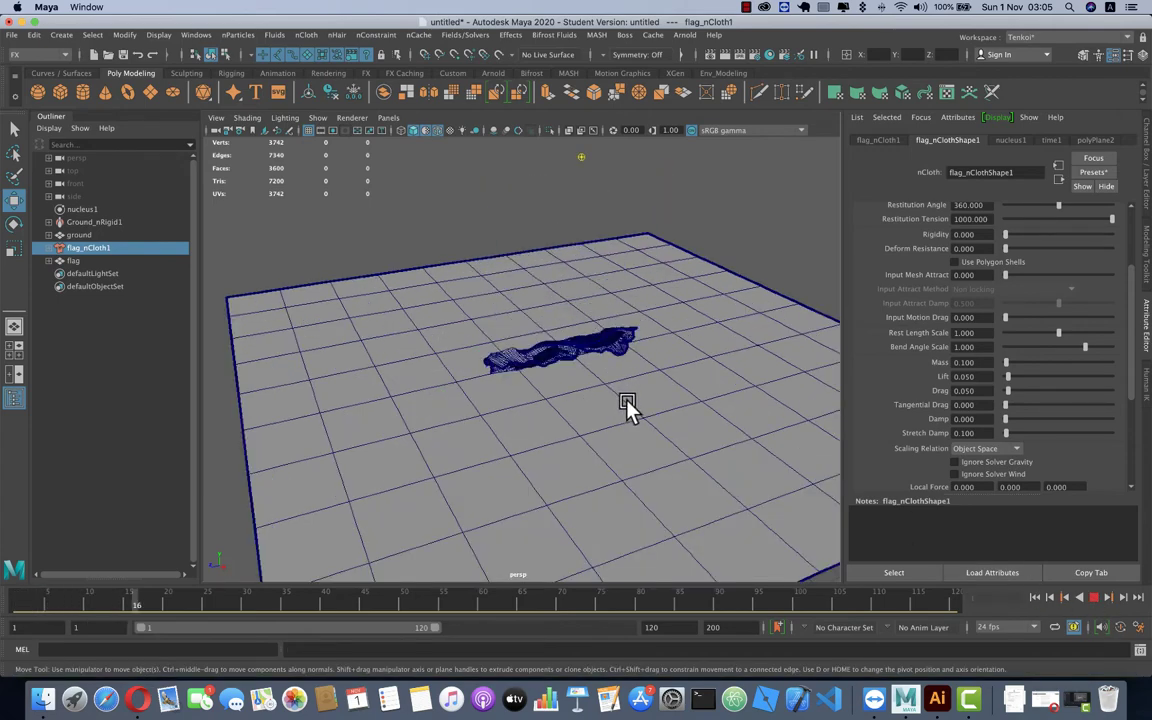
mouse_move(627, 405)
left_mouse_down("alt")
mouse_move(555, 380)
mouse_move(552, 391)
mouse_move(570, 322)
left_mouse_up("alt")
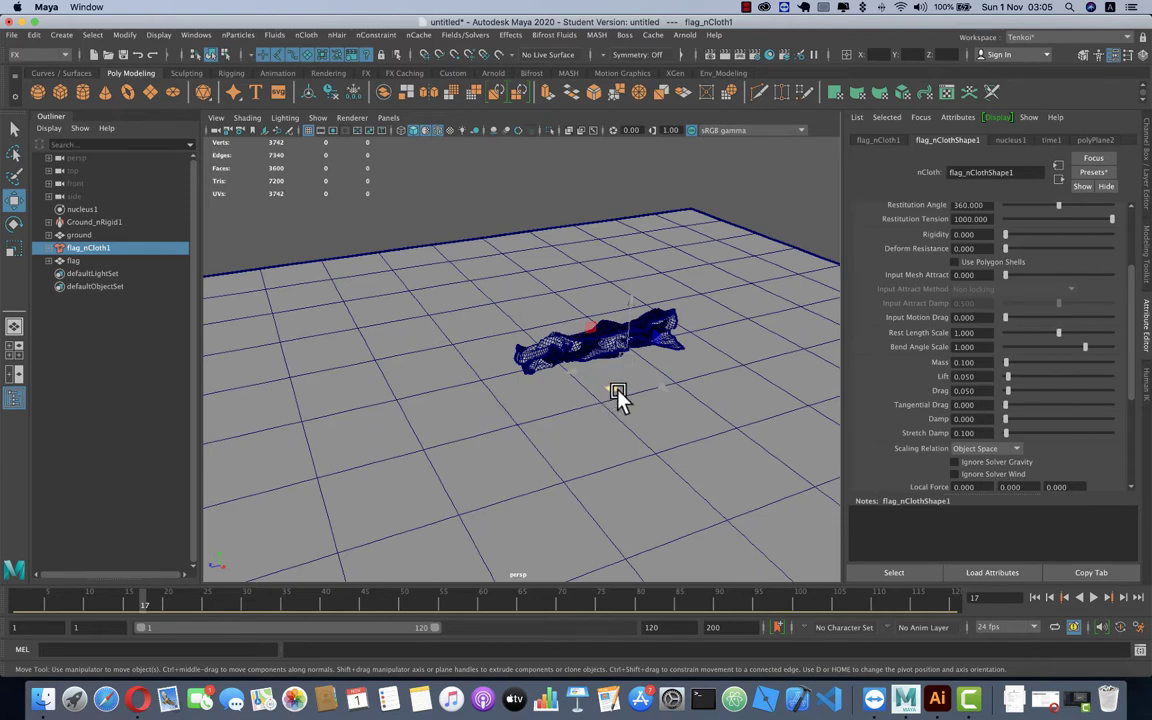
left_click(1034, 597)
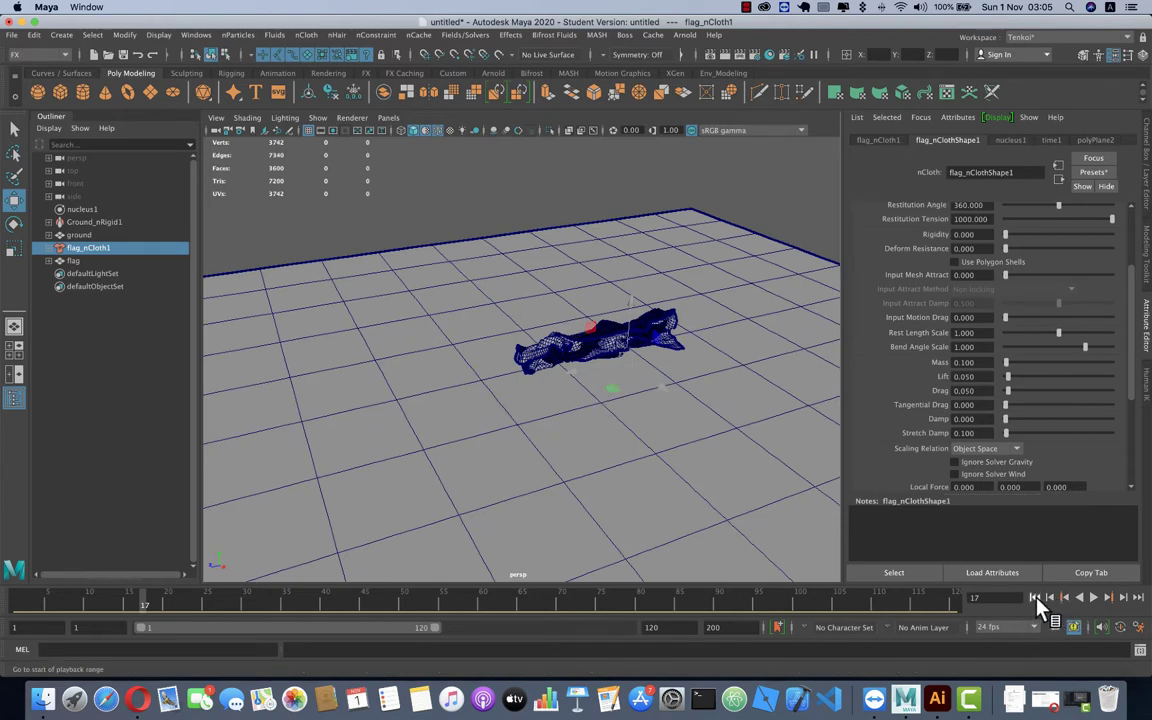
left_click(1094, 598)
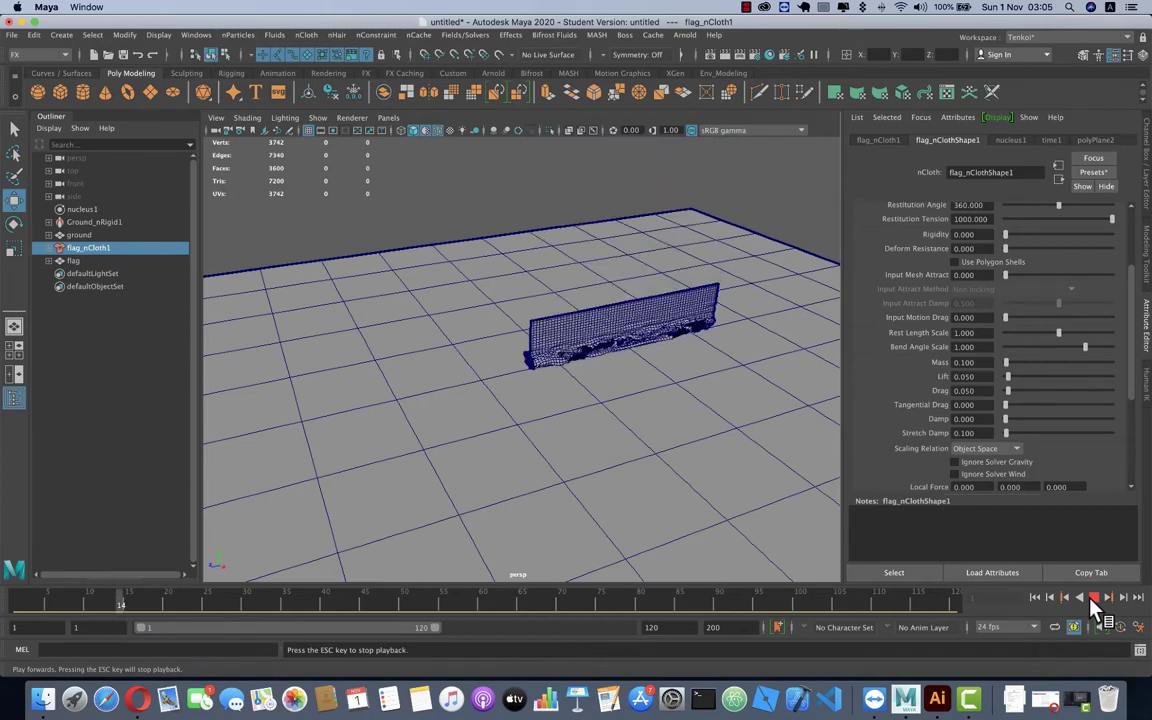
left_click(1094, 598)
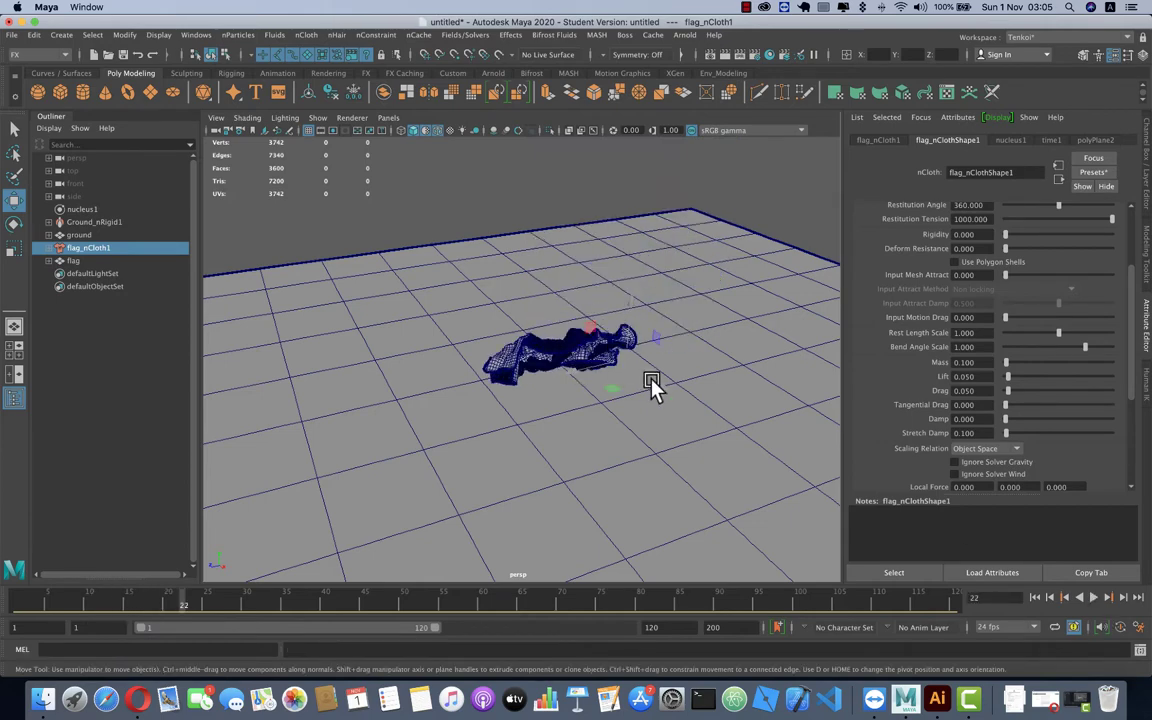
- Lower the cloth's Mass to 0.050
double_click(961, 362)
key("Tab")
left_click_drag(664, 342, 664, 342, "alt")
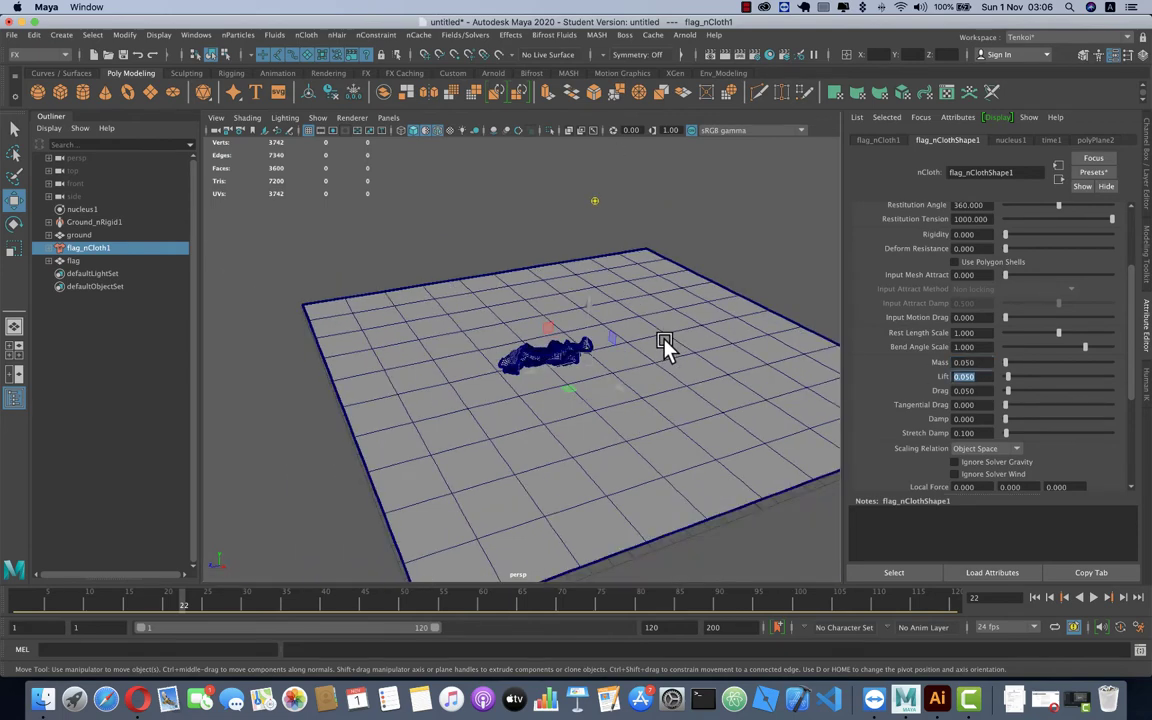
- Rewind and replay the simulation, stopping at frame 55
left_click(1035, 597)
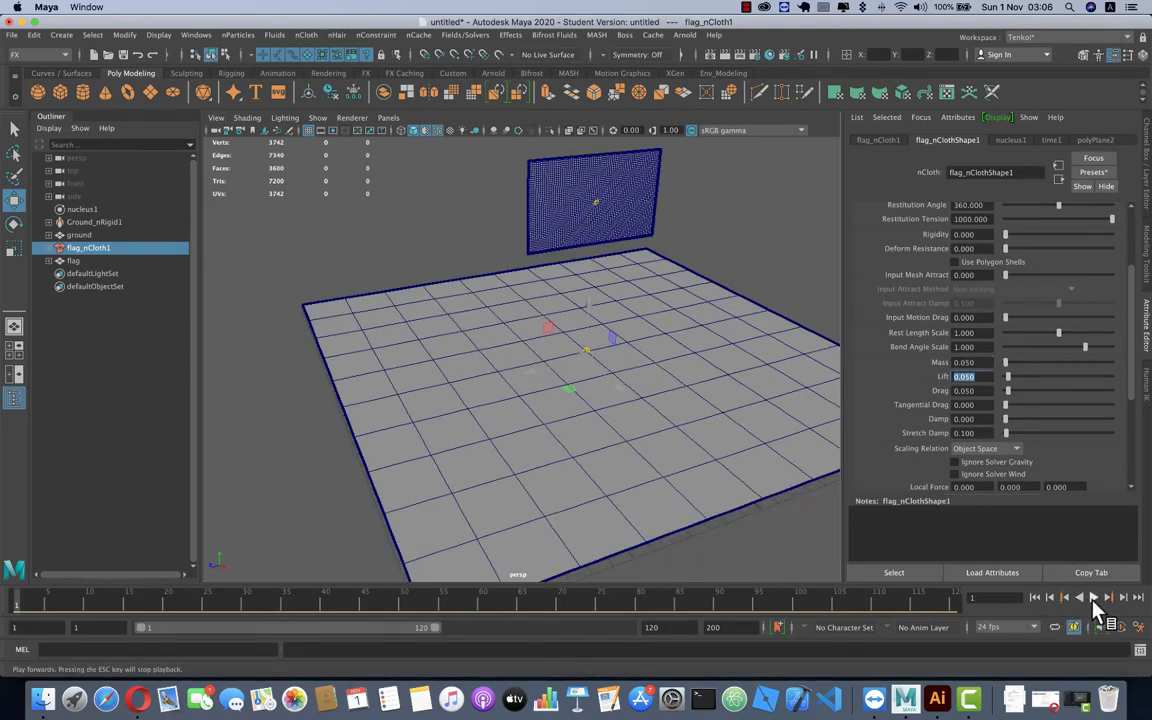
left_click(1093, 597)
scroll(489, 330, "up", 3)
scroll(489, 330, "up", 3)
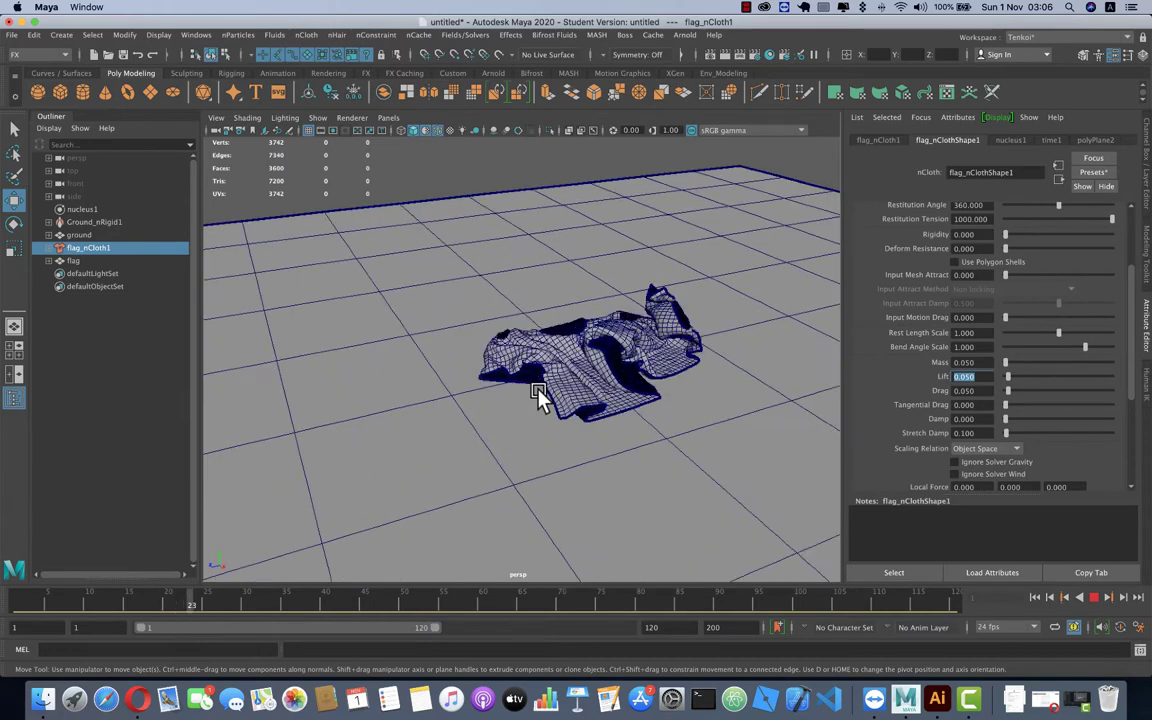
scroll(538, 395, "up", 5)
scroll(604, 393, "down", 5)
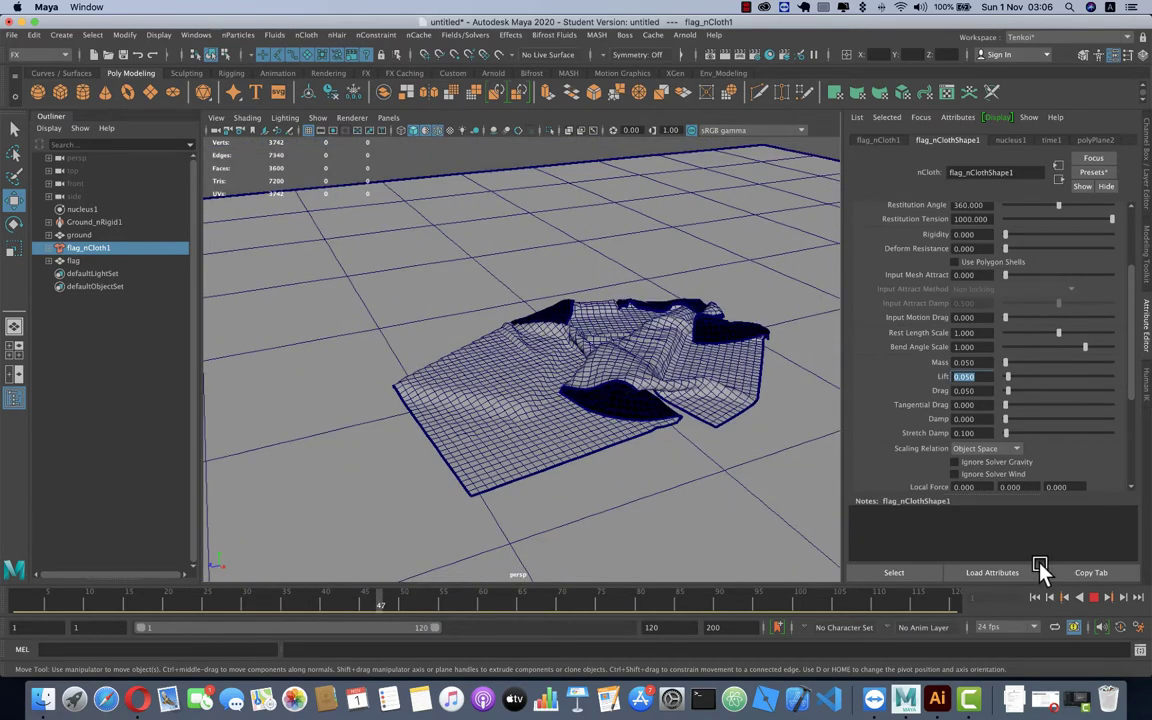
left_click(1092, 597)
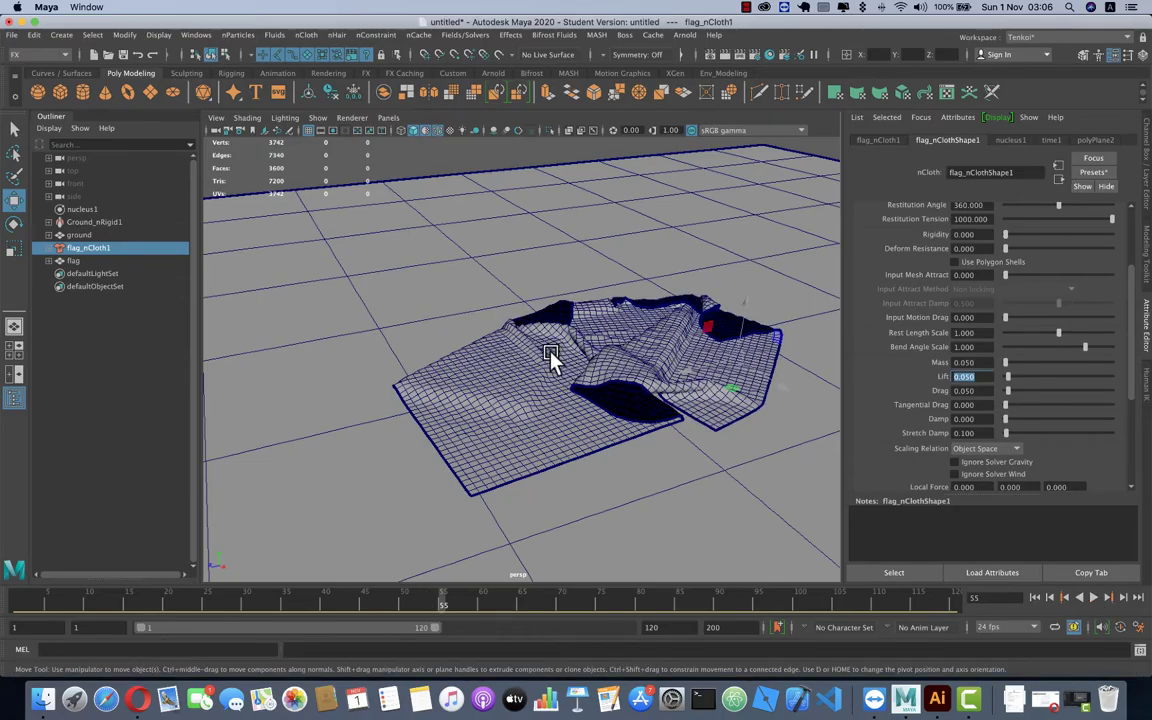
- Reframe the heaped cloth and replay until it settles on the ground
mouse_move(550, 357)
left_mouse_down("alt")
mouse_move(645, 368)
mouse_move(715, 355)
mouse_move(535, 311)
mouse_move(722, 300)
mouse_move(409, 311)
mouse_move(597, 319)
mouse_move(475, 312)
left_mouse_up("alt")
mouse_move(475, 312)
right_mouse_down("alt")
mouse_move(607, 391)
mouse_move(663, 386)
mouse_move(543, 312)
right_mouse_up("alt")
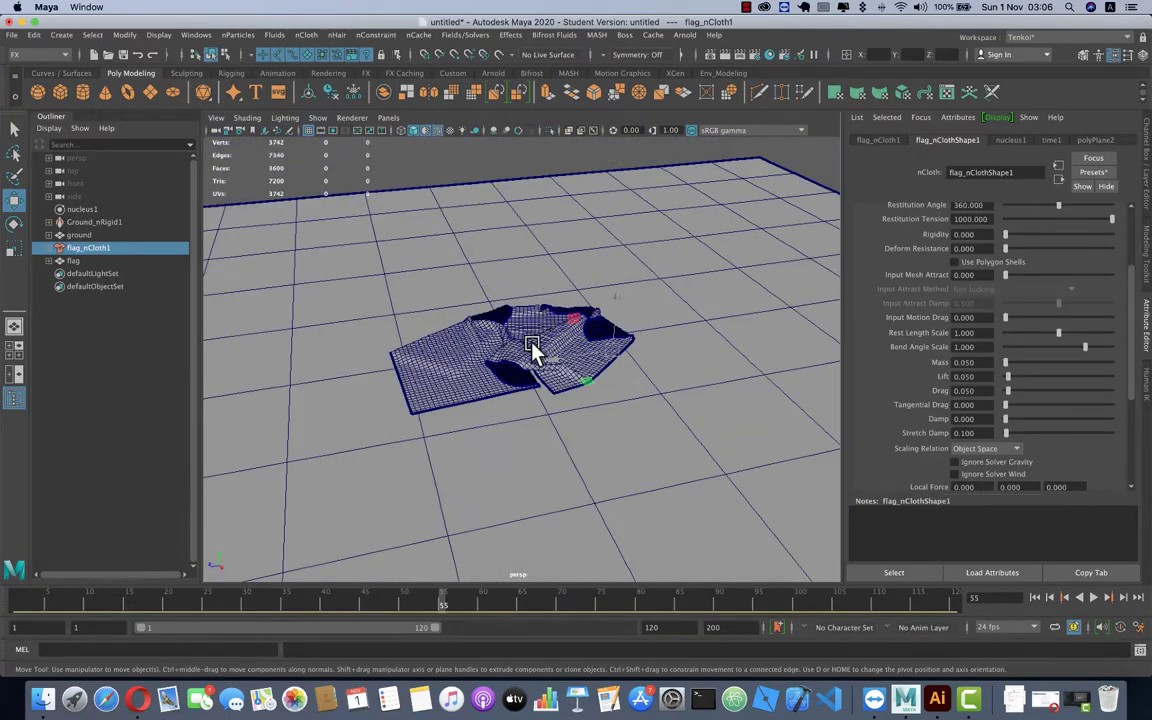
mouse_move(532, 347)
middle_mouse_down("alt")
mouse_move(548, 319)
mouse_move(591, 311)
middle_mouse_up("alt")
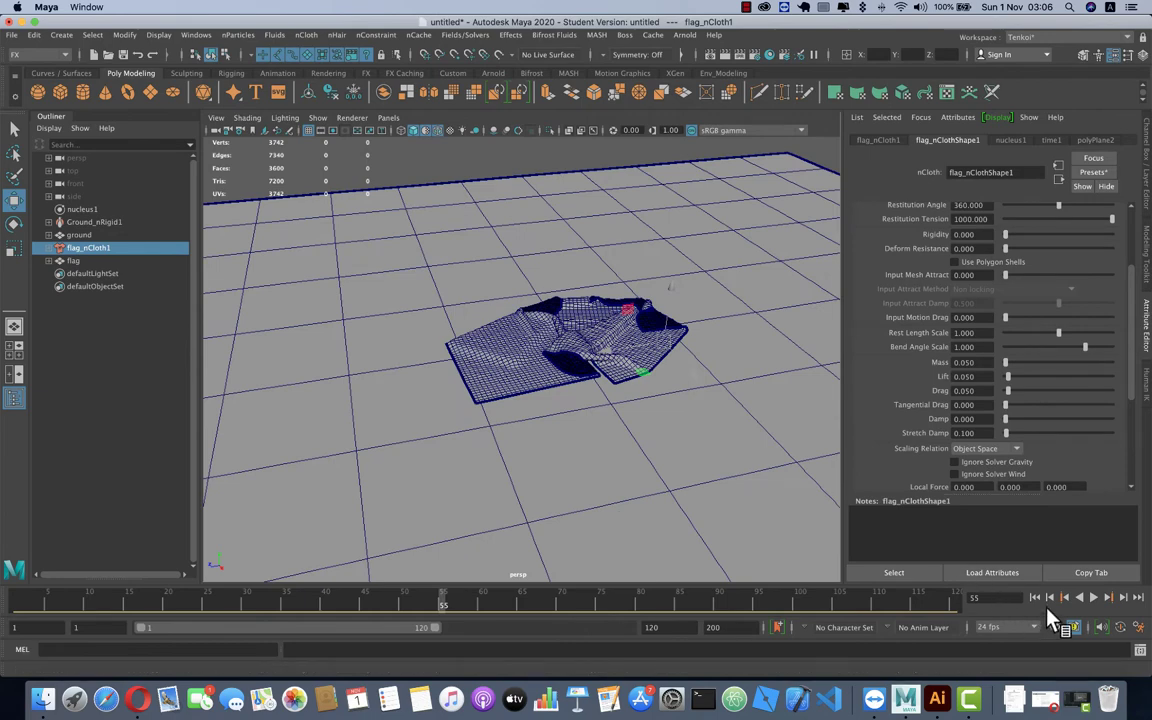
left_click(1035, 597)
left_click(1094, 598)
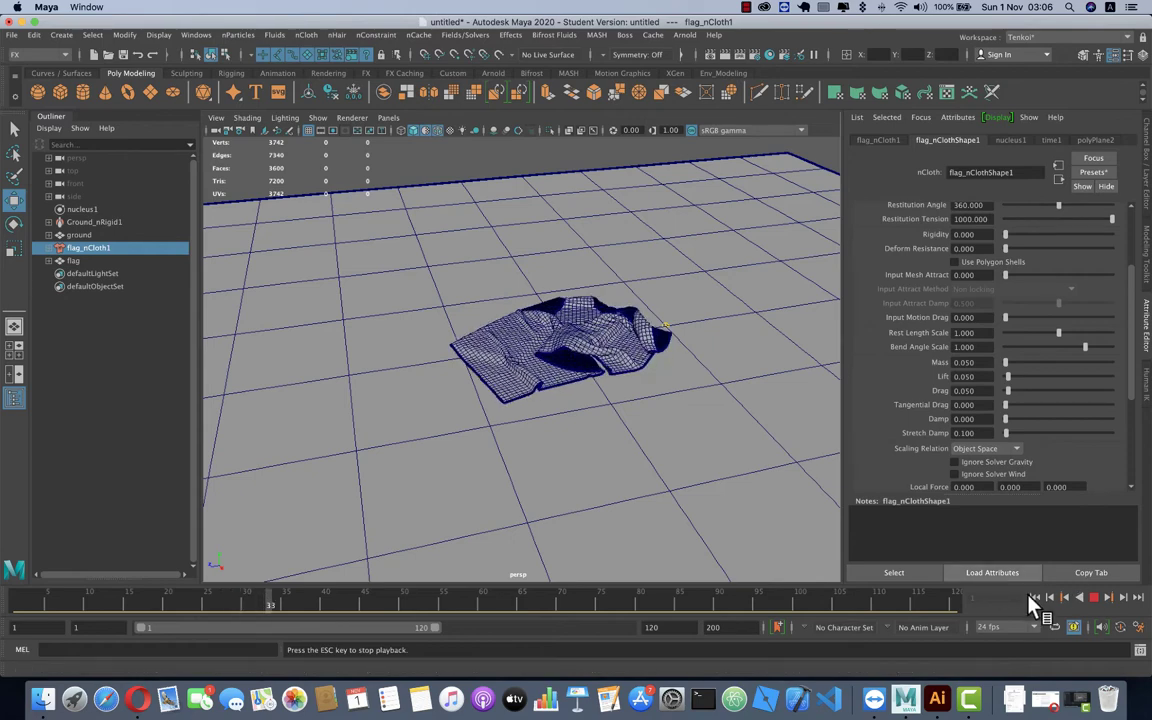
left_click(1094, 597)
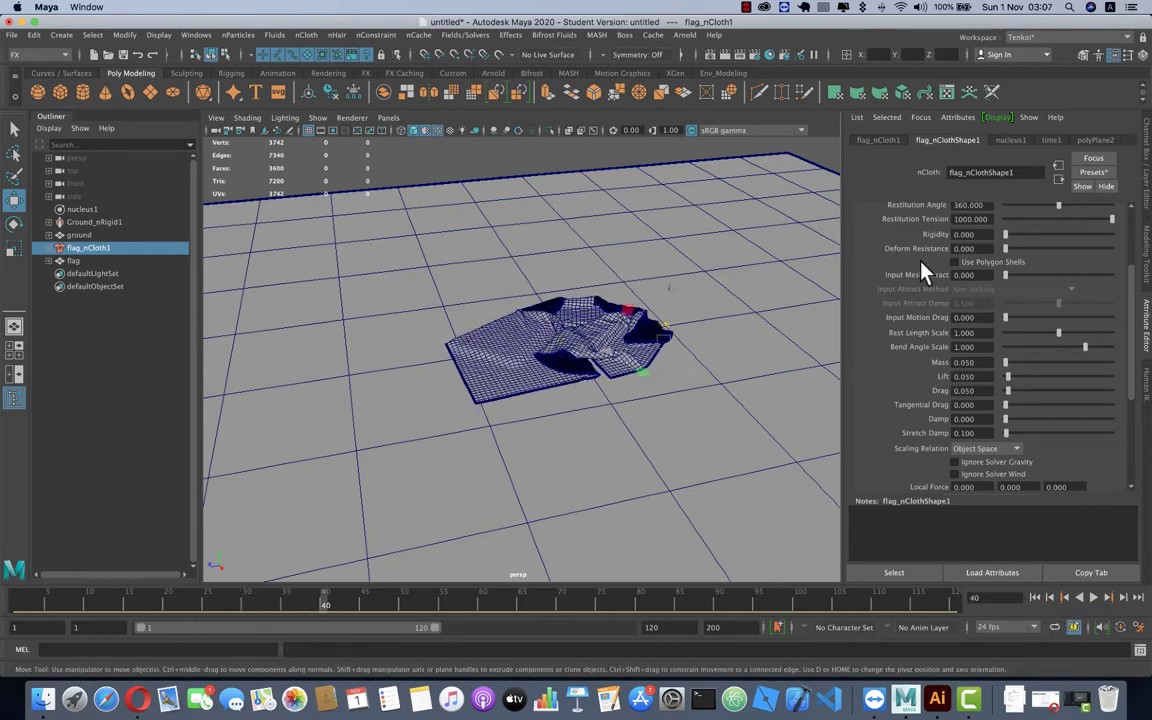
scroll(925, 268, "up", 3)
scroll(945, 250, "up", 2)
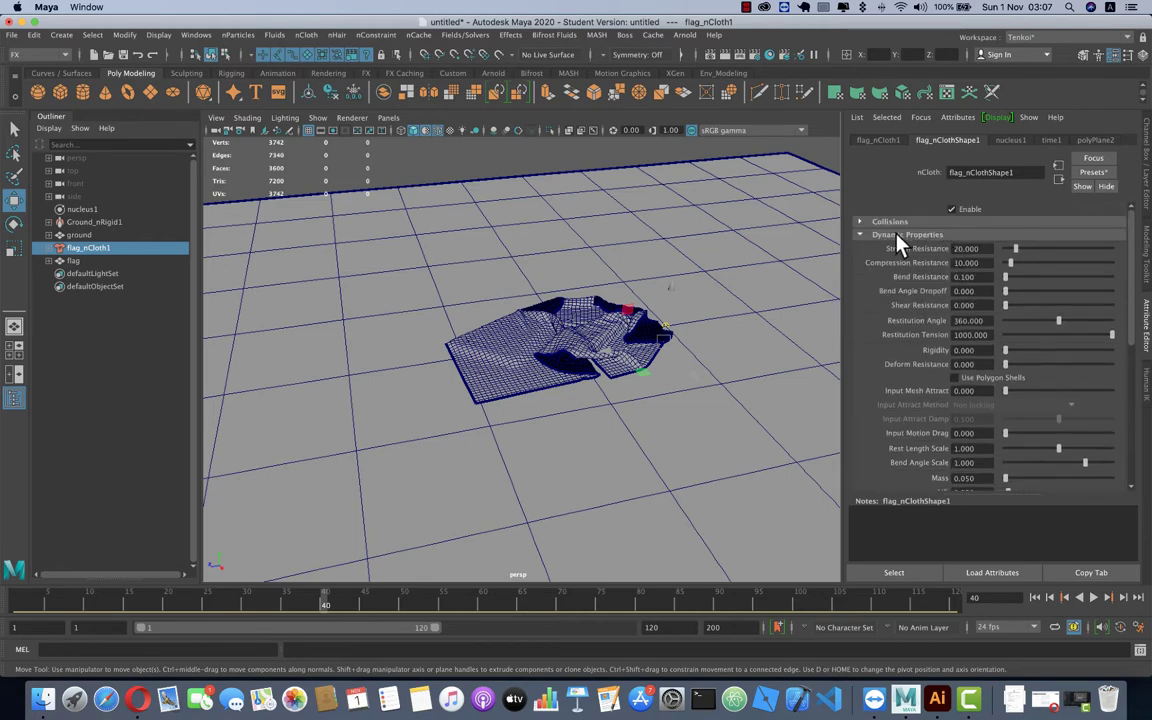
- Set Stretch Resistance 50, Compression Resistance about 35.366 and Bend Resistance 0
left_click(861, 223)
left_click(861, 223)
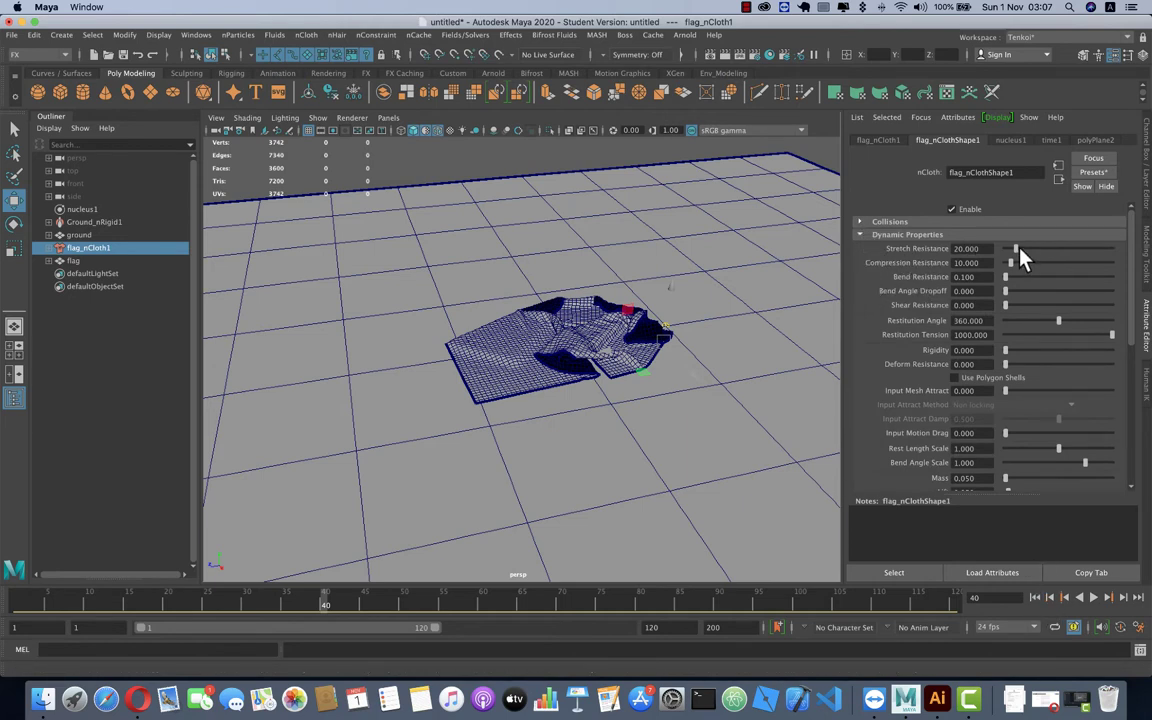
left_click_drag(1016, 250, 1028, 250)
type("50")
left_click_drag(1008, 262, 1023, 262)
left_click(963, 277)
type("0")
key("Tab")
left_click(1034, 597)
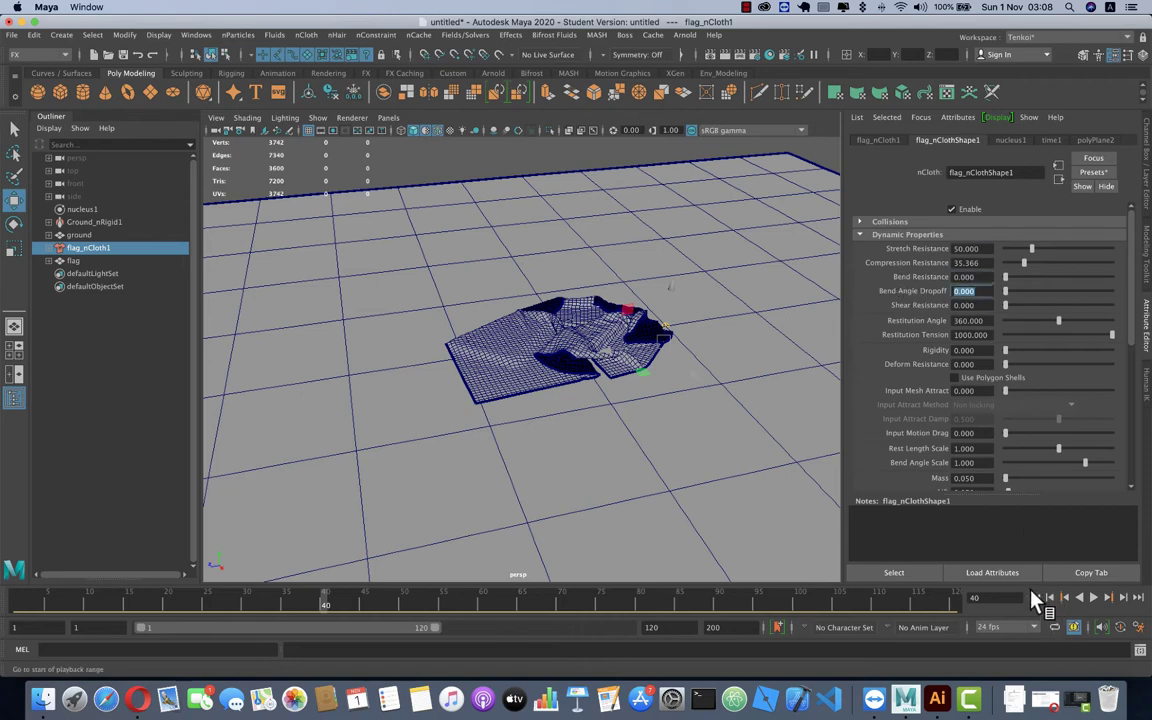
- Play the stiffer cloth simulation and inspect the fallen cloth from several angles
left_click(1092, 597)
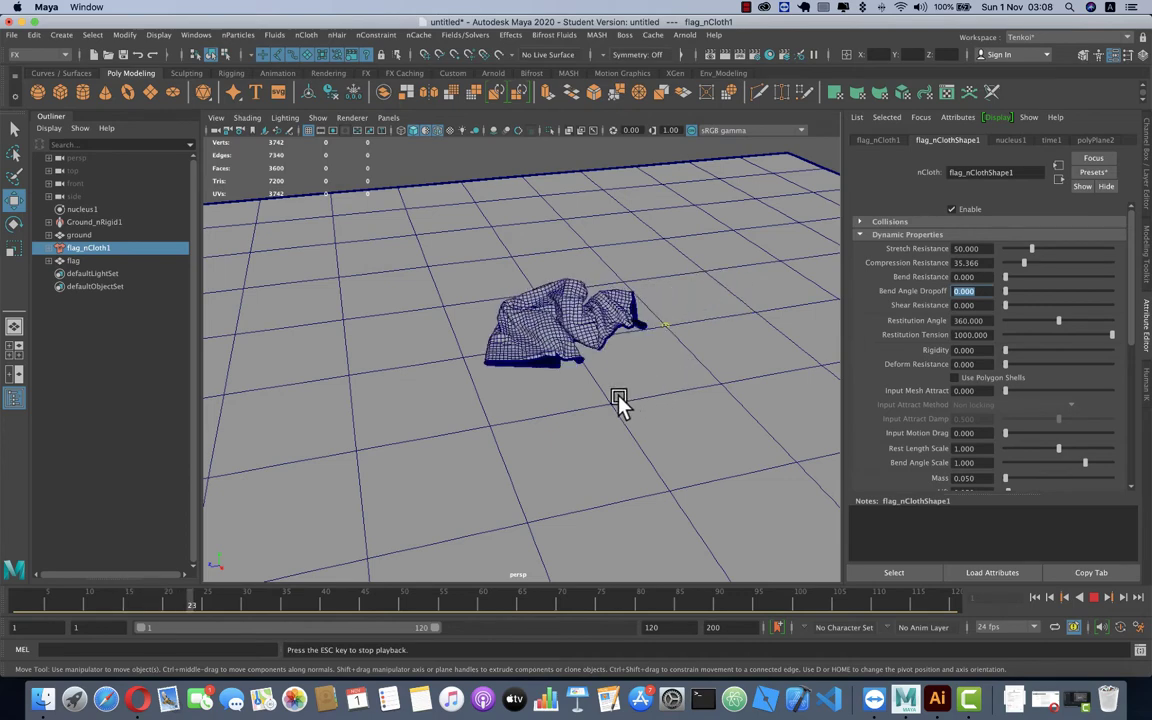
left_click(1093, 597)
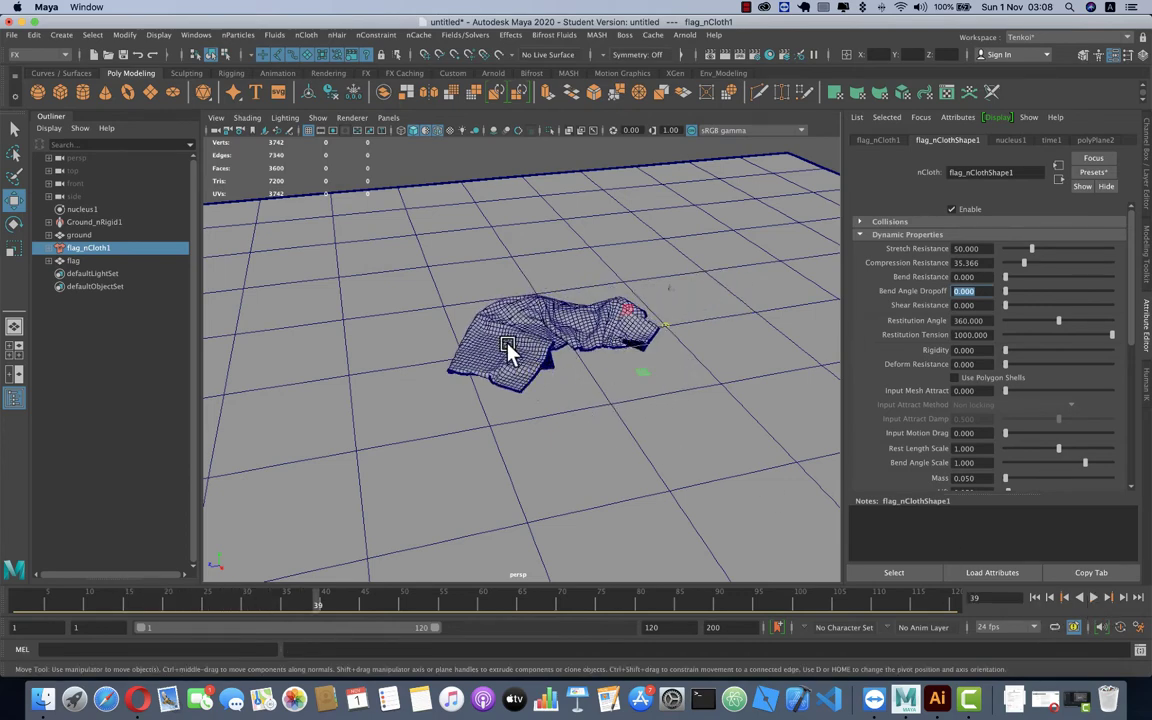
mouse_move(508, 348)
left_mouse_down("alt")
mouse_move(535, 352)
mouse_move(602, 327)
mouse_move(512, 363)
mouse_move(483, 333)
mouse_move(522, 378)
mouse_move(625, 424)
mouse_move(761, 419)
mouse_move(710, 437)
mouse_move(573, 421)
left_mouse_up("alt")
scroll(535, 402, "up", 3)
scroll(538, 412, "up", 3)
scroll(553, 411, "down", 3)
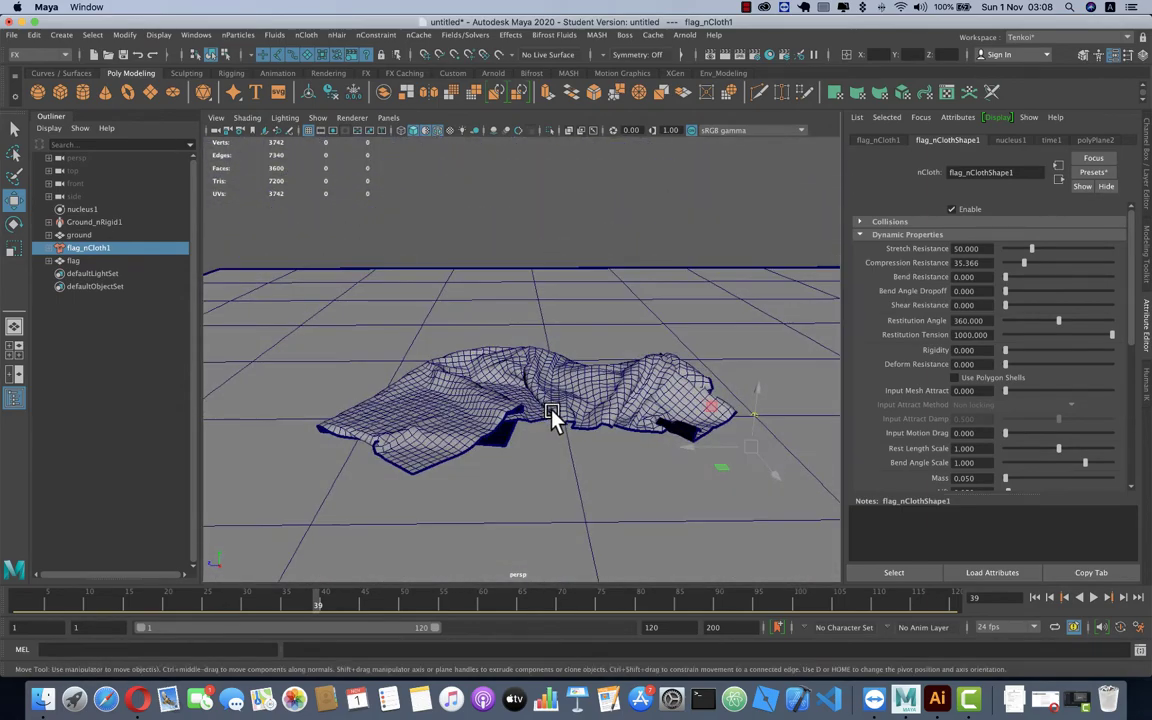
scroll(617, 401, "down", 3)
scroll(599, 342, "down", 2)
left_click_drag(599, 342, 707, 444, "alt")
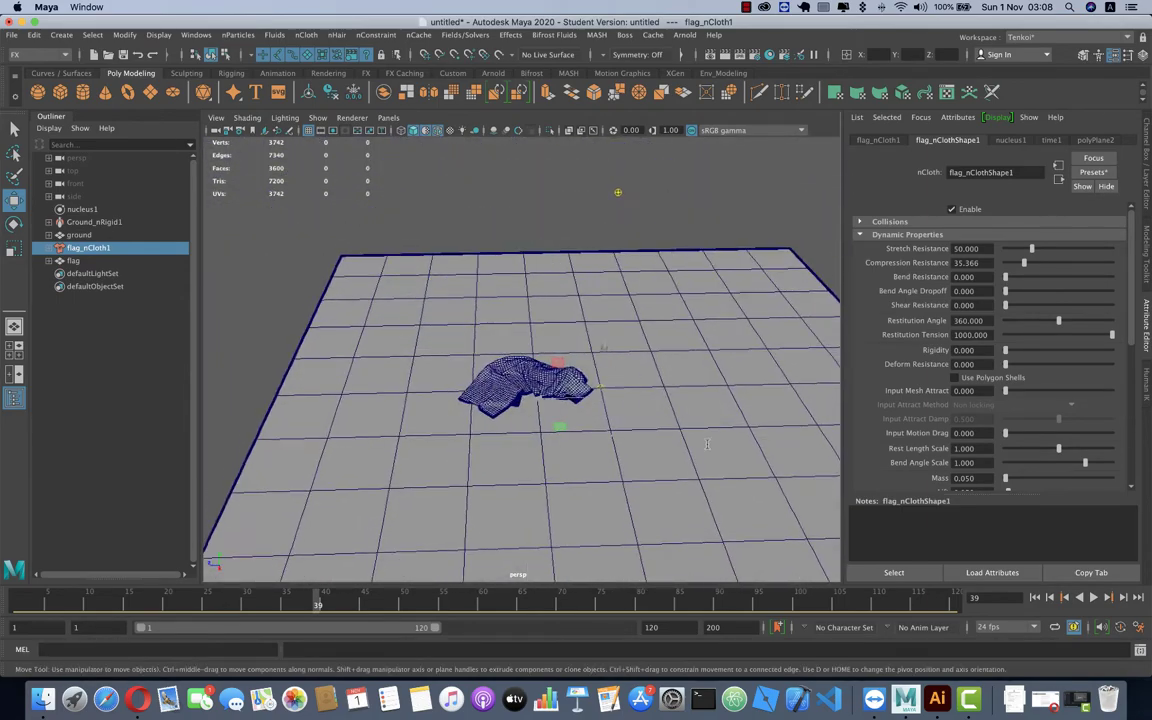
- Rewind to frame 1 and replay the simulation to frame 49
left_click(1035, 597)
scroll(520, 428, "down", 3)
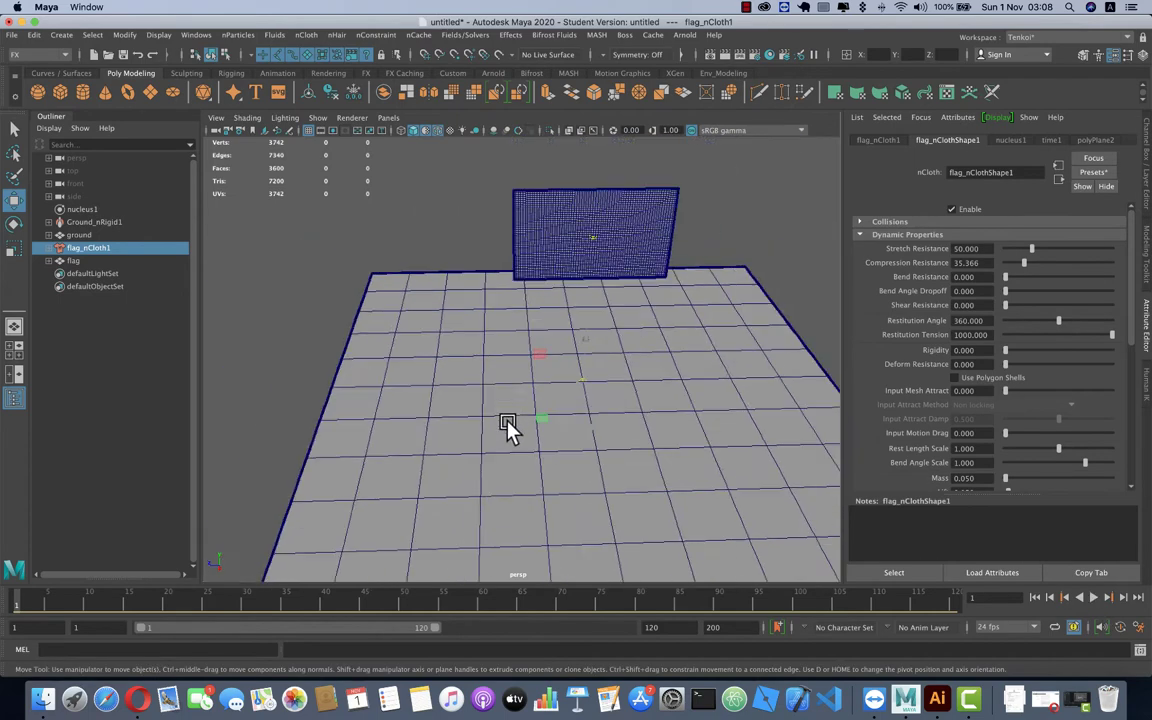
mouse_move(509, 427)
left_mouse_down("alt")
mouse_move(548, 406)
mouse_move(562, 419)
left_mouse_up("alt")
scroll(555, 395, "up", 4)
scroll(555, 410, "down", 3)
scroll(566, 419, "up", 3)
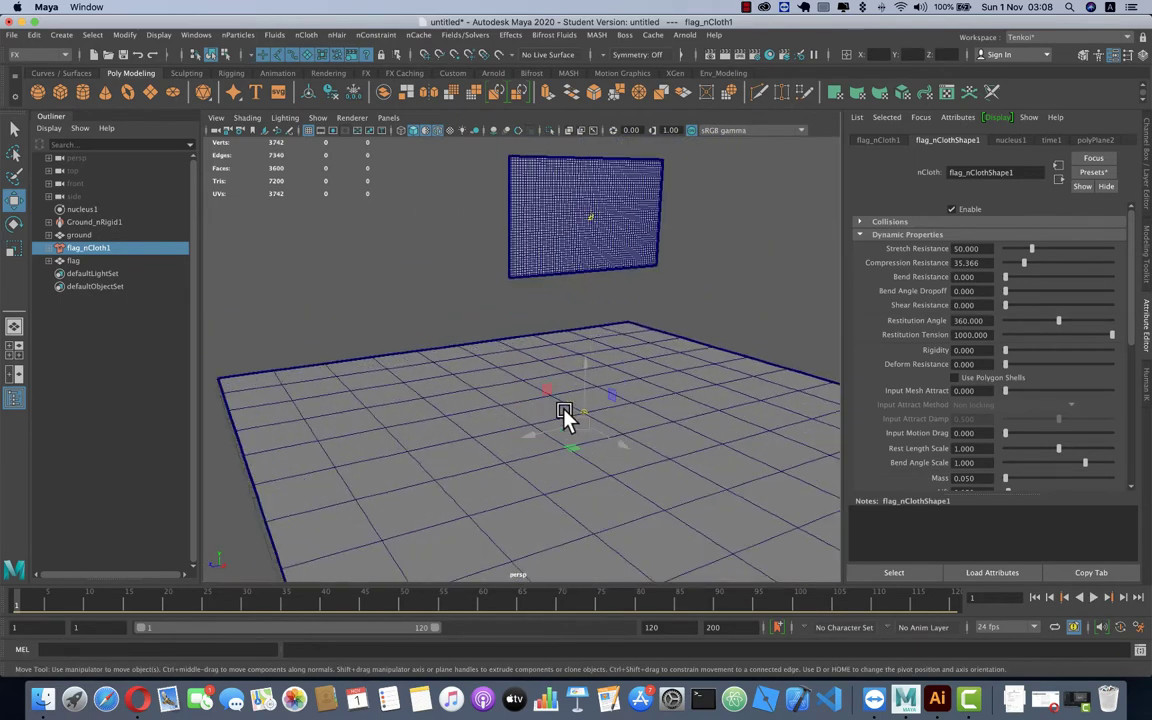
left_click(1093, 597)
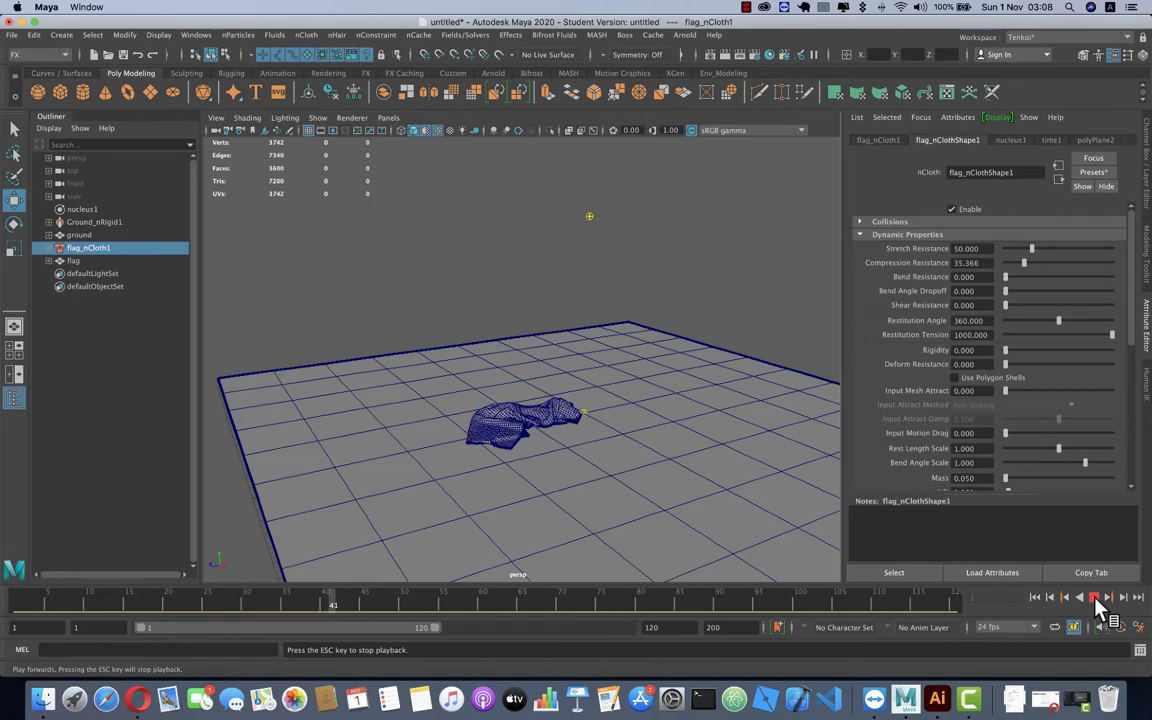
left_click(1094, 598)
key("w")
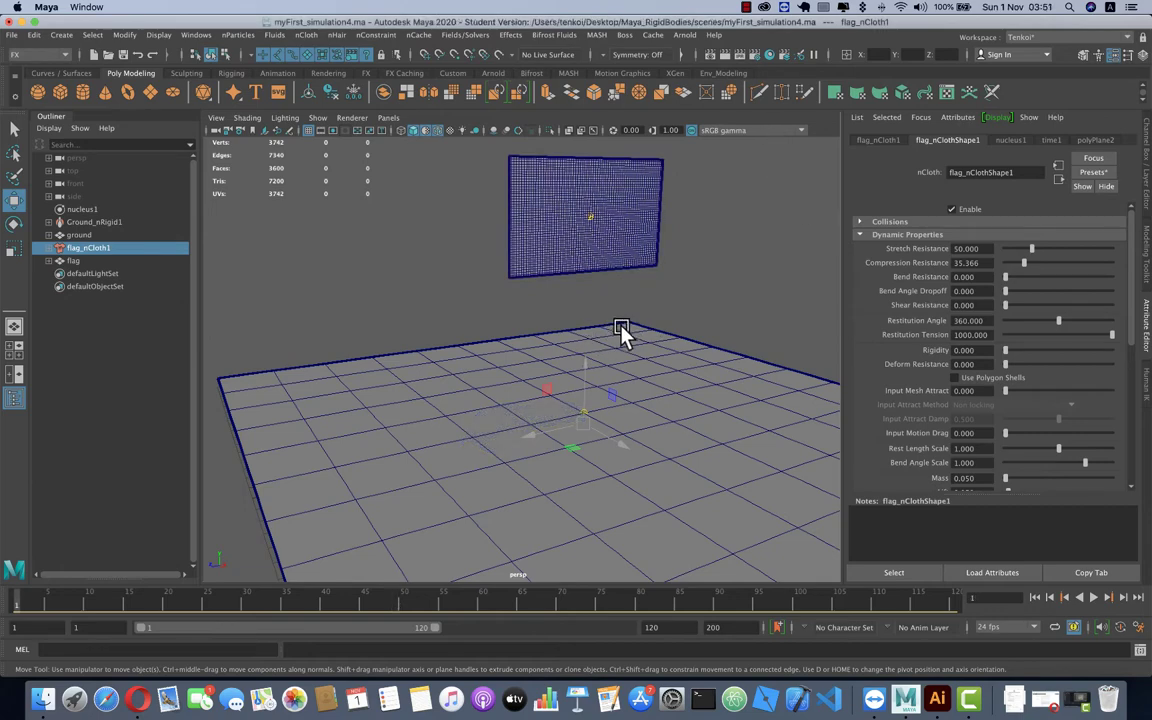
mouse_move(622, 329)
left_mouse_down("alt")
mouse_move(585, 337)
mouse_move(612, 334)
left_mouse_up("alt")
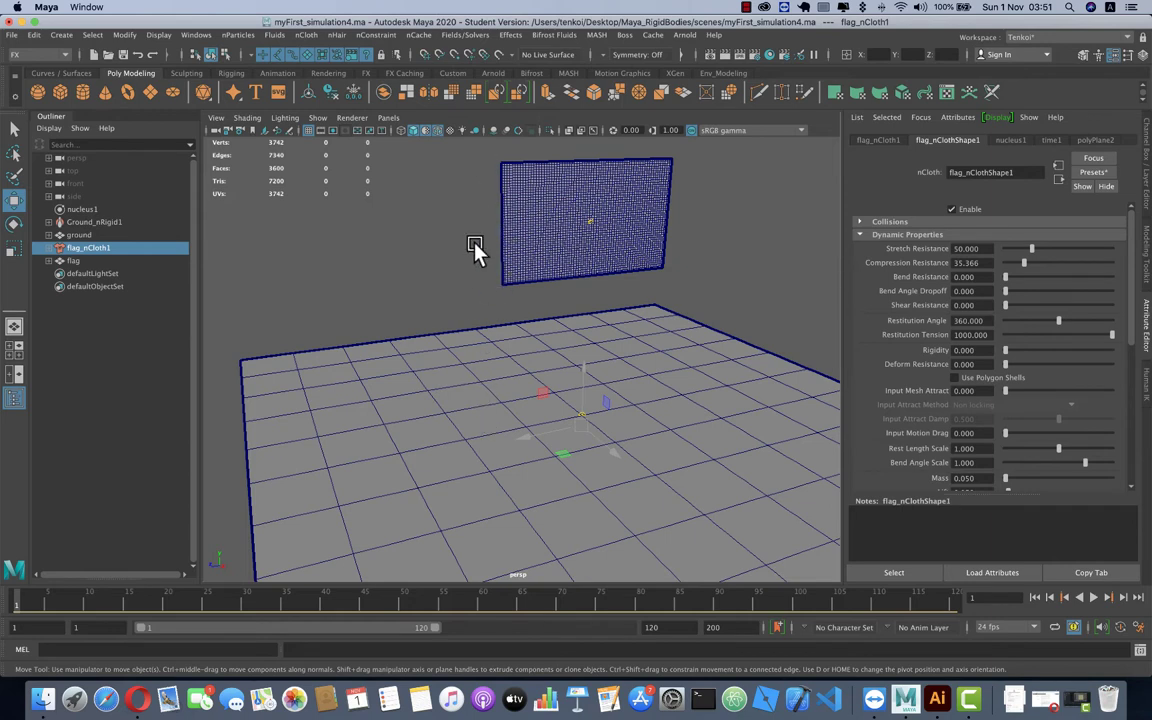
- Create a polygon cylinder and stretch it tall along Y as a pole
left_click(83, 96)
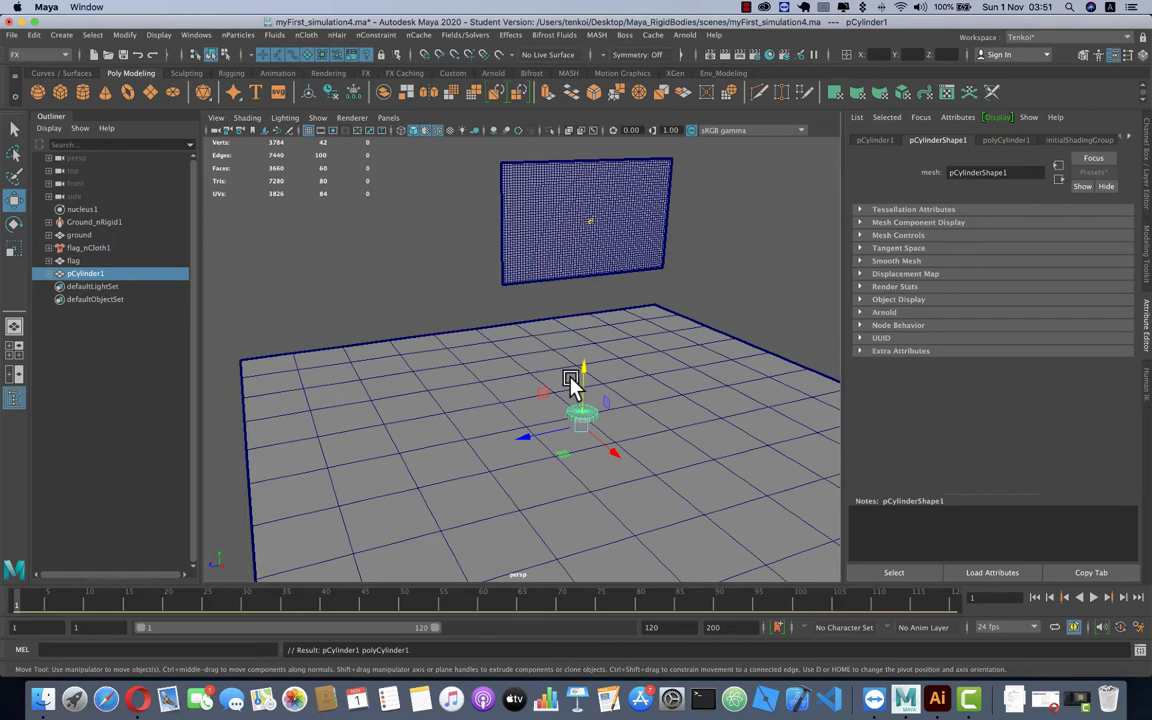
key("r")
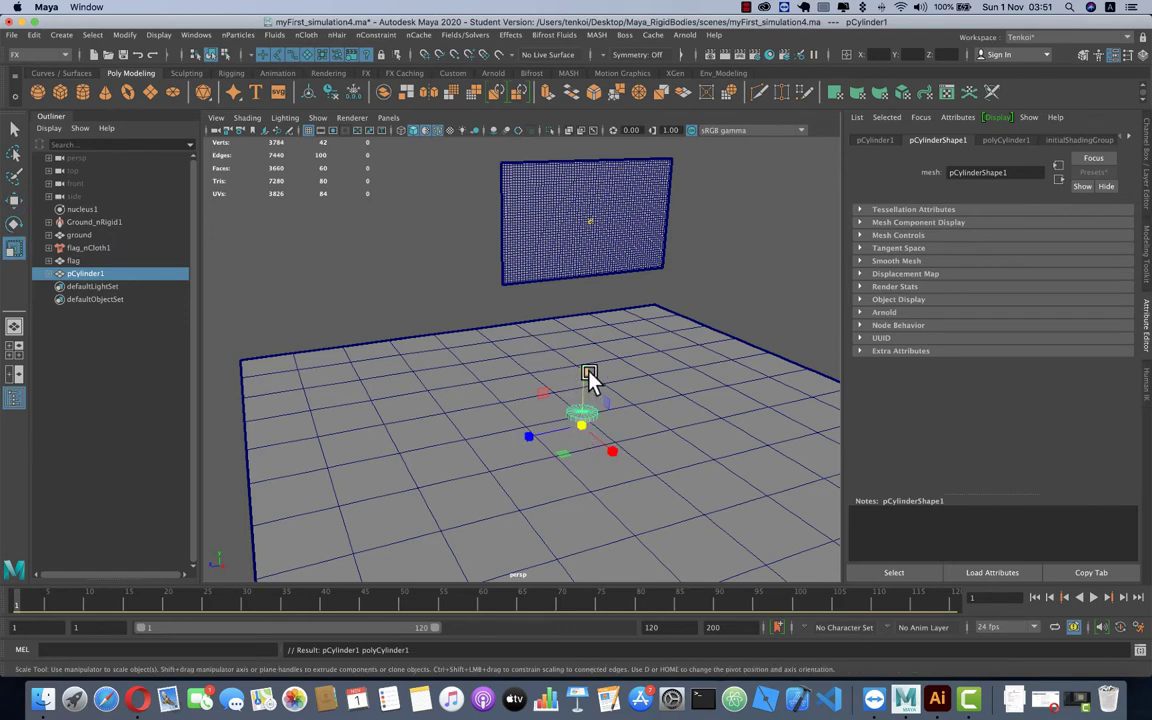
mouse_move(585, 372)
left_mouse_down()
mouse_move(591, 178)
mouse_move(578, 226)
left_mouse_up()
left_click_drag(580, 378, 587, 232)
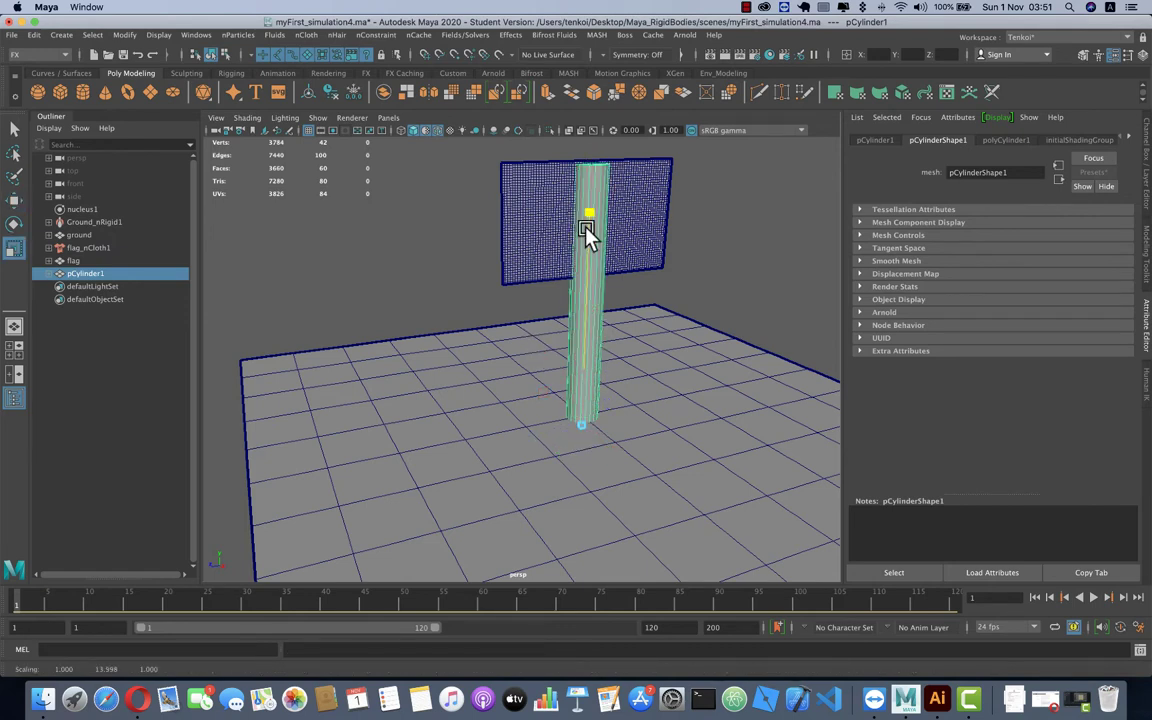
right_click_drag(597, 178, 555, 404, "alt")
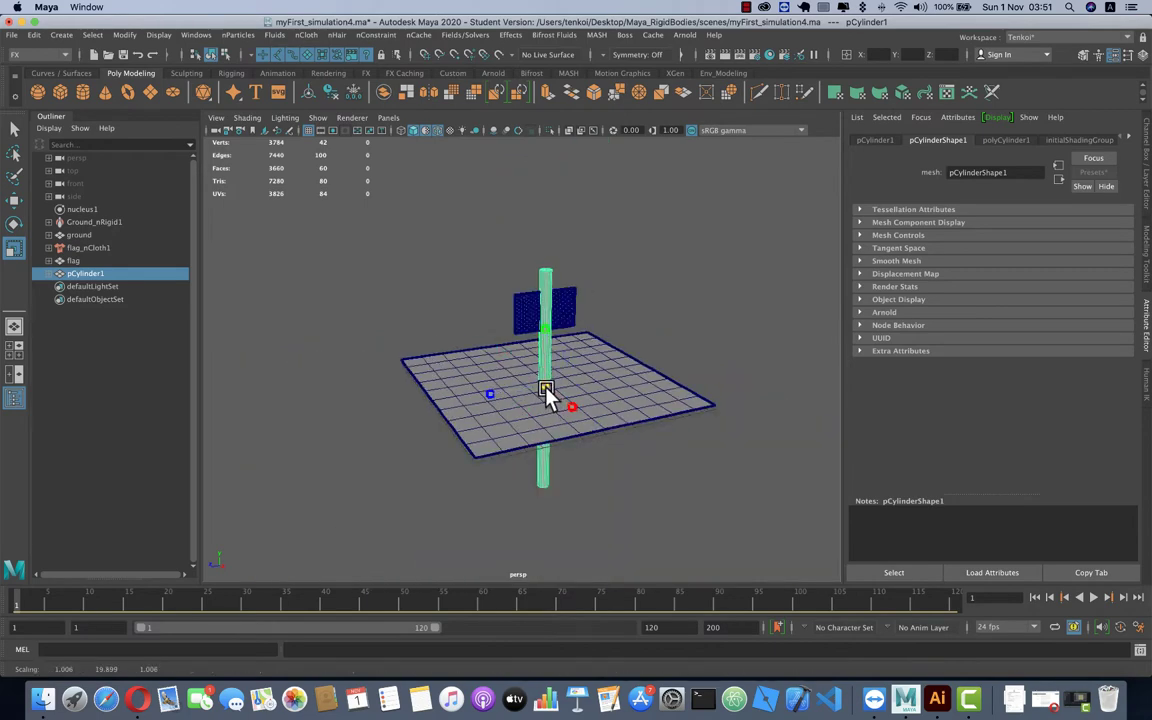
left_click_drag(553, 392, 468, 402)
- Move the pole beside the flag's edge at Translate Y 7.947, Z 6.818
key("w")
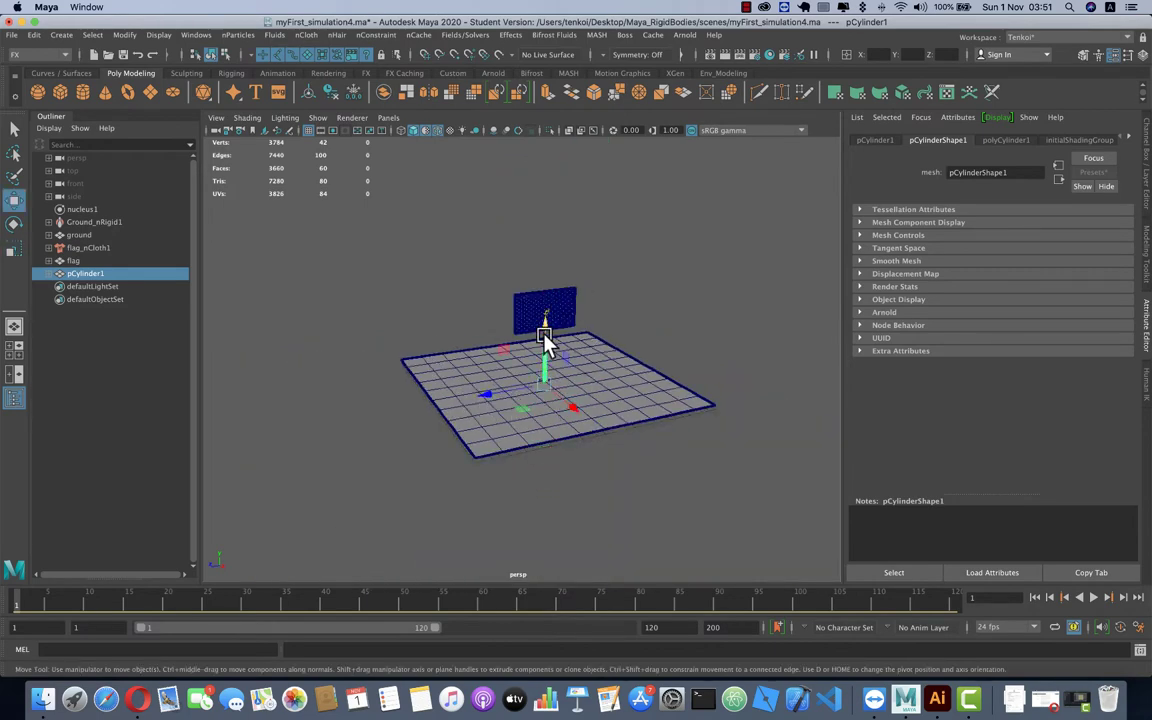
left_click_drag(545, 334, 545, 263)
left_click_drag(521, 334, 483, 337)
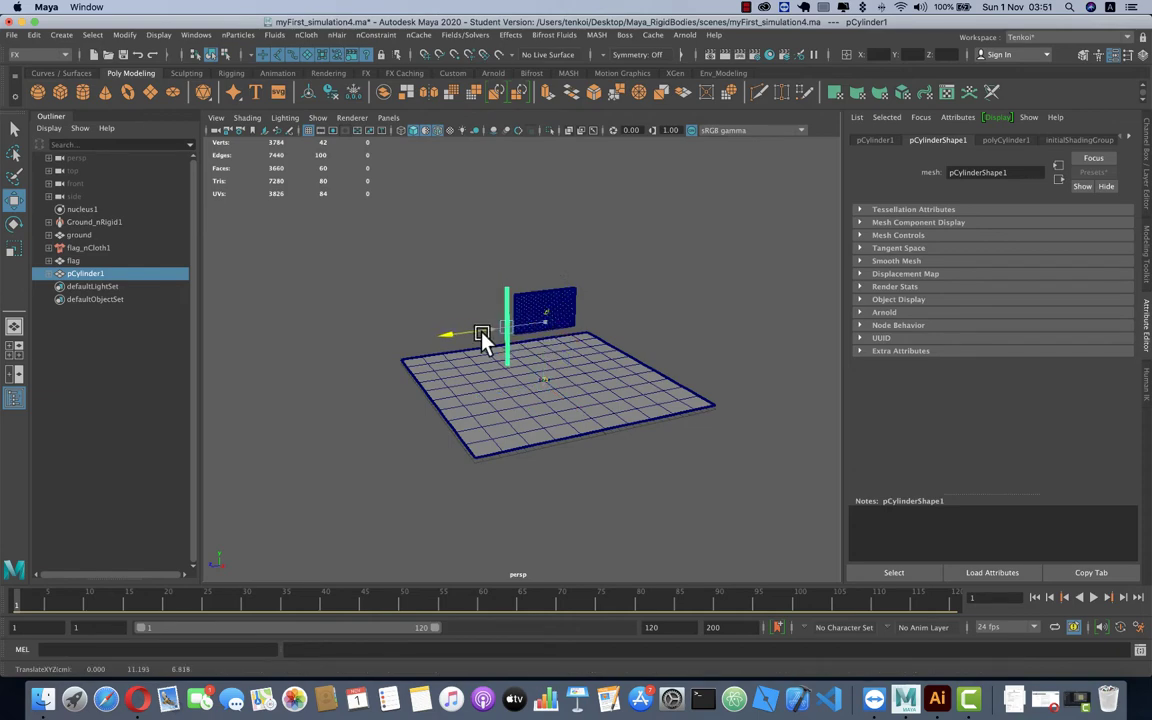
left_click_drag(505, 265, 503, 336)
key("f")
scroll(506, 347, "down", 3)
scroll(524, 356, "up", 2)
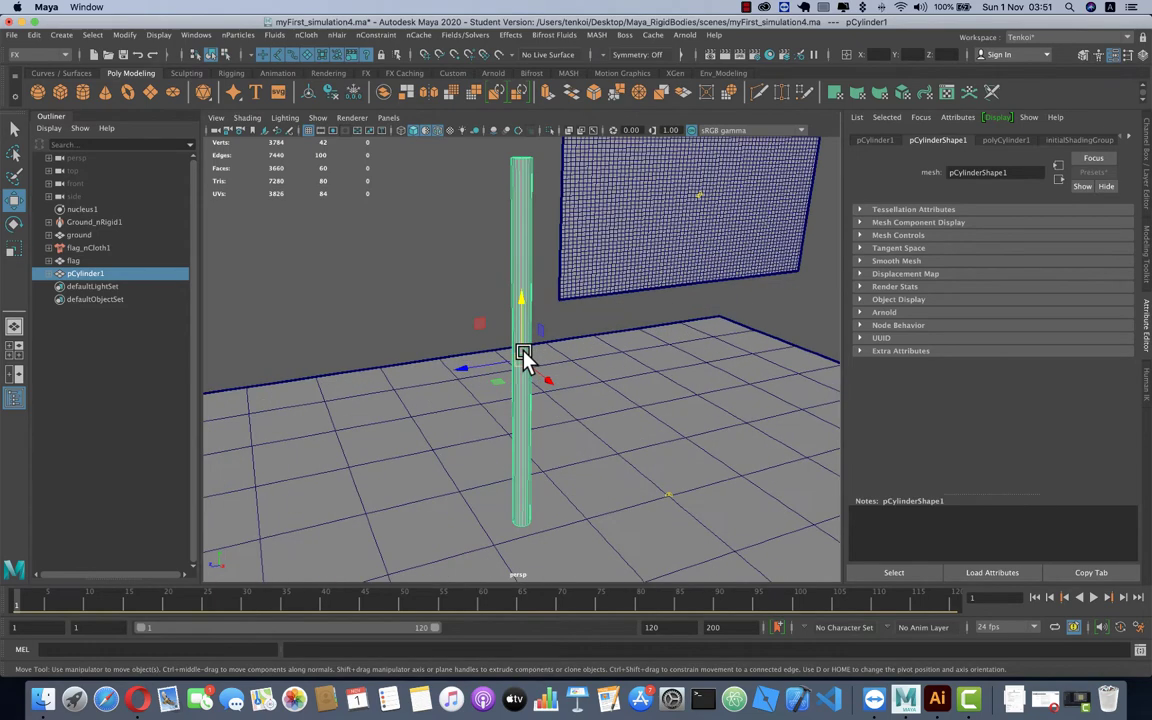
key("ctrl+a")
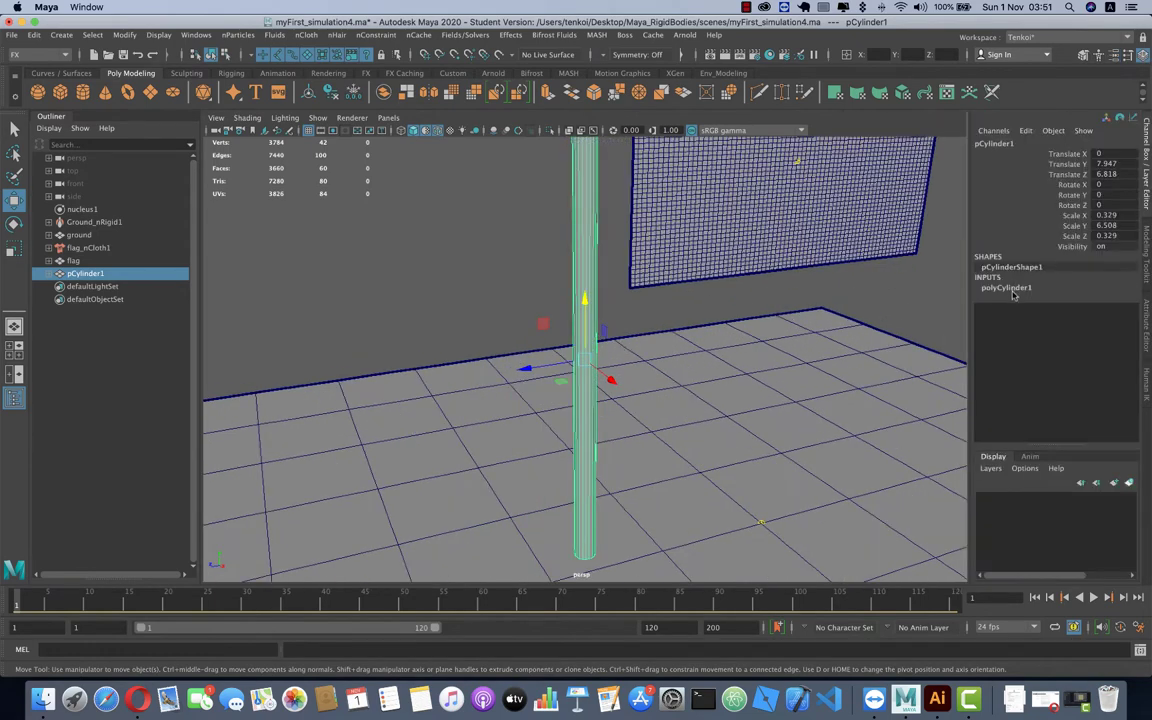
- Give the cylinder 10 height subdivisions
left_click(1007, 288)
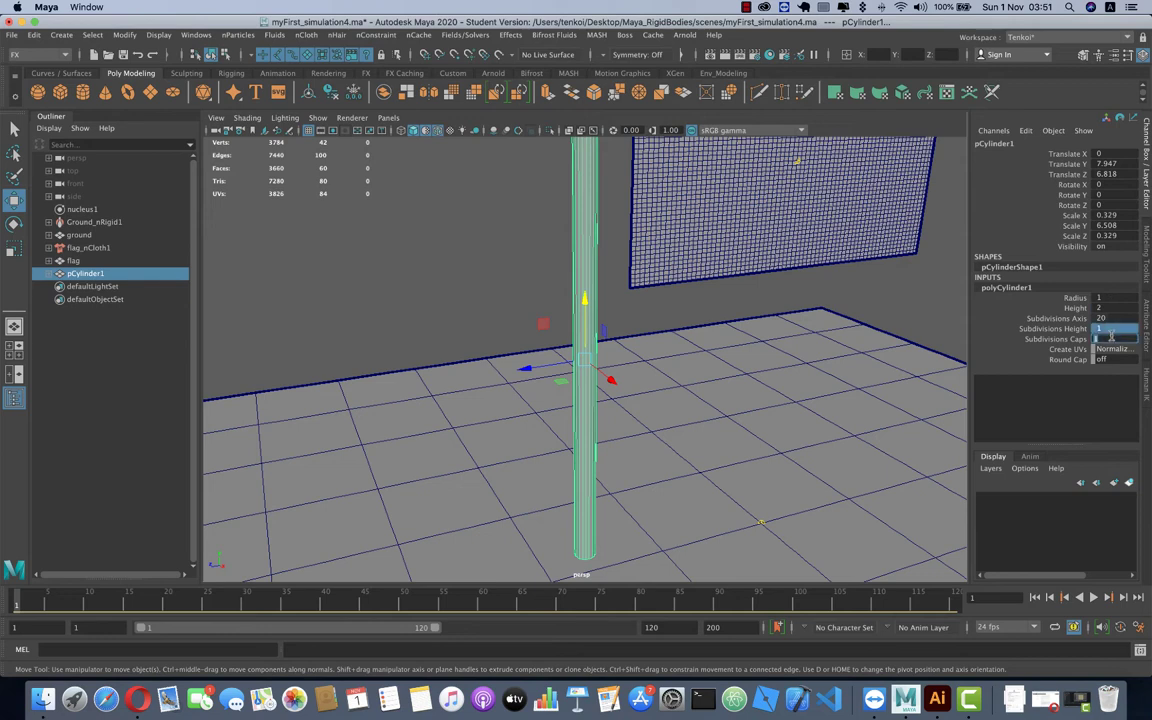
type("5")
key("Tab")
key("Tab")
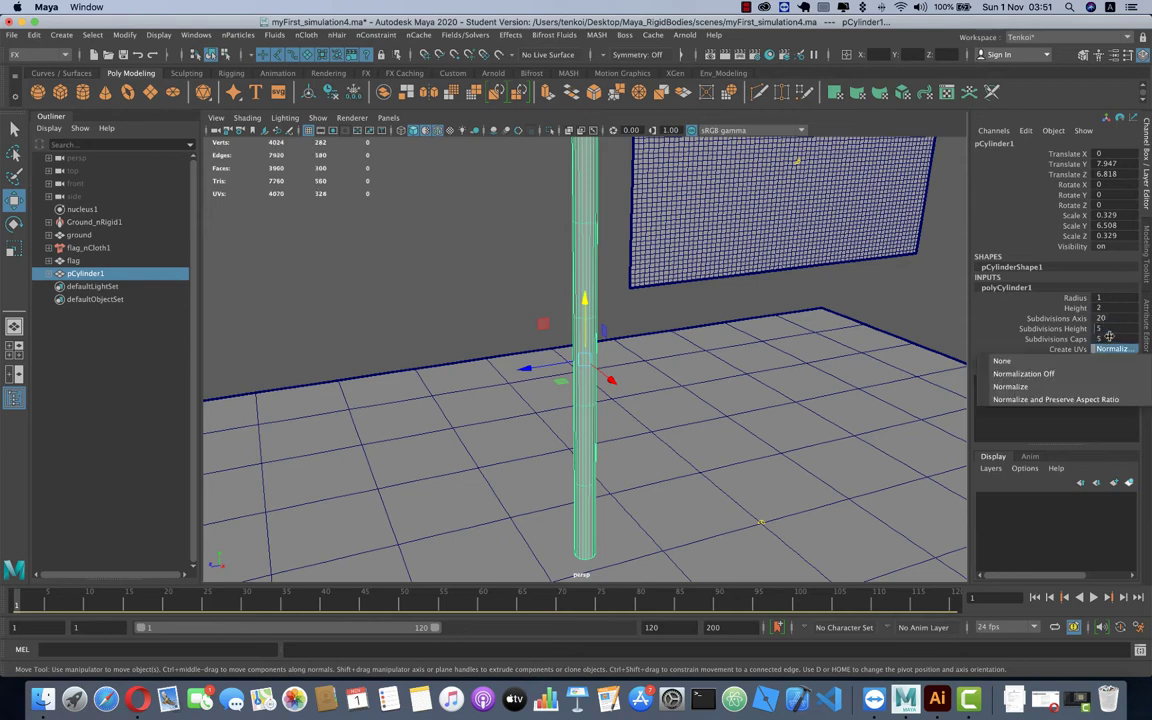
key("Escape")
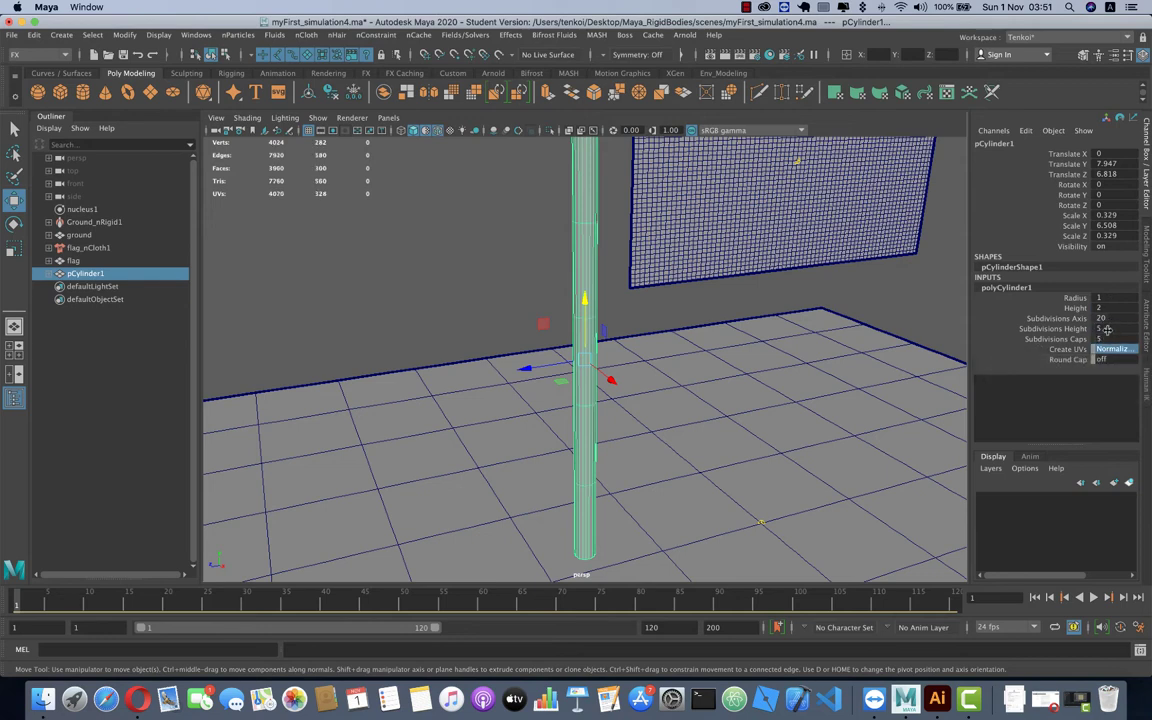
left_click(1107, 330)
type("10")
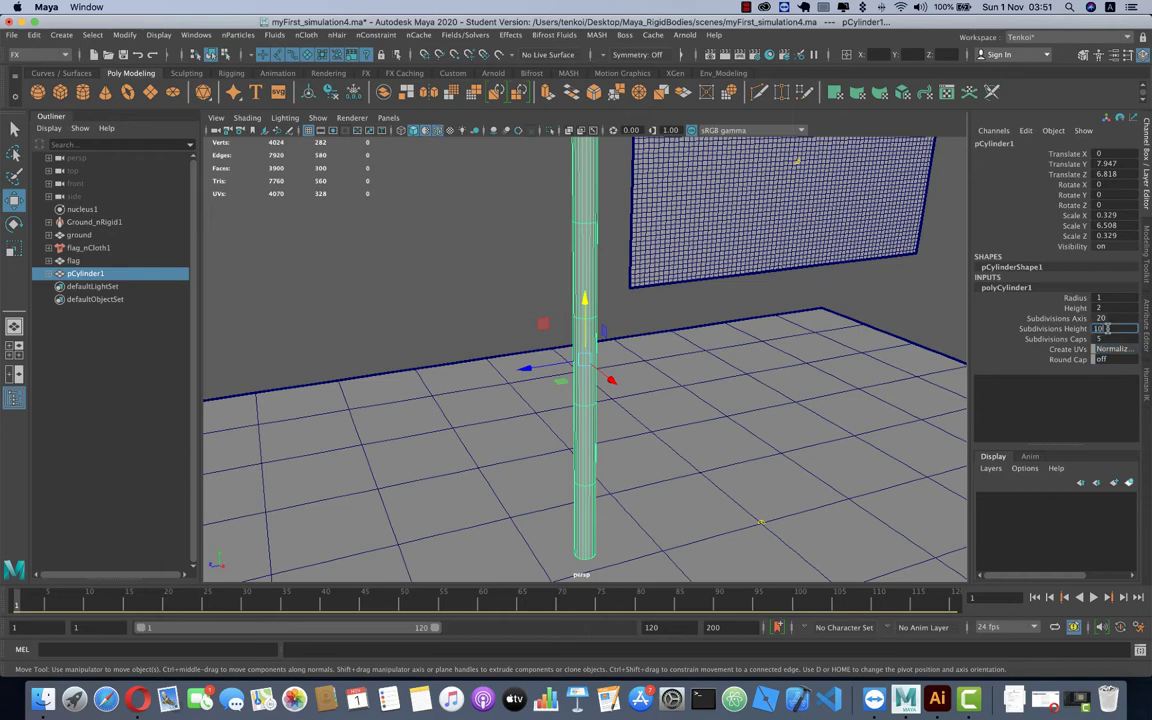
key("Tab")
scroll(627, 363, "down", 2)
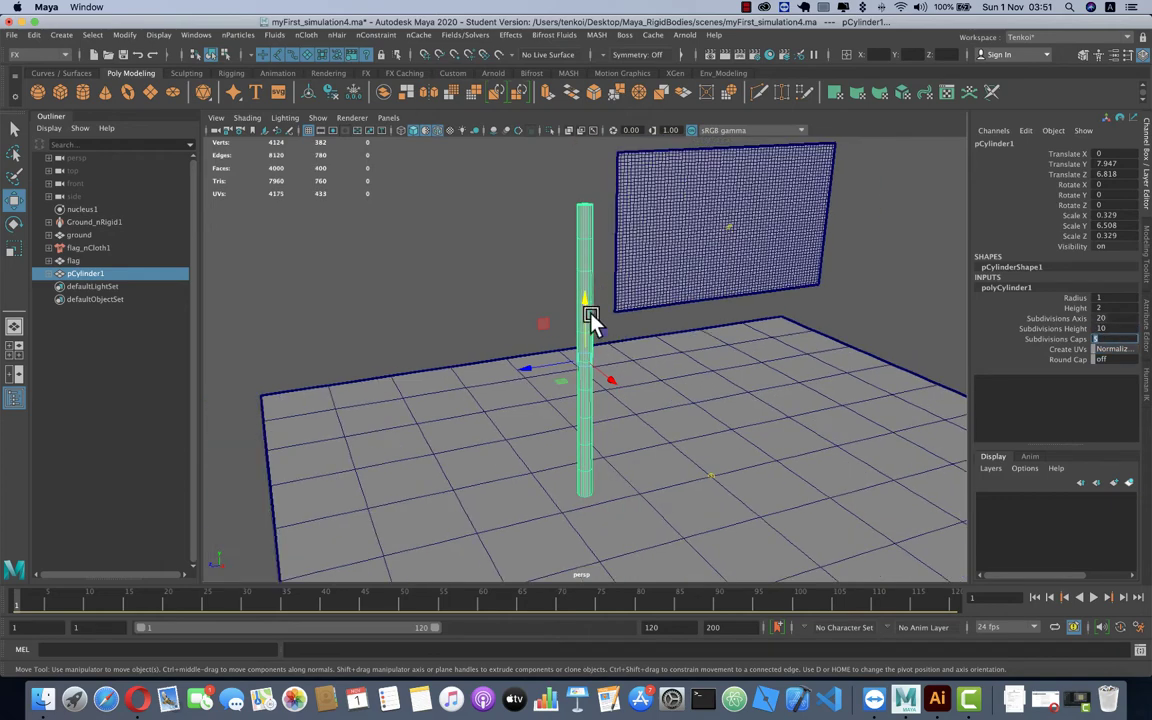
scroll(590, 345, "down", 2)
scroll(588, 358, "up", 2)
- Stretch the pole to Scale Y 8.899 and slide it toward the flag
key("r")
left_click_drag(585, 318, 587, 281)
key("w")
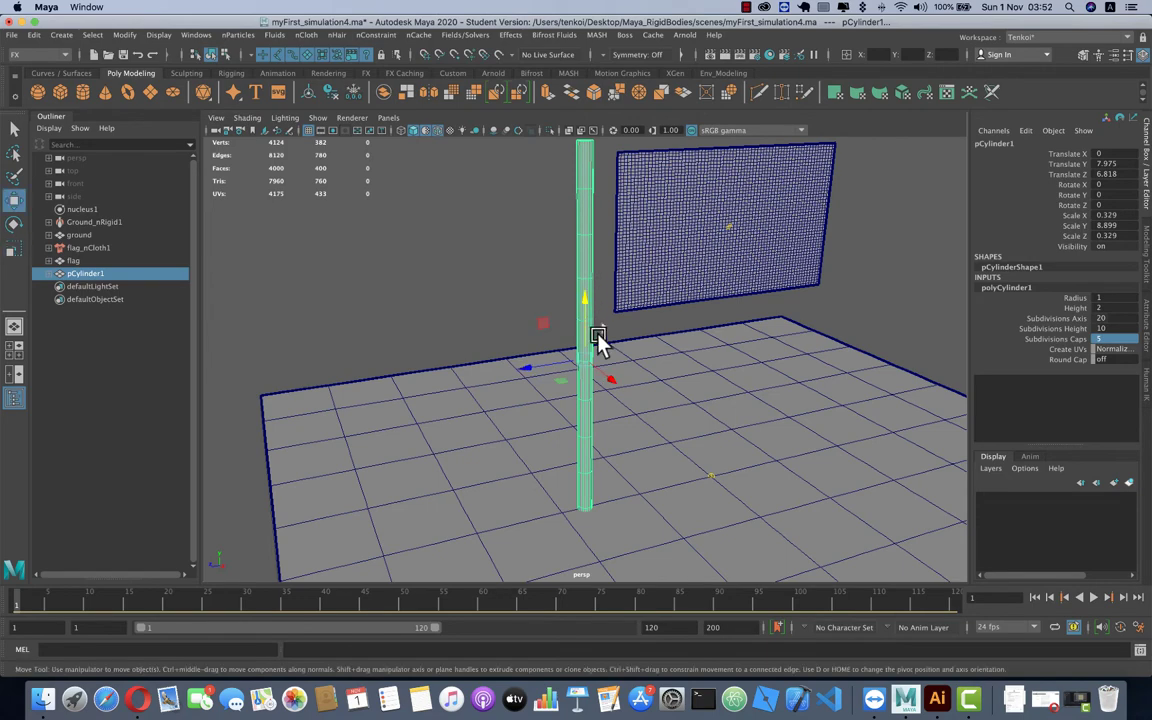
left_click_drag(543, 368, 558, 366)
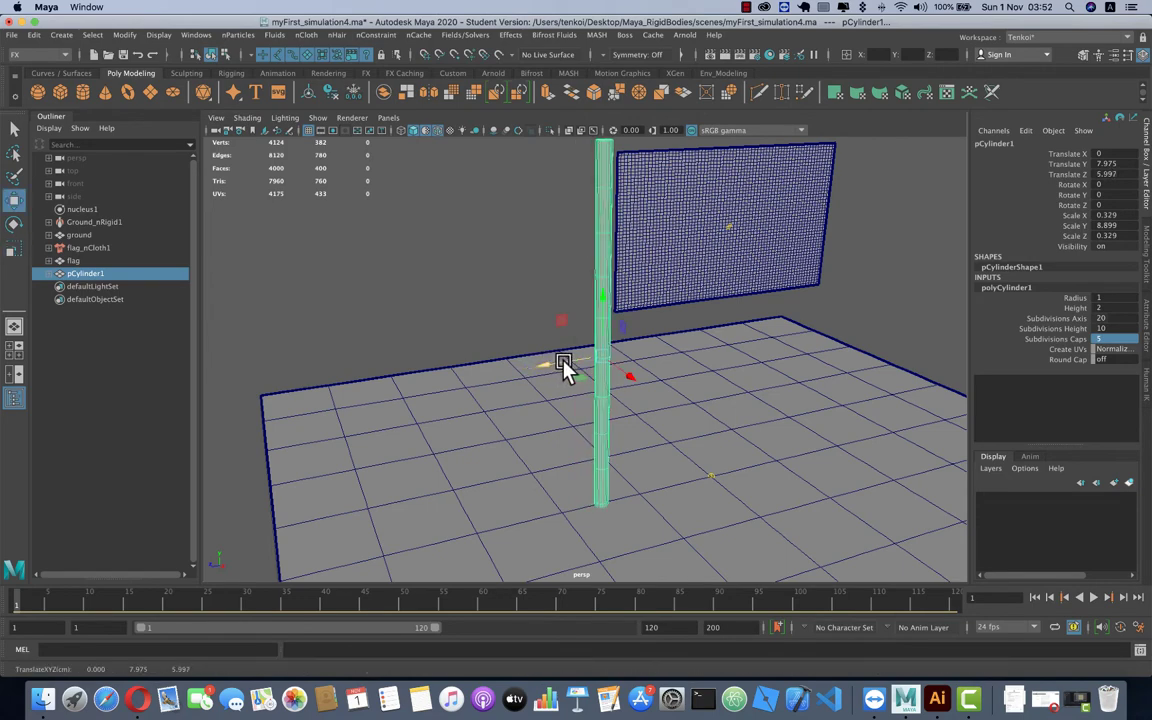
- Reselect the pole and lower it to Translate Y 7.541
scroll(580, 362, "down", 3)
left_click(592, 355, "shift")
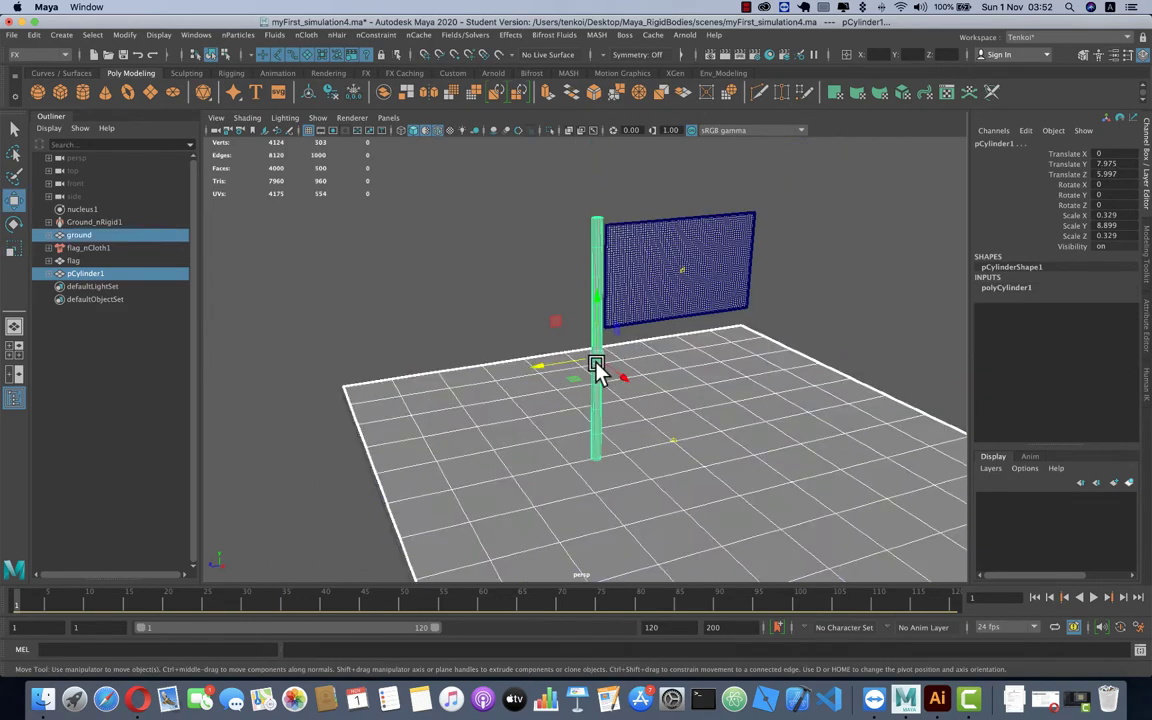
left_click(528, 268)
mouse_move(594, 350)
left_mouse_down("alt")
mouse_move(561, 360)
mouse_move(561, 342)
left_mouse_up("alt")
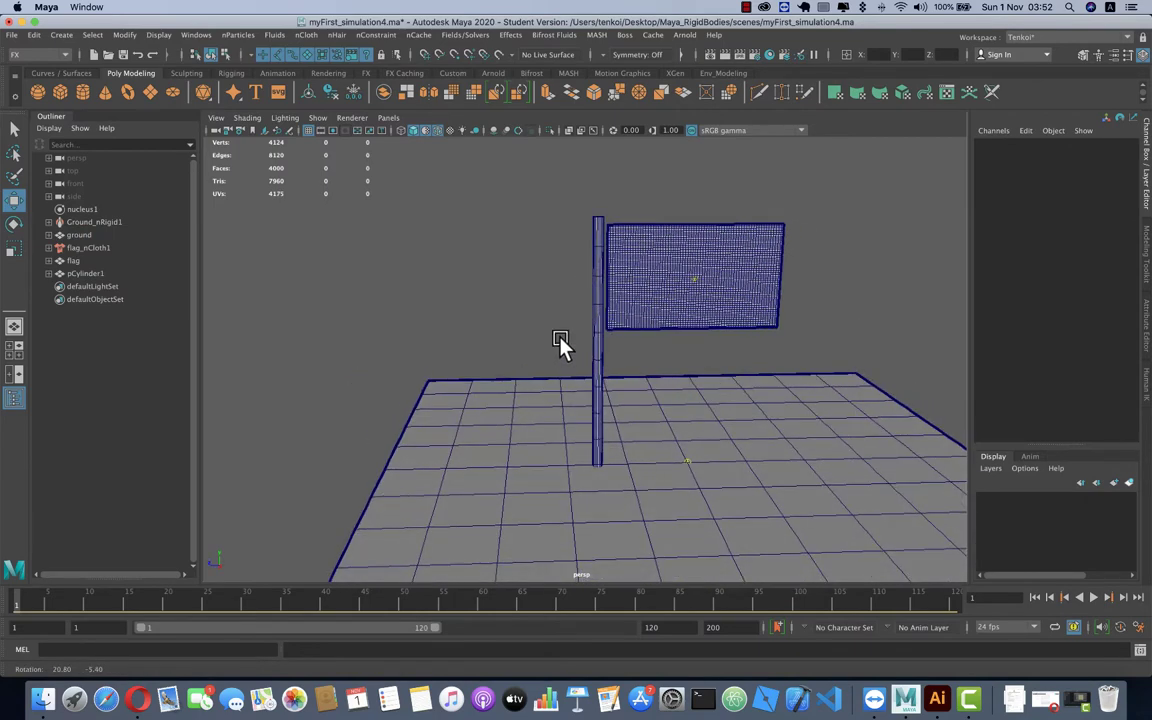
left_click(596, 291)
left_click_drag(599, 304, 625, 357)
scroll(625, 357, "up", 3)
scroll(628, 340, "up", 2)
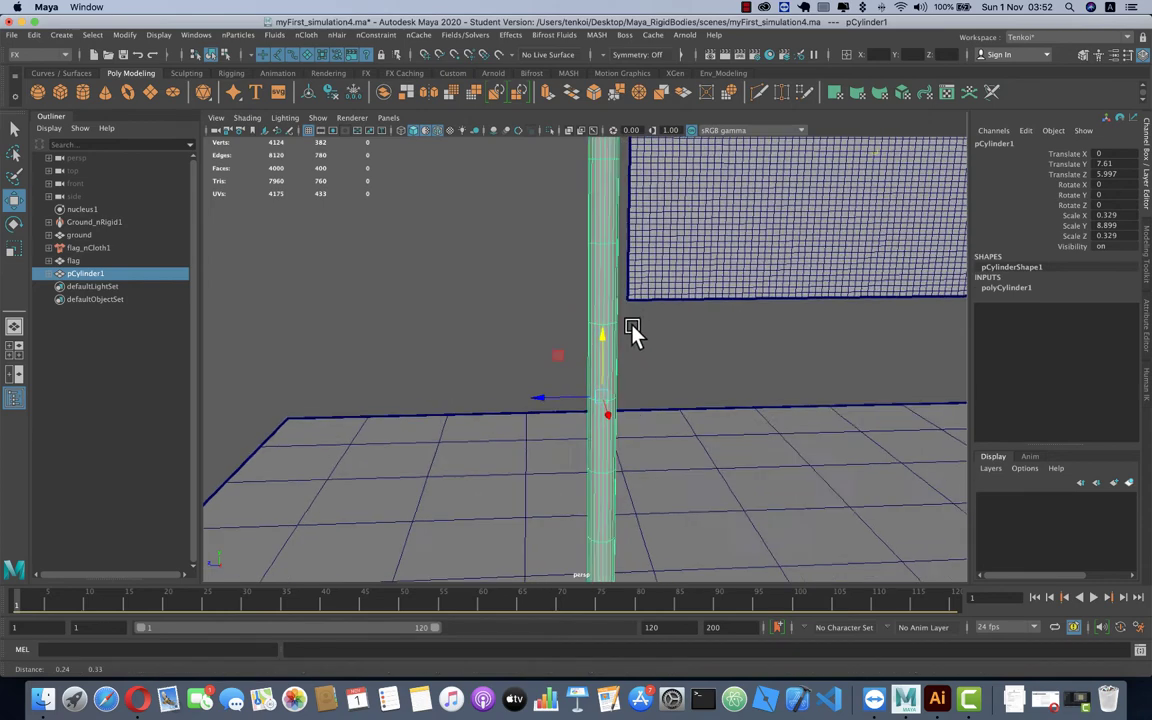
scroll(600, 360, "up", 2)
scroll(560, 320, "down", 3)
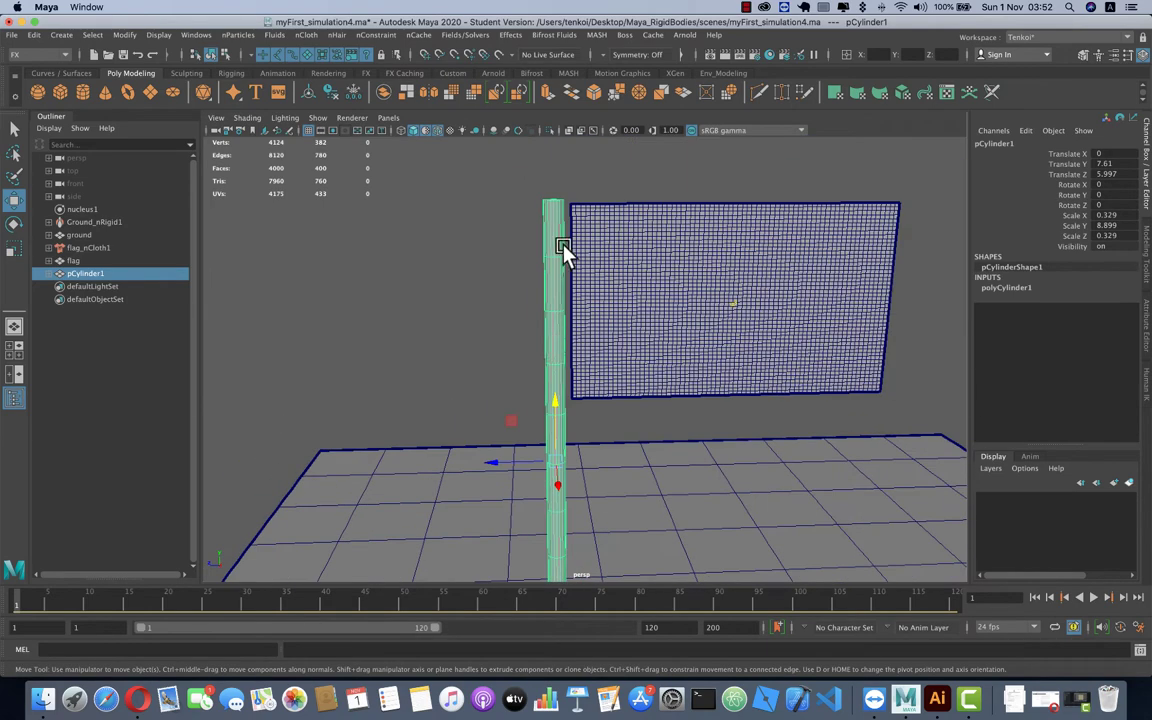
left_click_drag(559, 411, 556, 406)
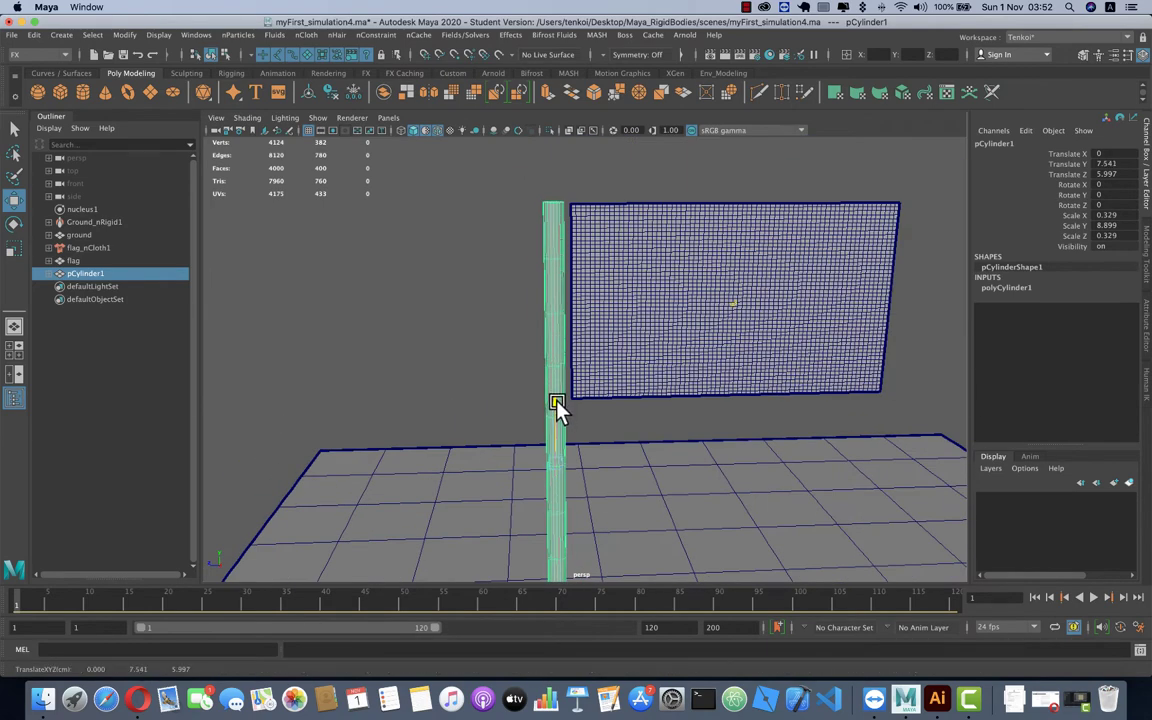
- Select the flag's top and bottom pole-side corner vertices
left_click(372, 36)
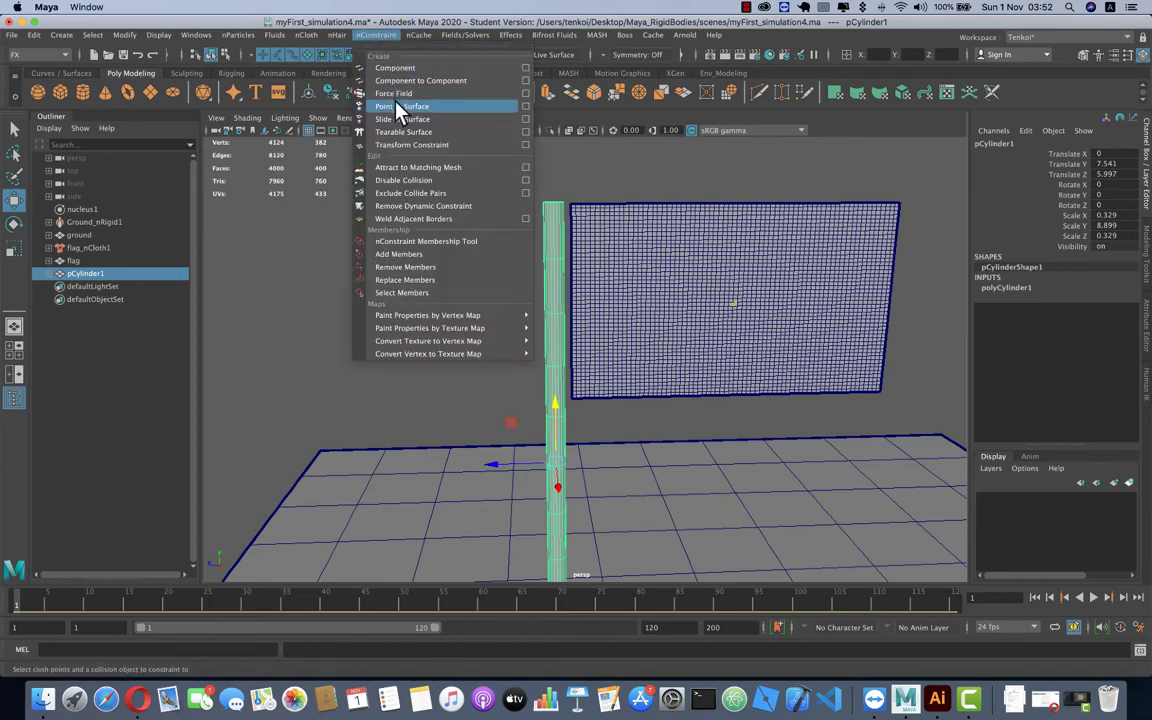
left_click(596, 244)
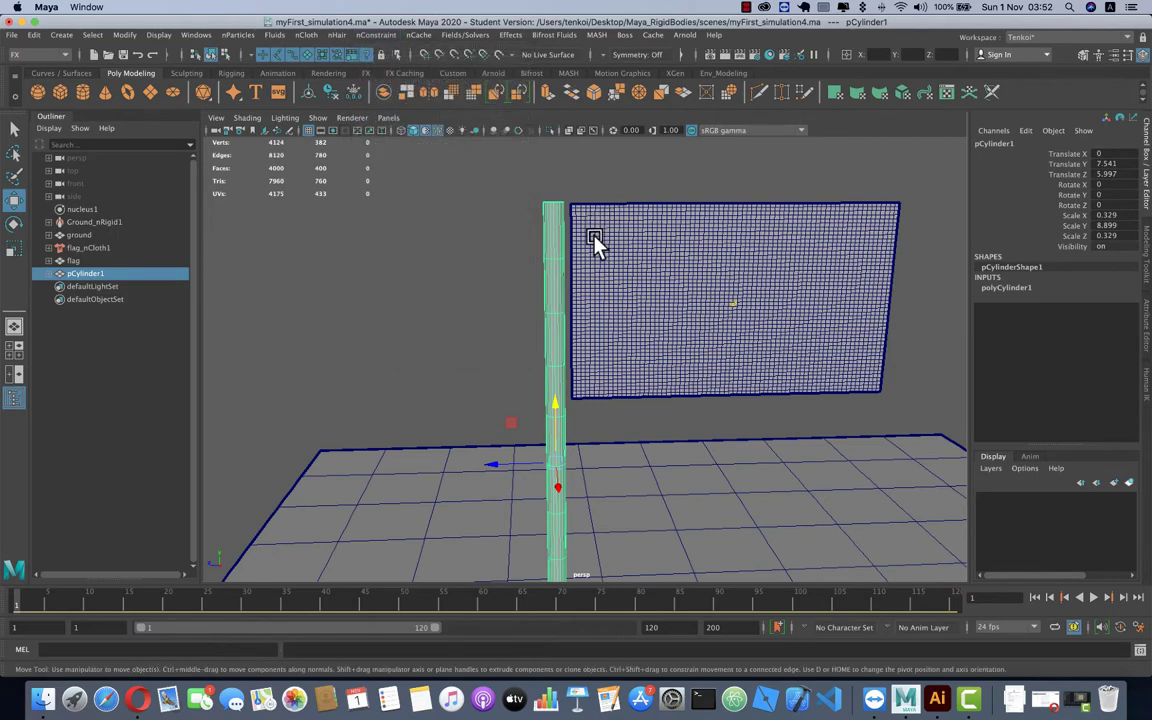
scroll(594, 240, "up", 3)
mouse_move(594, 242)
left_mouse_down("alt")
mouse_move(576, 260)
mouse_move(566, 314)
mouse_move(566, 260)
left_mouse_up("alt")
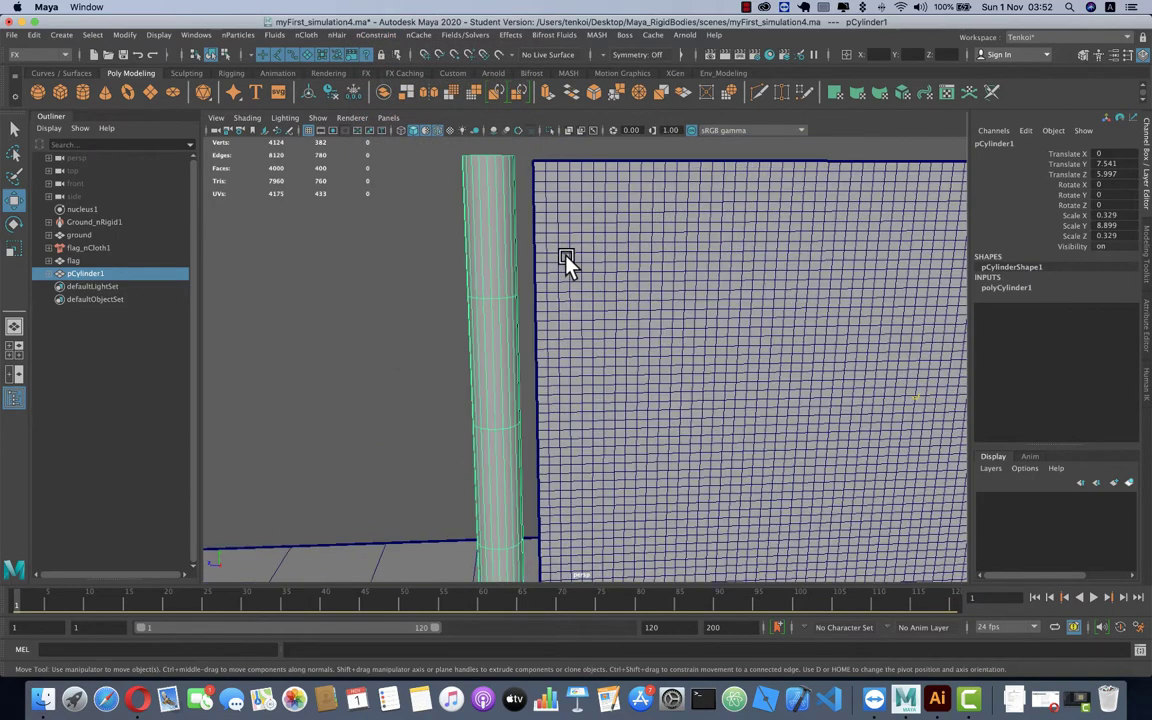
left_click(556, 205)
right_click_drag(556, 192, 505, 180)
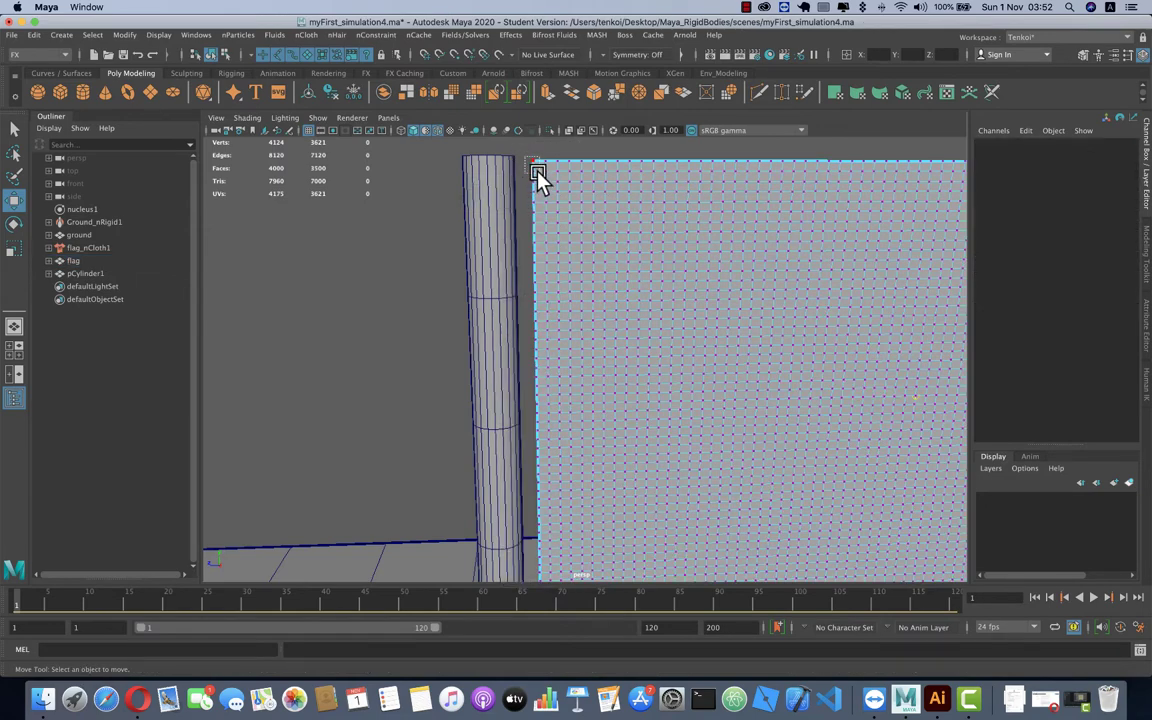
left_click(537, 175)
left_click_drag(548, 365, 527, 410, "alt")
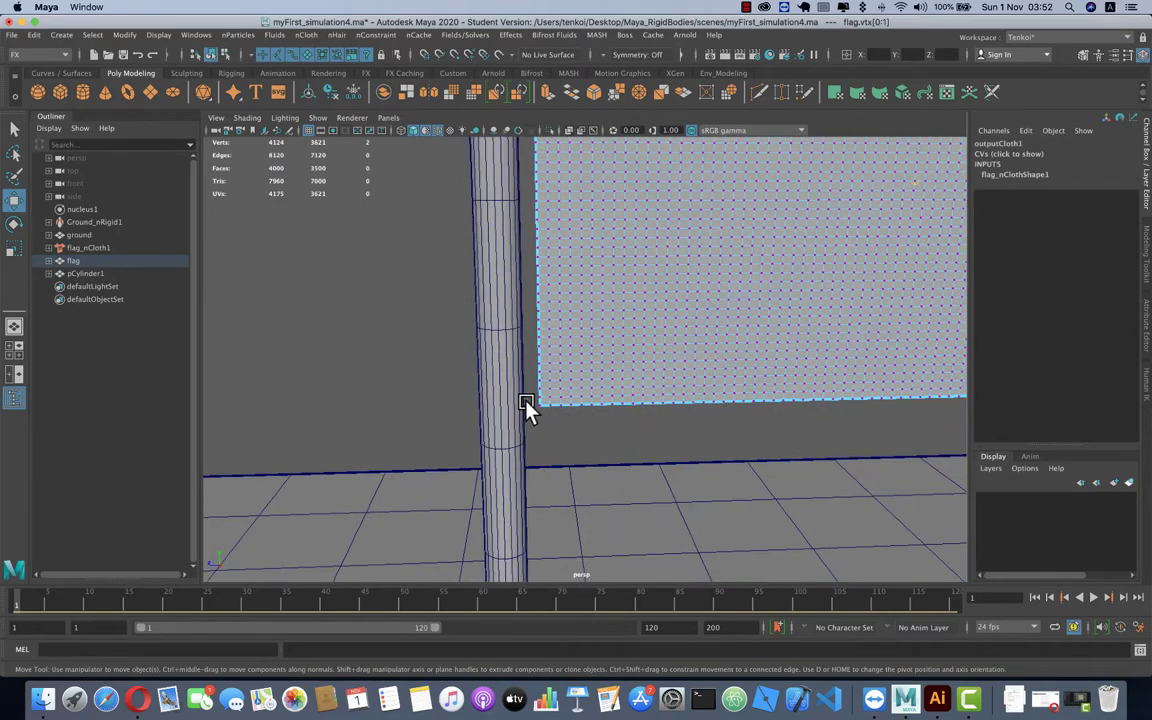
left_click(541, 421, "shift")
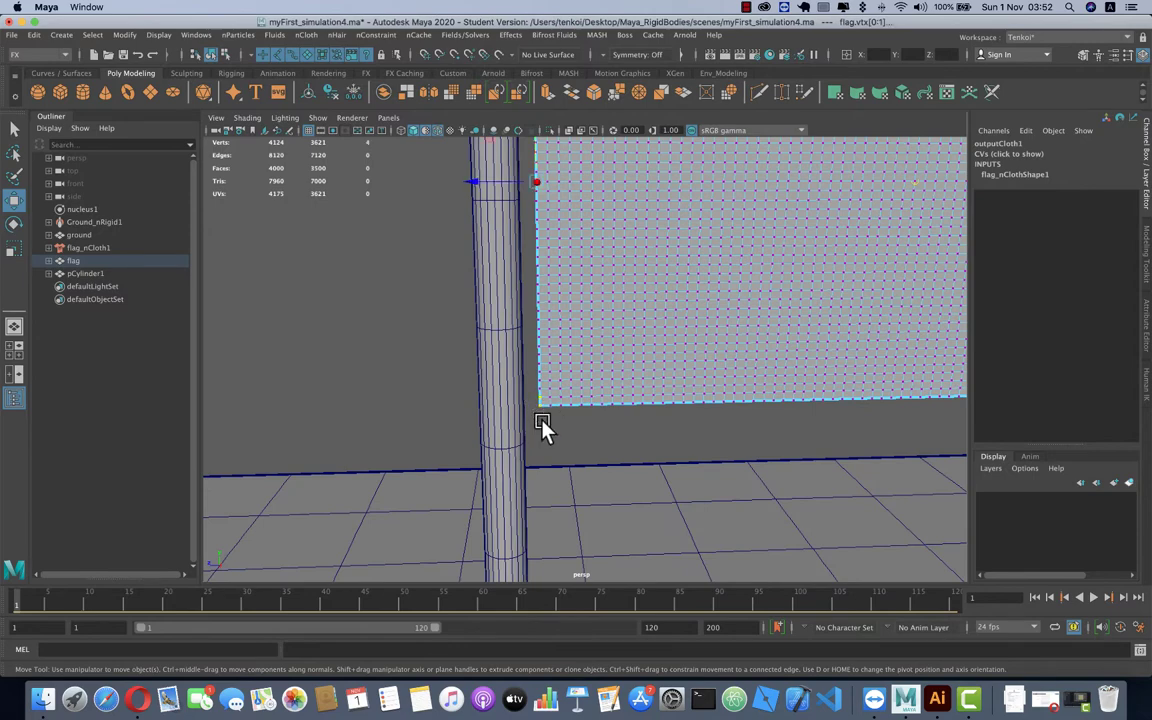
- Add pCylinder1 to the selection and pin the vertices with an nConstraint Point to Surface
scroll(543, 429, "up", 5)
scroll(512, 355, "down", 6)
left_click_drag(512, 355, 527, 318, "alt")
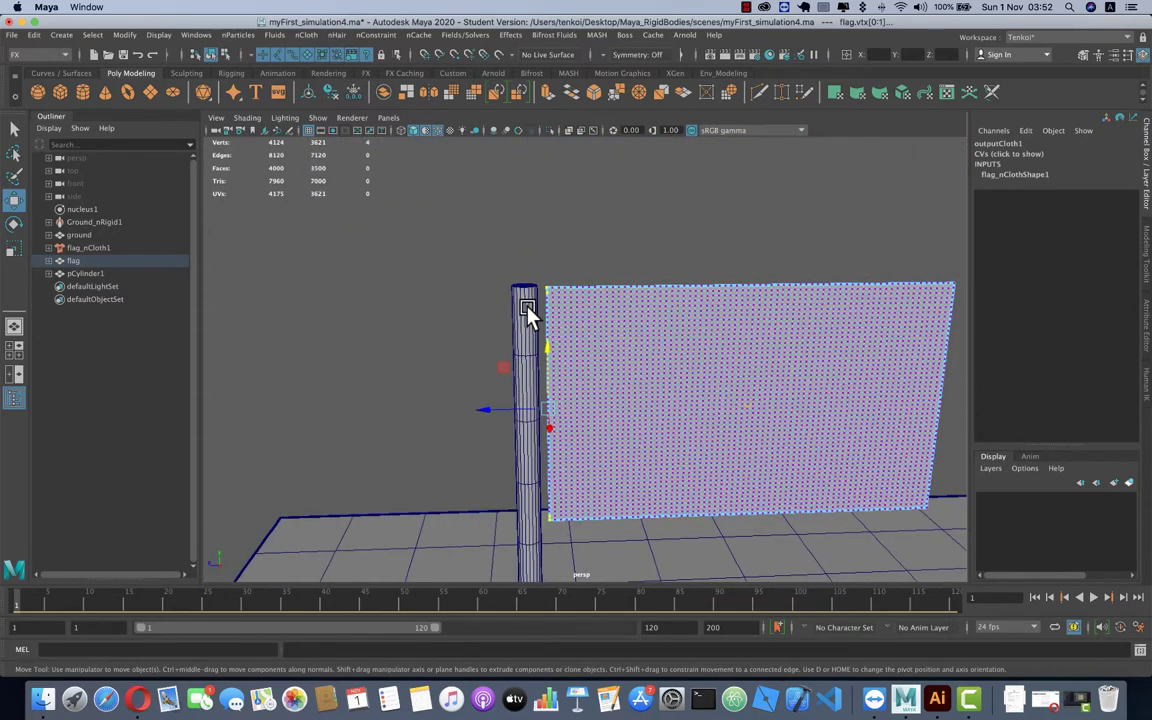
left_click(526, 307, "shift")
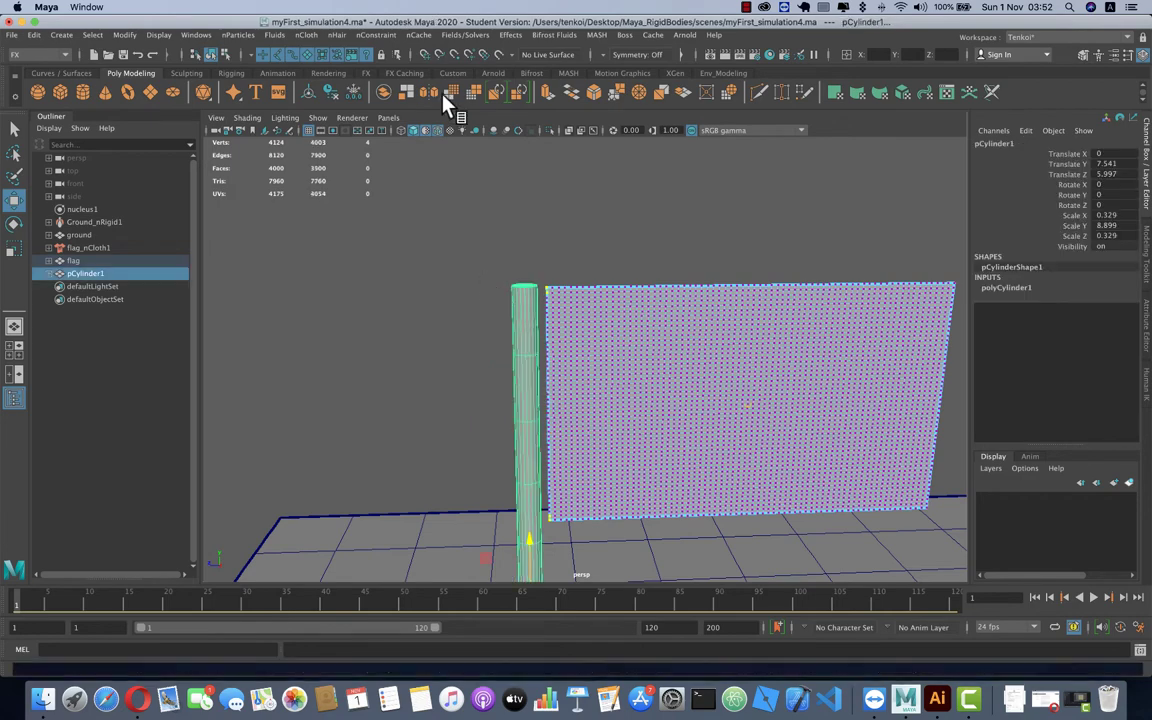
left_click(387, 38)
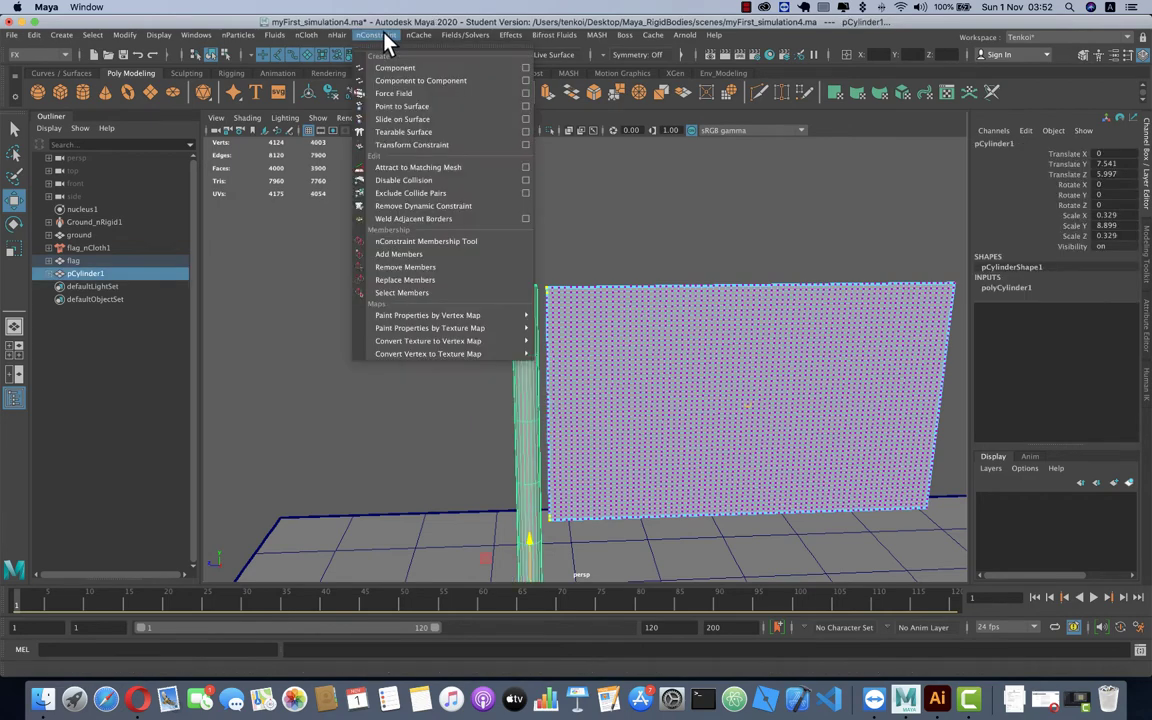
left_click(400, 107)
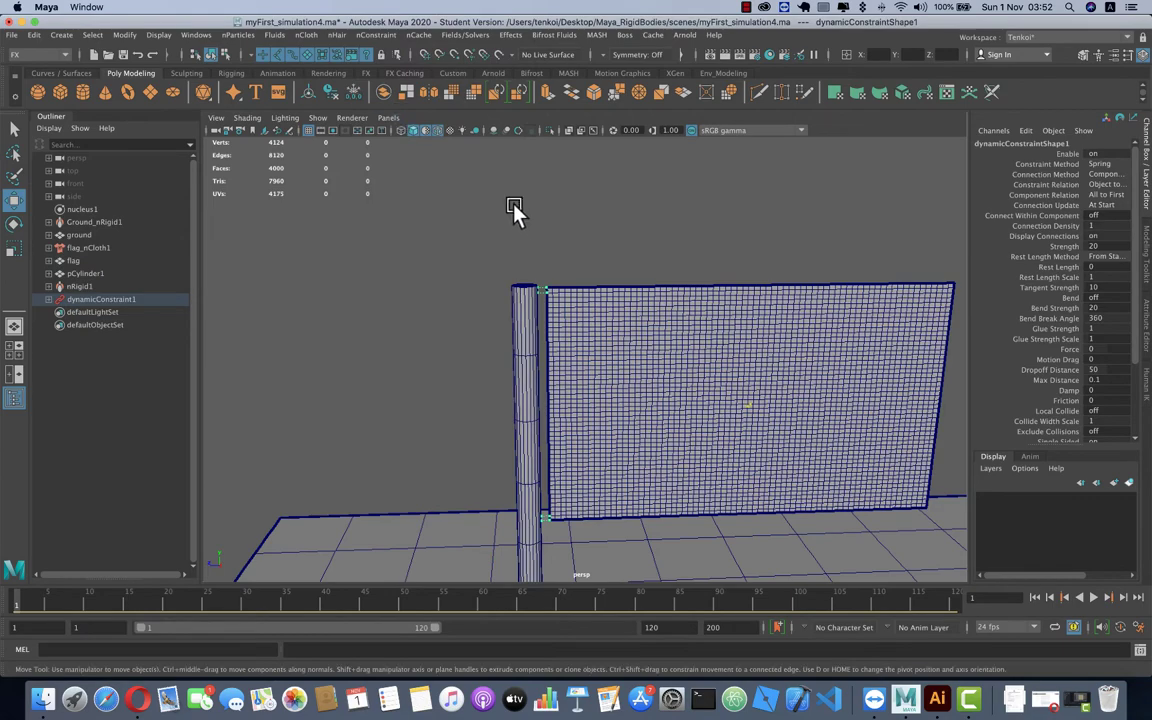
- Orbit and zoom to inspect the new constraint links between the flag and pole
scroll(553, 334, "up", 2)
scroll(537, 310, "up", 3)
scroll(483, 287, "up", 2)
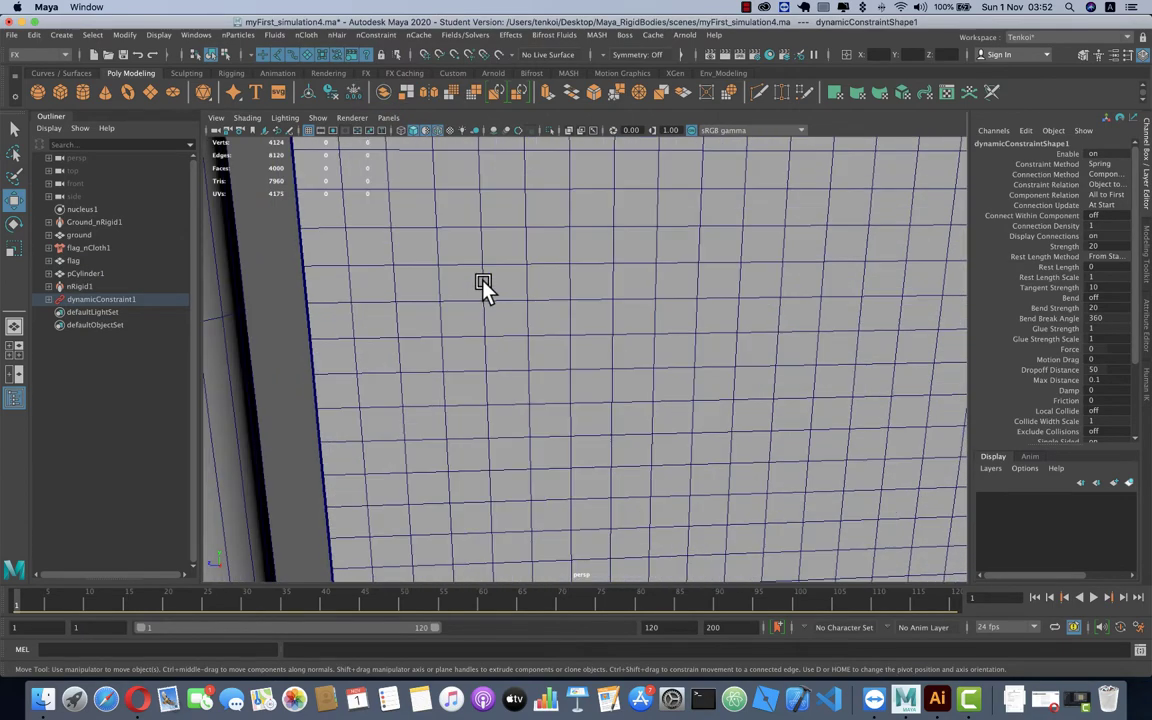
mouse_move(483, 288)
left_mouse_down("alt")
mouse_move(432, 267)
mouse_move(488, 288)
mouse_move(497, 385)
mouse_move(514, 360)
left_mouse_up("alt")
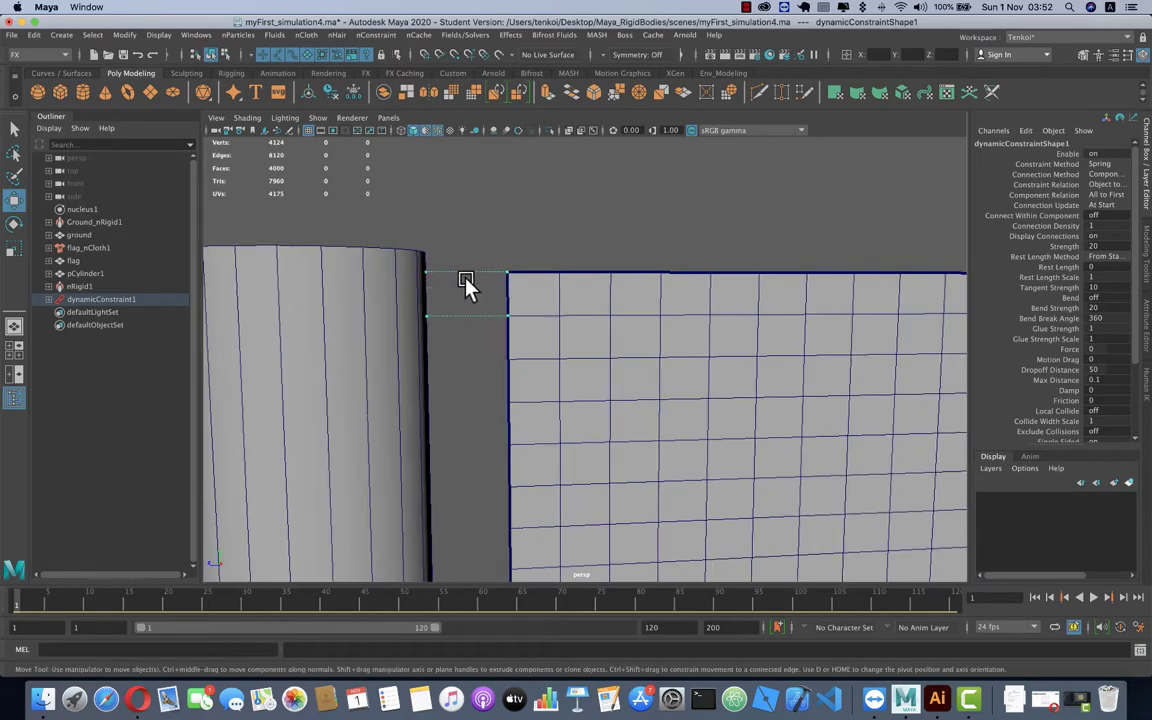
scroll(459, 297, "down", 3)
scroll(509, 344, "down", 2)
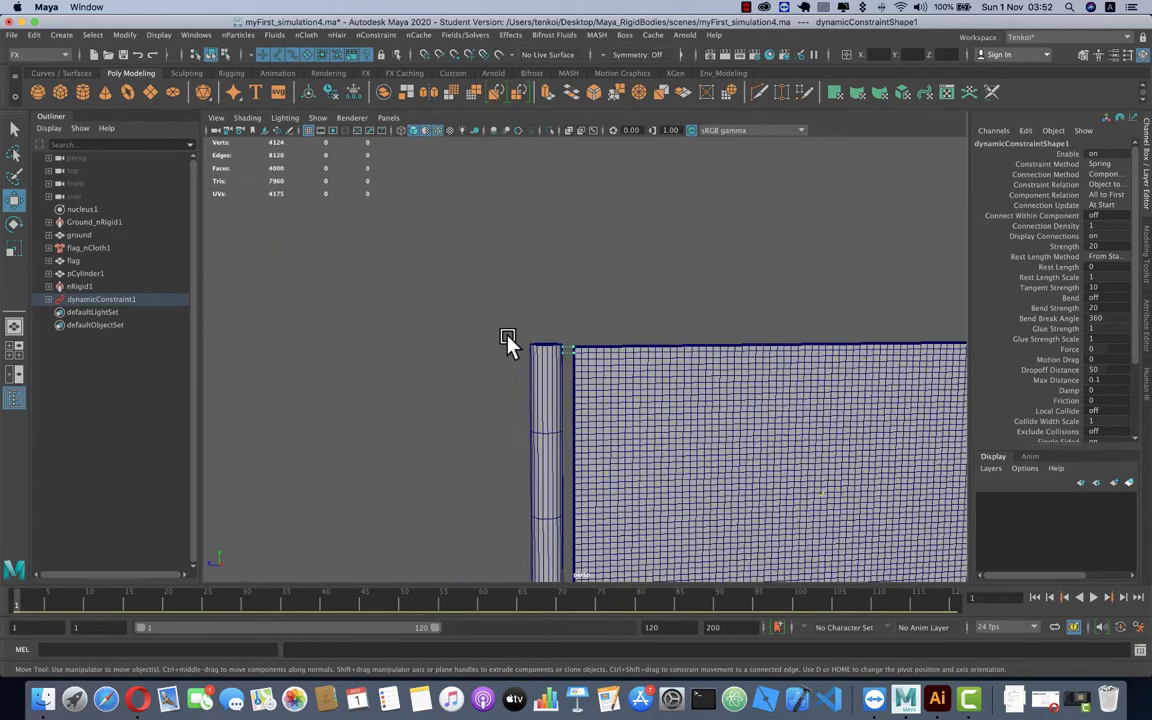
scroll(607, 398, "down", 3)
middle_click_drag(607, 398, 527, 262, "alt")
mouse_move(527, 262)
left_mouse_down("alt")
mouse_move(501, 221)
mouse_move(535, 211)
mouse_move(540, 239)
mouse_move(612, 330)
left_mouse_up("alt")
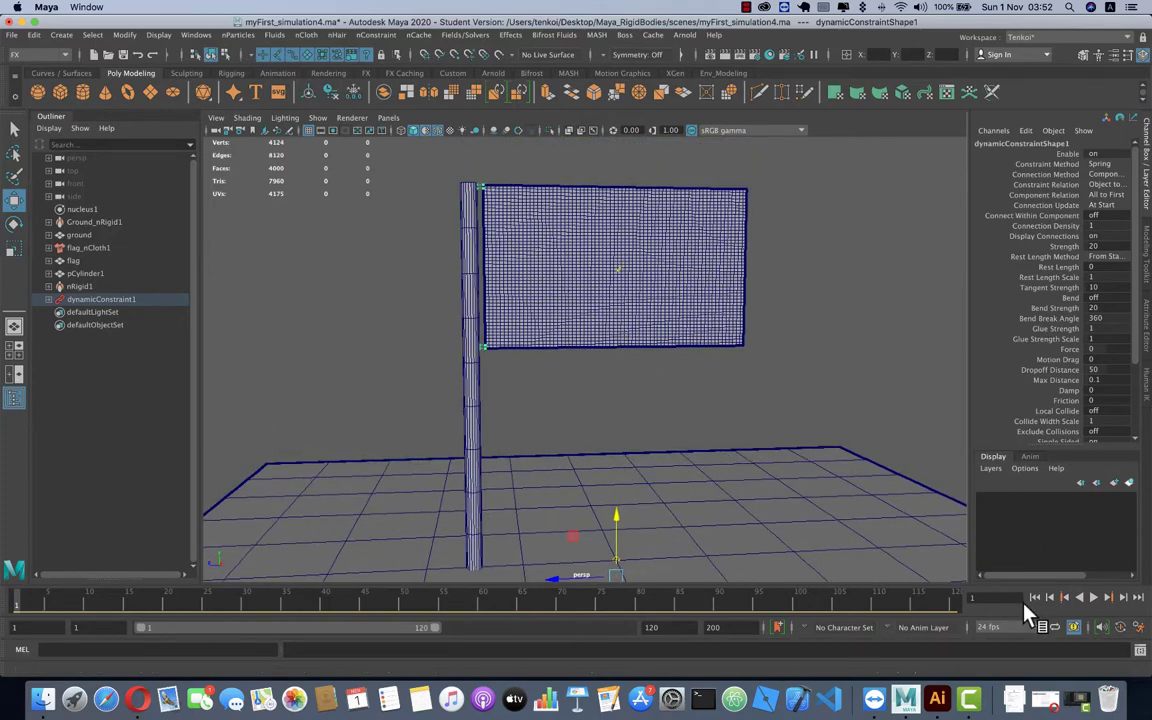
left_click(1093, 598)
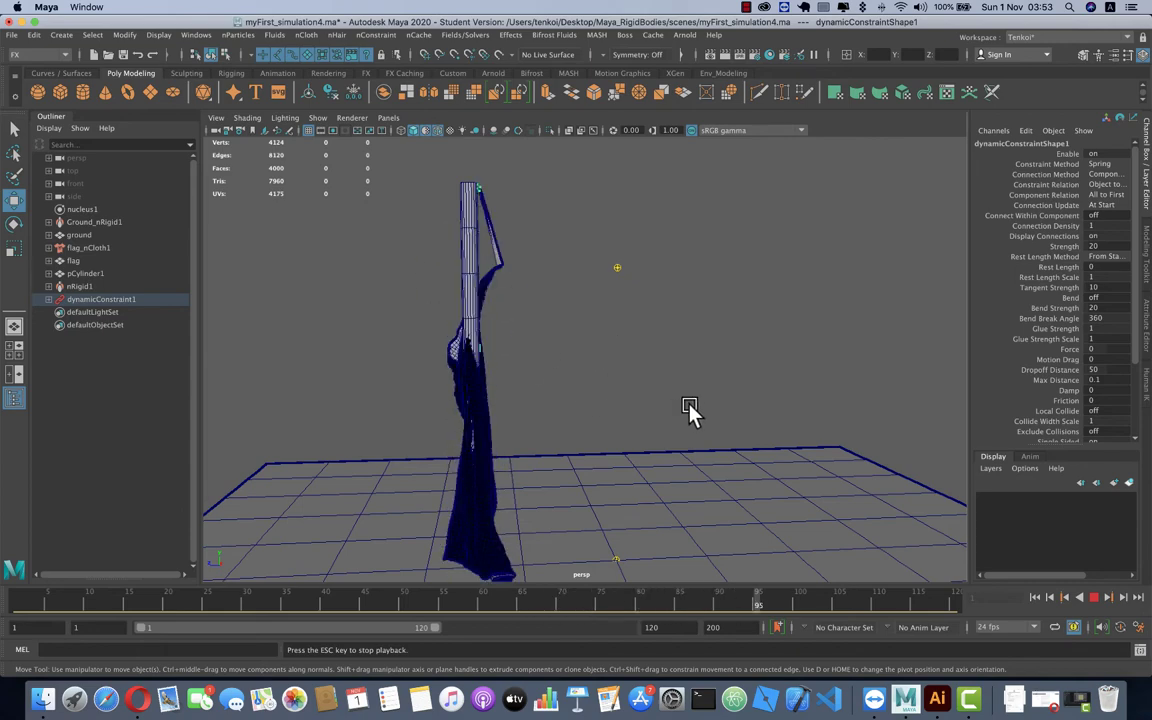
left_click(1035, 598)
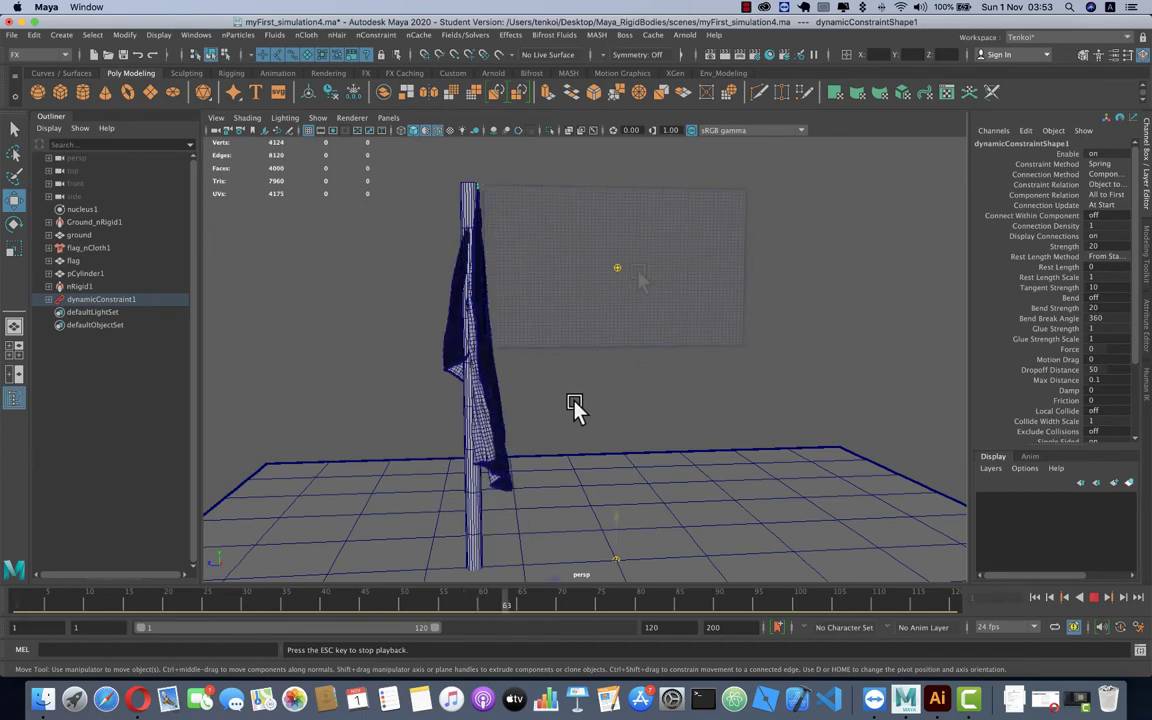
key("Escape")
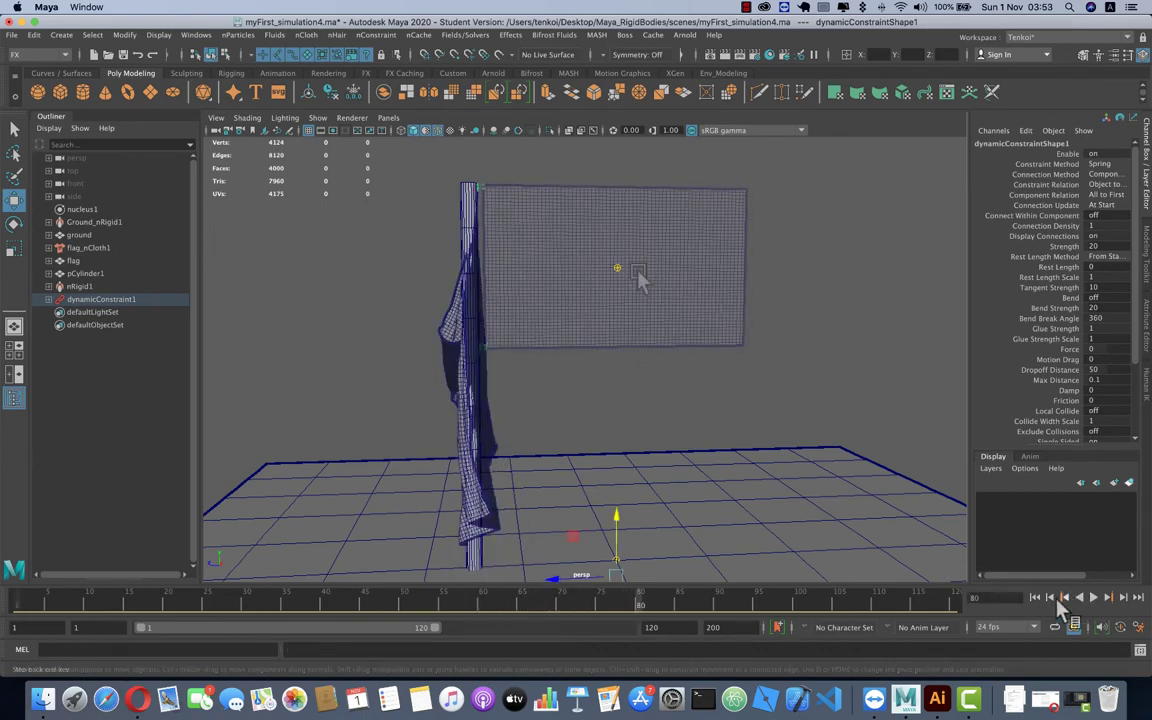
left_click(1035, 597)
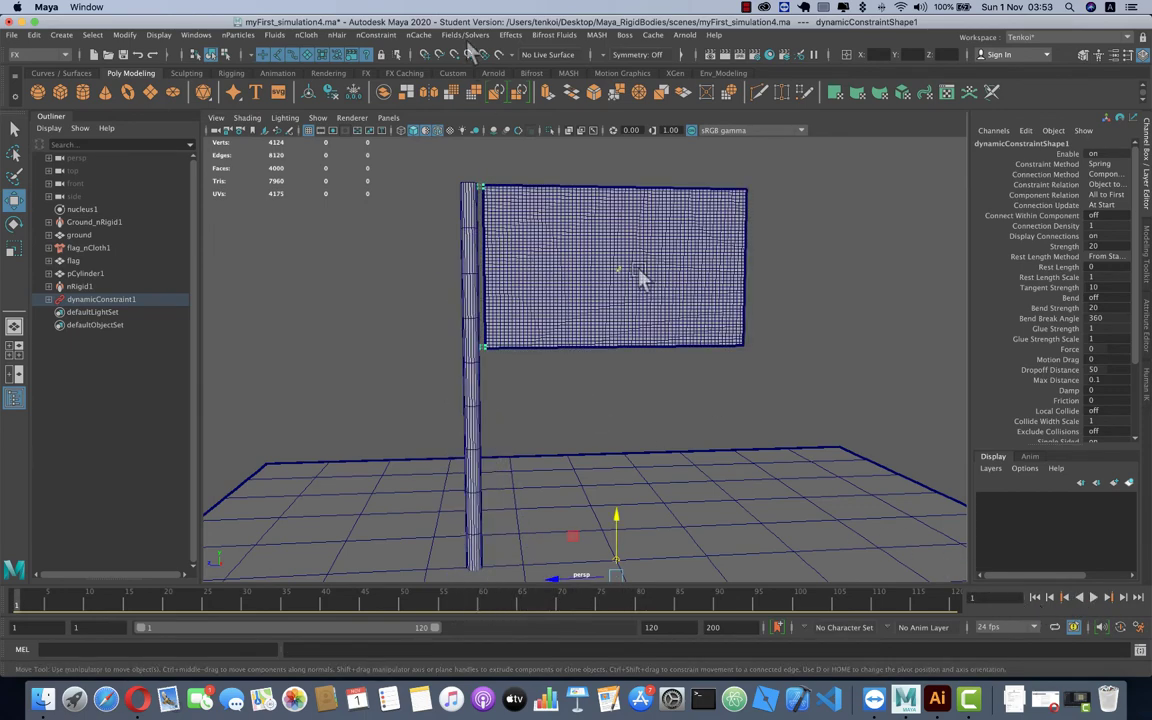
scroll(561, 321, "up", 2)
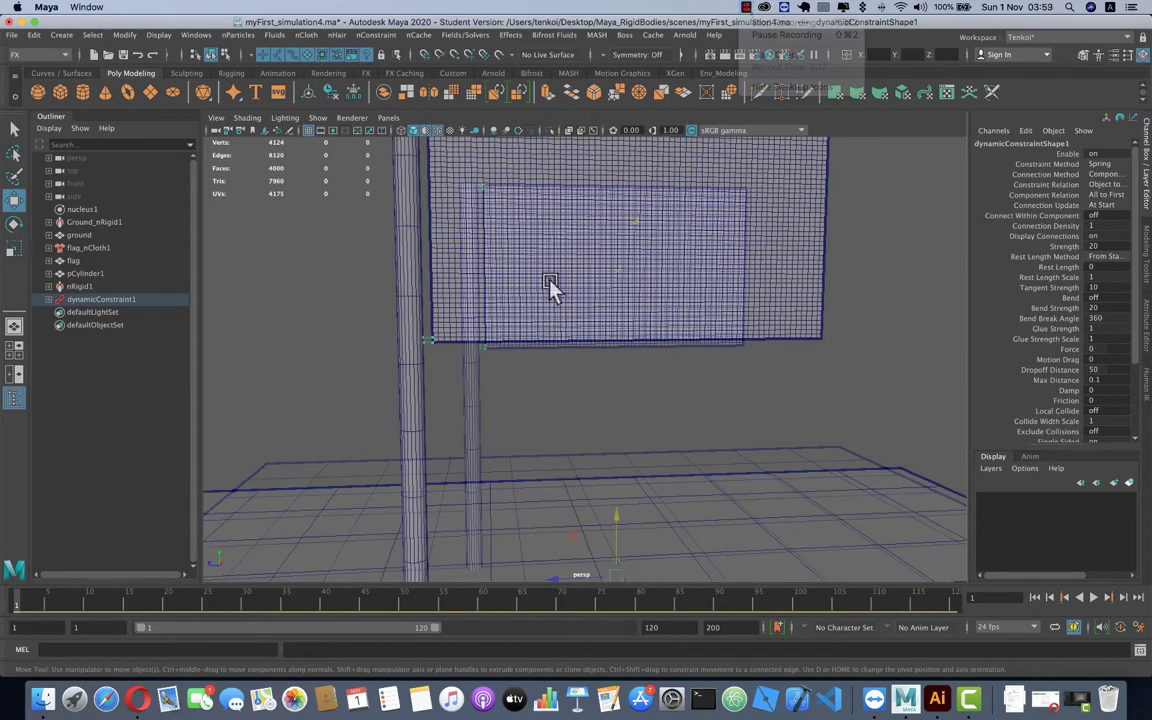
left_click_drag(556, 270, 586, 334, "alt")
scroll(590, 334, "down", 2)
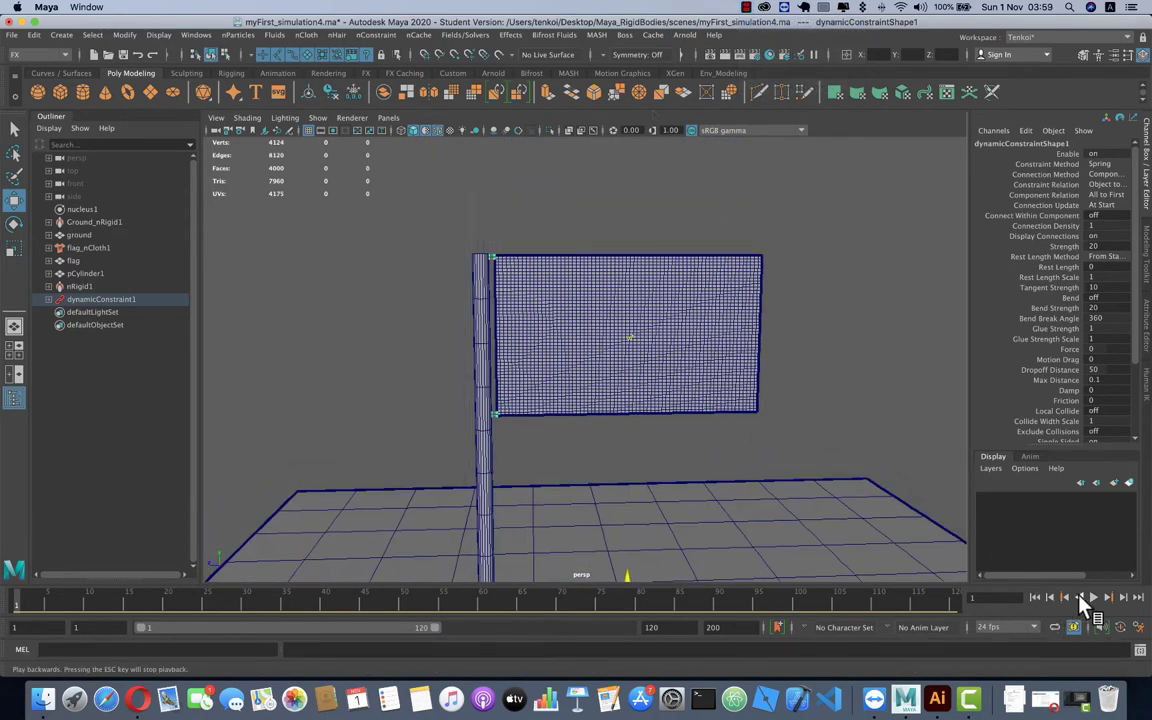
left_click(1094, 597)
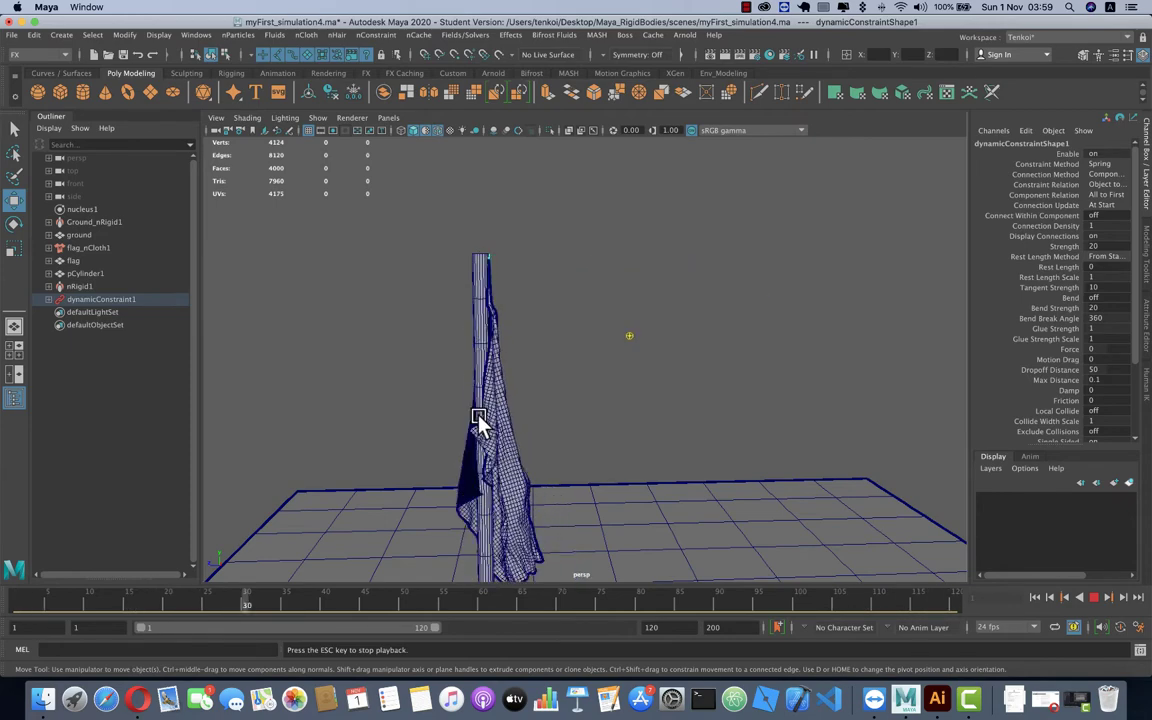
left_click(1093, 597)
left_click(1034, 597)
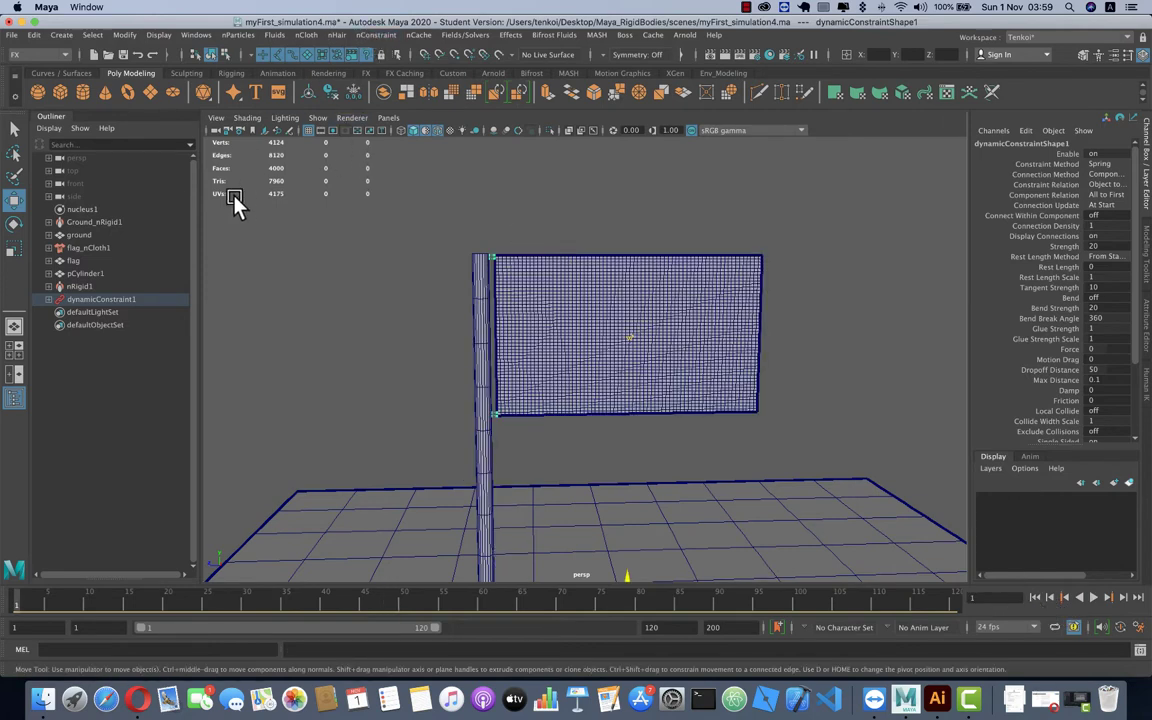
- Add the 'pole_' prefix to dynamicConstraint1, which becomes dpole_ynamicConstraint1
right_click(92, 302)
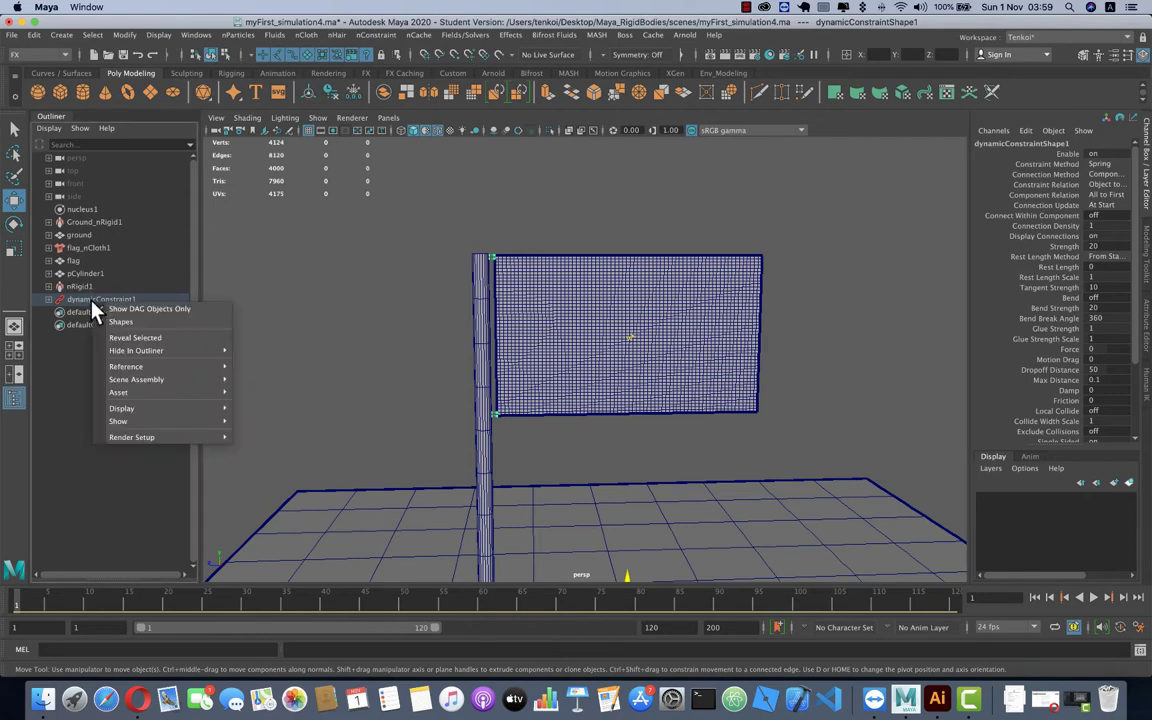
key("Escape")
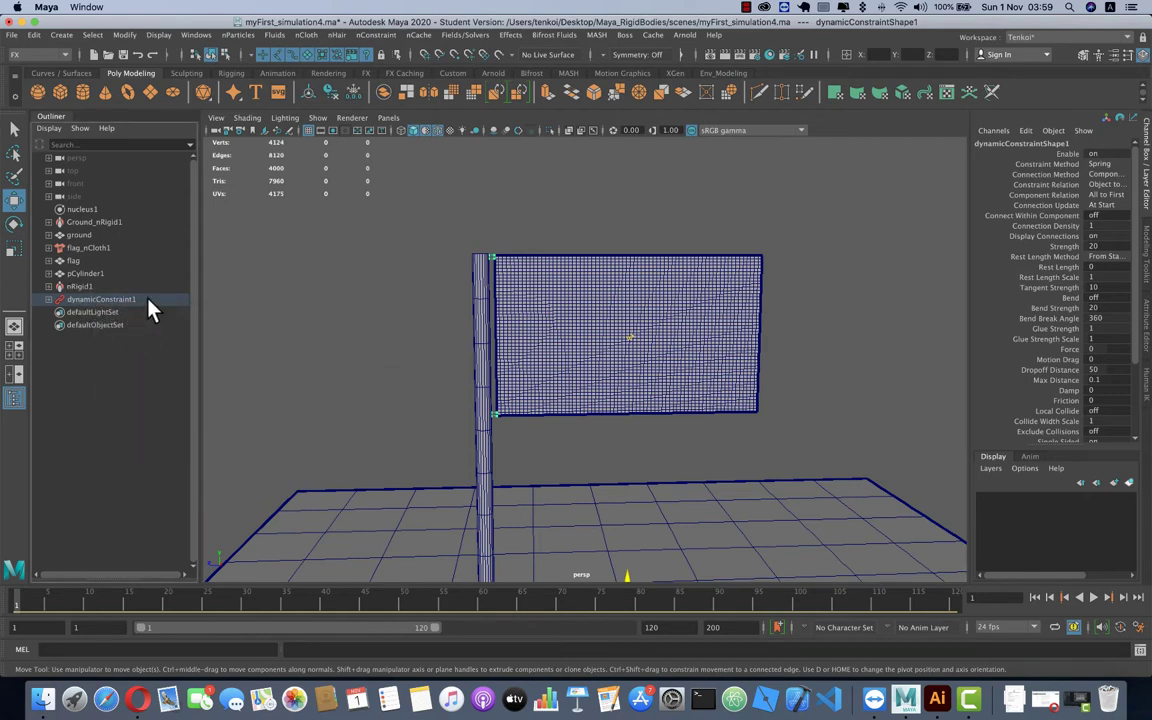
right_click(147, 298)
left_click(75, 300)
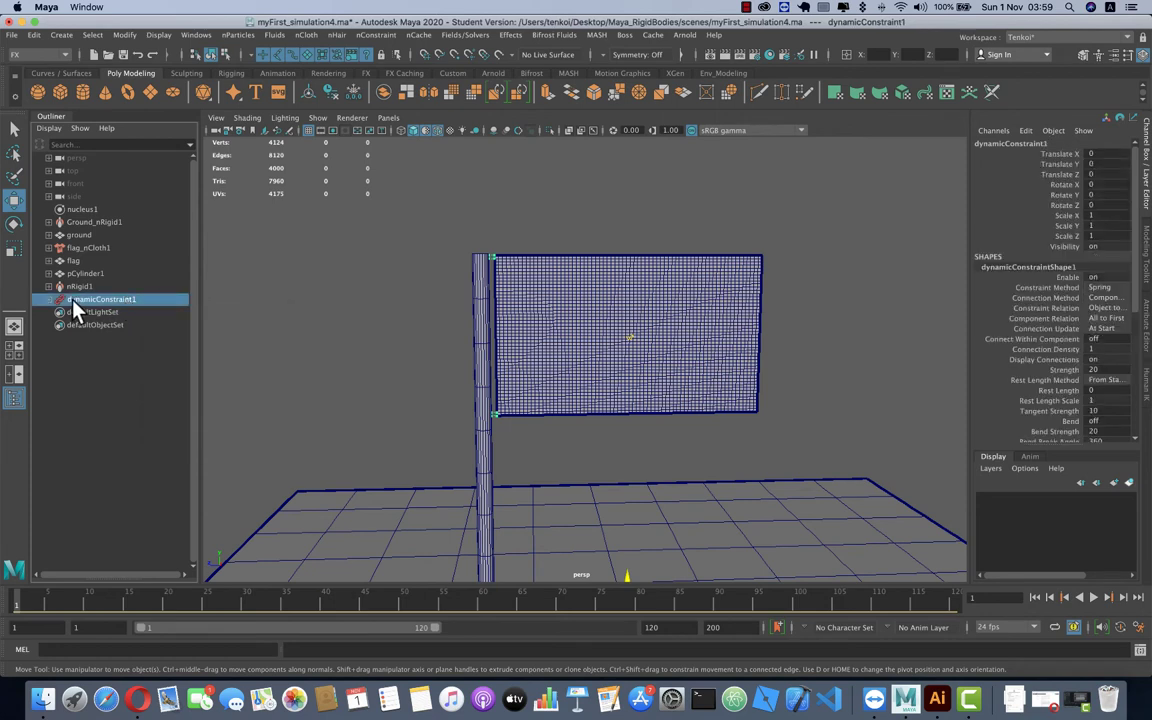
double_click(74, 302)
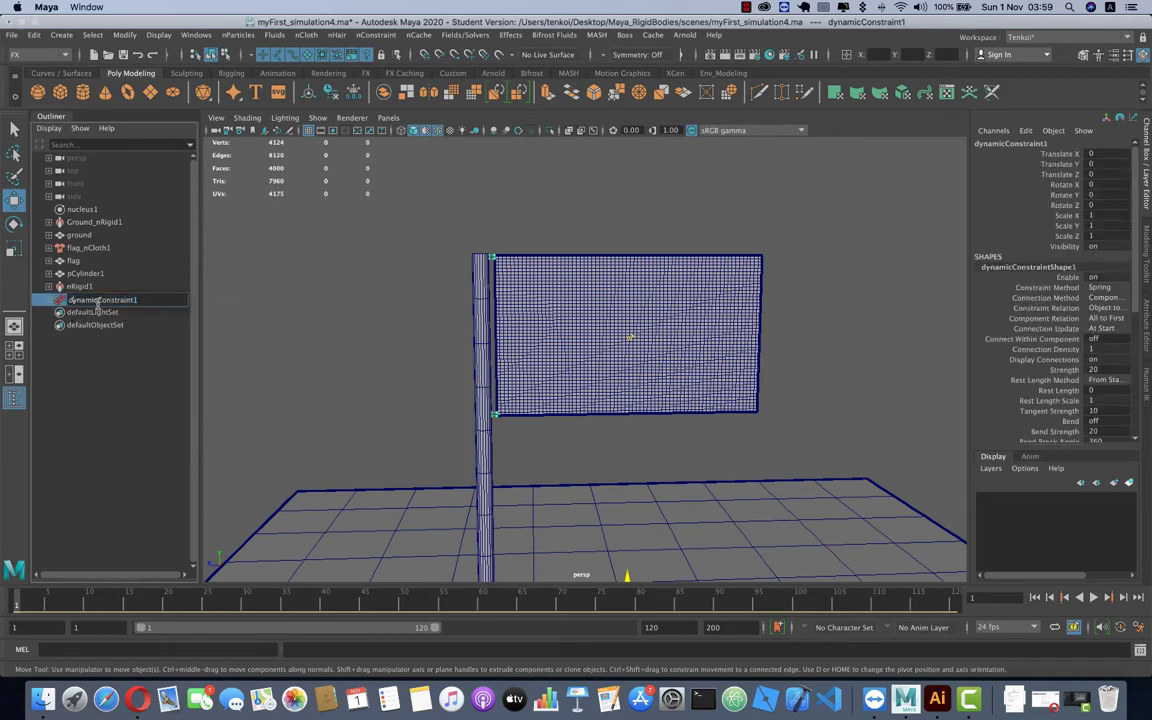
type("pole_")
key("Return")
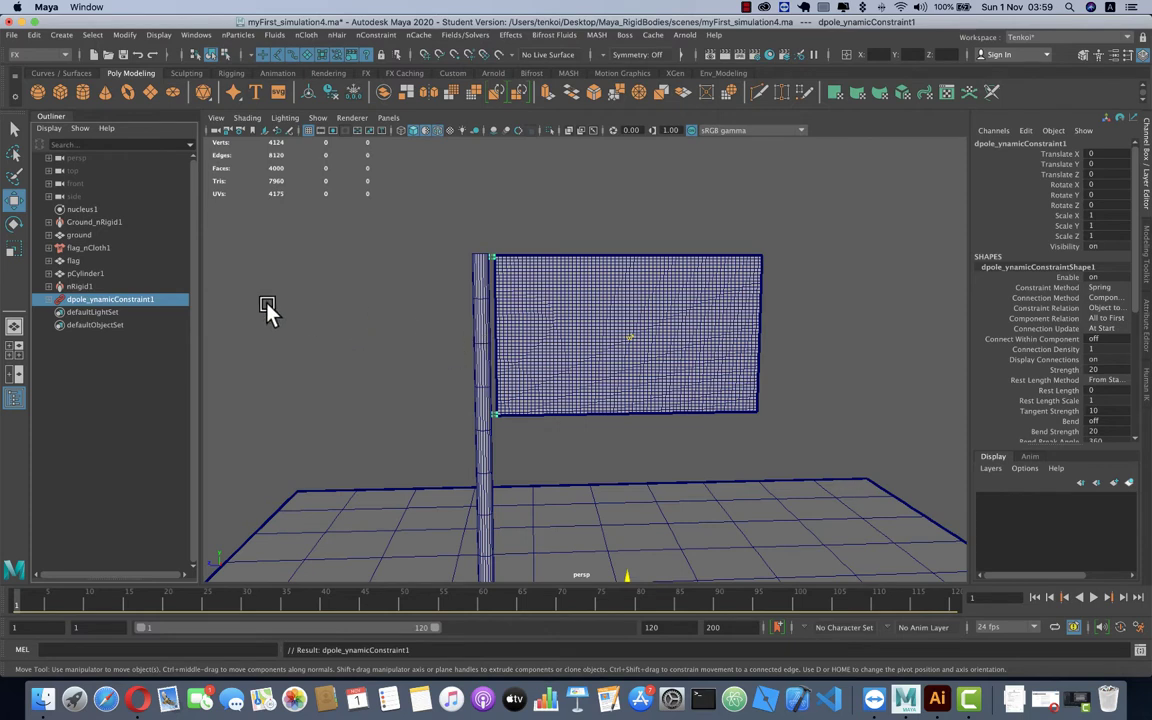
- Rename nRigid1 to pole_nRigid1 in the Outliner
left_click(82, 287)
right_click(80, 287)
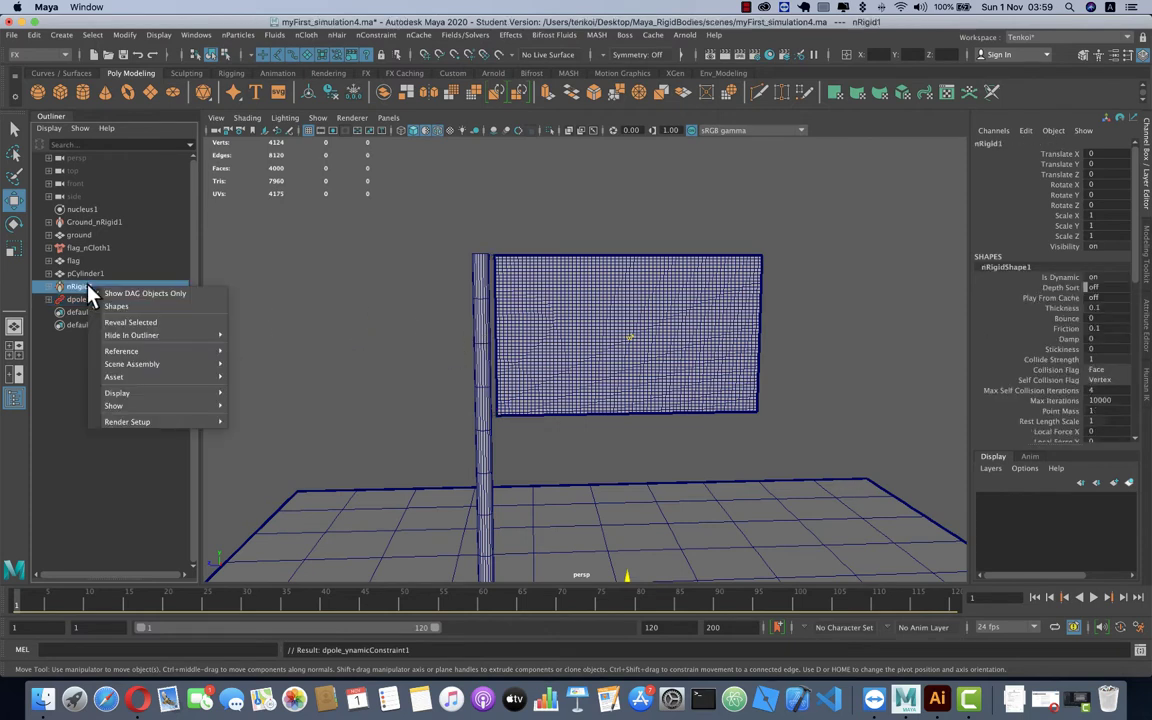
left_click(78, 290)
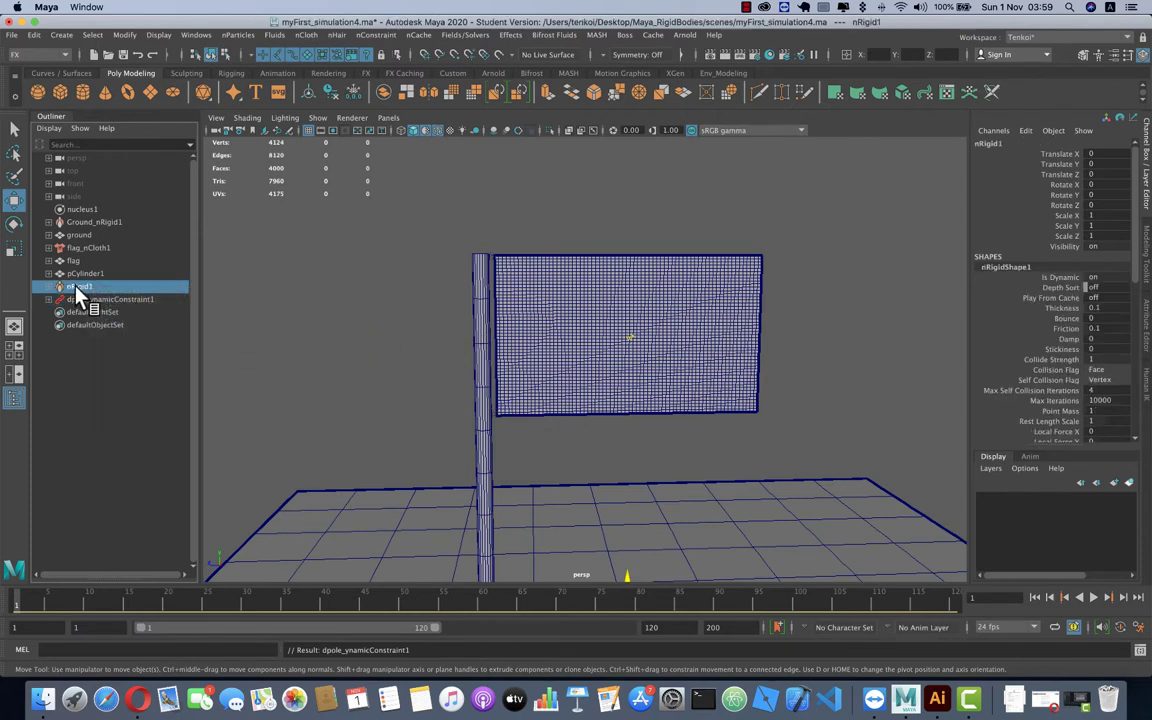
double_click(72, 288)
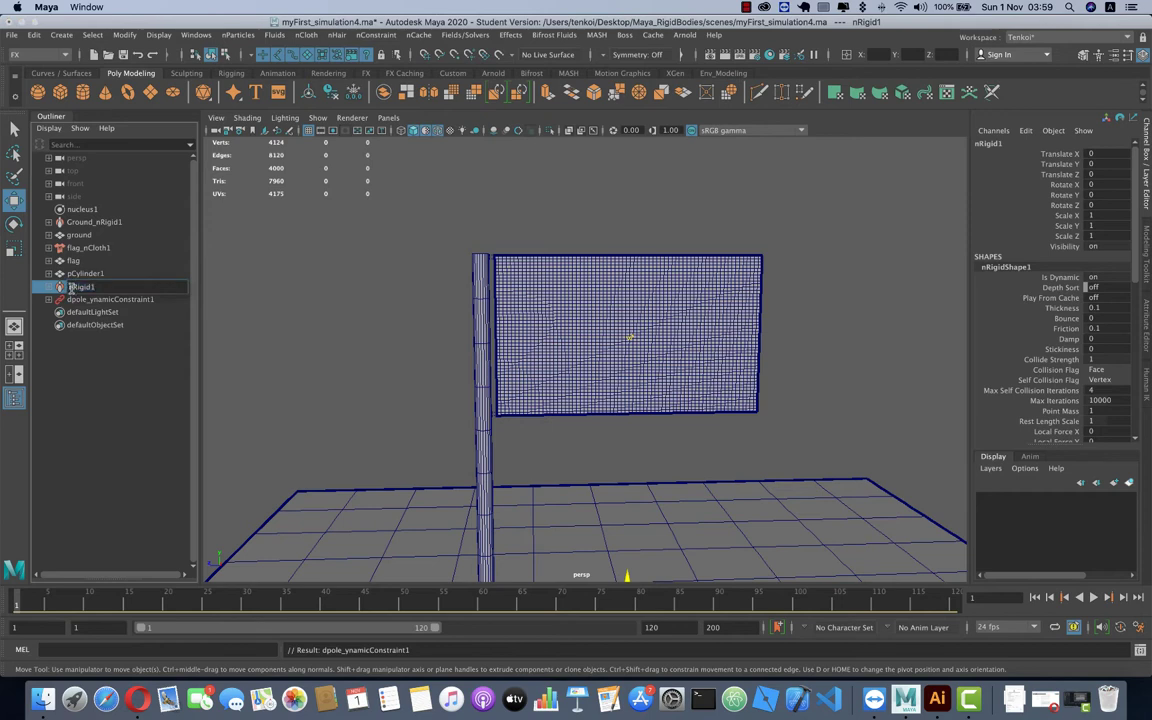
type("pole_")
key("Return")
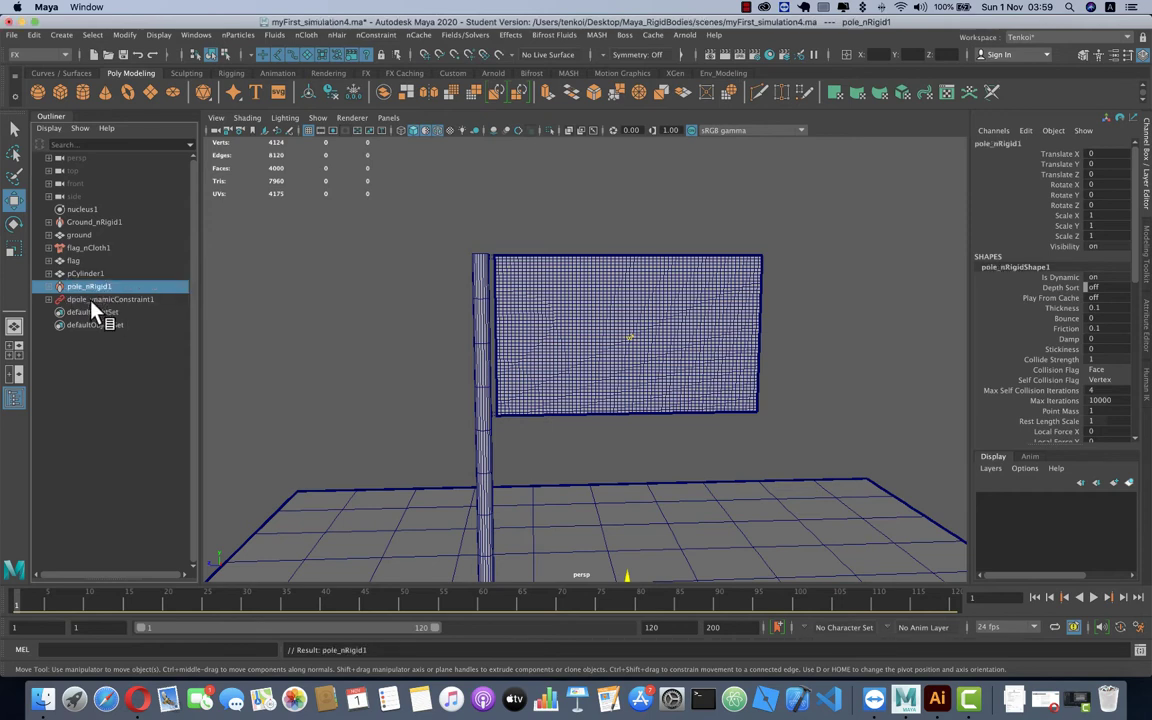
- Show pole_nRigid1's attributes, then play and stop the flag simulation
left_click(1138, 320)
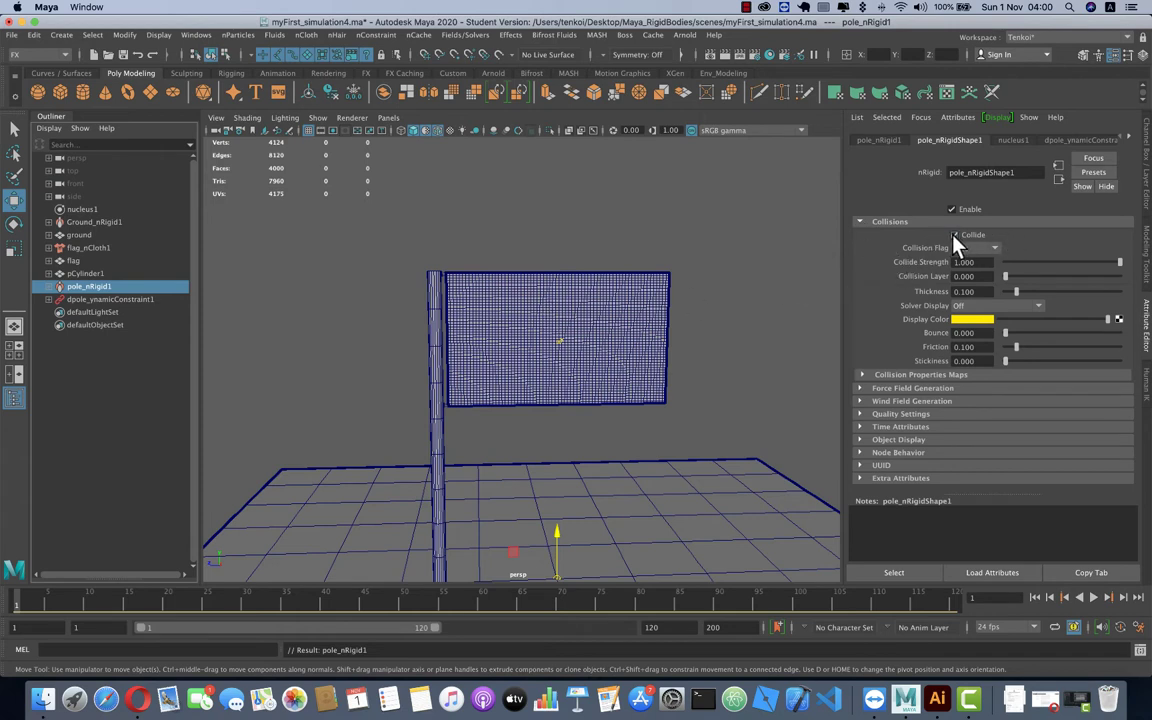
left_click(1093, 598)
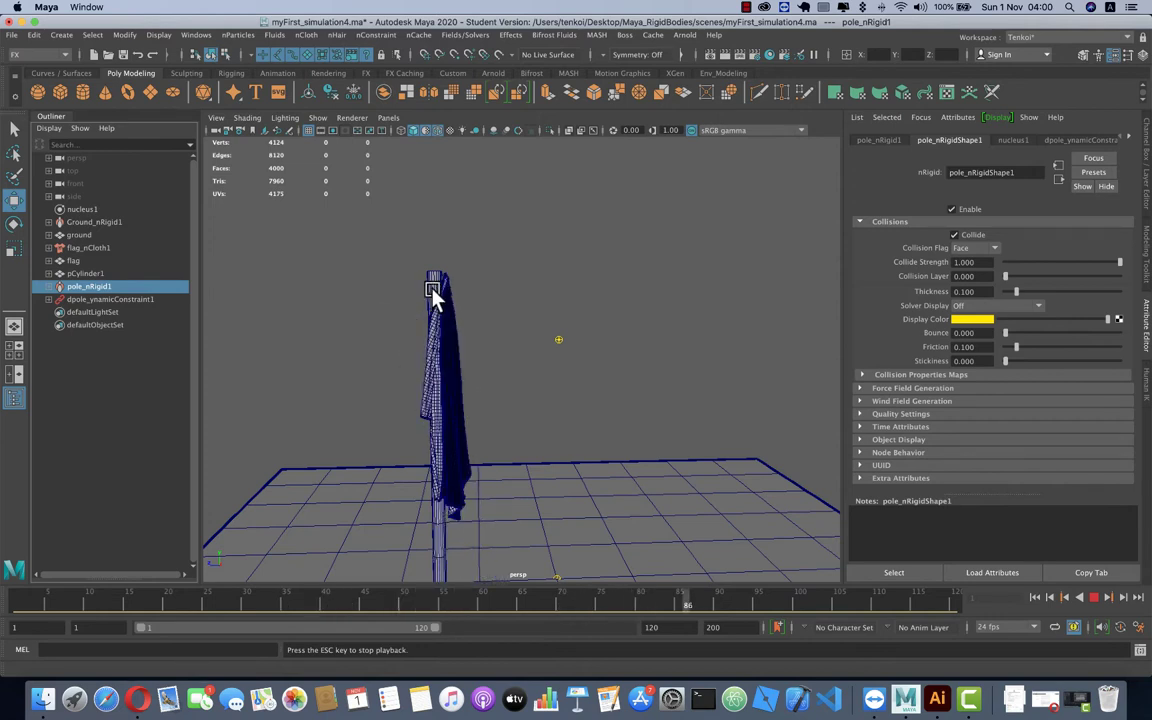
left_click(1094, 598)
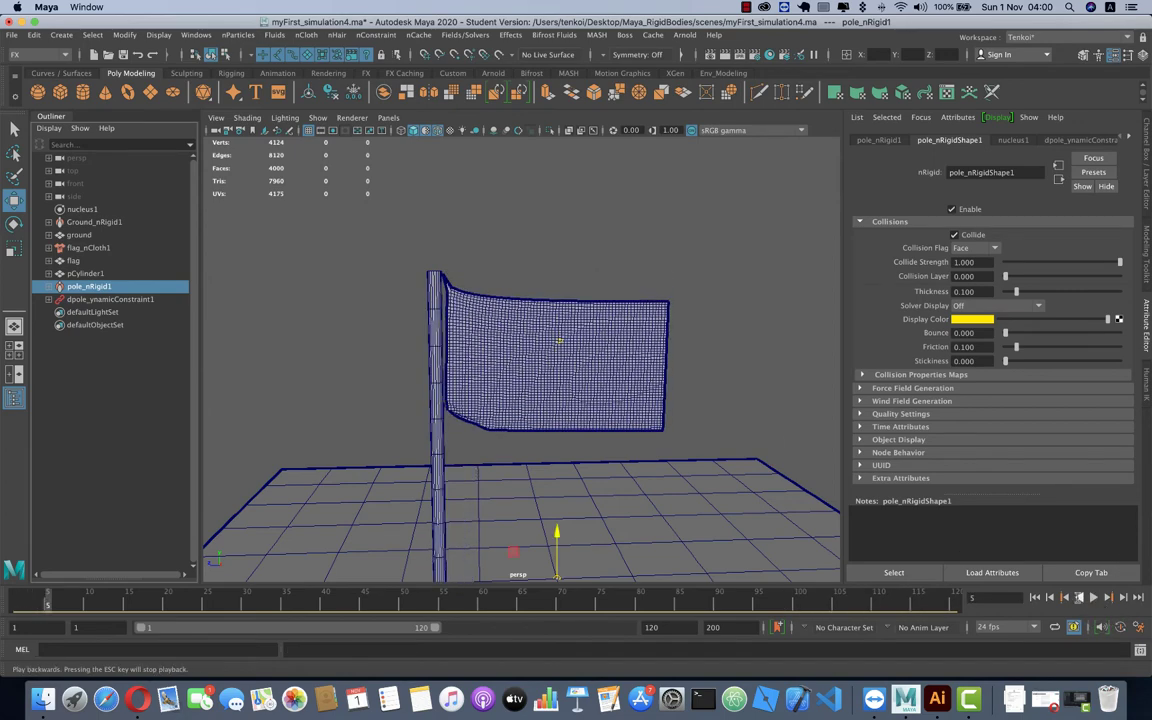
- Rename the constraint to pole_ynamicConstraint1 by removing the stray leading 'd'
left_click(104, 299)
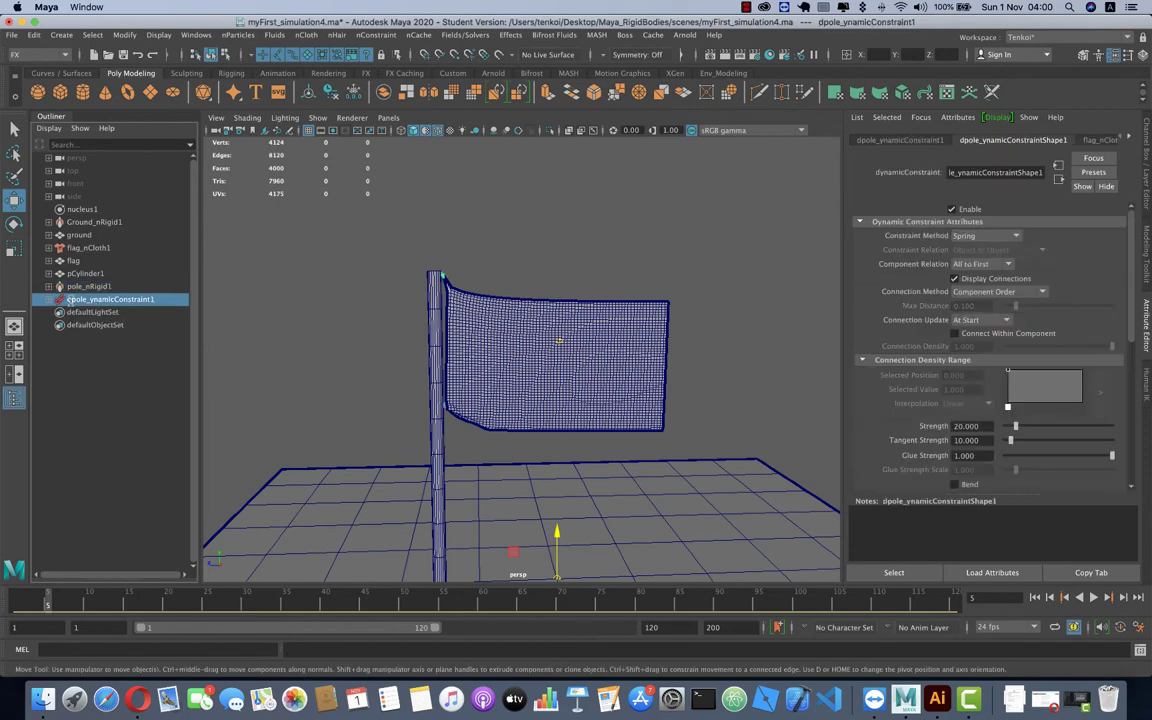
double_click(72, 300)
left_click(92, 300)
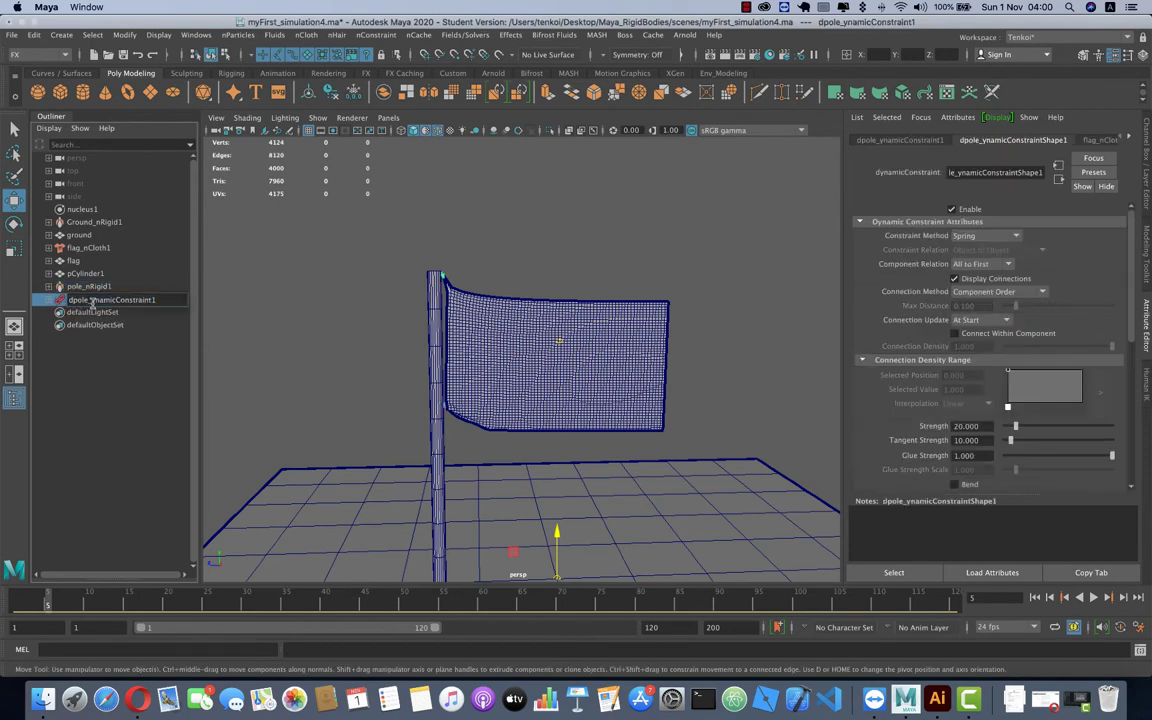
key("BackSpace")
key("Return")
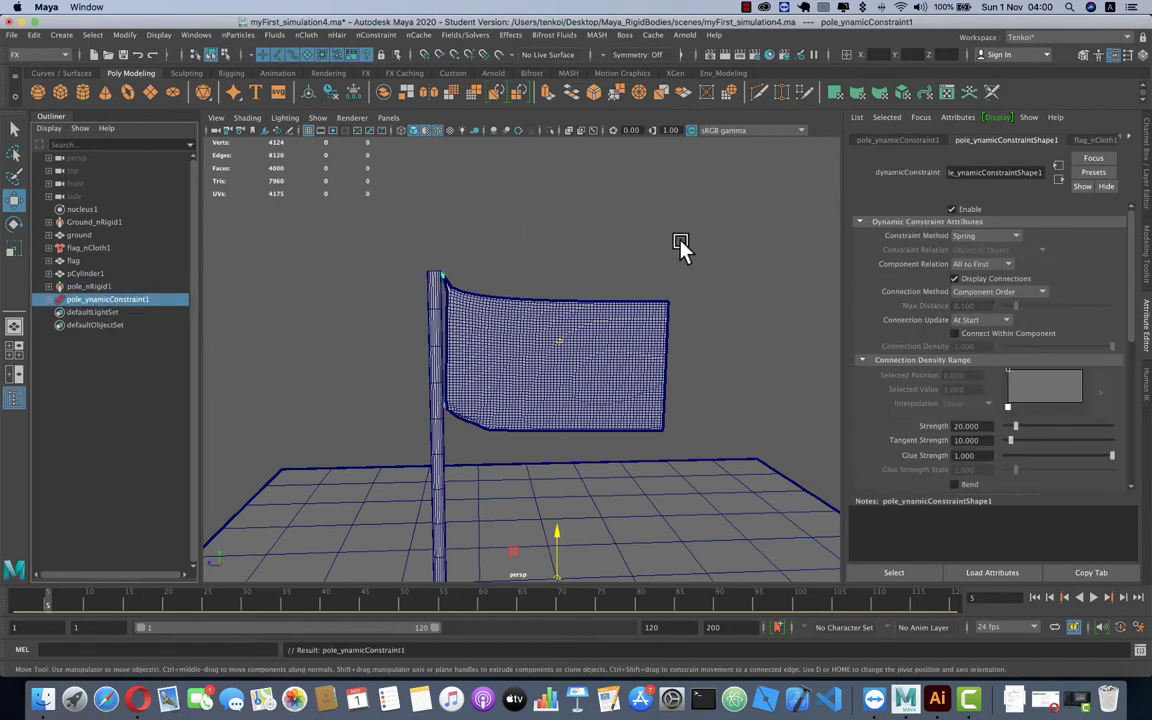
- Review the constraint's Strength 20 and Tangent Strength 10, then replay the simulation
scroll(888, 308, "down", 2)
scroll(888, 308, "down", 2)
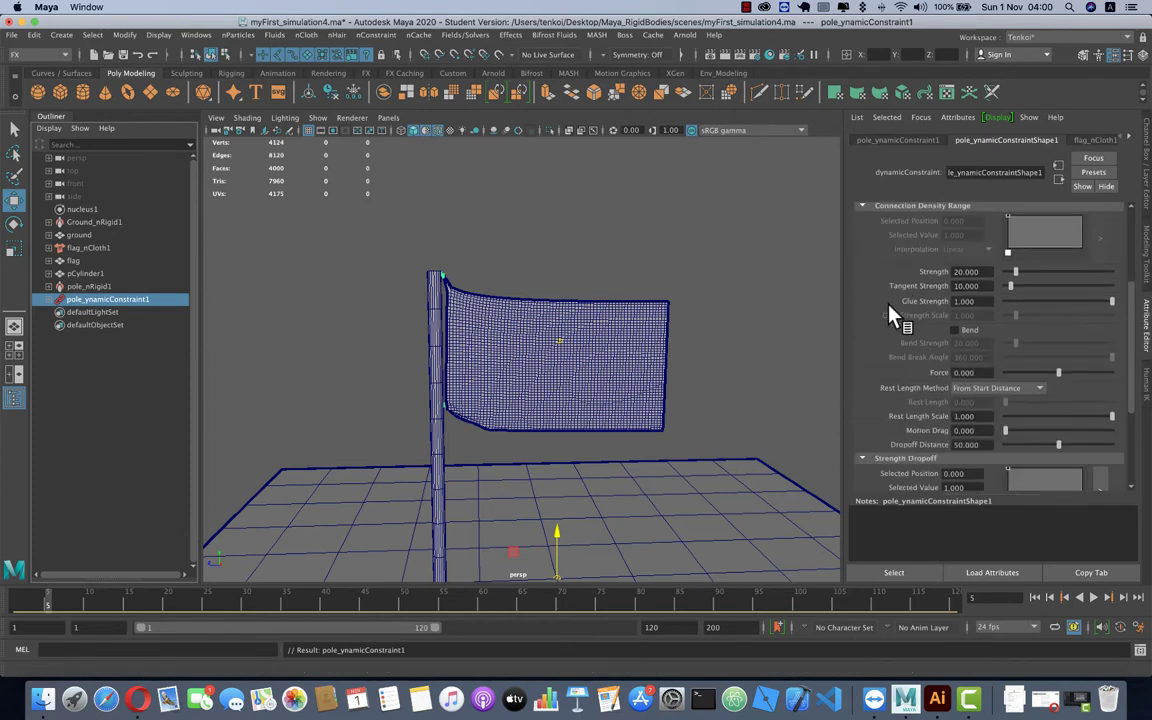
scroll(888, 308, "down", 2)
scroll(888, 308, "down", 2)
scroll(893, 316, "down", 1)
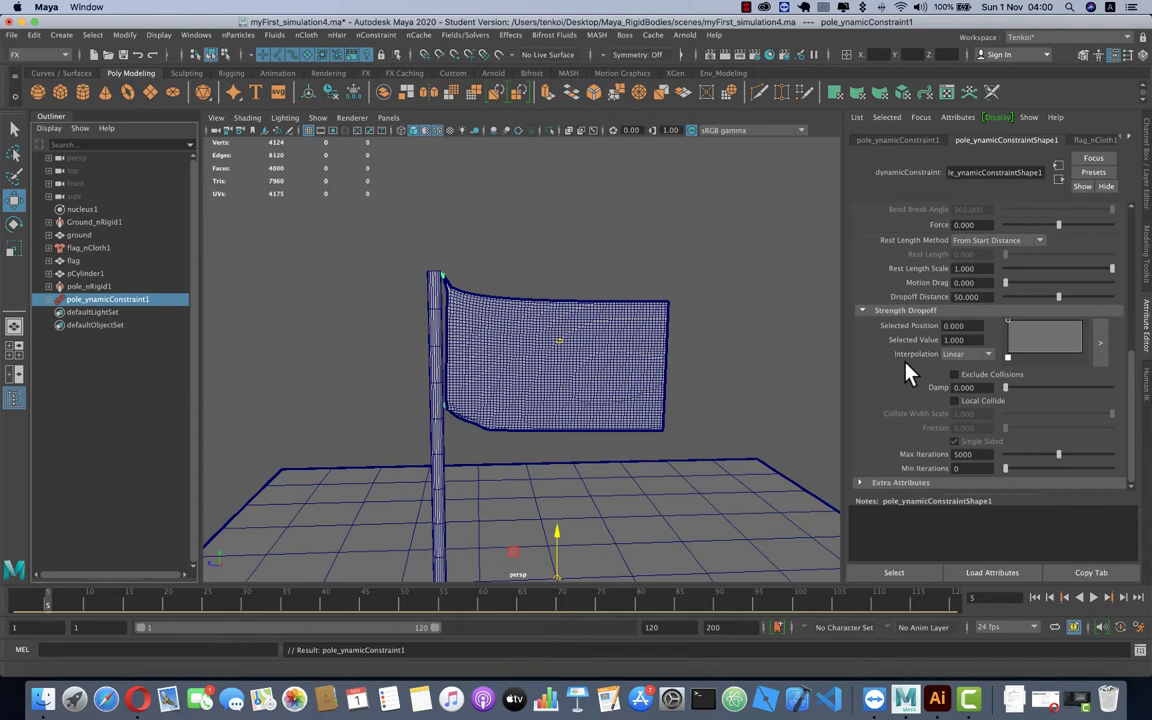
scroll(906, 418, "up", 4)
scroll(931, 265, "up", 3)
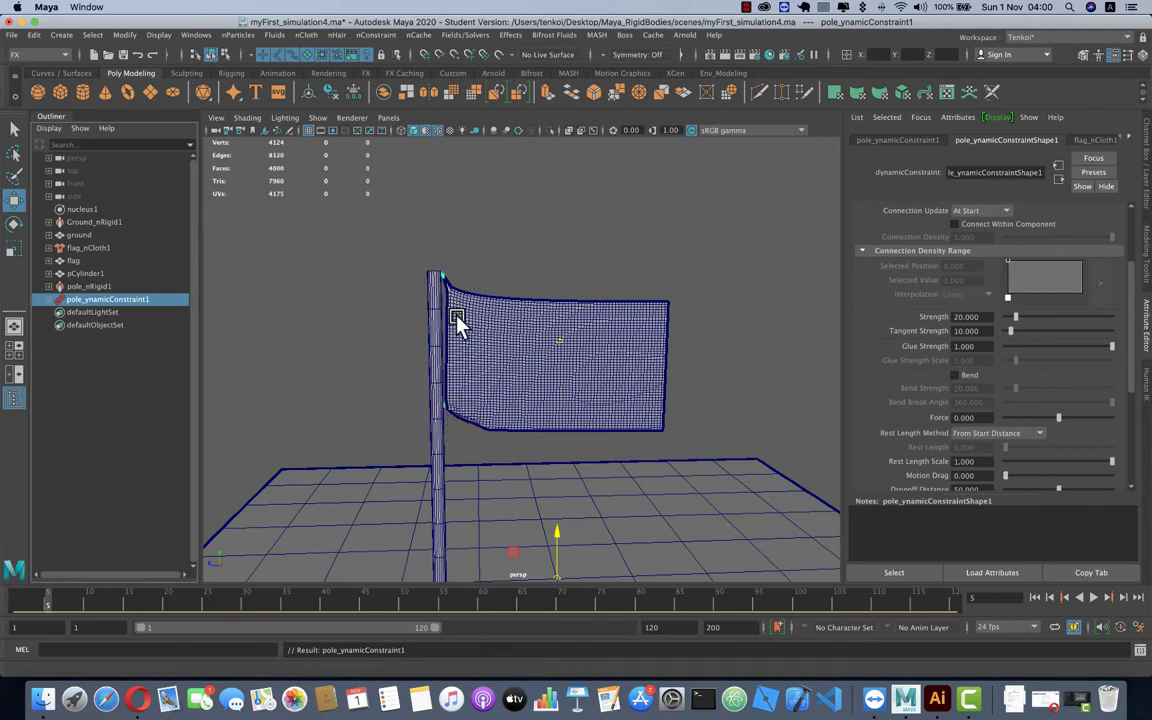
left_click(1036, 598)
left_click(1093, 597)
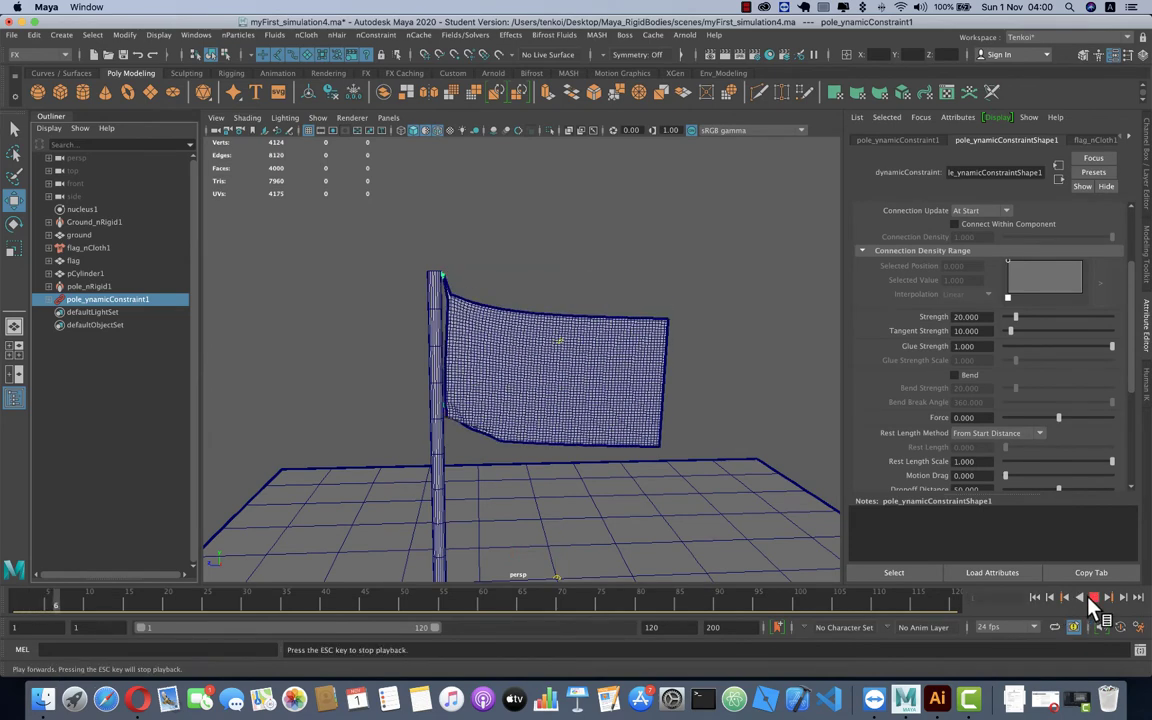
- Stop playback and set the constraint's Strength and Tangent Strength to 150 each
left_click(1093, 597)
left_click(965, 316)
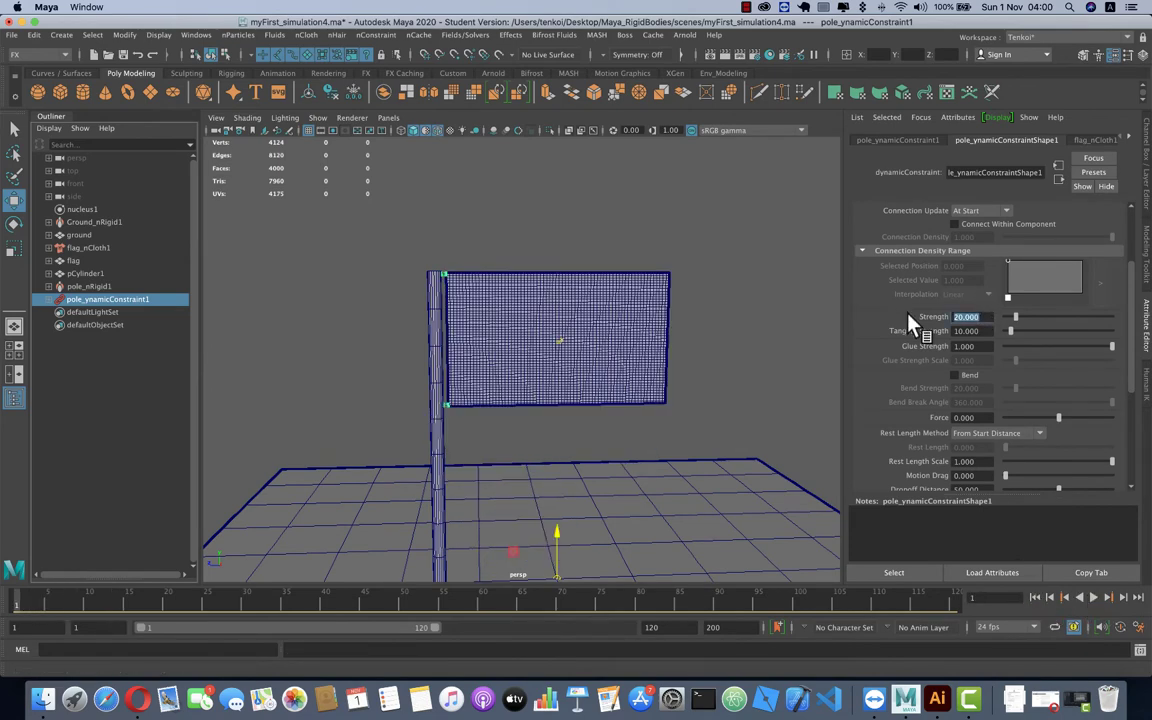
type("150")
key("Tab")
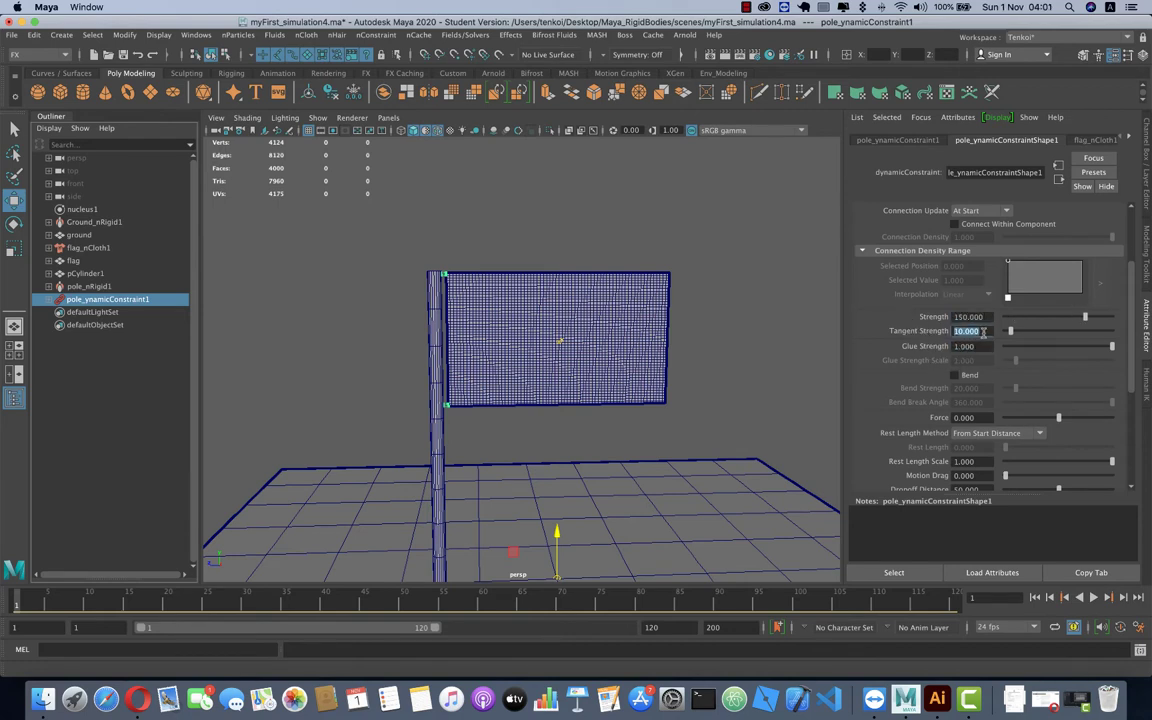
type("150")
key("Tab")
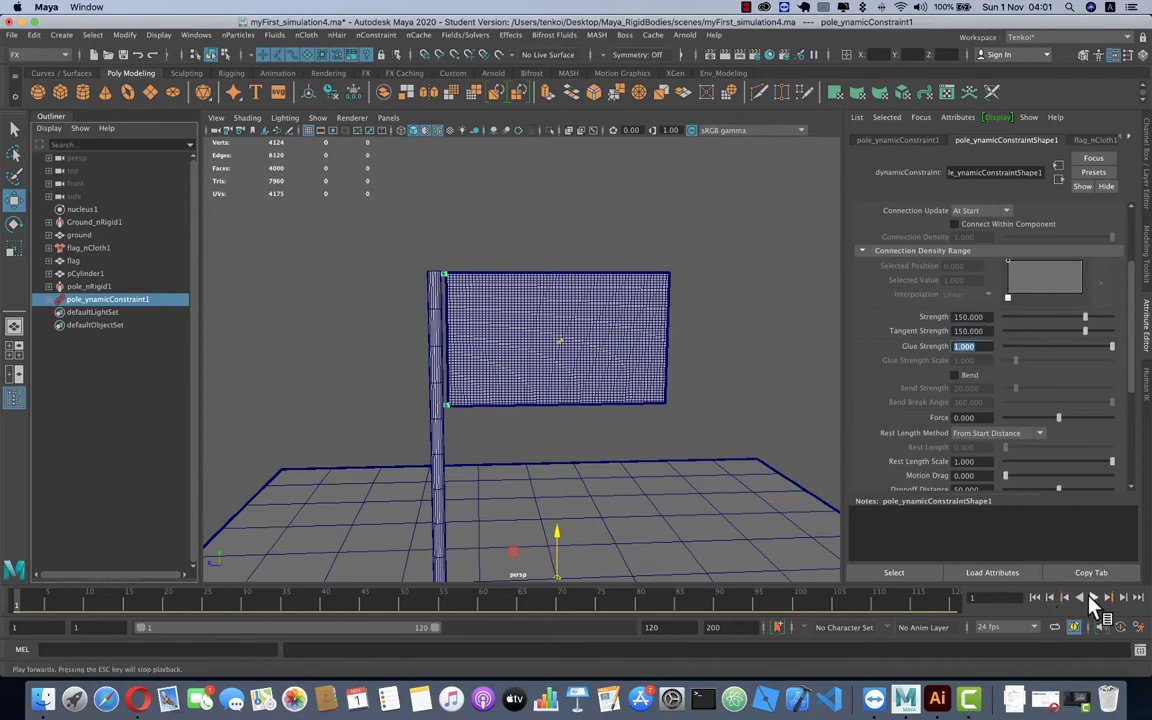
- Replay the simulation from the start to check the stronger constraint
left_click(1093, 597)
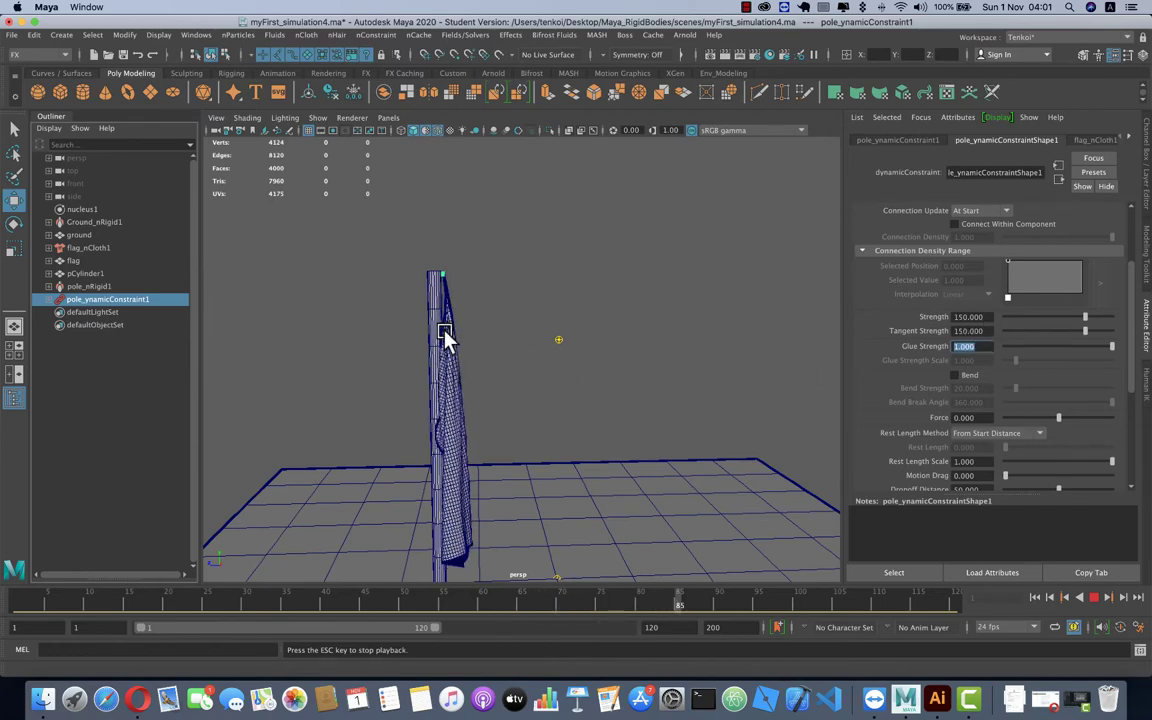
left_click(1035, 598)
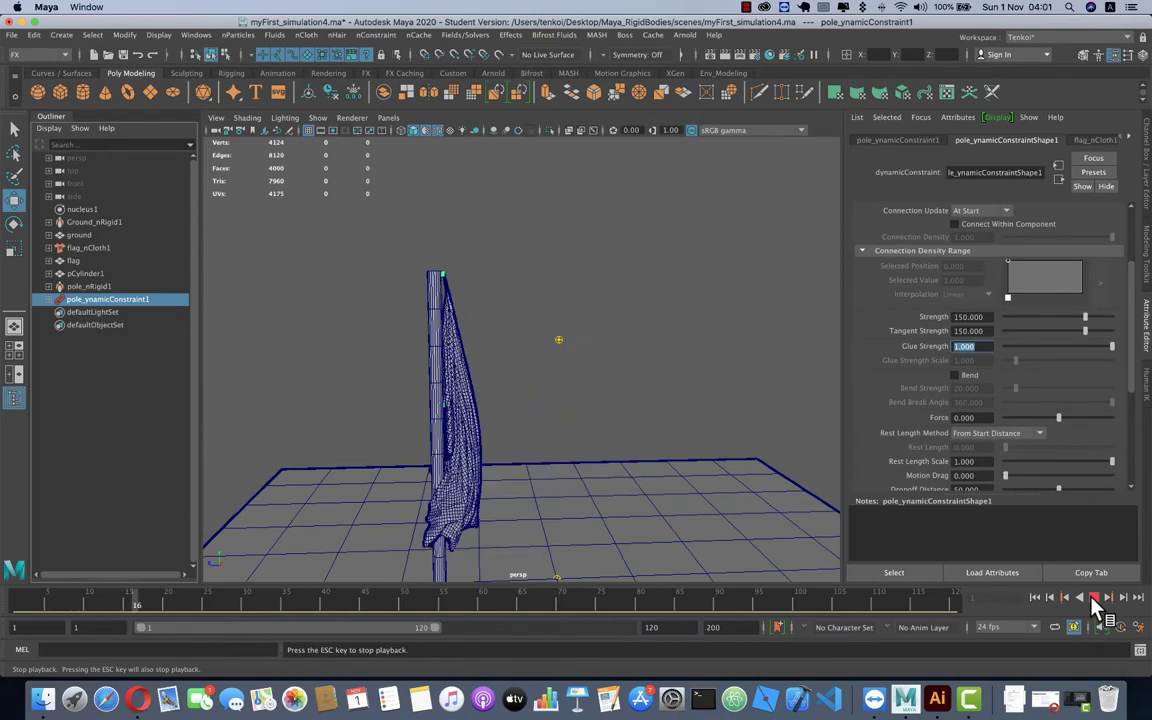
left_click(1093, 597)
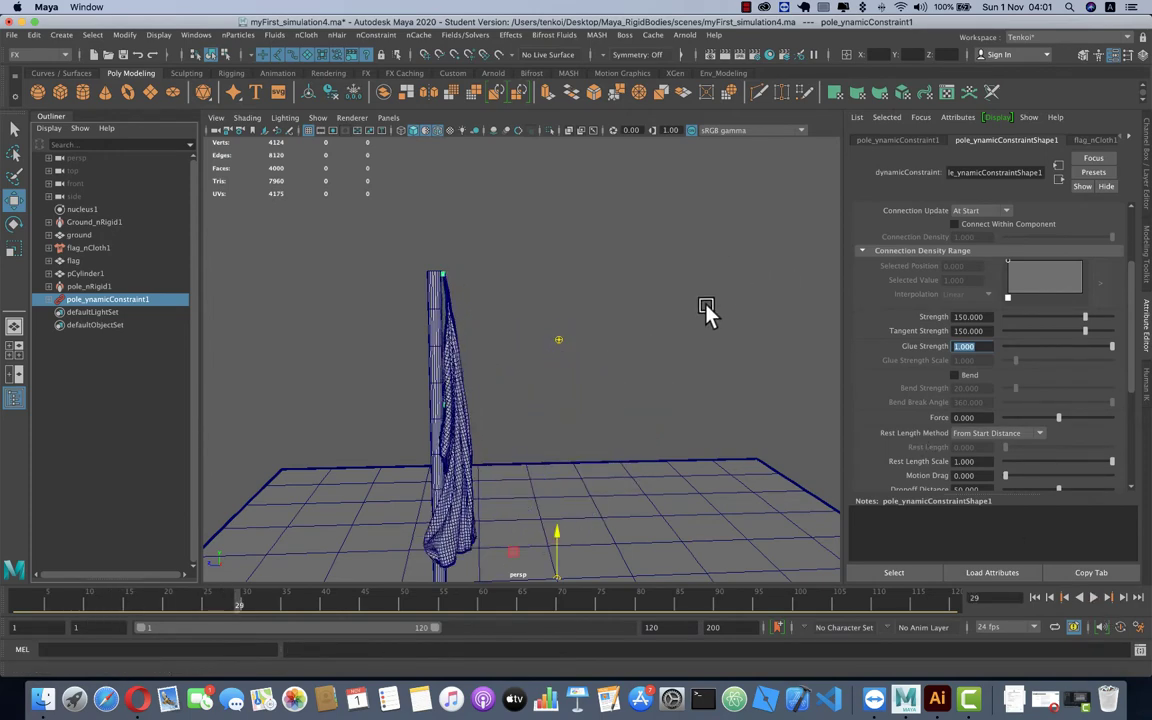
- Select flag_nCloth1 to show its cloth settings, then play and stop the simulation
left_click(88, 248)
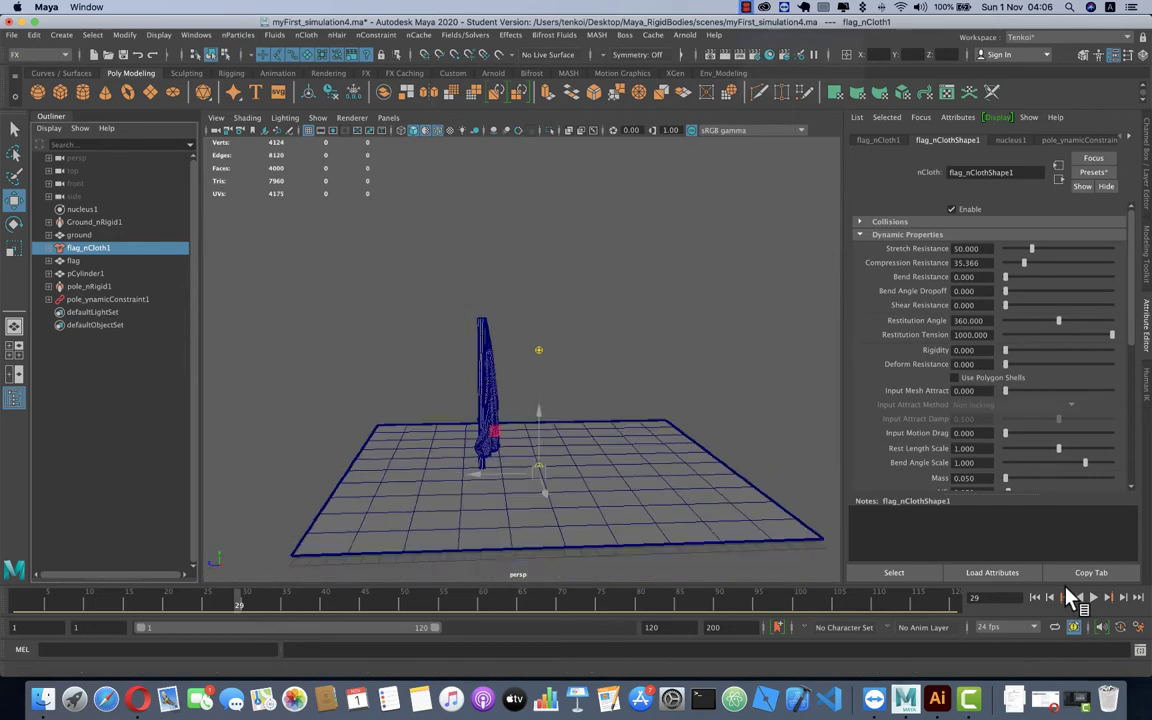
left_click(1093, 597)
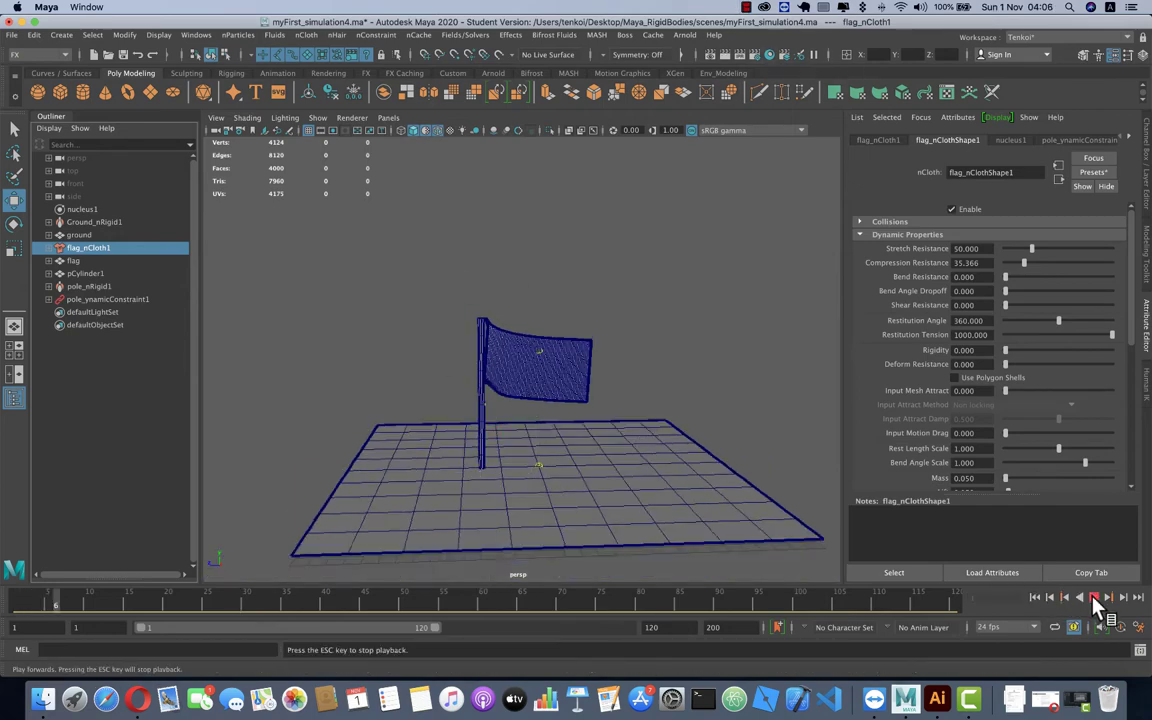
key("Escape")
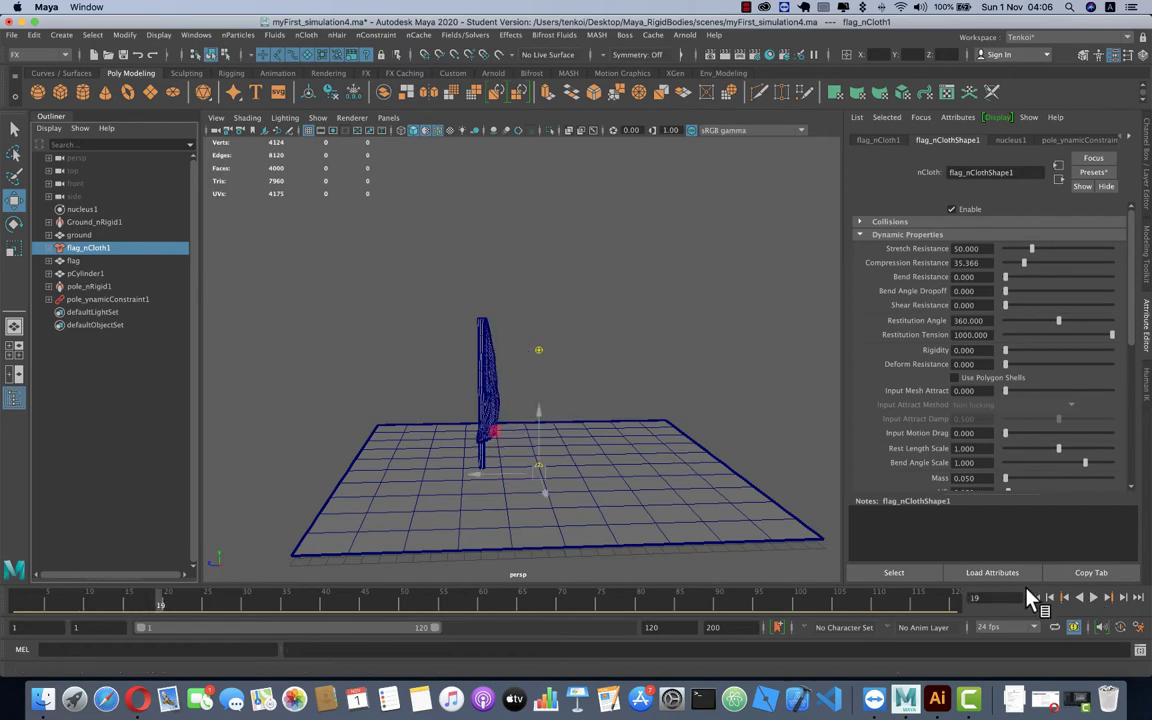
- Rewind to frame 1, replay to frame 54, and scroll to Dynamic Properties showing Stretch Damp 0.100
left_click(1036, 597)
scroll(413, 393, "up", 3)
scroll(415, 393, "up", 2)
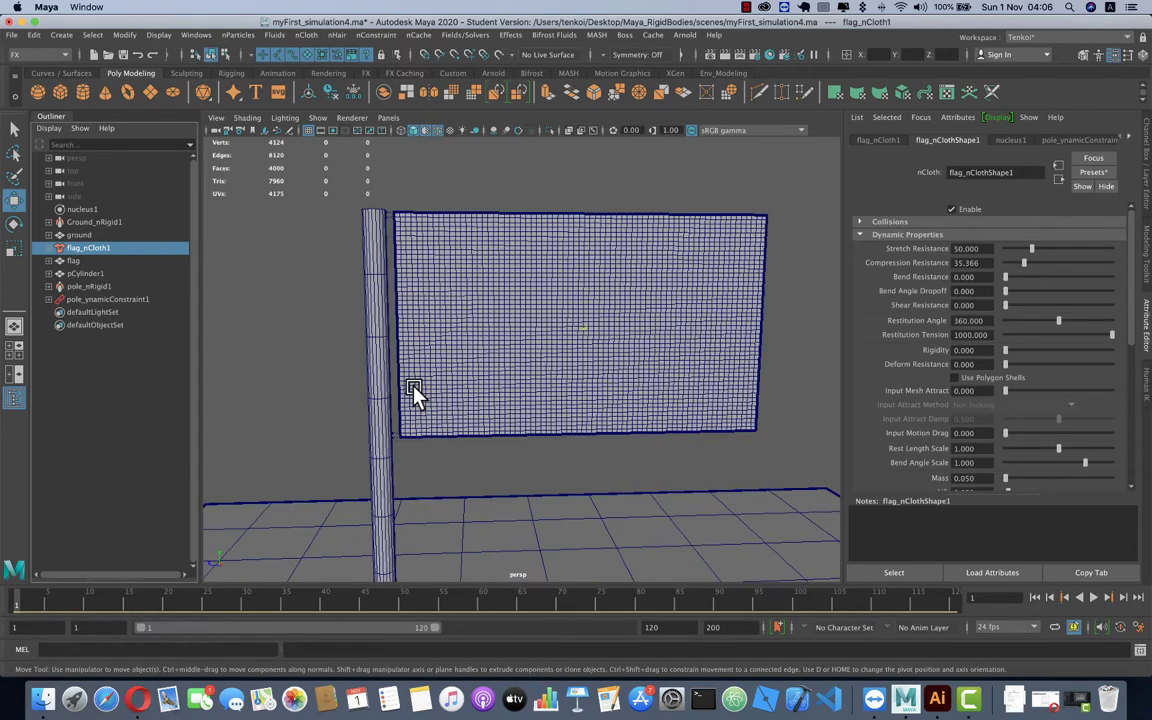
scroll(415, 393, "up", 2)
scroll(415, 393, "down", 2)
left_click(1094, 598)
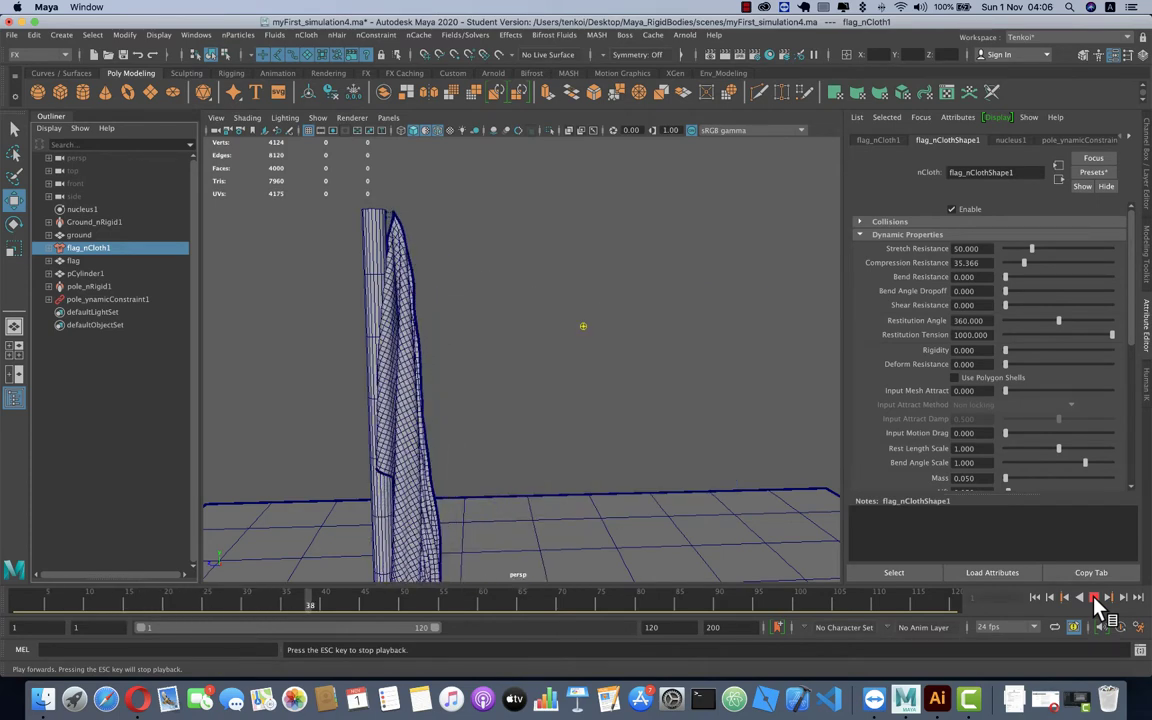
left_click(1093, 597)
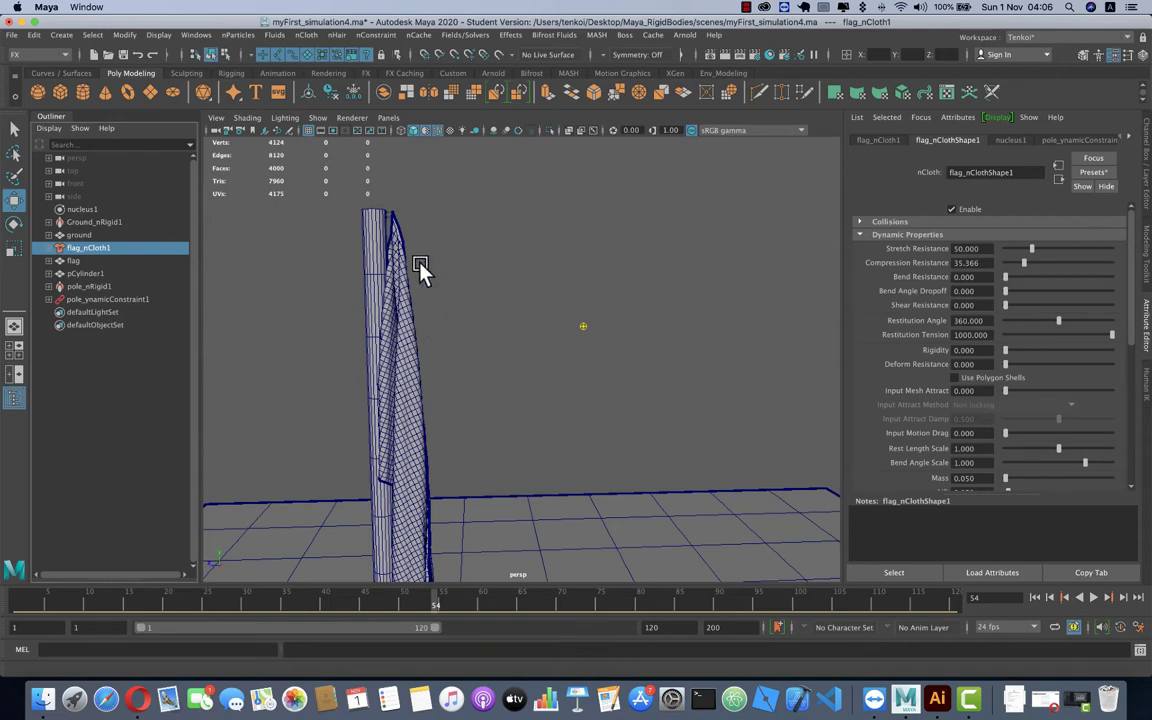
scroll(940, 372, "down", 2)
scroll(936, 380, "down", 3)
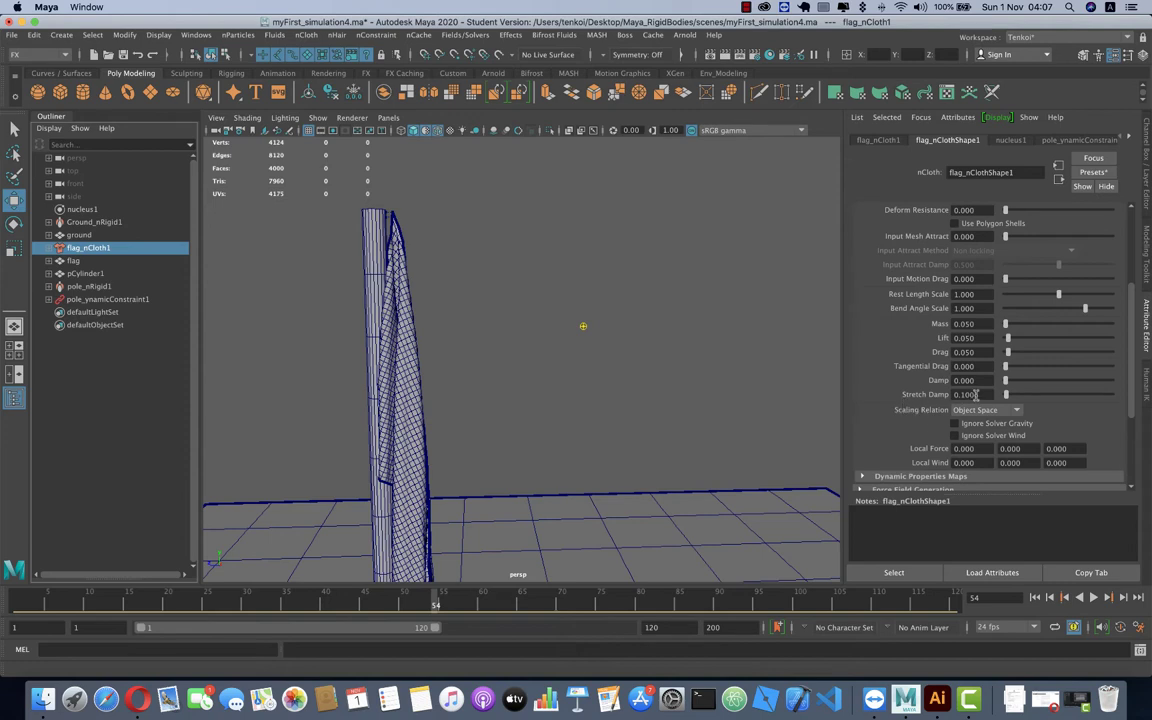
- Set the flag's Stretch Damp to 5 and replay the simulation
left_click_drag(979, 394, 902, 392)
type("5")
key("Tab")
left_click(1093, 597)
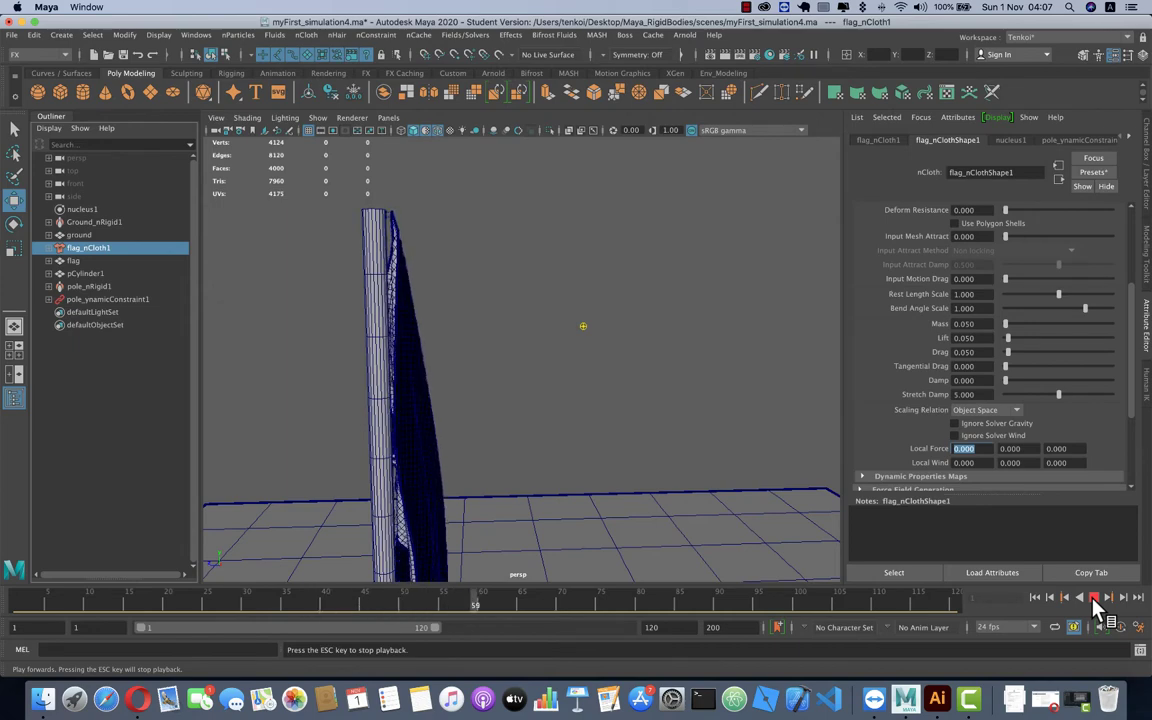
left_click(1095, 598)
- Rewind the simulation to frame 1 so the flag lies flat beside the pole
scroll(409, 333, "up", 3)
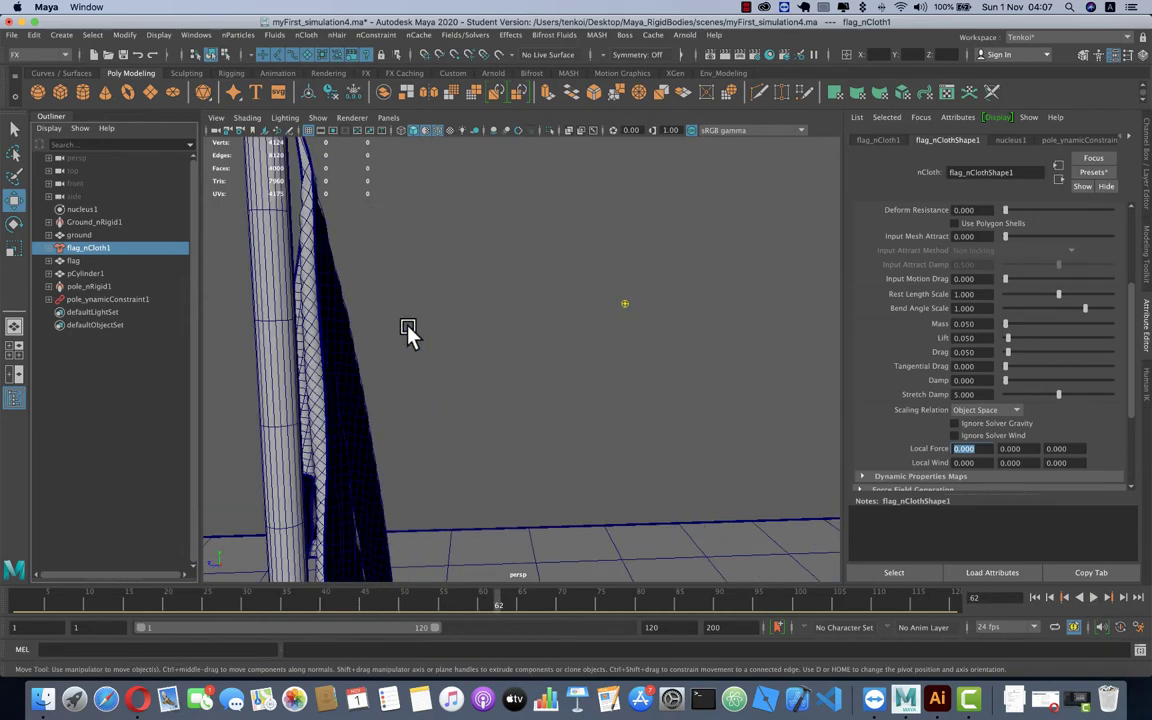
scroll(400, 320, "down", 3)
scroll(380, 270, "up", 3)
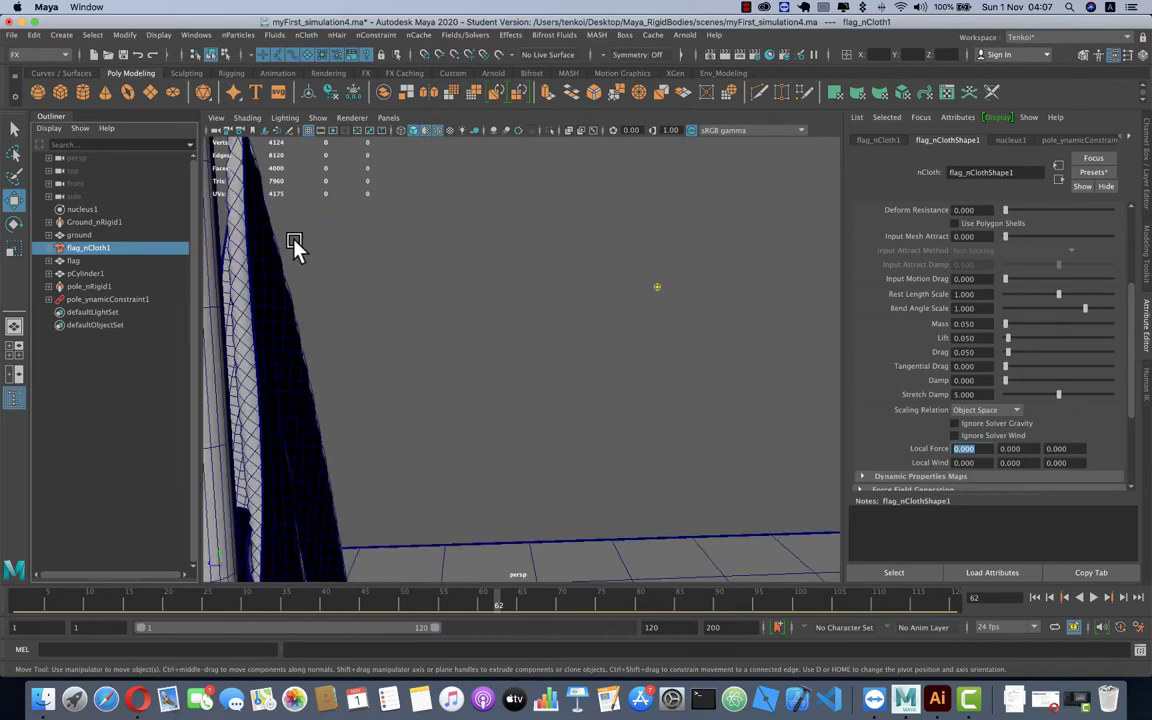
scroll(400, 320, "down", 3)
scroll(437, 257, "up", 2)
scroll(427, 358, "down", 1)
scroll(450, 321, "up", 1)
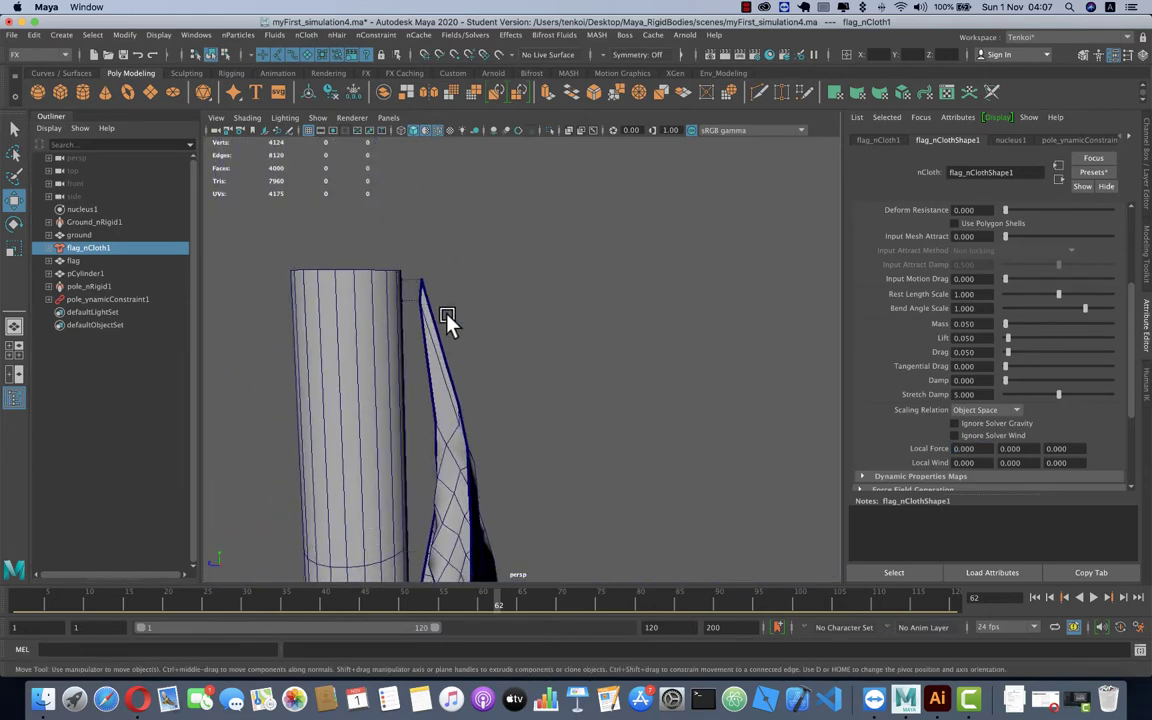
scroll(419, 319, "up", 3)
scroll(386, 303, "up", 1)
scroll(474, 255, "down", 2)
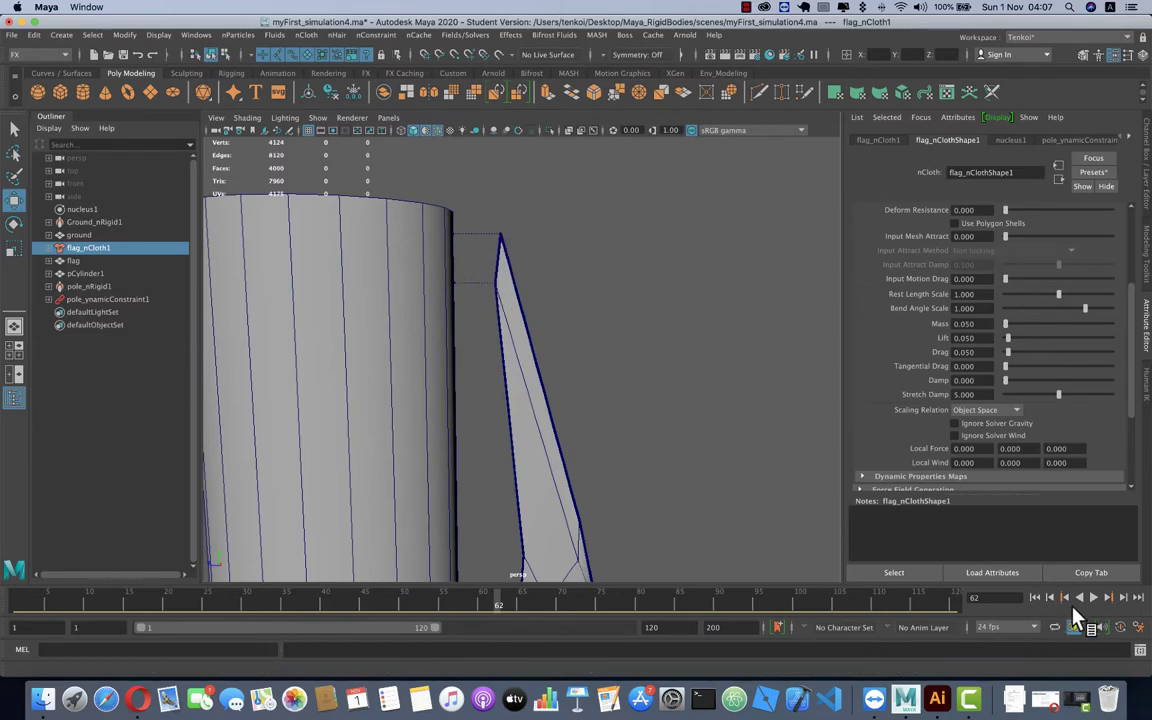
left_click(1035, 597)
scroll(540, 370, "down", 3)
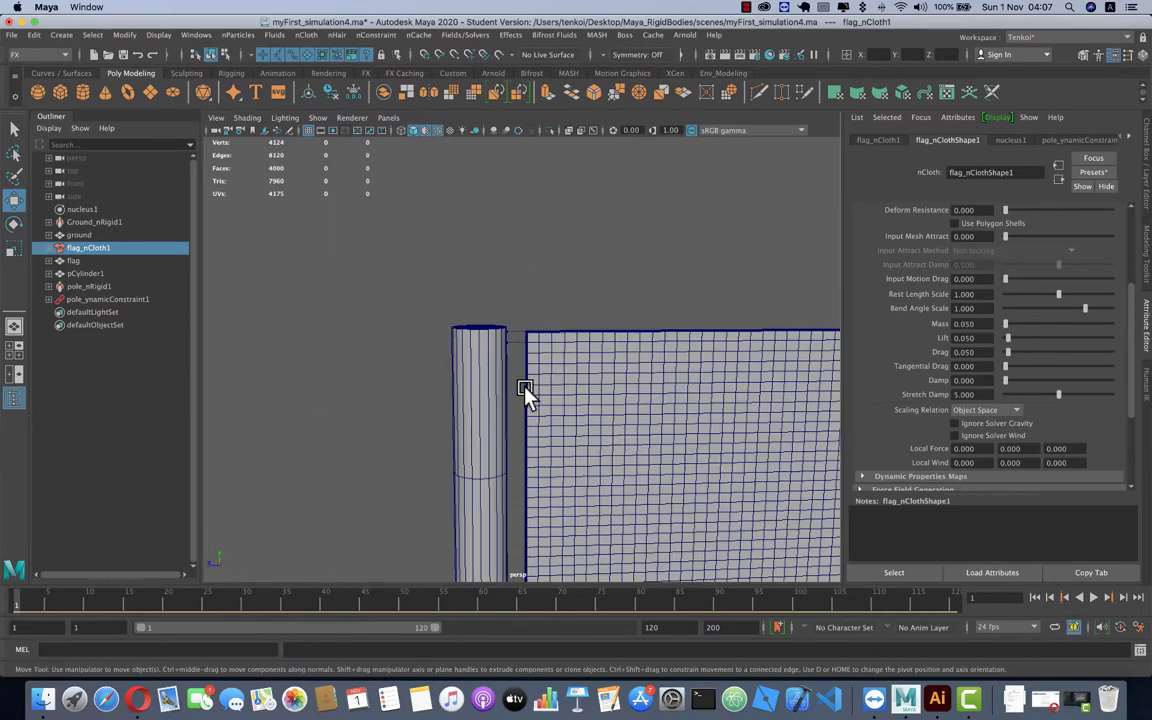
scroll(430, 260, "up", 2)
scroll(420, 290, "down", 2)
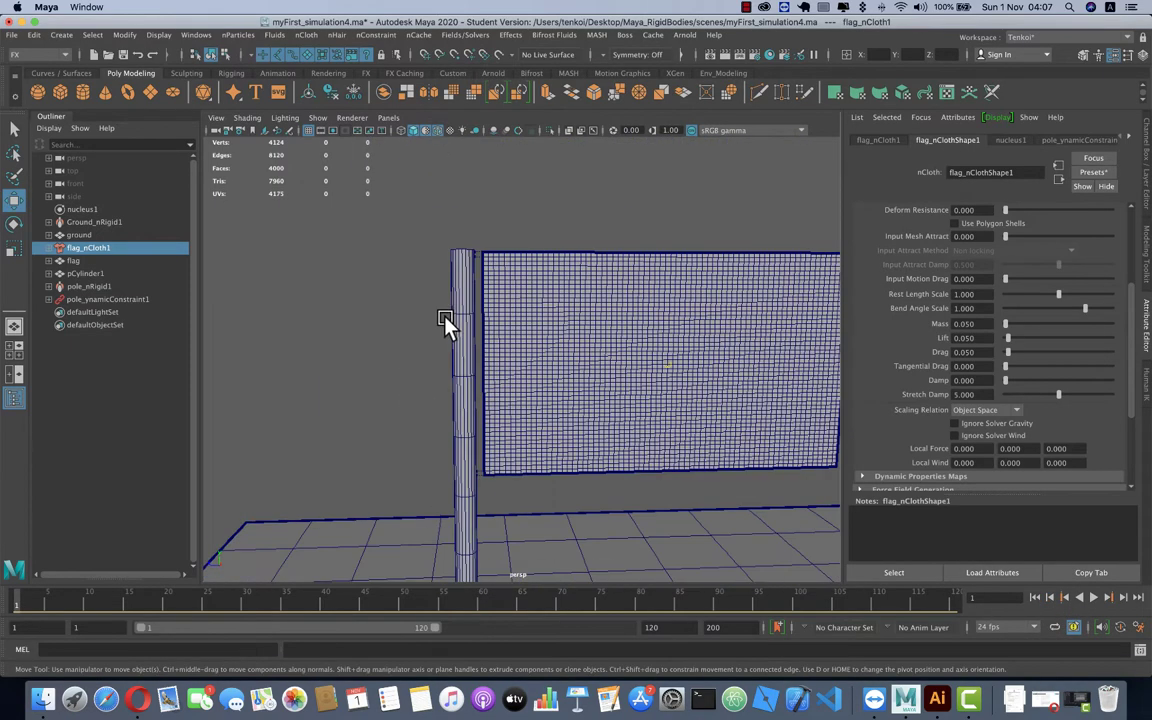
- Delete the old pole_ynamicConstraint1 constraint
left_click(106, 301)
right_click(105, 300)
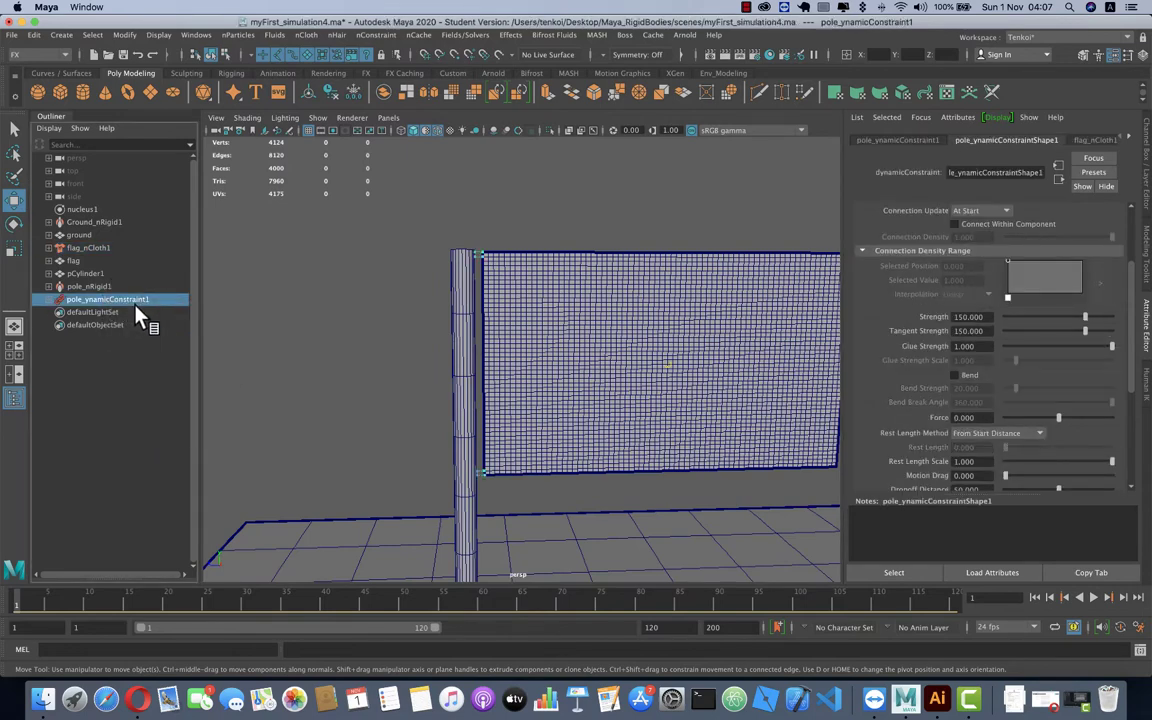
left_click_drag(151, 338, 139, 308)
key("Delete")
scroll(448, 290, "up", 2)
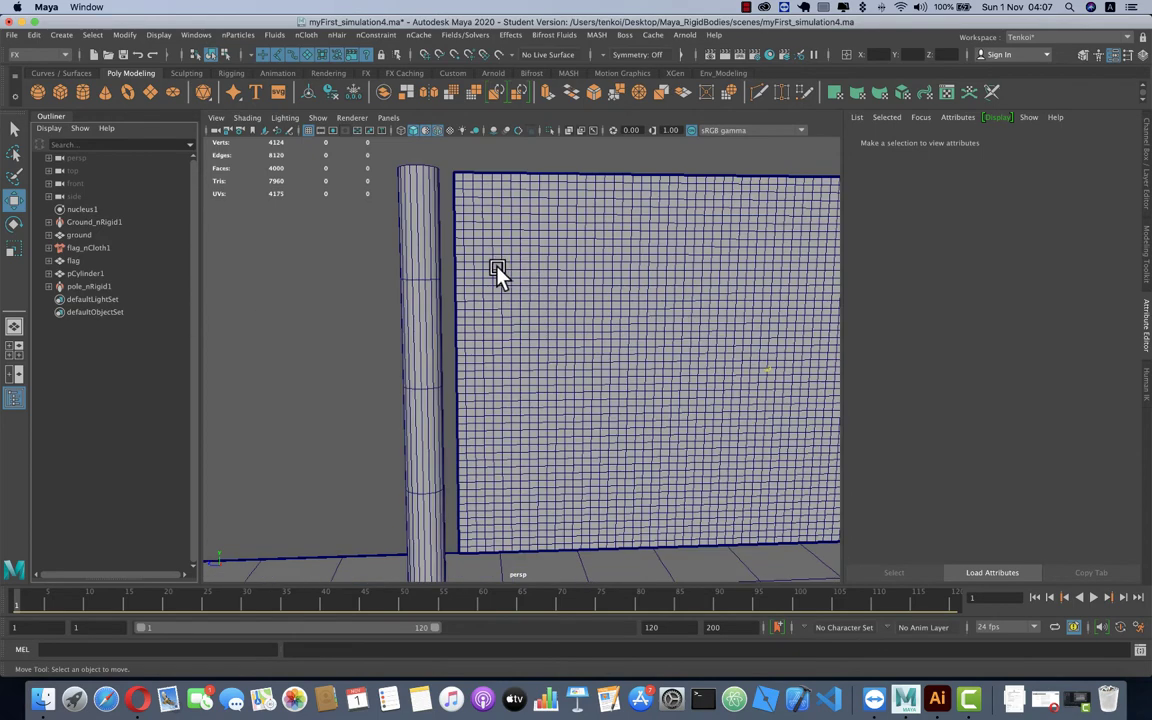
scroll(496, 272, "up", 3)
scroll(470, 267, "down", 2)
scroll(498, 370, "up", 3)
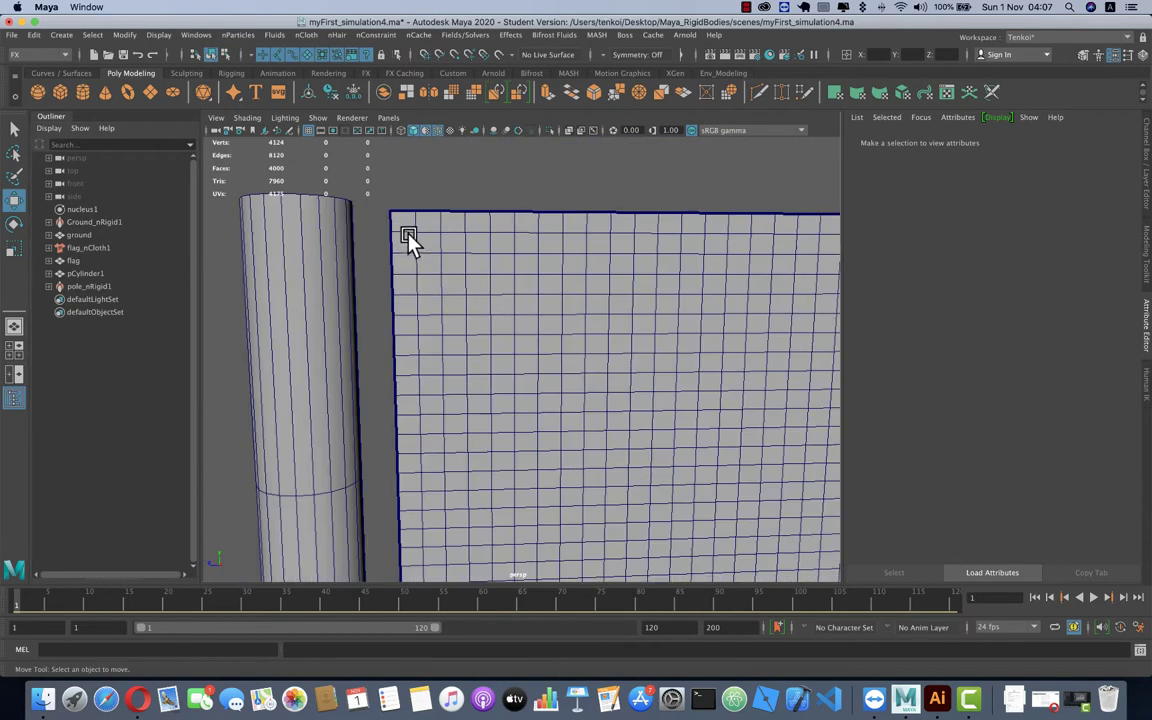
- Pin the flag's top-left and bottom-left corner vertices to the pole with an nConstraint Component
right_click_drag(423, 233, 347, 231)
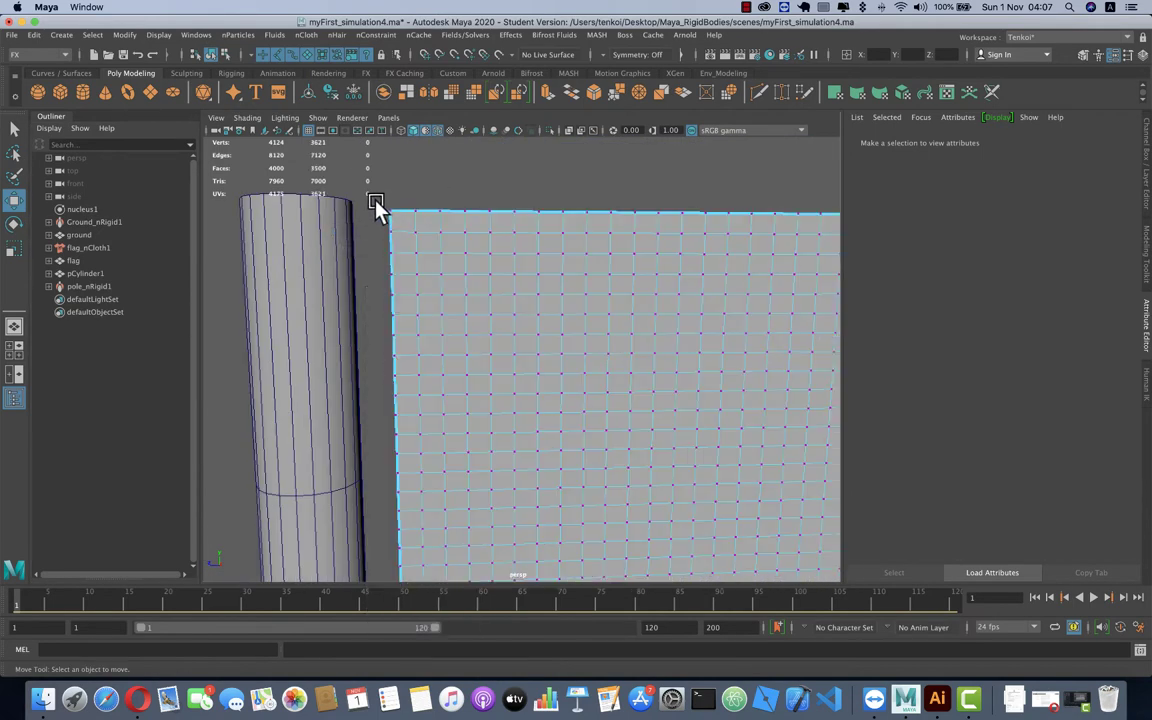
left_click_drag(376, 206, 418, 262)
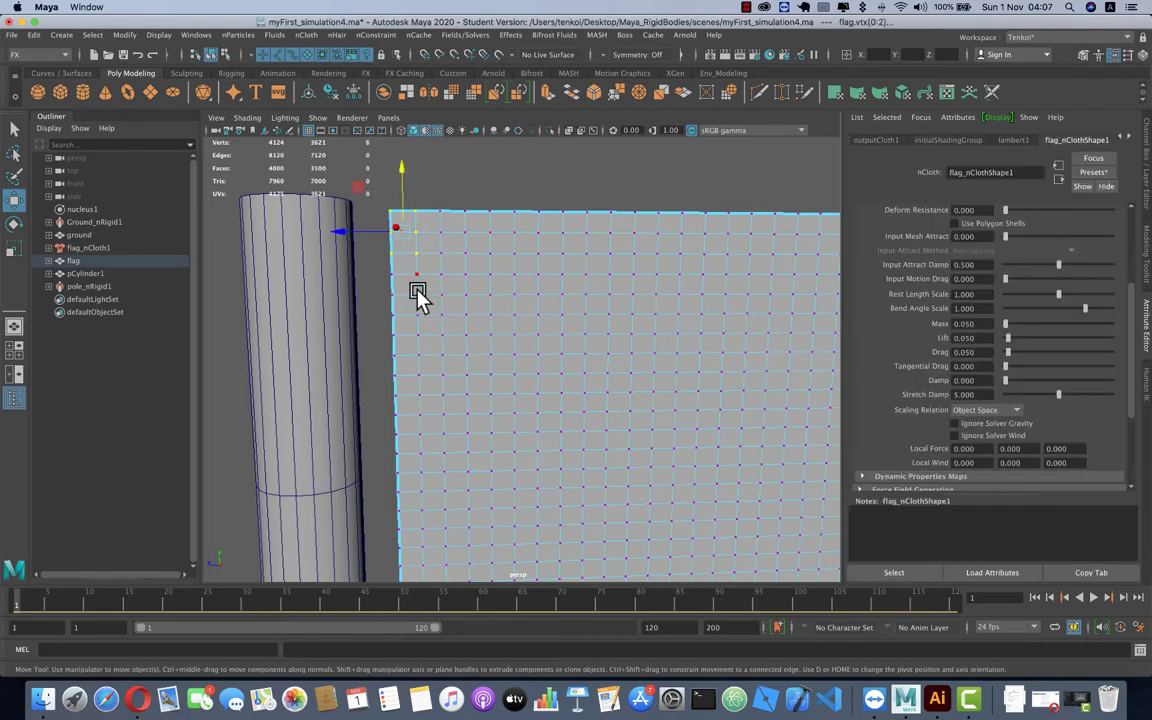
mouse_move(424, 386)
left_mouse_down("alt")
mouse_move(450, 406)
mouse_move(463, 275)
mouse_move(408, 343)
left_mouse_up("alt")
mouse_move(378, 302)
left_mouse_down("shift")
mouse_move(437, 393)
mouse_move(342, 347)
left_mouse_up("shift")
left_click(418, 298)
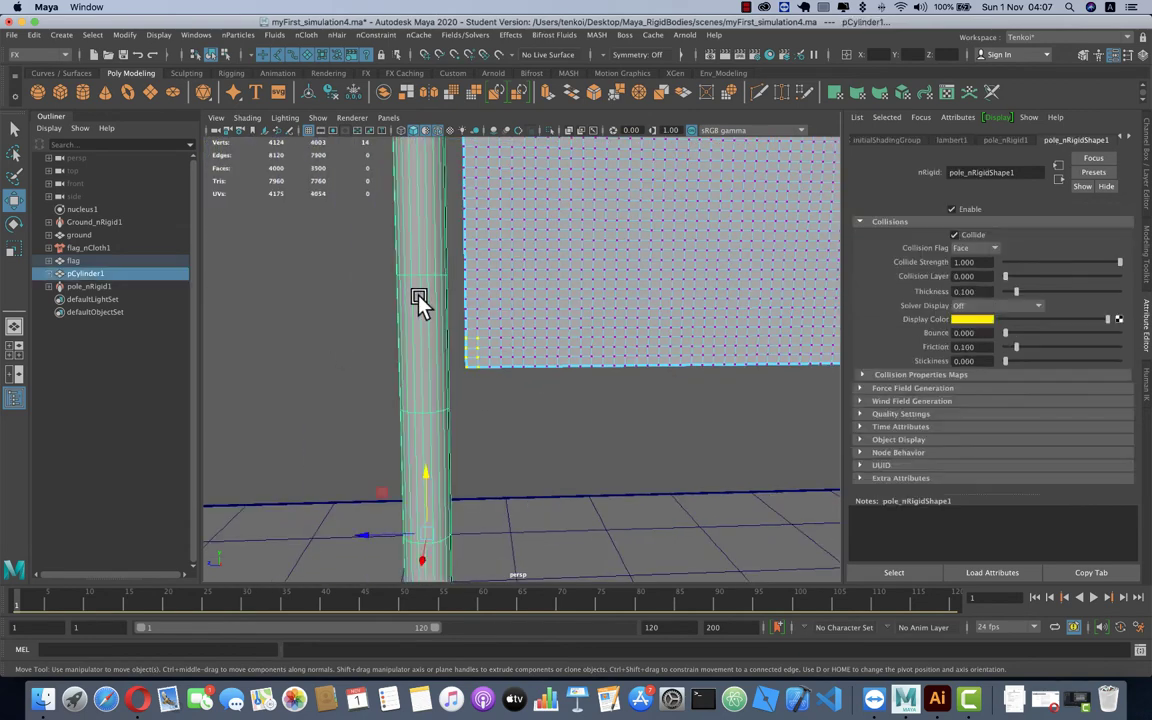
left_click(368, 36)
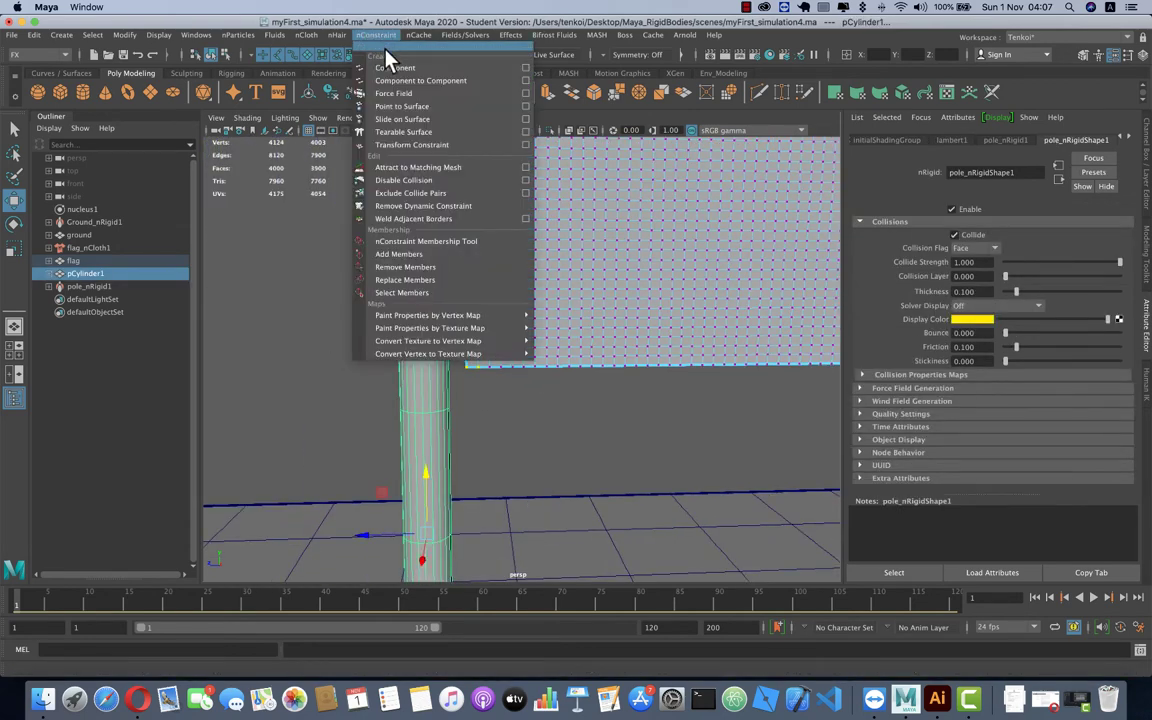
left_click(418, 106)
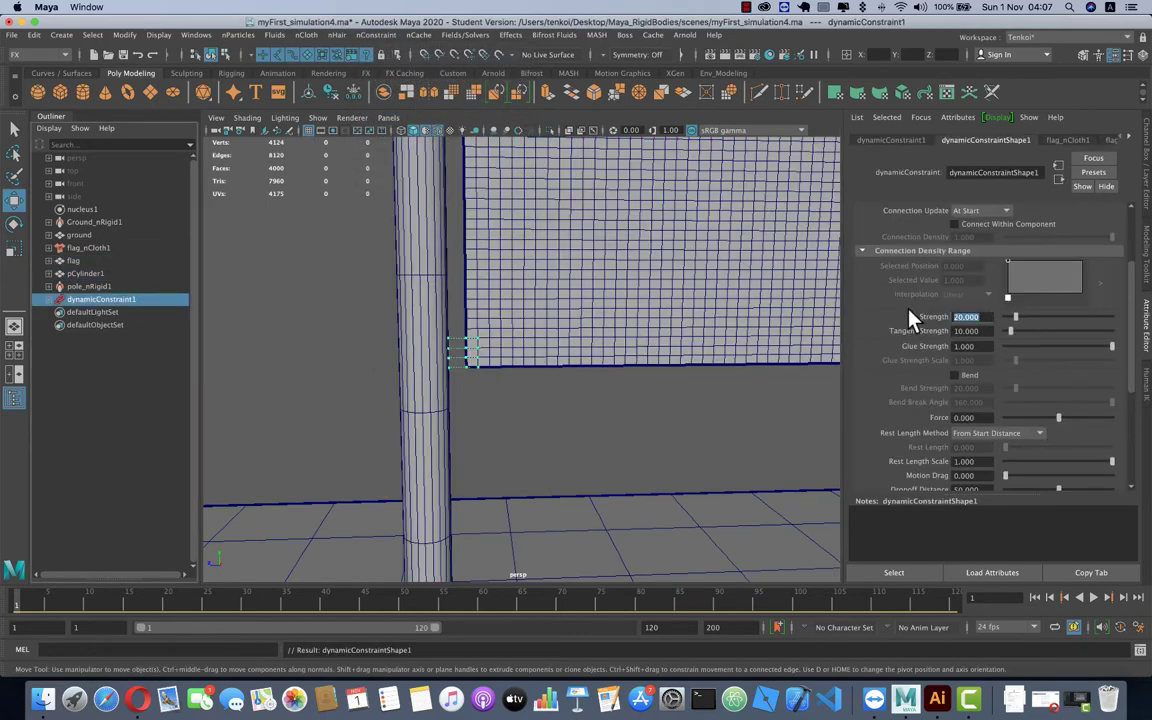
- Set the new constraint's Strength and Tangent Strength to 150
type("150")
key("Tab")
type("1")
key("Tab")
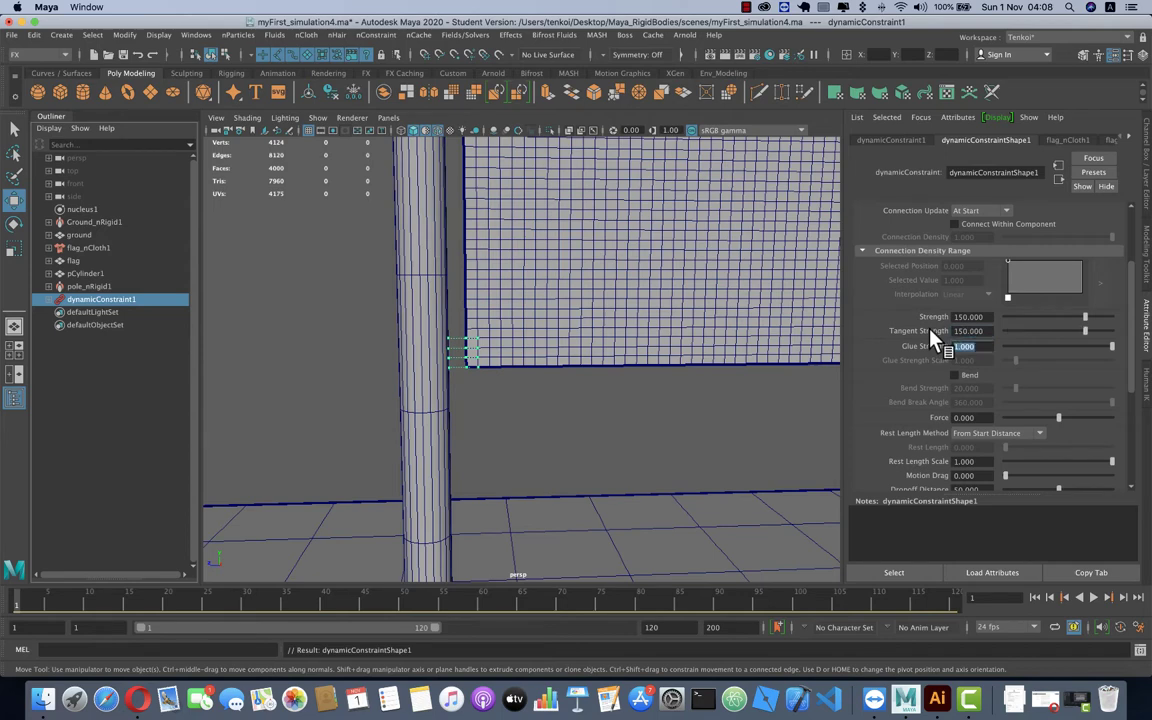
left_click(1034, 597)
scroll(624, 418, "down", 5)
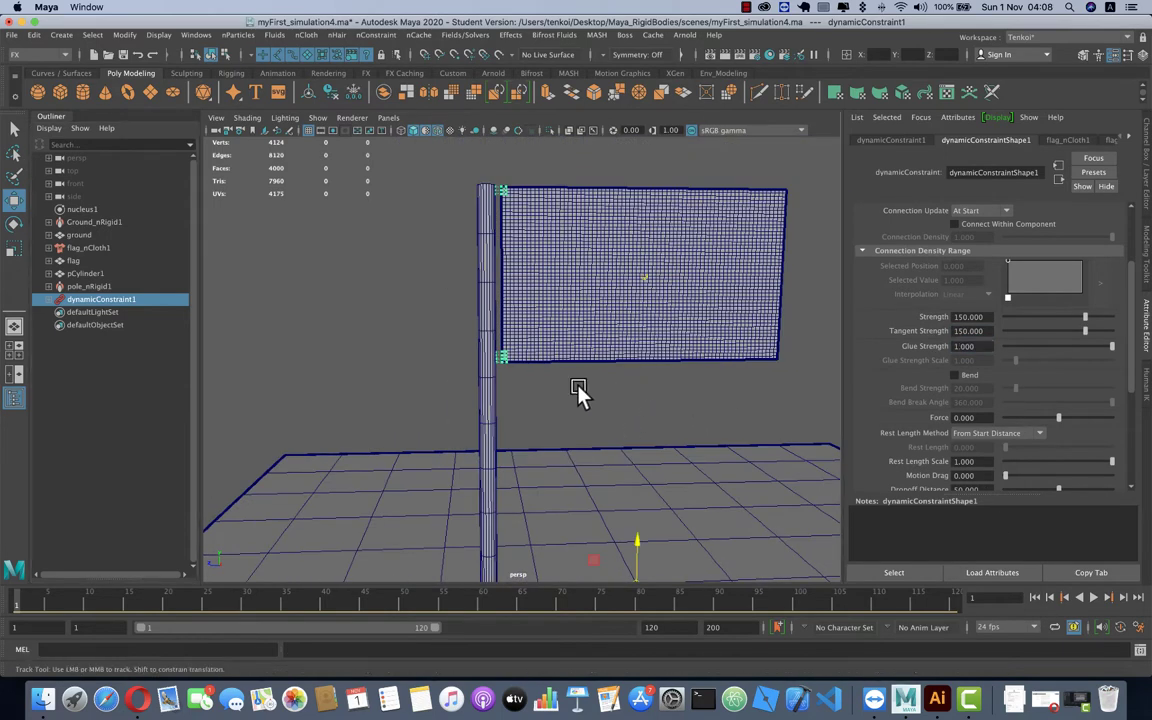
scroll(576, 393, "down", 1)
- Play, rewind and replay the simulation, stopping at frame 20 with the flag hanging down the pole
left_click(1094, 597)
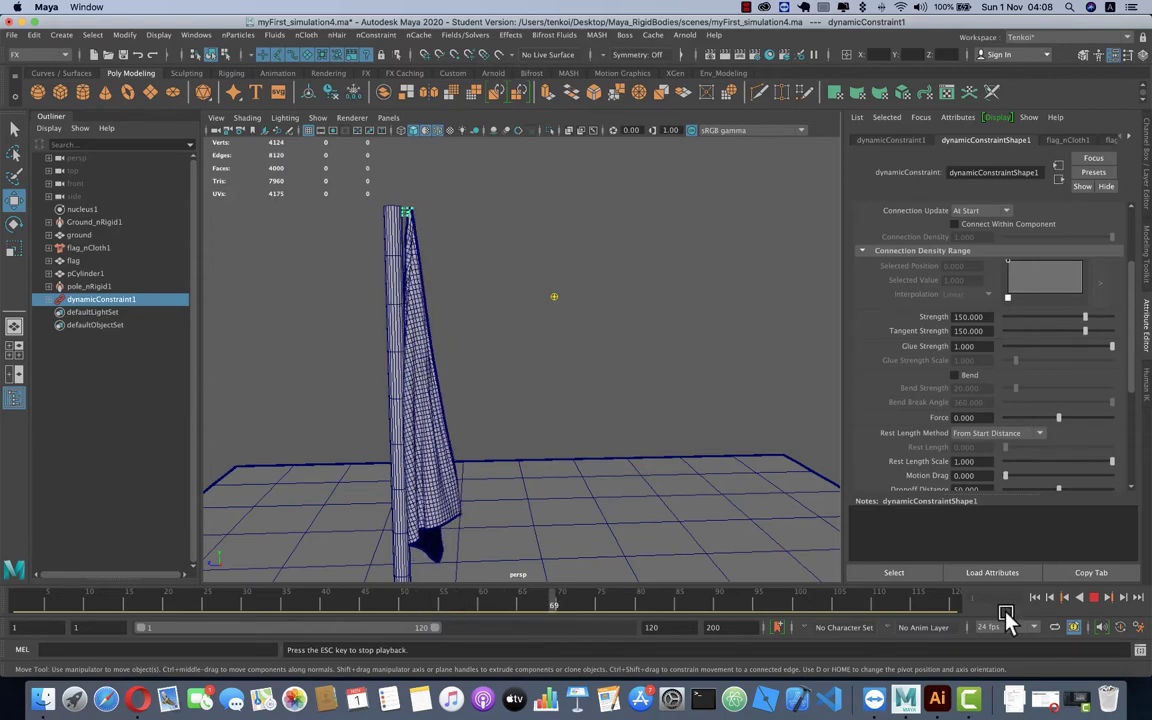
left_click(1031, 598)
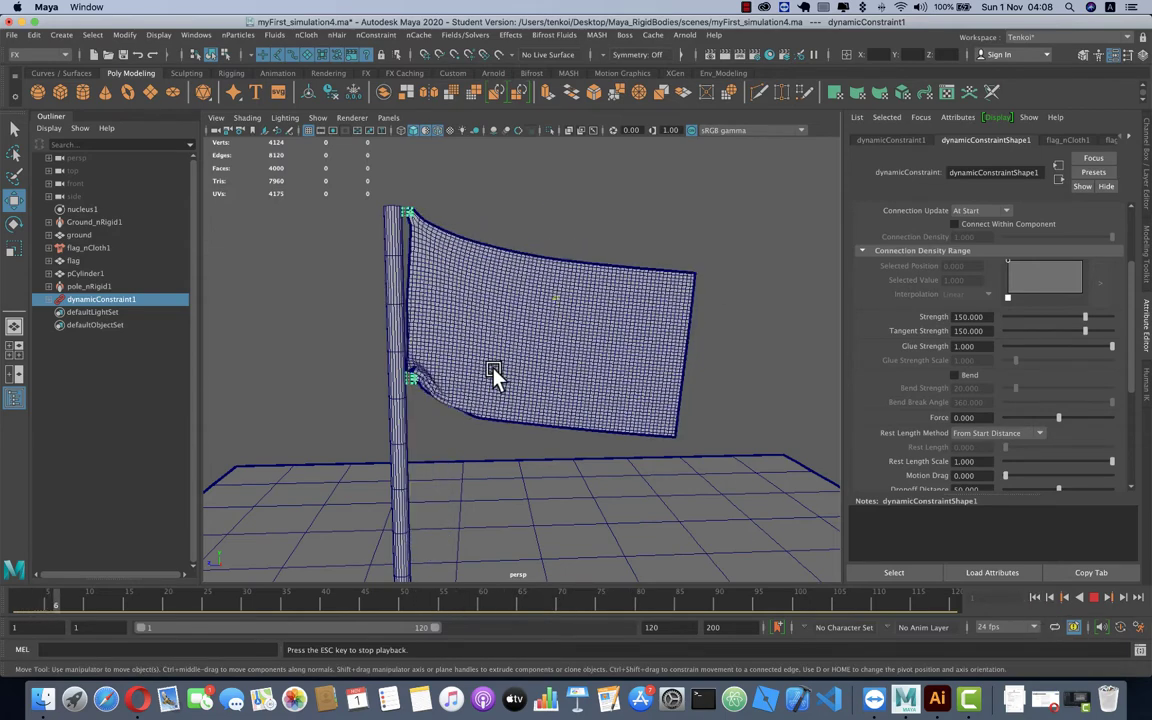
left_click(1093, 598)
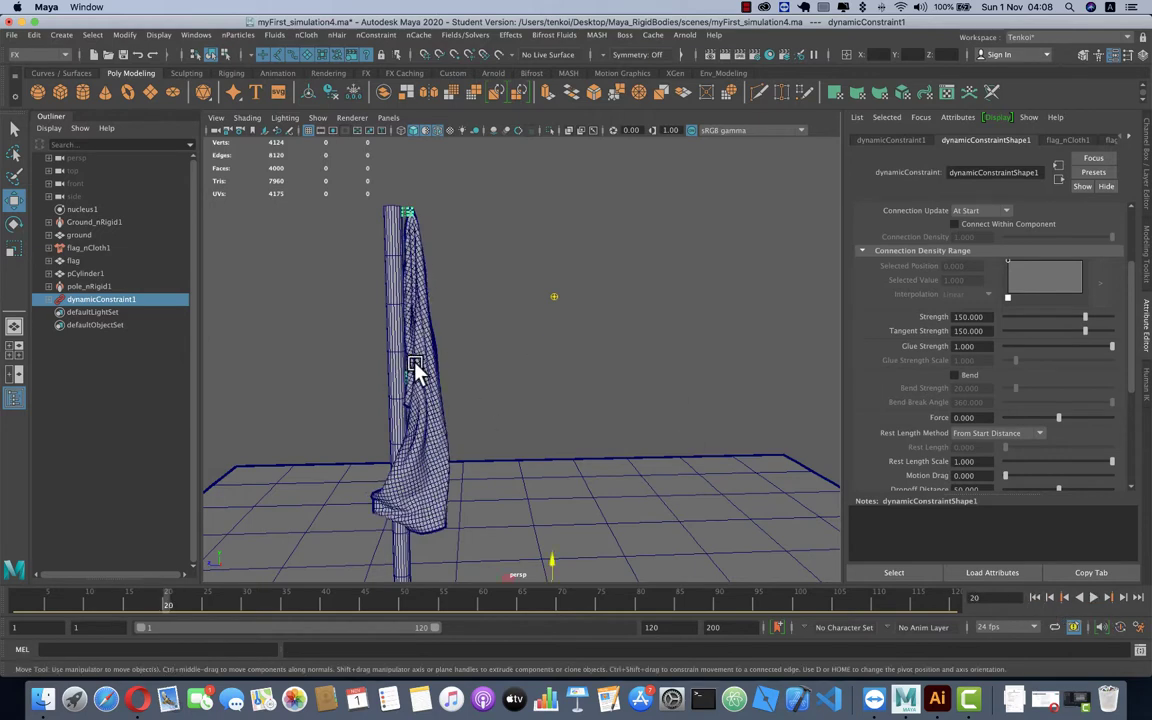
- Show nucleus1's Solver Attributes (15 substeps) and replay the flag, stopping at frame 97
left_click(84, 212)
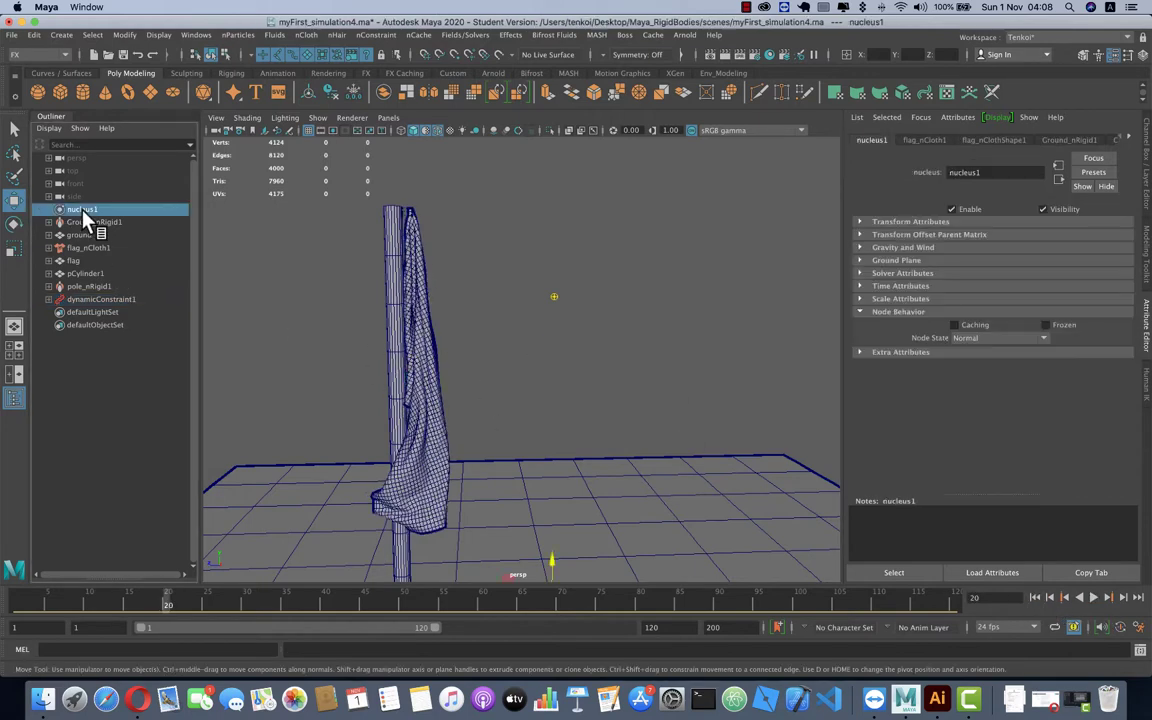
left_click(862, 273)
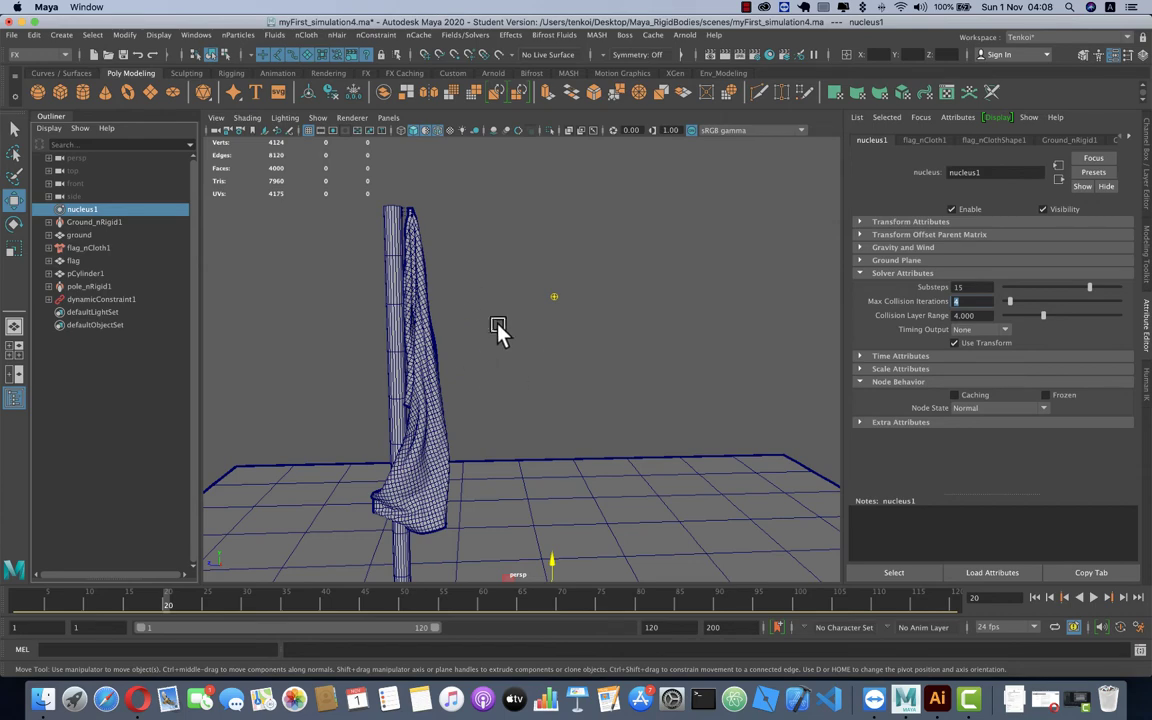
left_click(1036, 599)
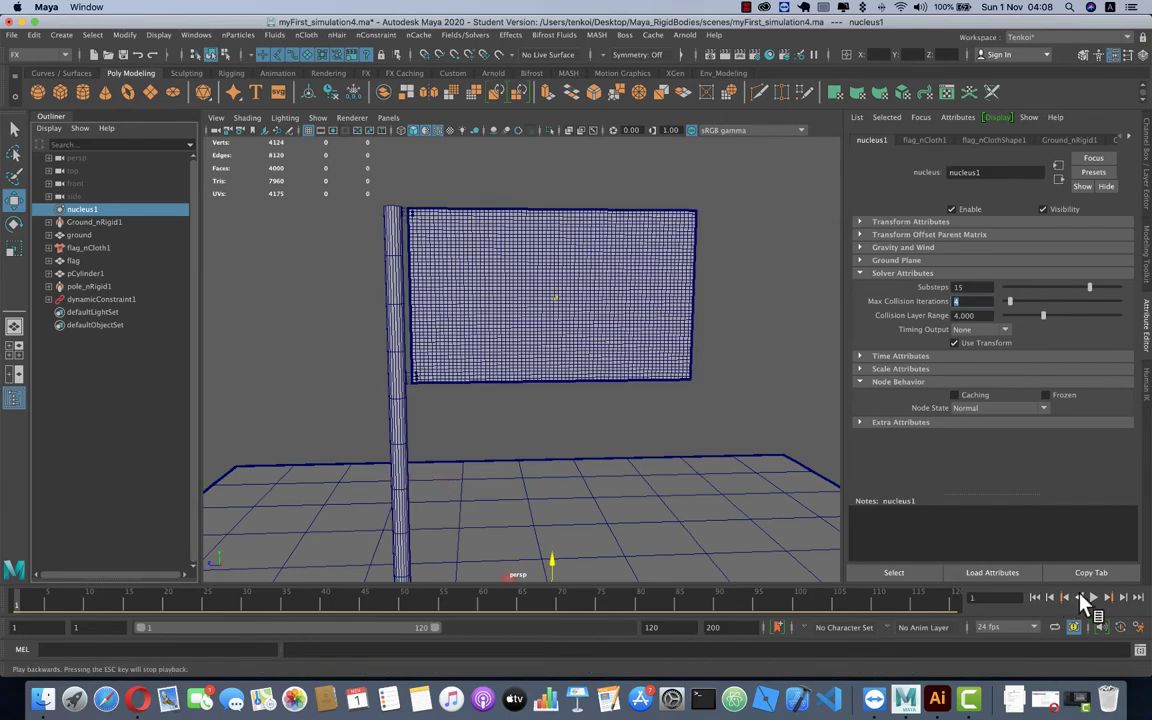
left_click(1090, 596)
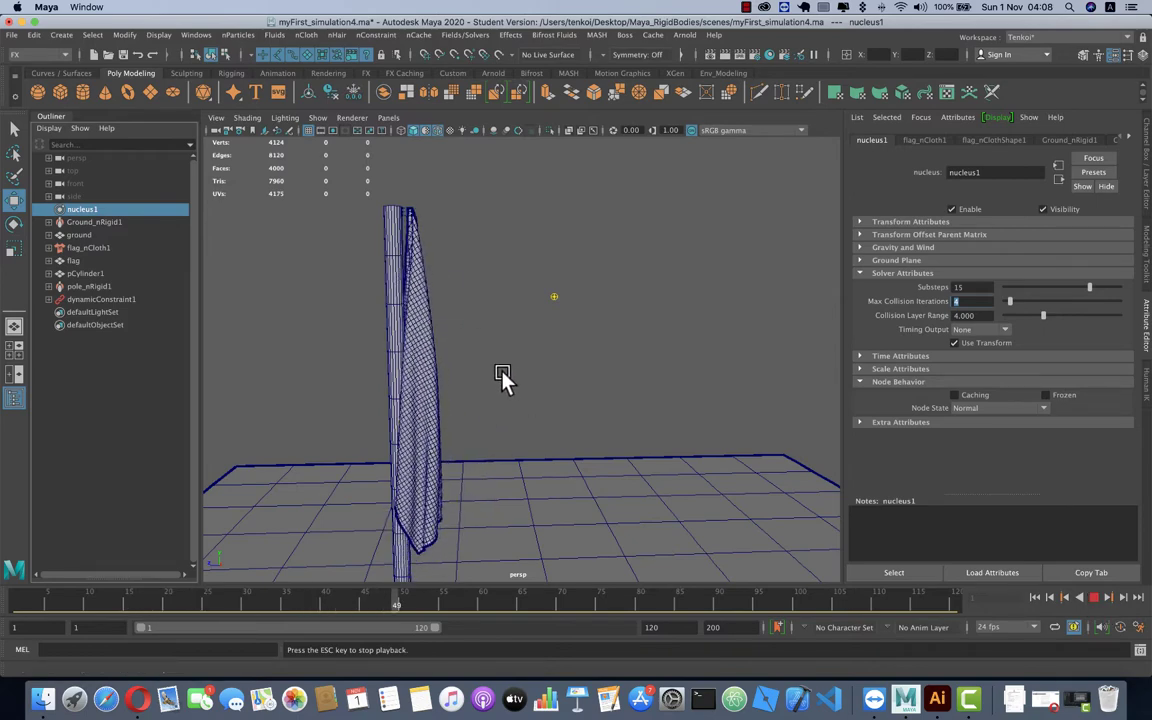
mouse_move(468, 372)
left_mouse_down("alt")
mouse_move(703, 381)
mouse_move(455, 370)
left_mouse_up("alt")
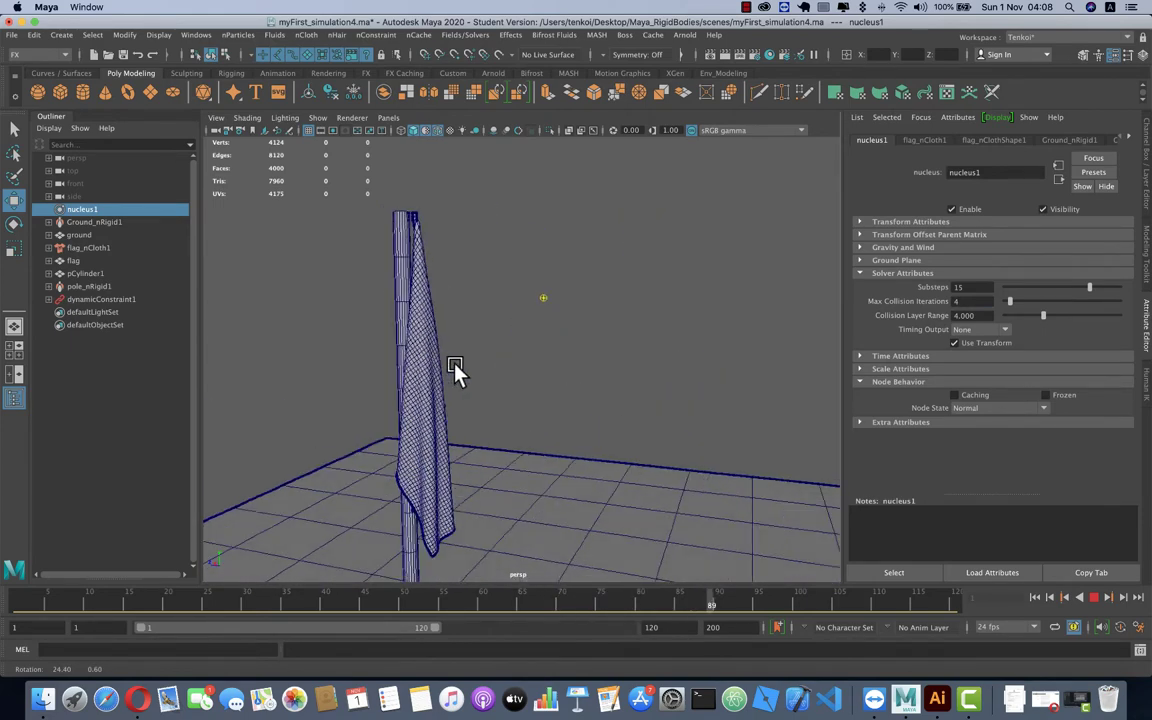
left_click_drag(455, 372, 398, 231, "alt")
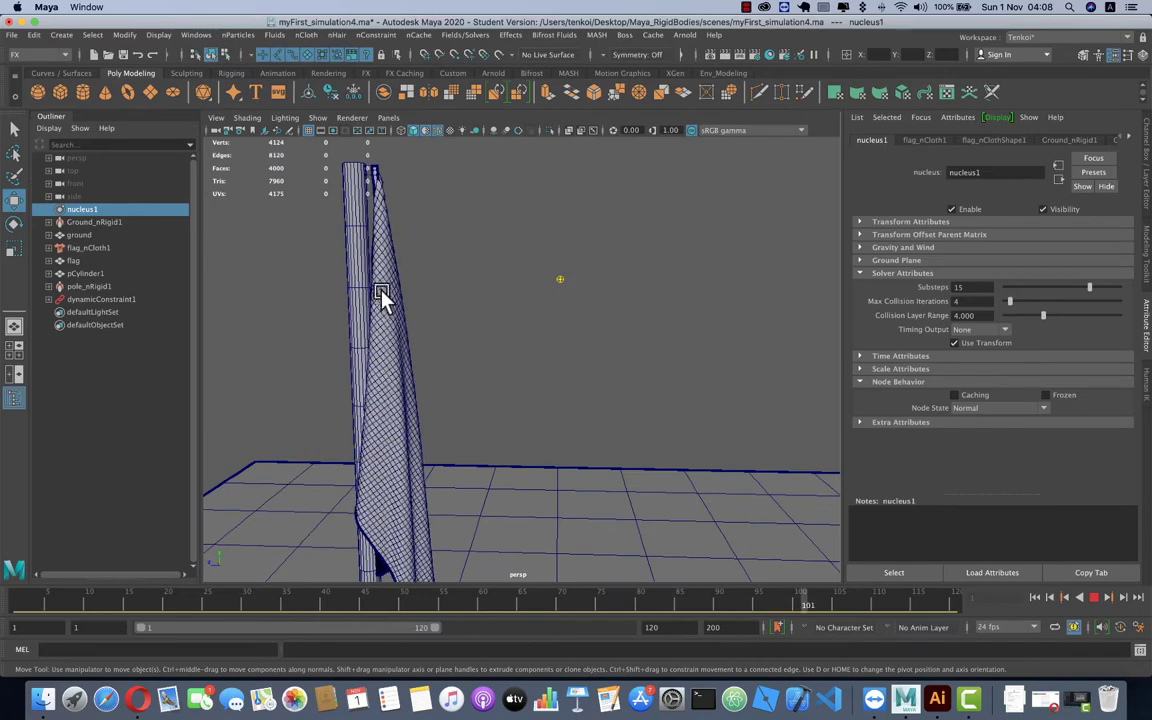
left_click(1035, 597)
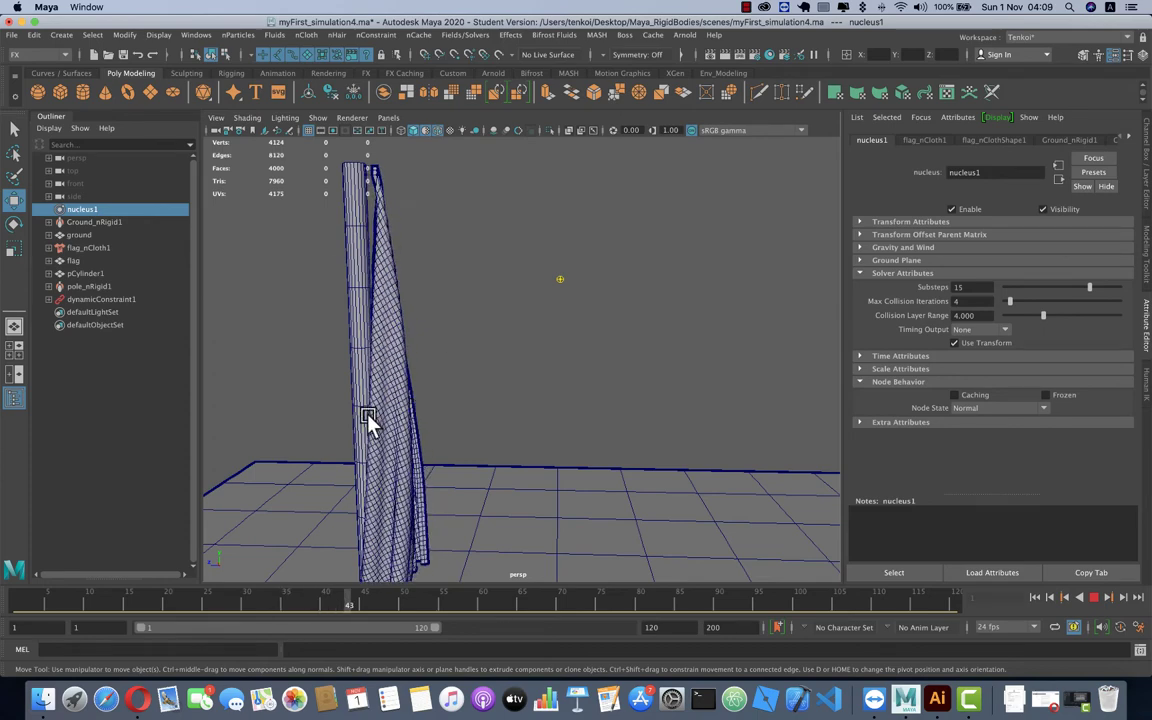
left_click_drag(442, 437, 441, 435, "alt")
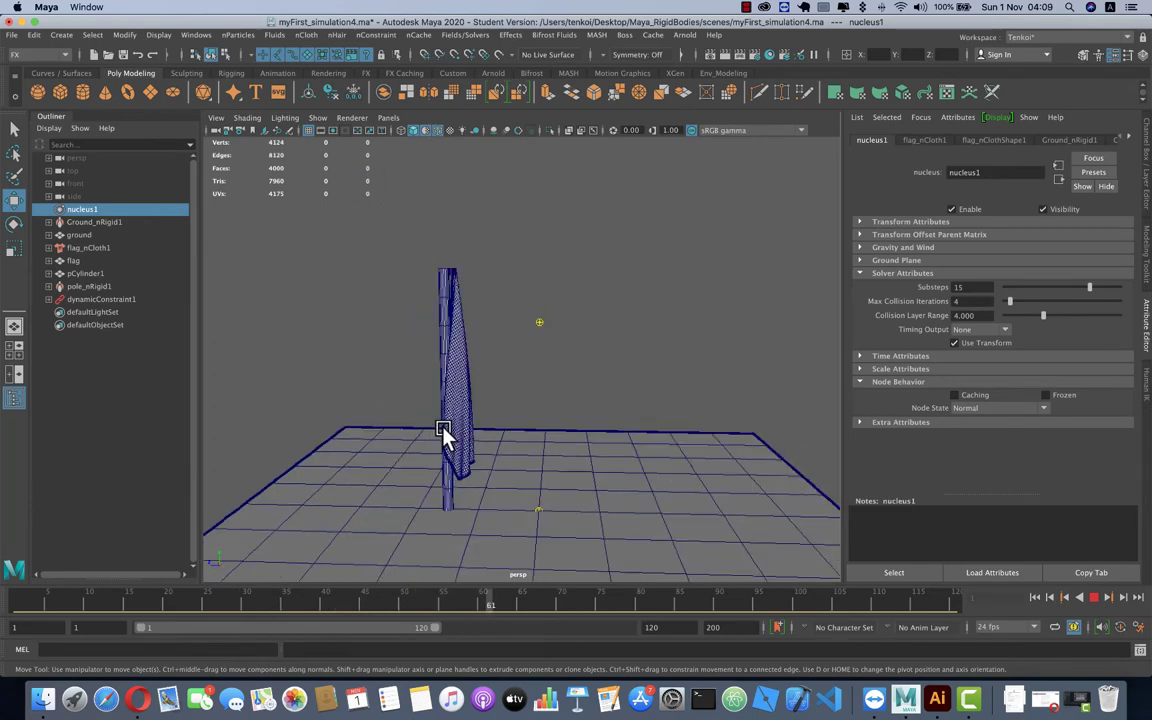
left_click(1094, 597)
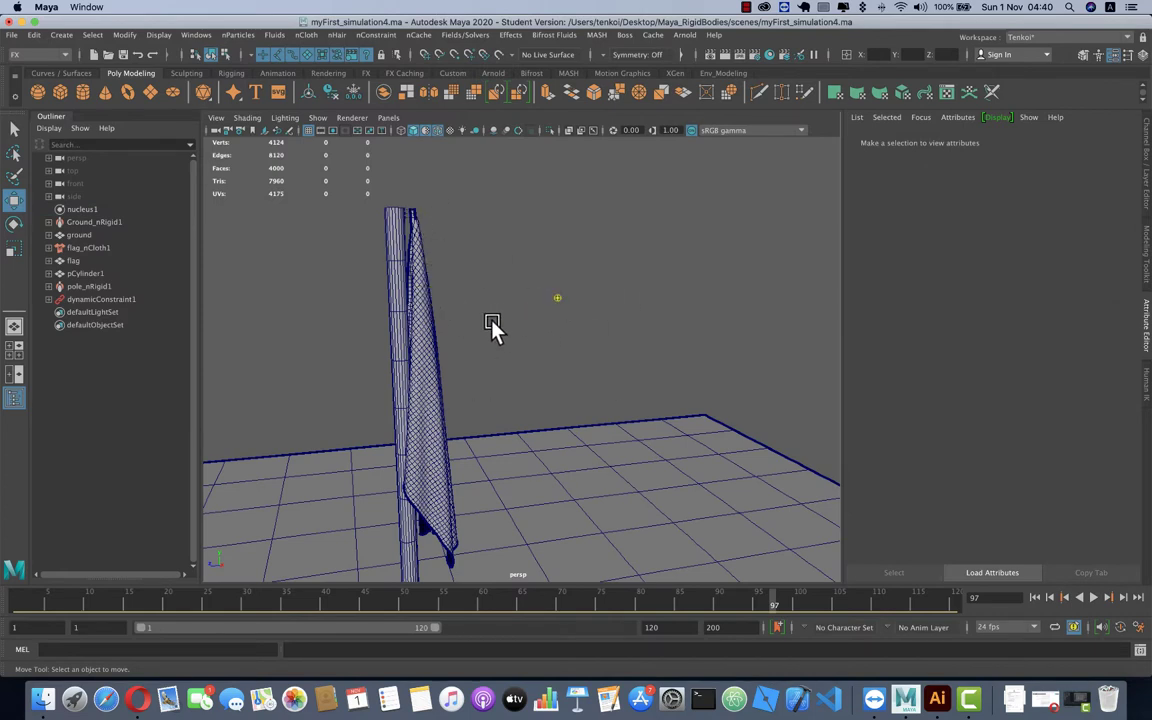
- Set nucleus1's Wind Speed to 50 in its Gravity and Wind settings
left_click(89, 210)
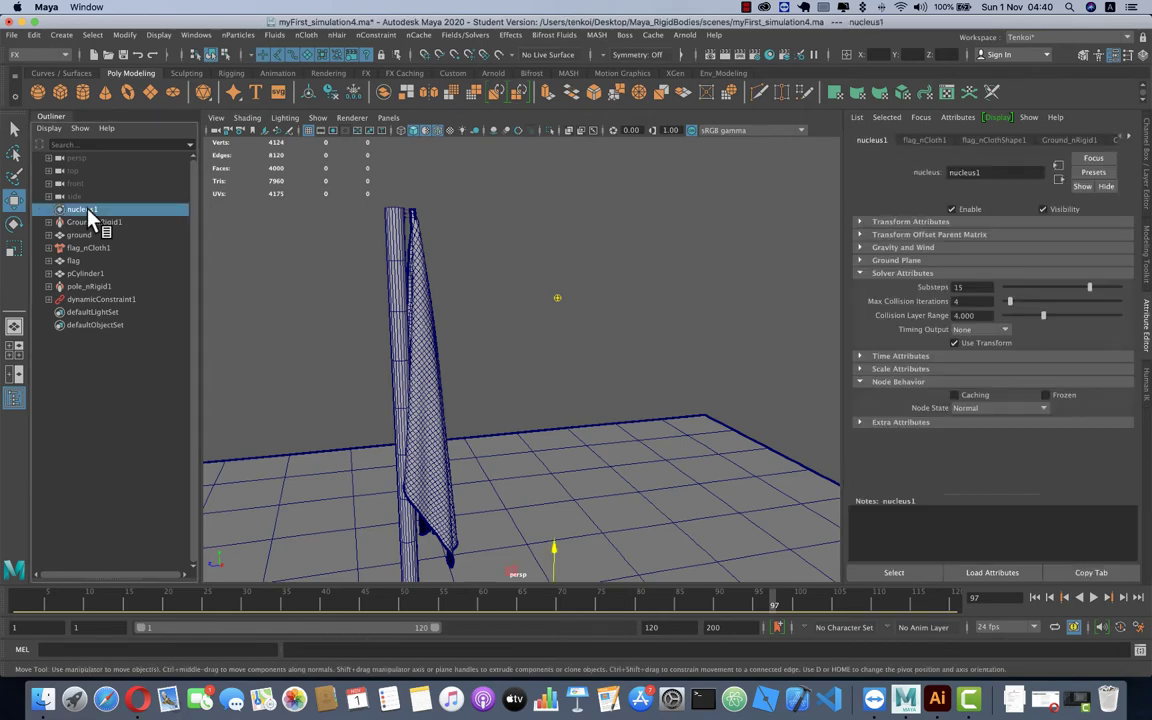
left_click(1036, 598)
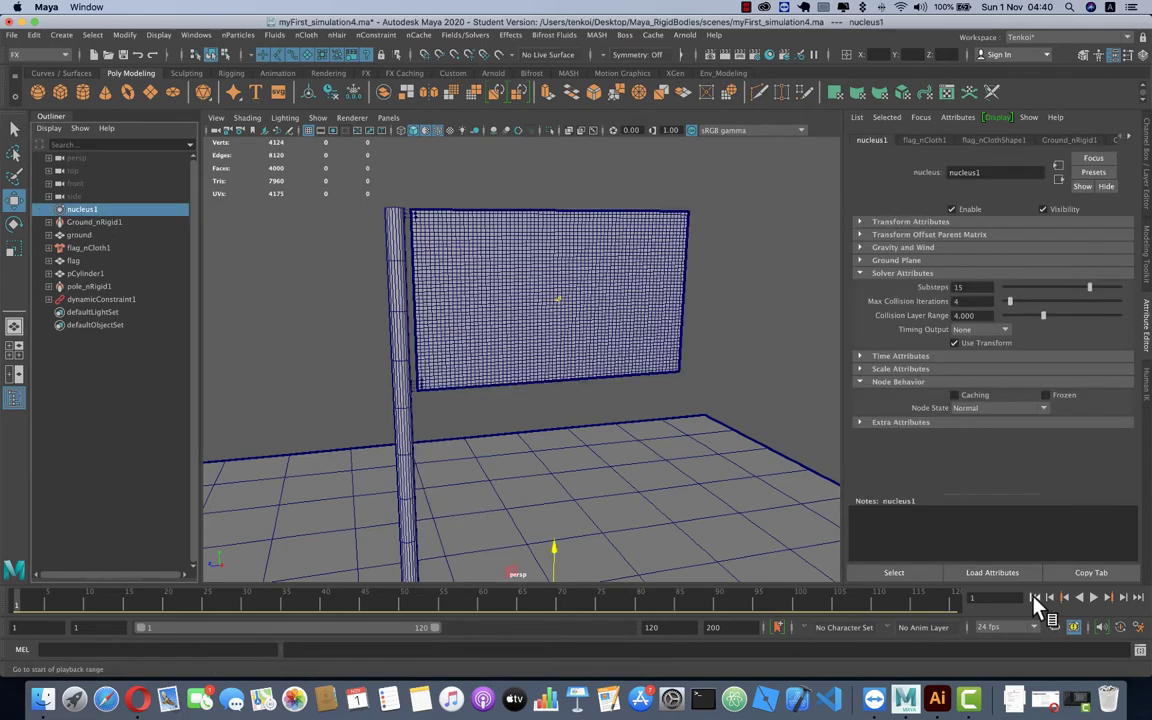
left_click(859, 248)
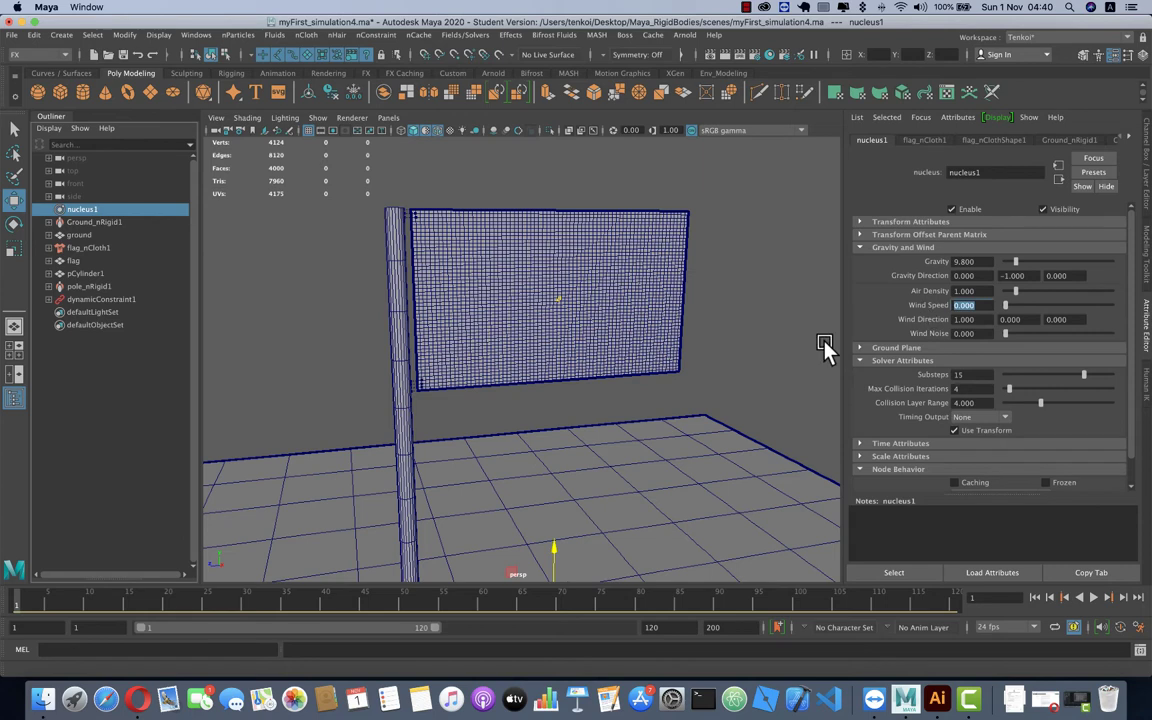
type("50")
key("Tab")
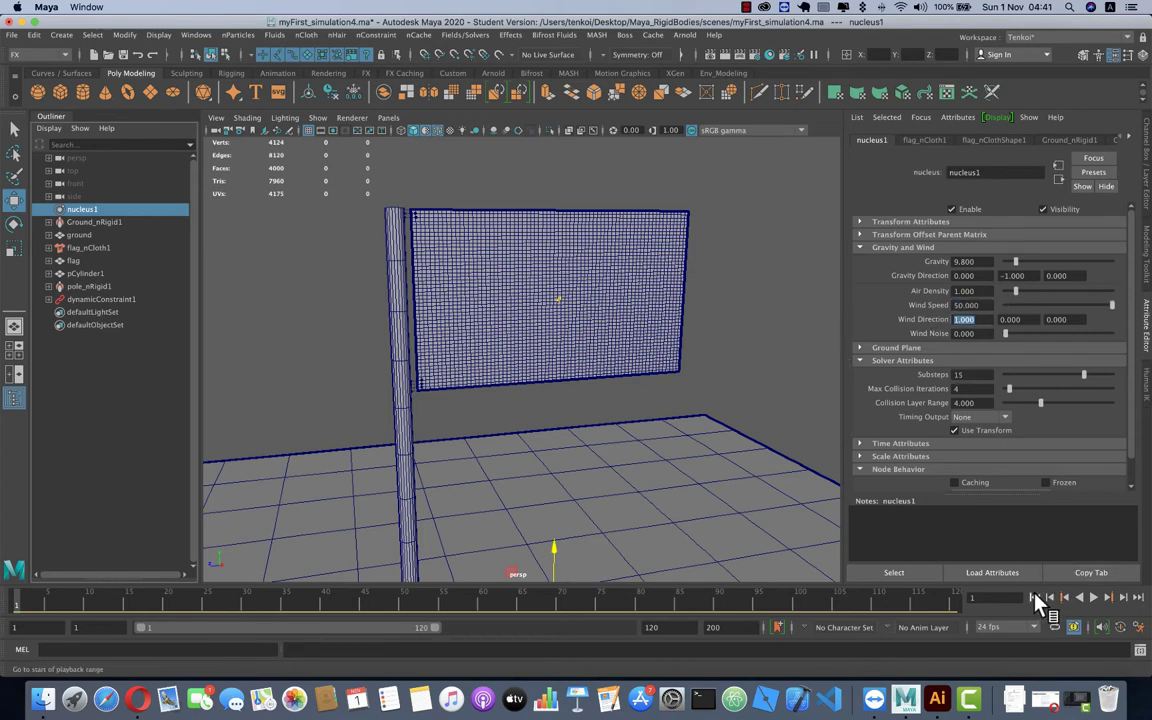
- Play the flag billowing in the wind, then stop, rewind to frame 1 and orbit down
left_click(1093, 598)
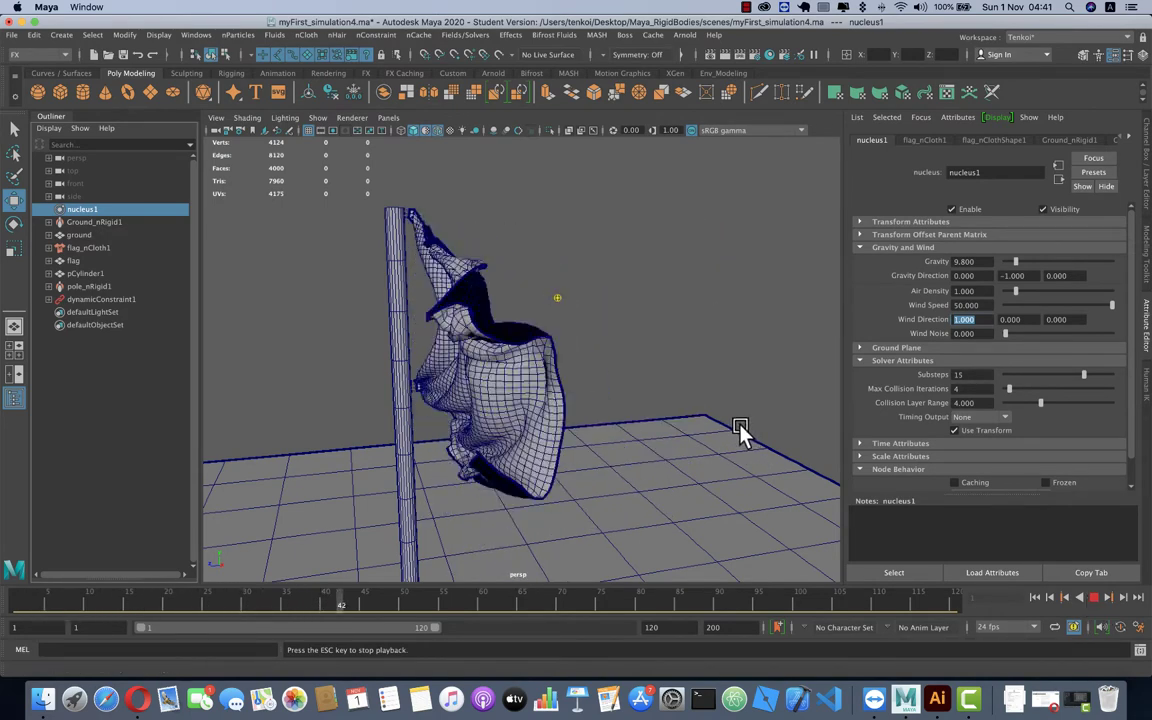
scroll(740, 430, "down", 5)
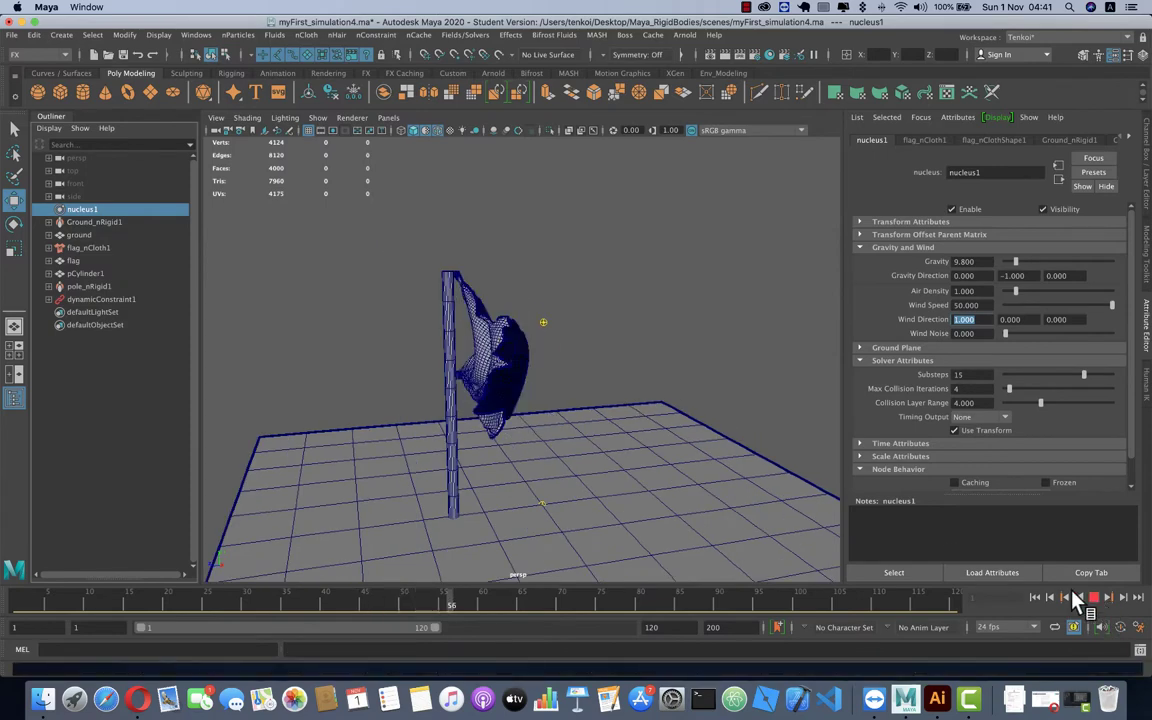
left_click(1092, 597)
key("w")
left_click(1035, 598)
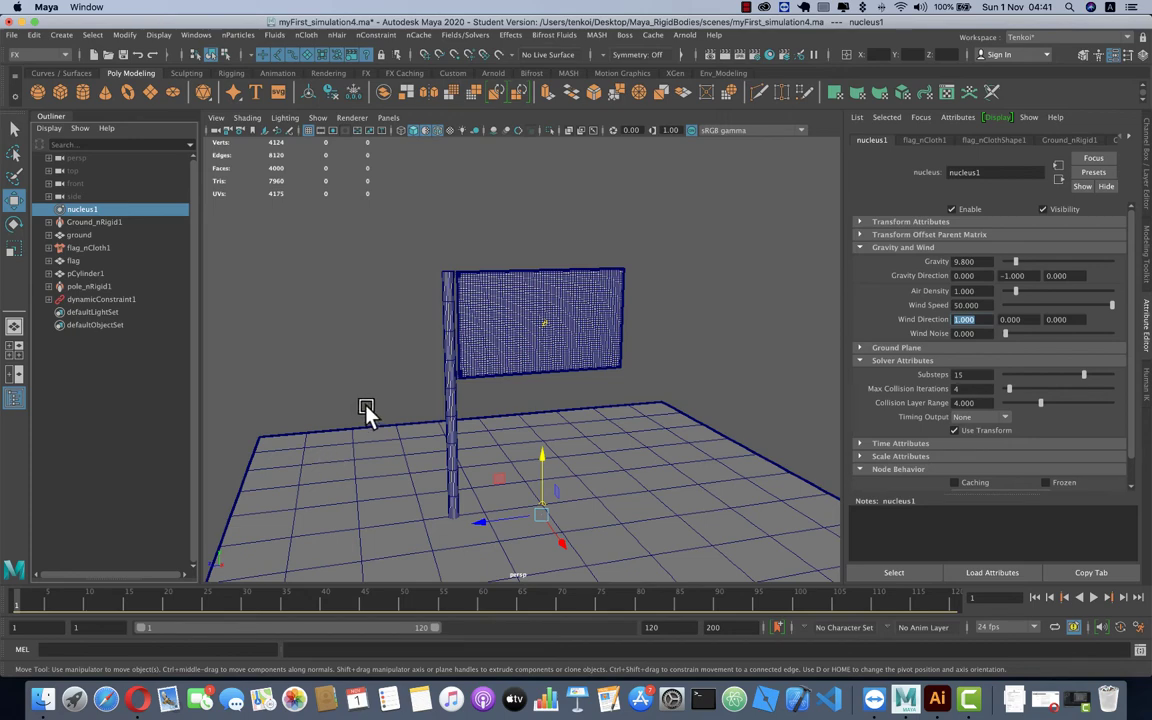
left_click_drag(390, 393, 398, 463, "alt")
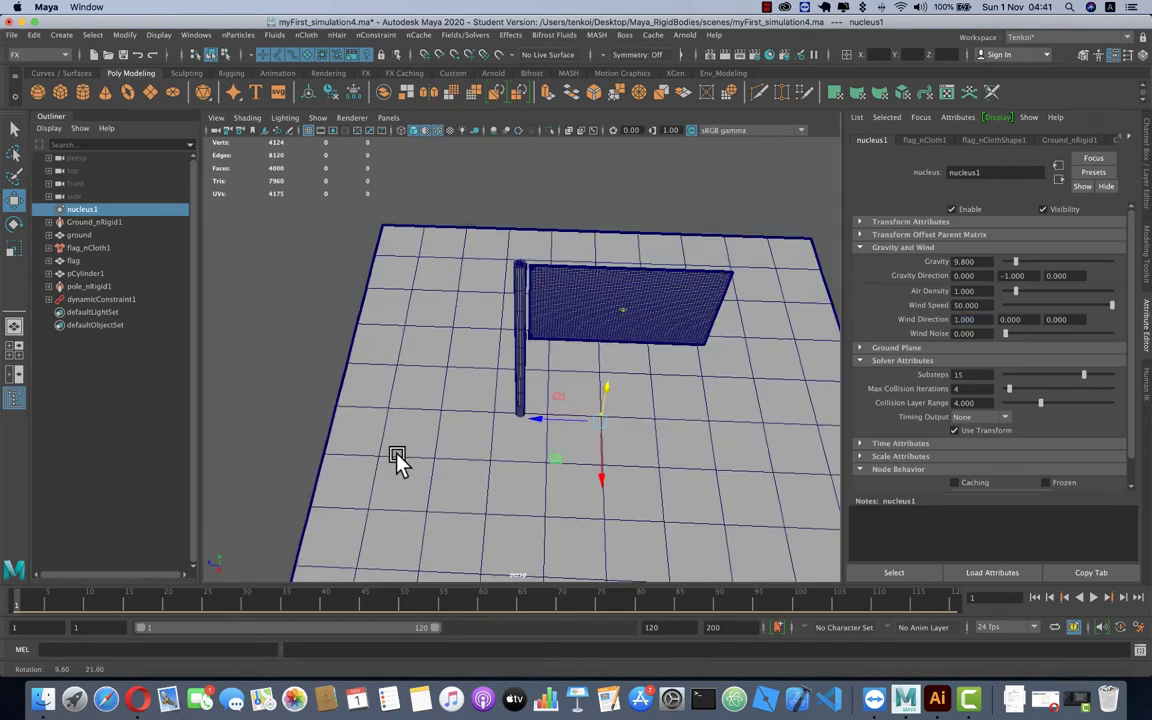
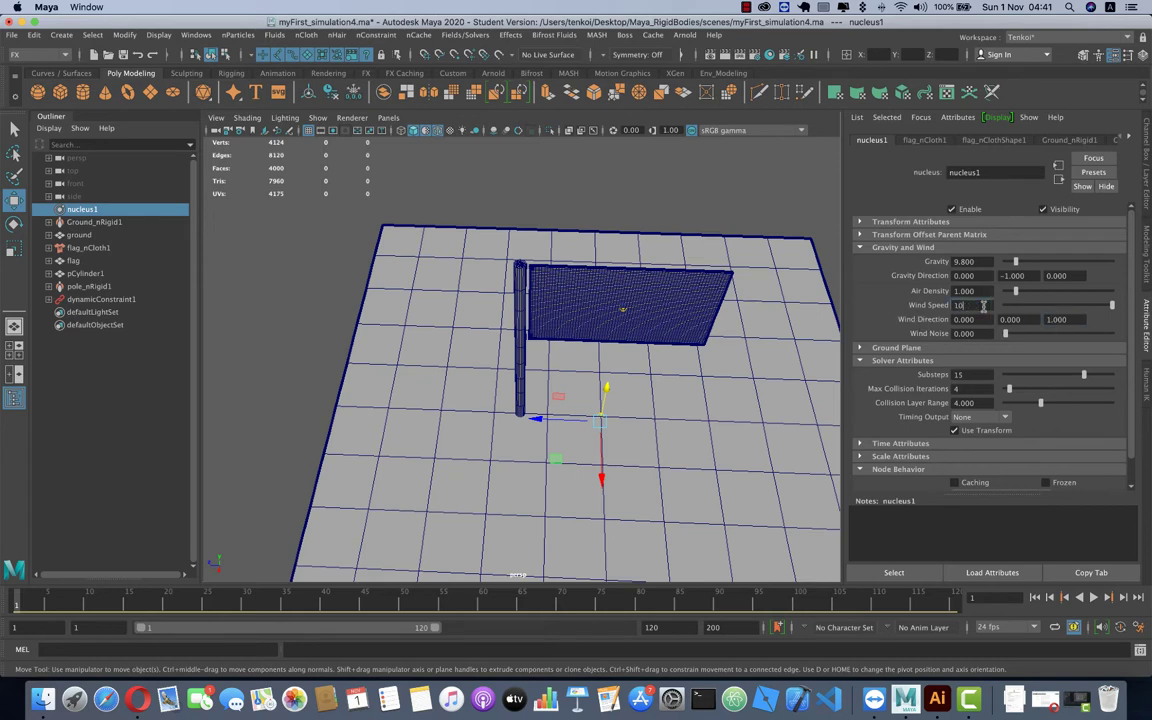
- Set nucleus1 wind speed to 10 and test-play the flag simulation
key("Tab")
scroll(541, 386, "up", 3)
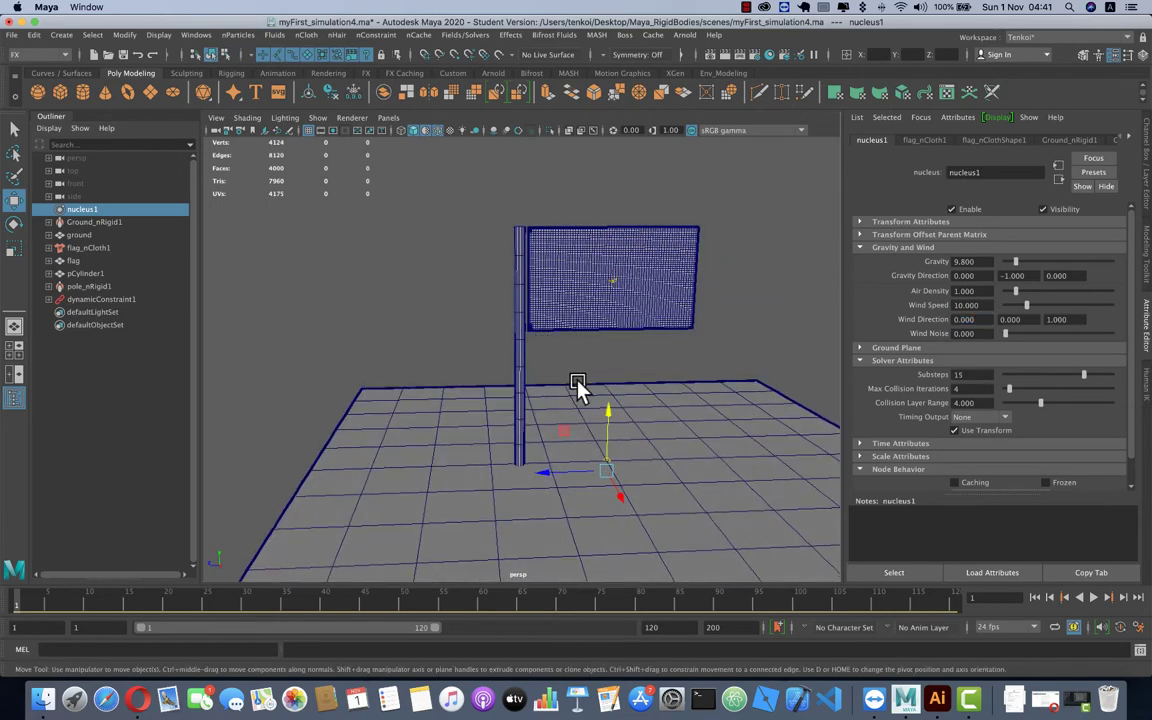
scroll(579, 386, "up", 3)
middle_click_drag(638, 316, 694, 437, "alt")
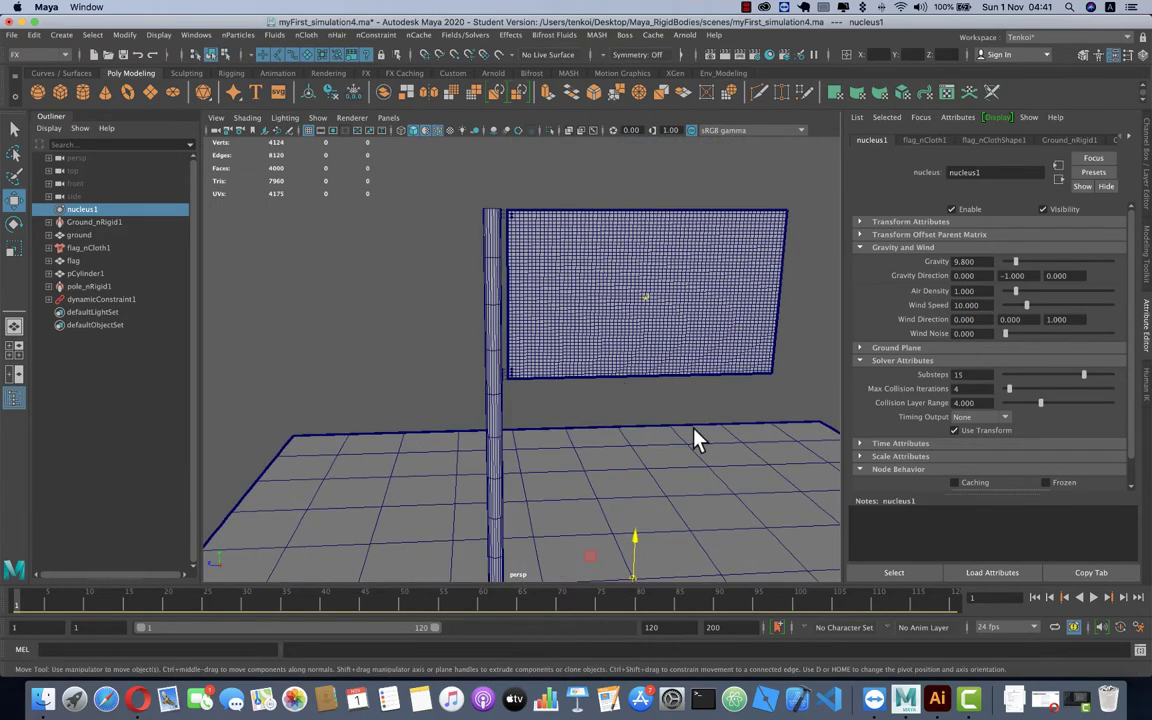
left_click(1090, 598)
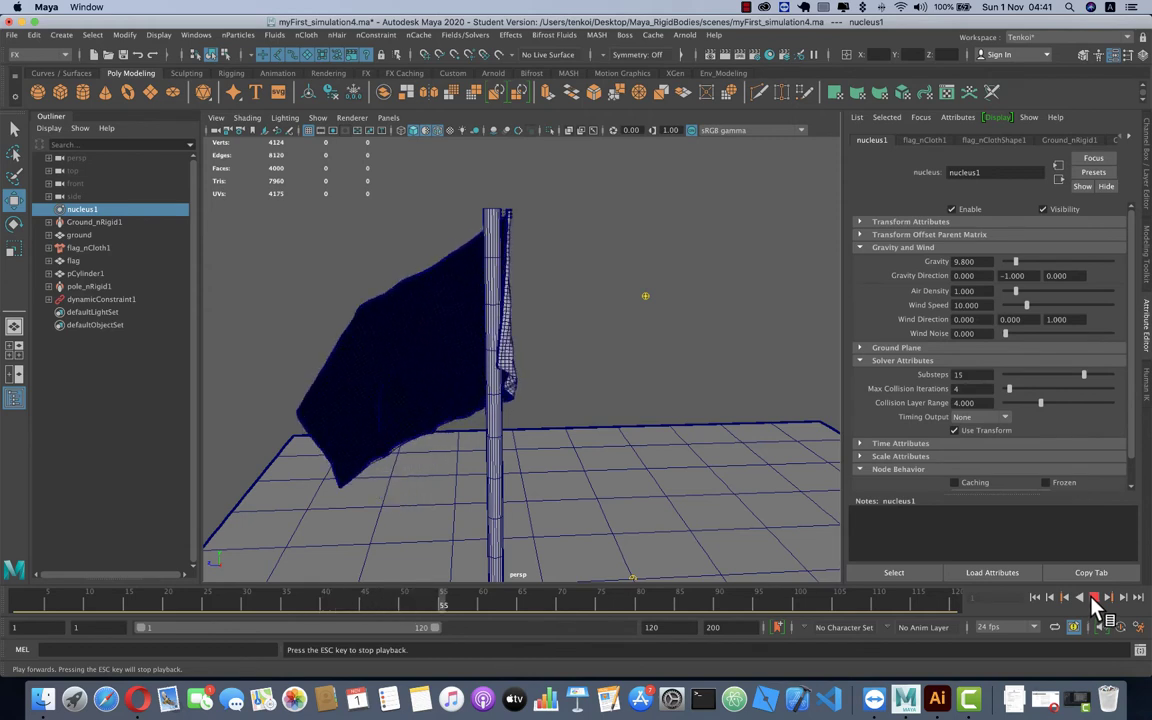
left_click(1095, 598)
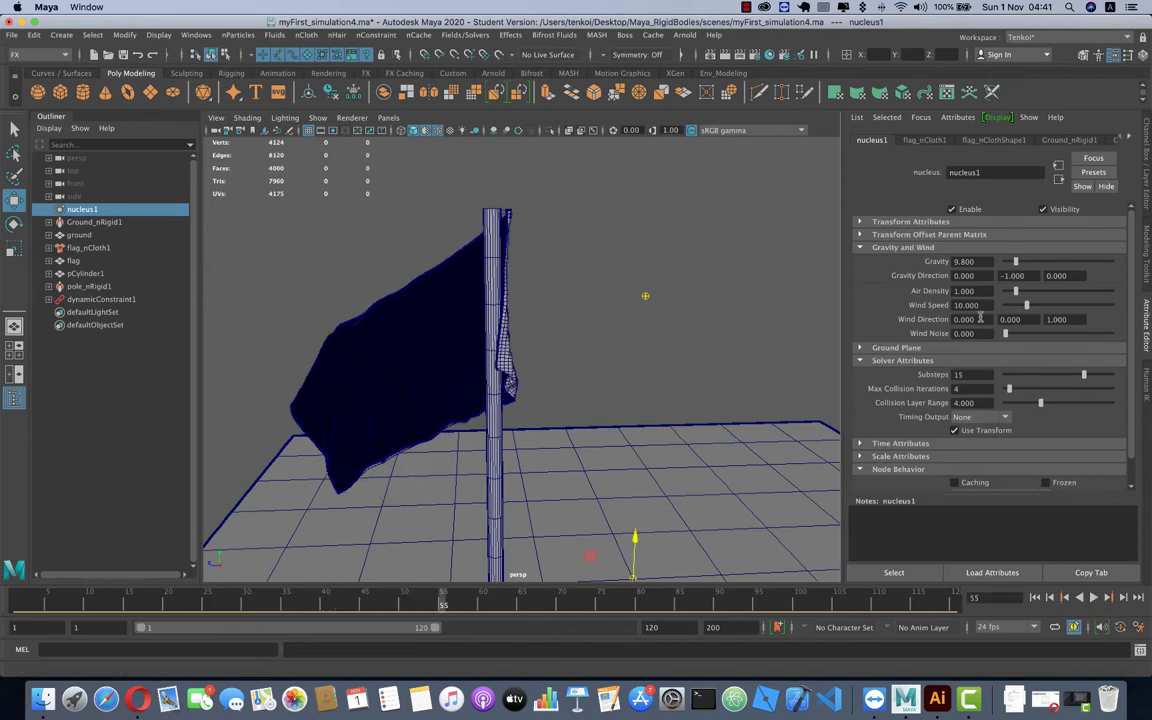
- Raise the wind speed to 20 and replay the flag simulation from frame 1
type("20")
key("Tab")
left_click(1035, 597)
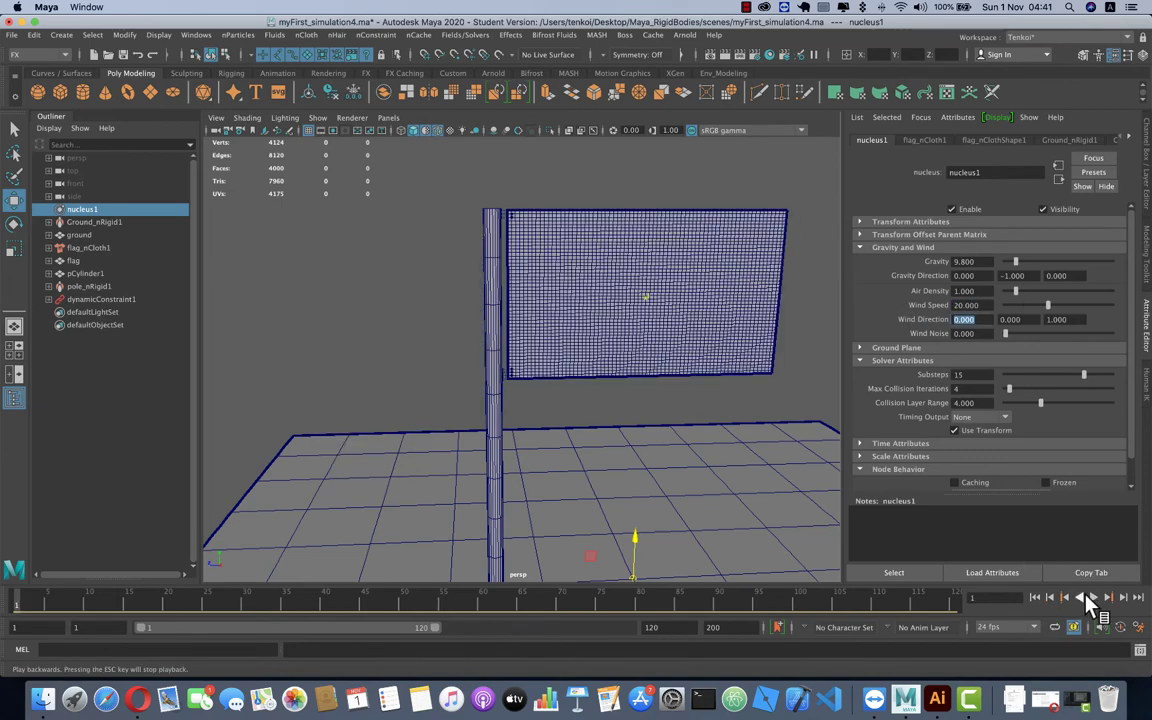
left_click(1080, 597)
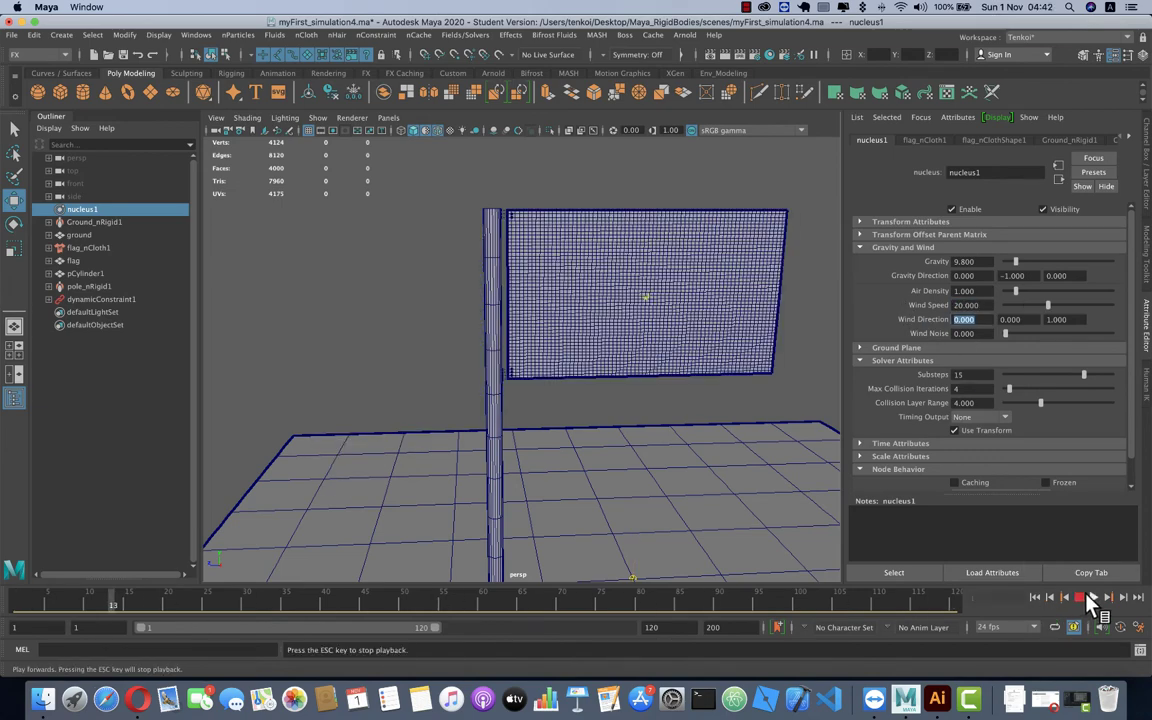
left_click(1080, 597)
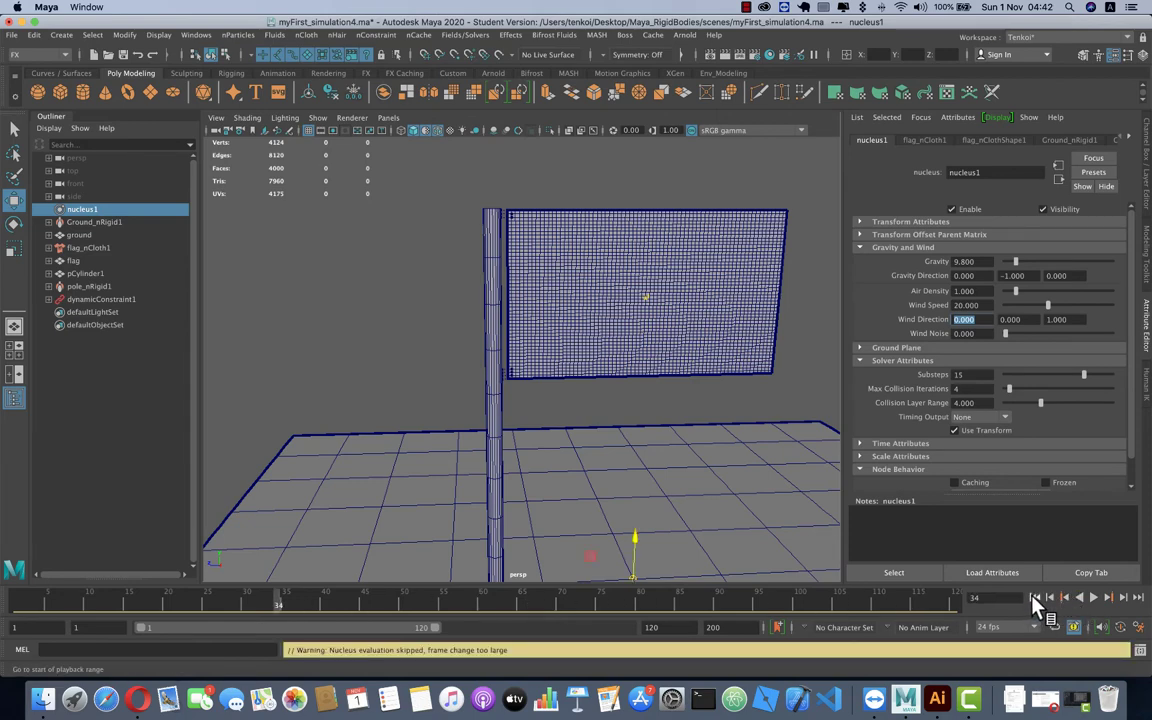
left_click(1090, 597)
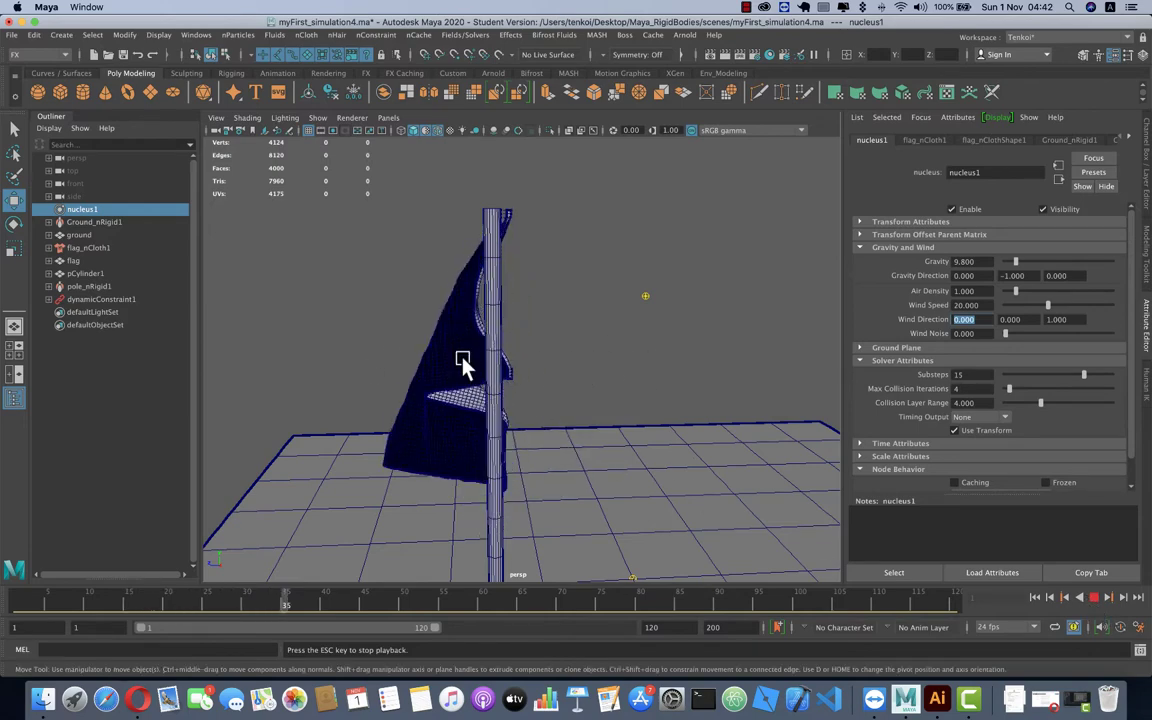
left_click(1035, 597)
left_click(1093, 596)
left_click(1048, 318)
type("-1.000")
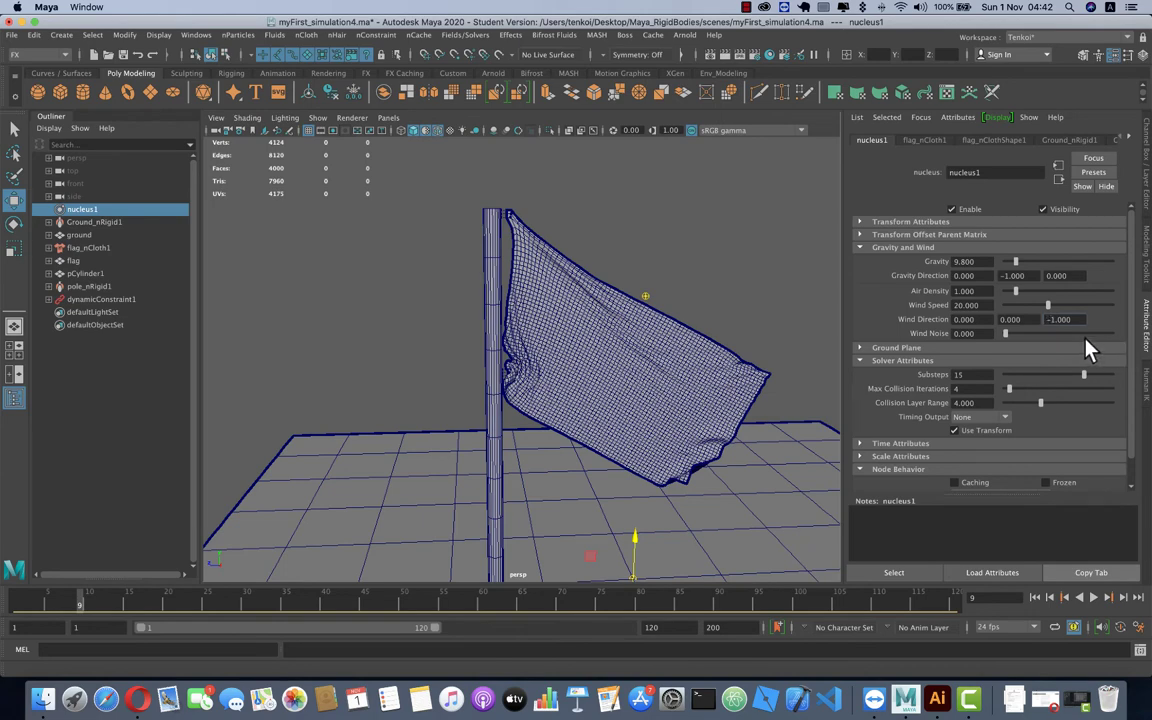
- Commit wind direction 0, 0, -1 and replay the flag from frame 1
key("Tab")
left_click(1036, 597)
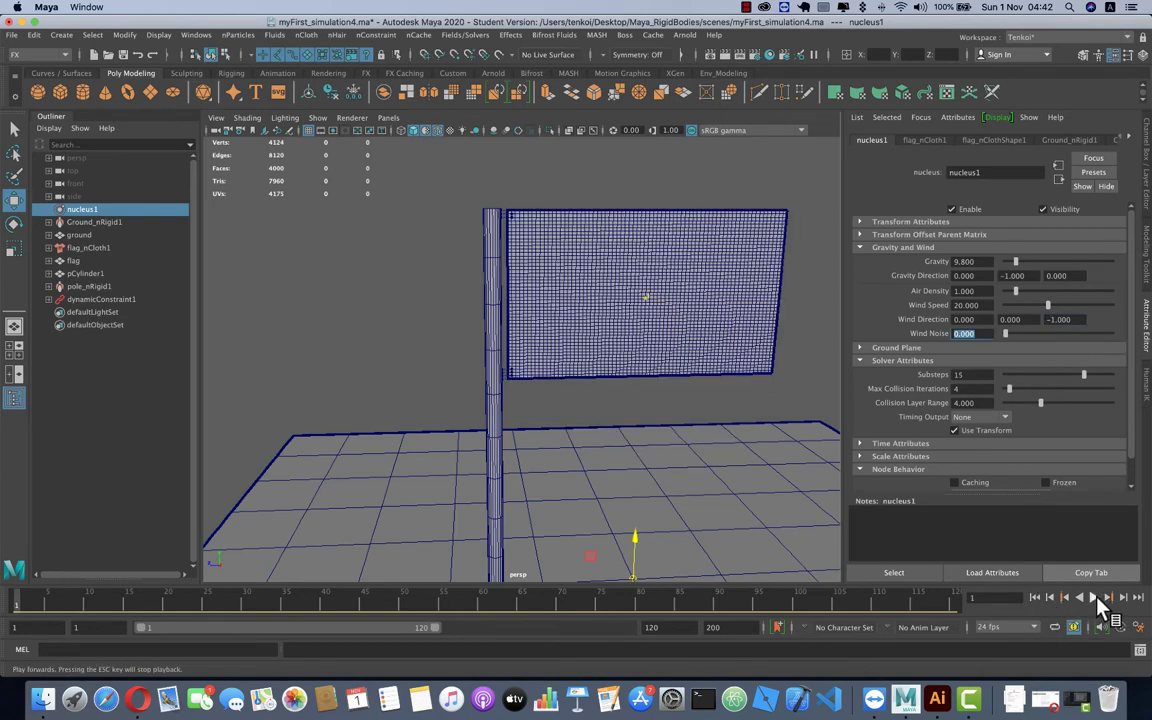
left_click(1093, 596)
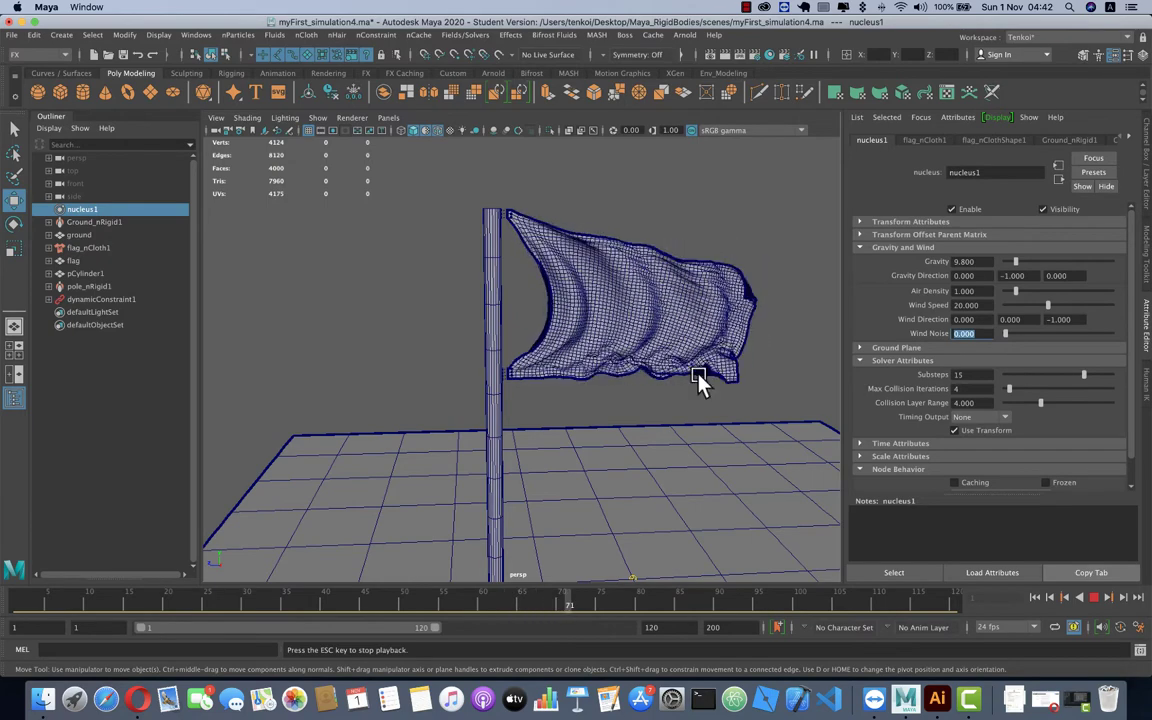
left_click(1034, 597)
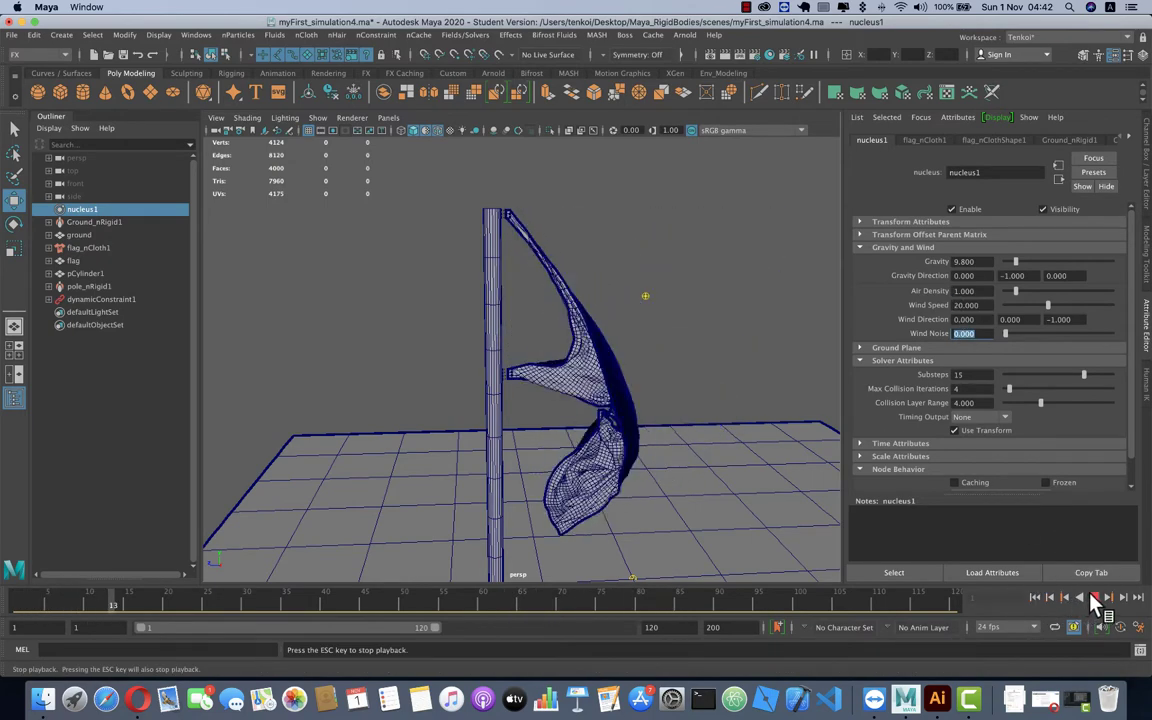
left_click(1093, 597)
- Test wind speed 15 in a replay, then lower it to 12
type("15")
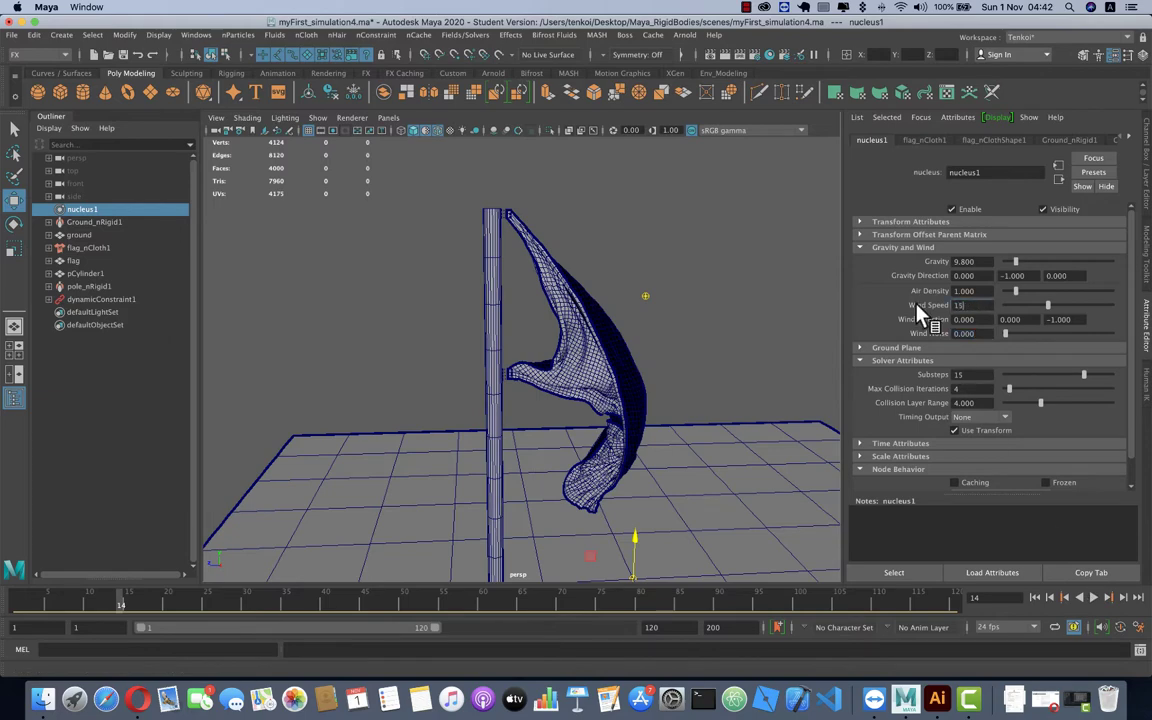
key("Tab")
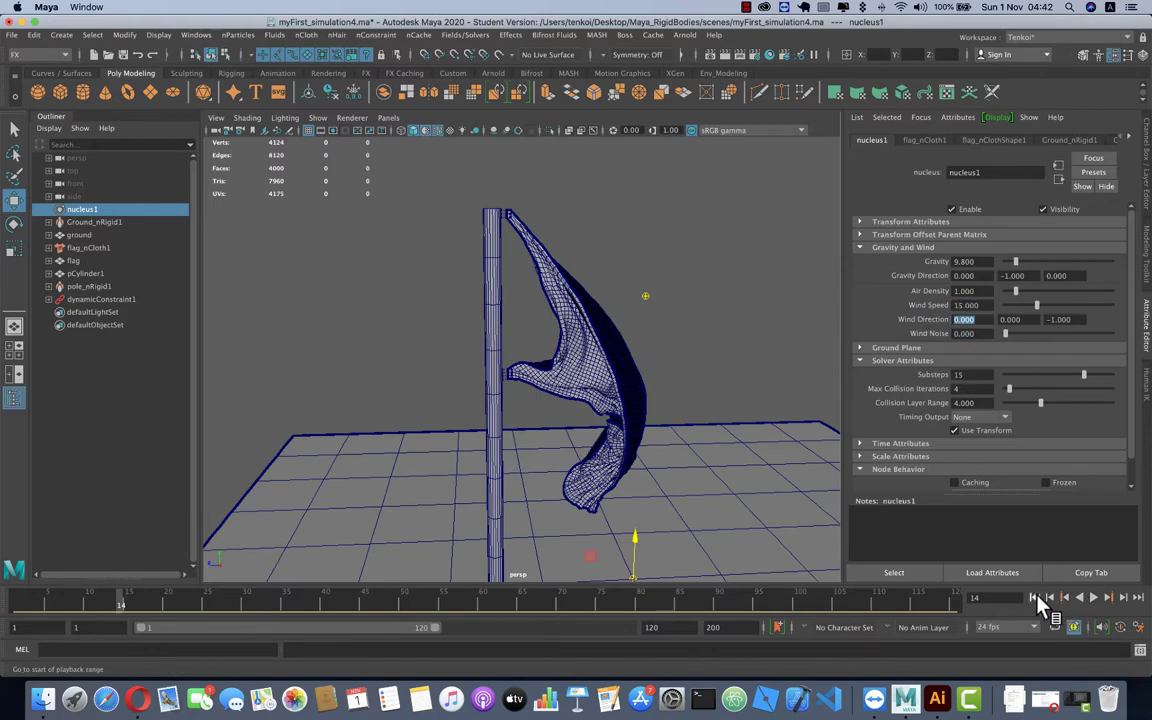
left_click(1034, 597)
left_click(1093, 597)
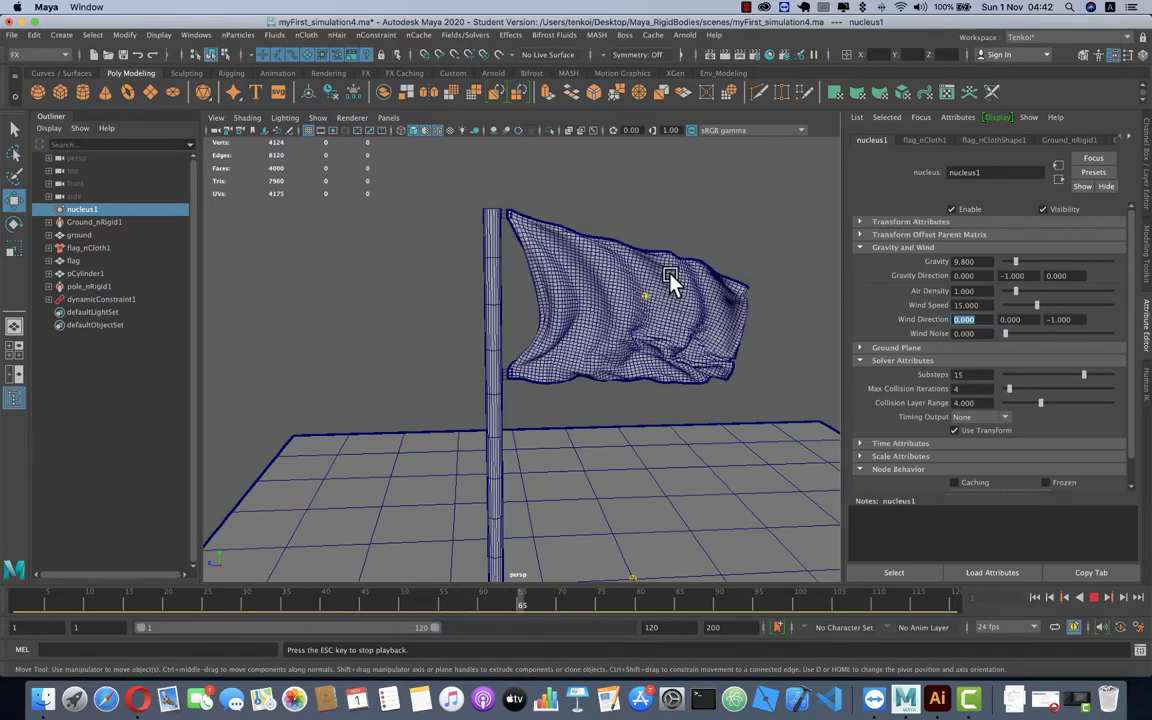
left_click(1036, 598)
left_click(1094, 598)
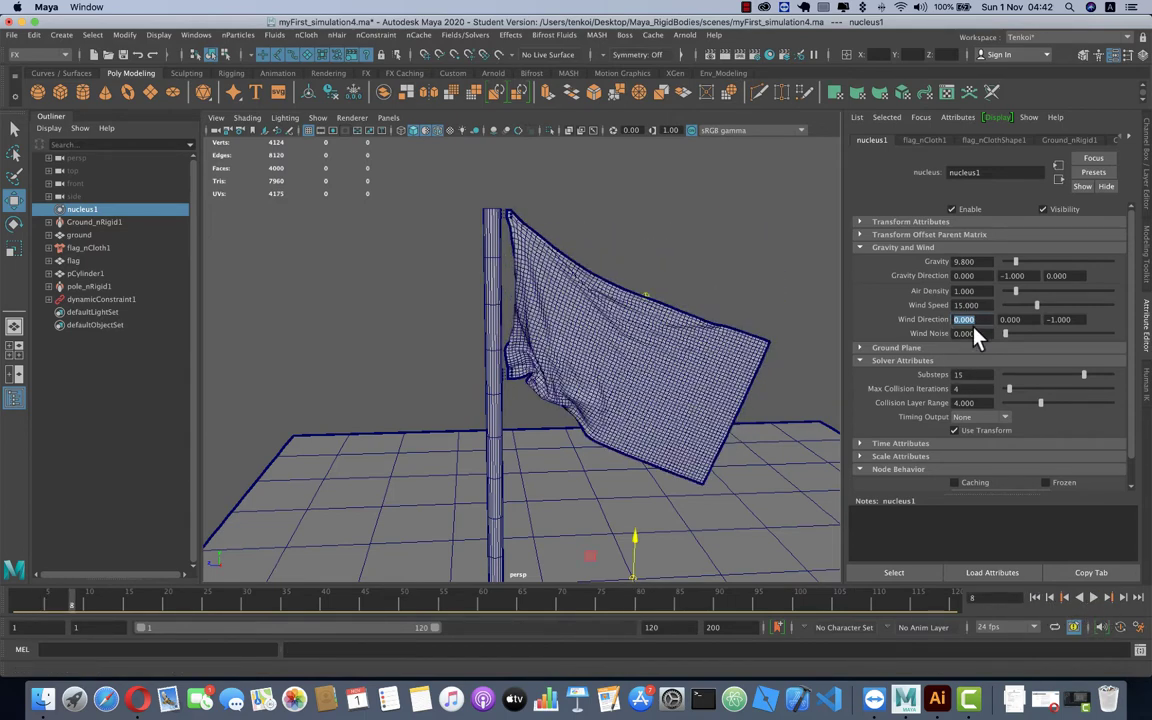
type("12")
key("Tab")
- Replay the flag at wind speed 12, then test wind speed 13
left_click(1035, 598)
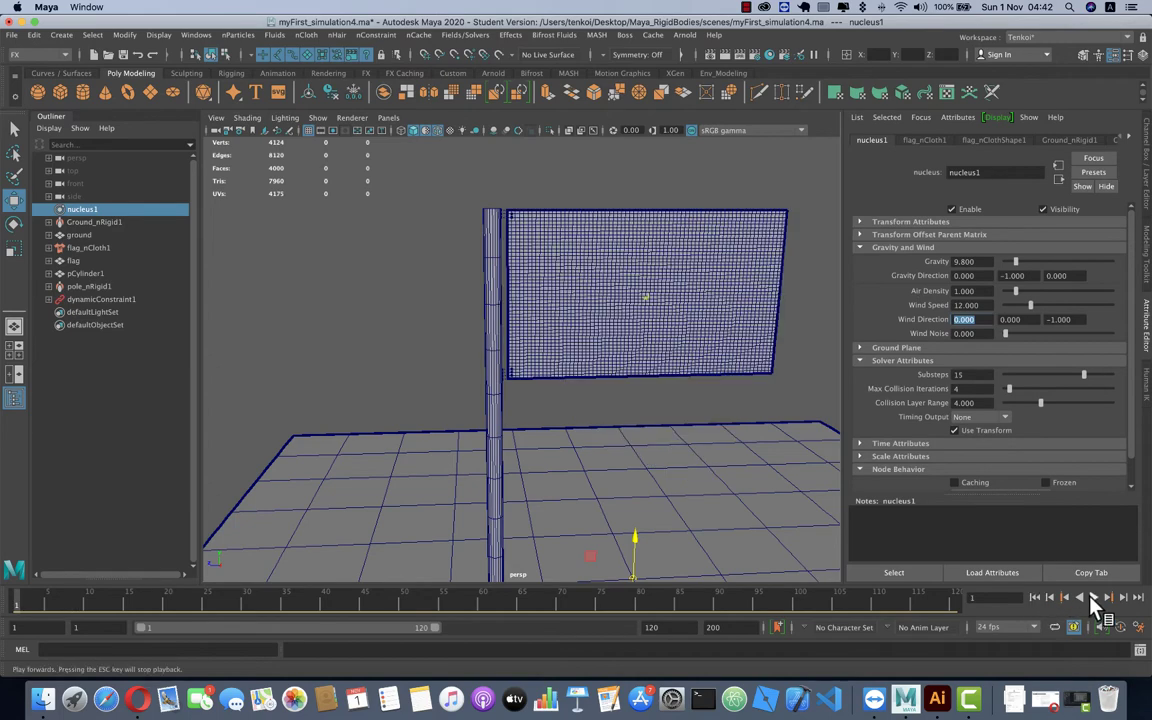
left_click(1093, 598)
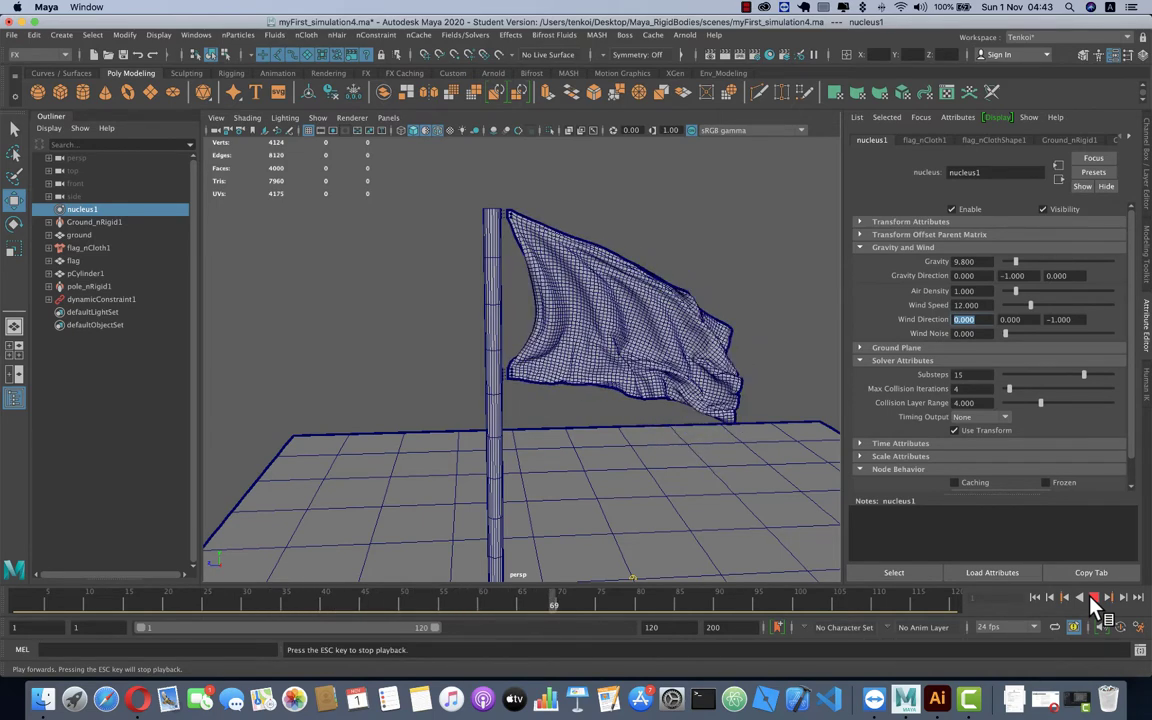
left_click(1095, 598)
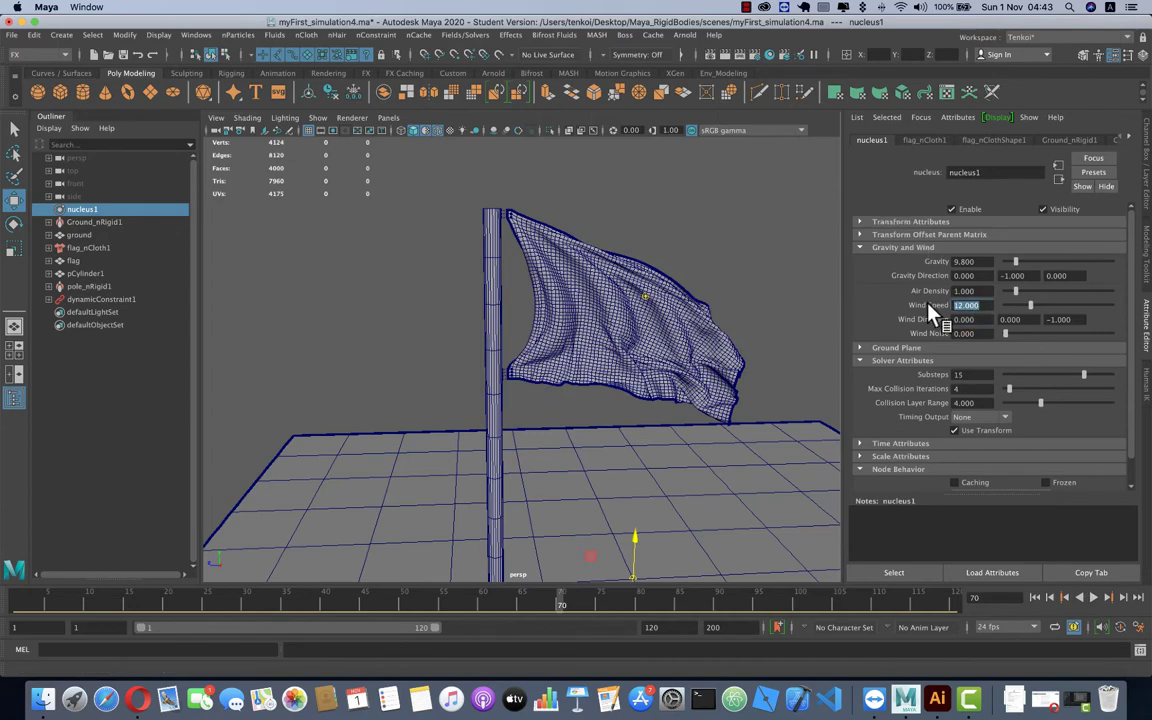
type("13")
key("Tab")
left_click(1034, 597)
left_click(1092, 597)
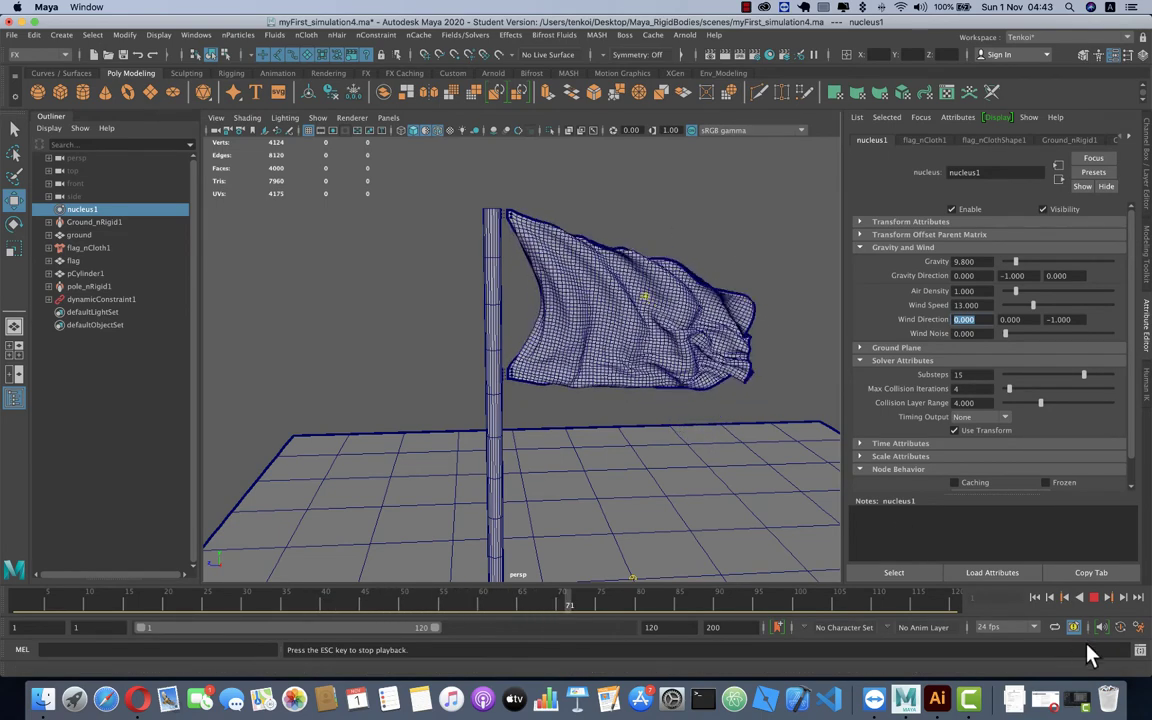
left_click(1093, 597)
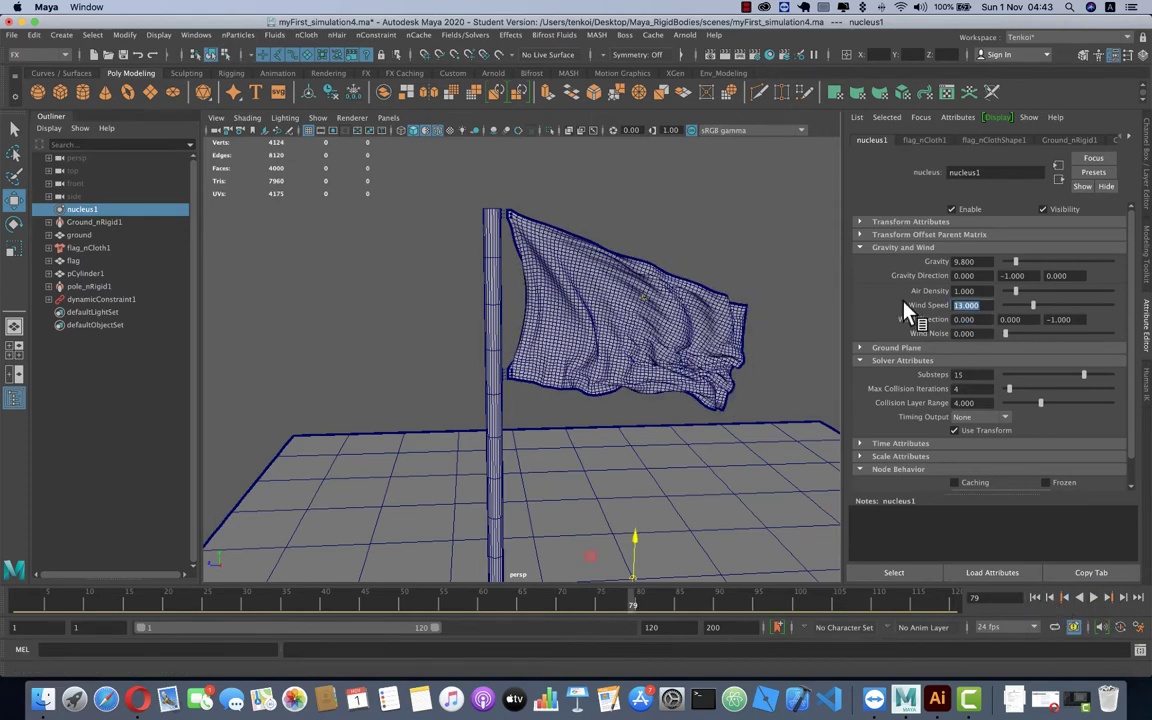
- Set wind speed to 14, replay the flag, and rewind to frame 1
type("14")
key("Tab")
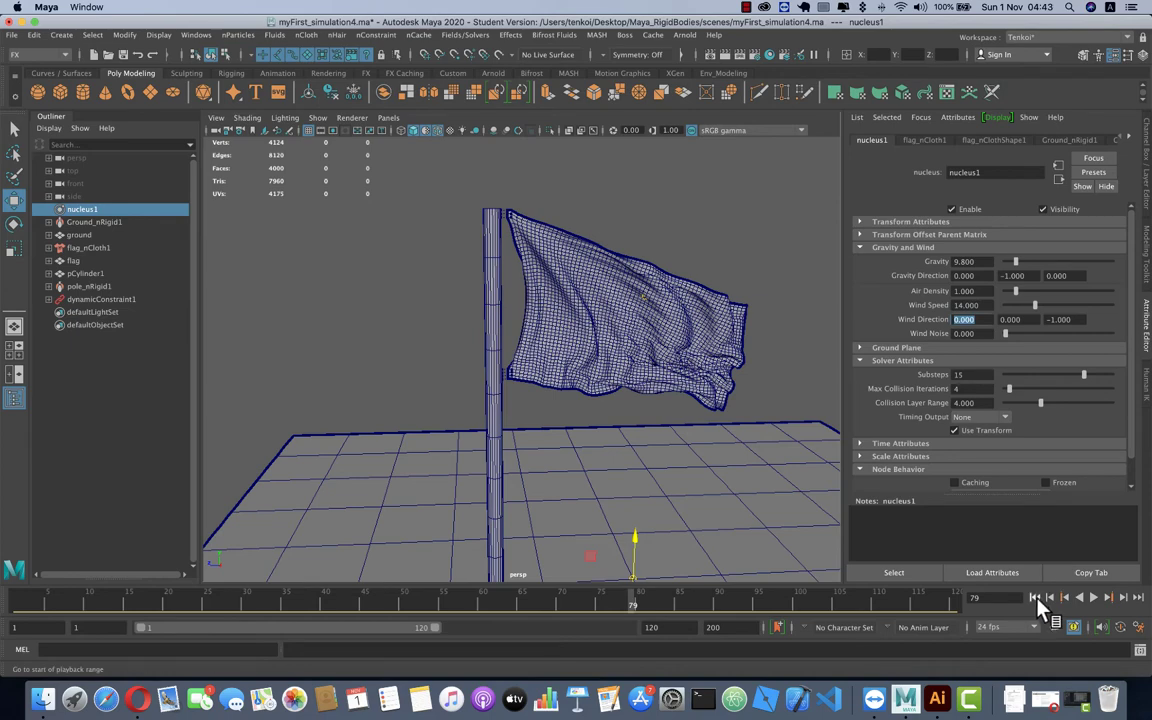
left_click(1035, 597)
left_click(1093, 597)
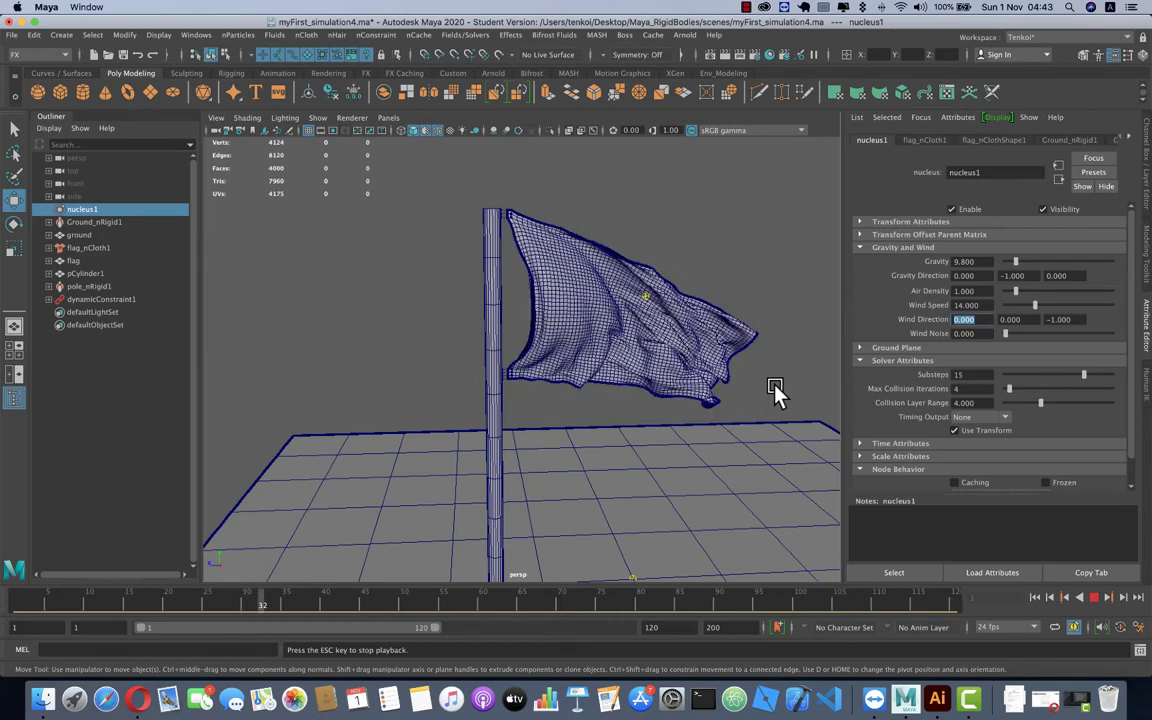
left_click(1034, 598)
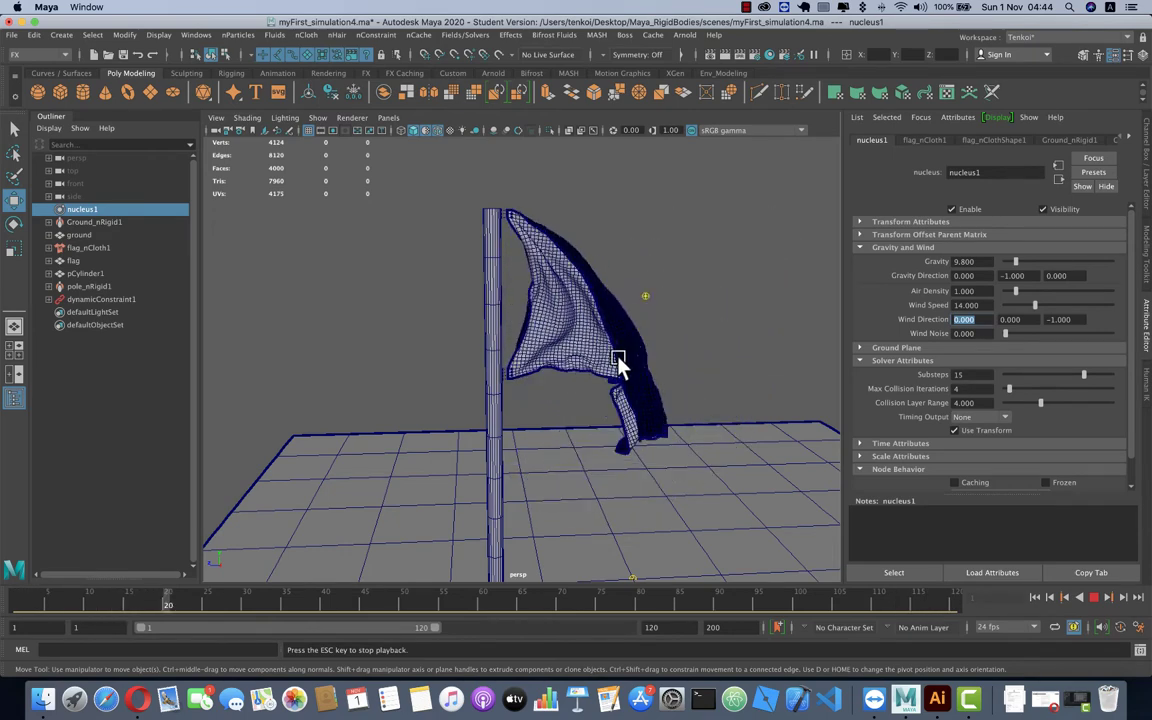
left_click(1035, 598)
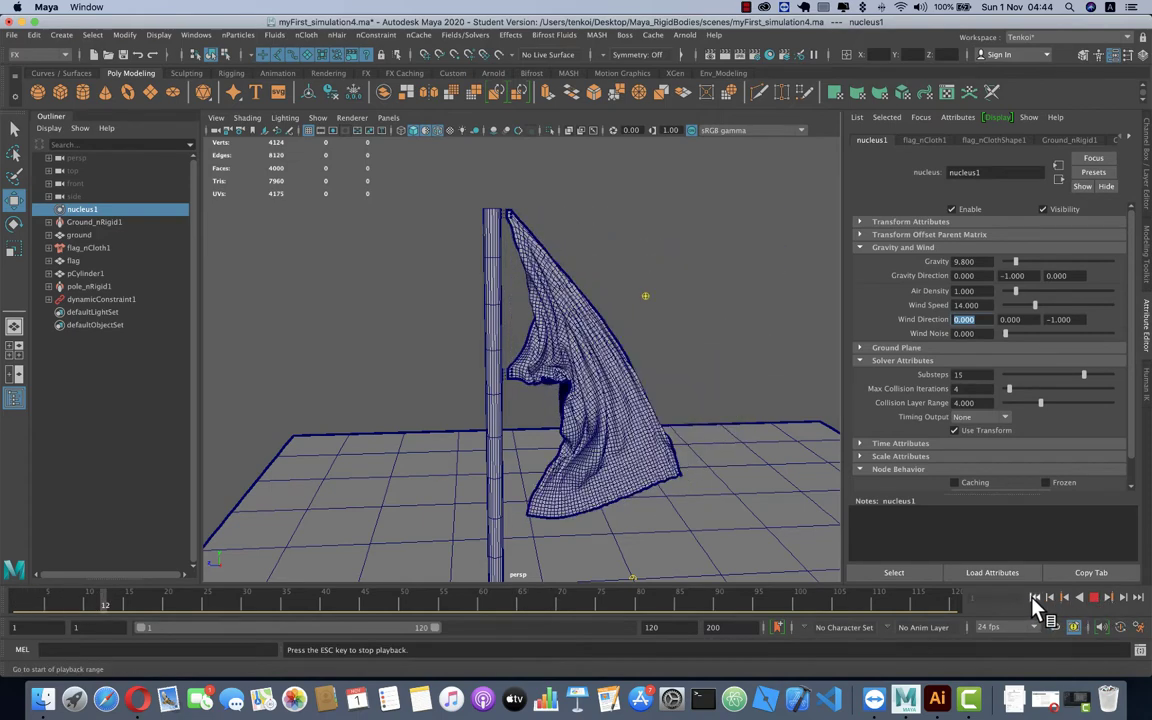
key("Escape")
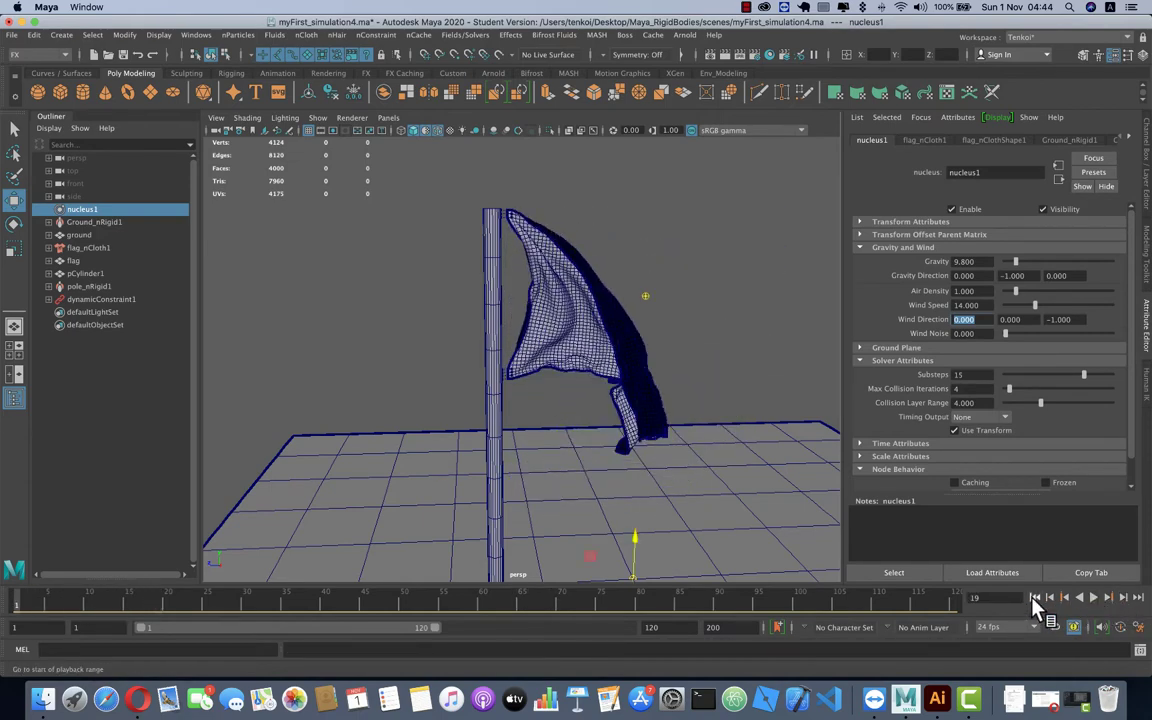
left_click(1035, 598)
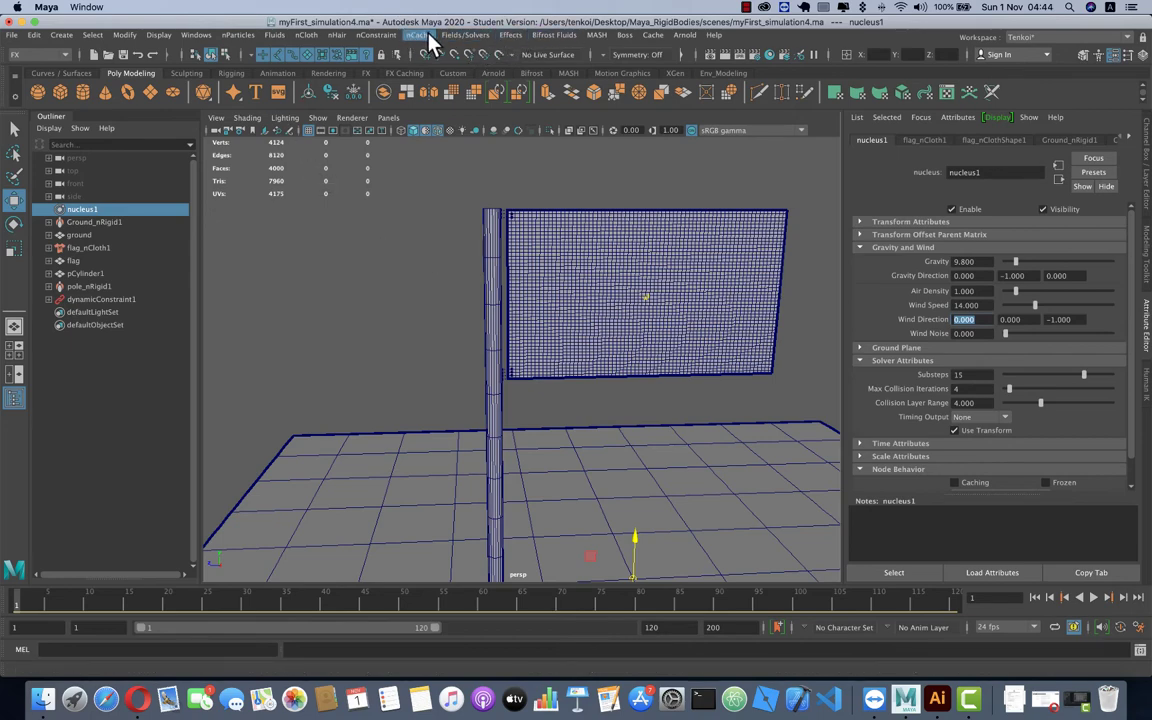
- Open Create nCache options for the flag cloth and extend the playback range to 200
left_click(561, 239)
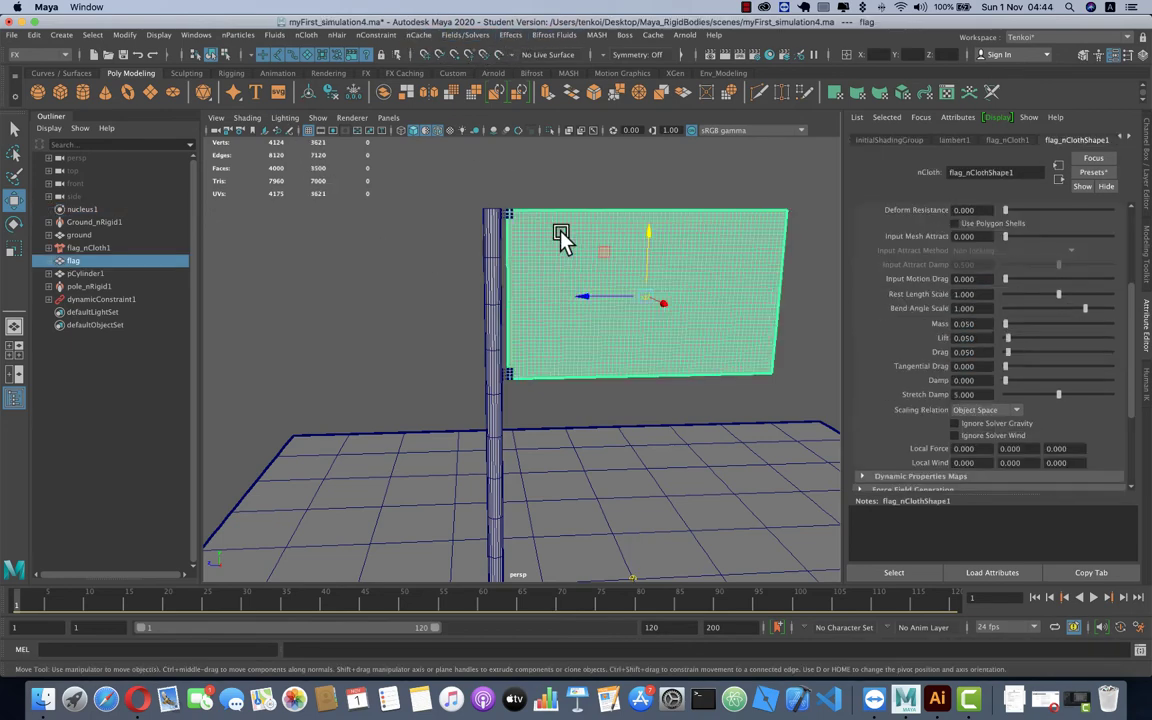
left_click(417, 40)
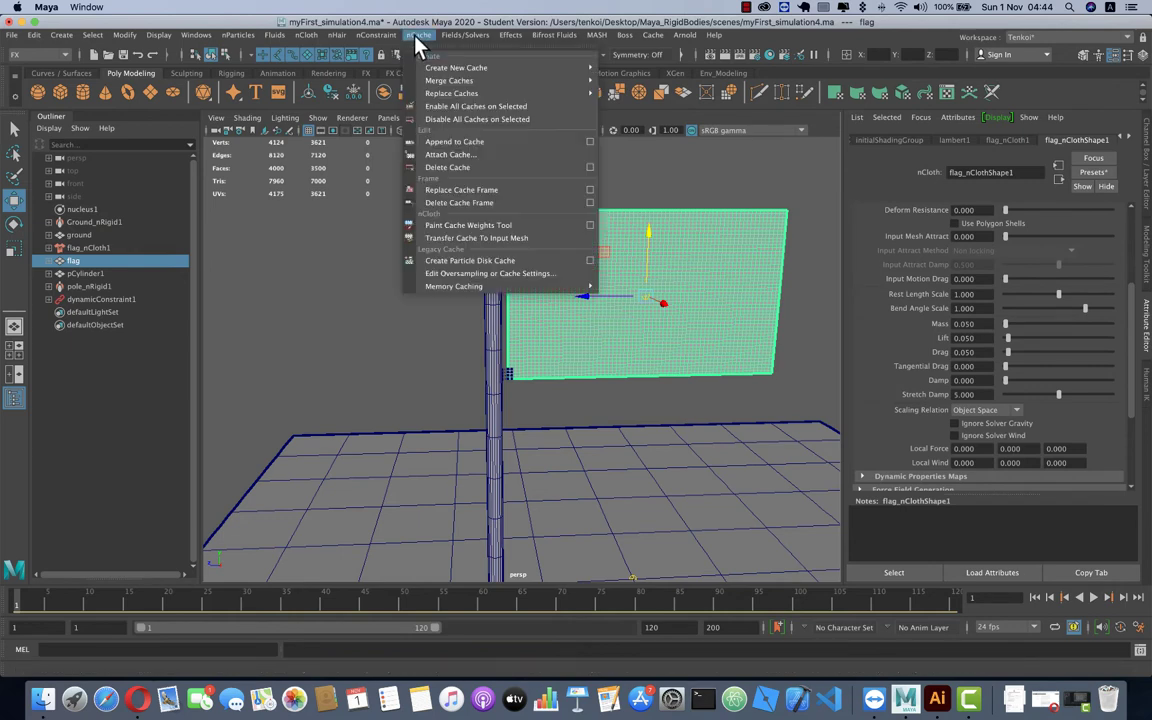
mouse_move(456, 67)
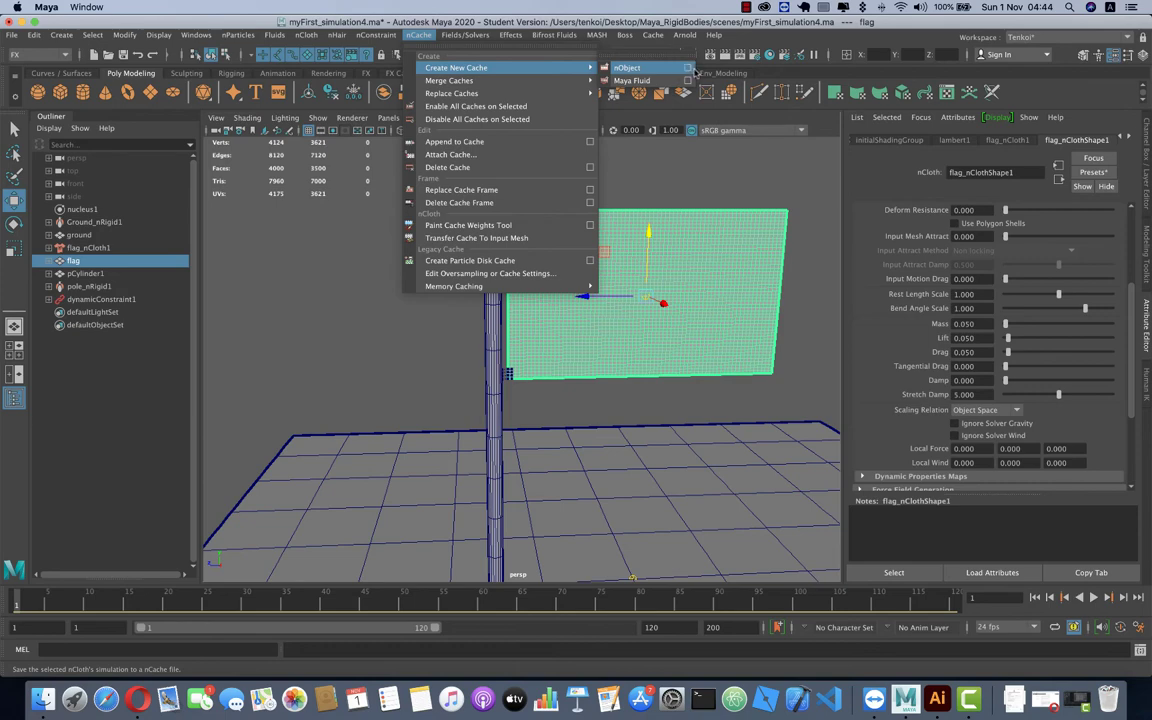
left_click(689, 68)
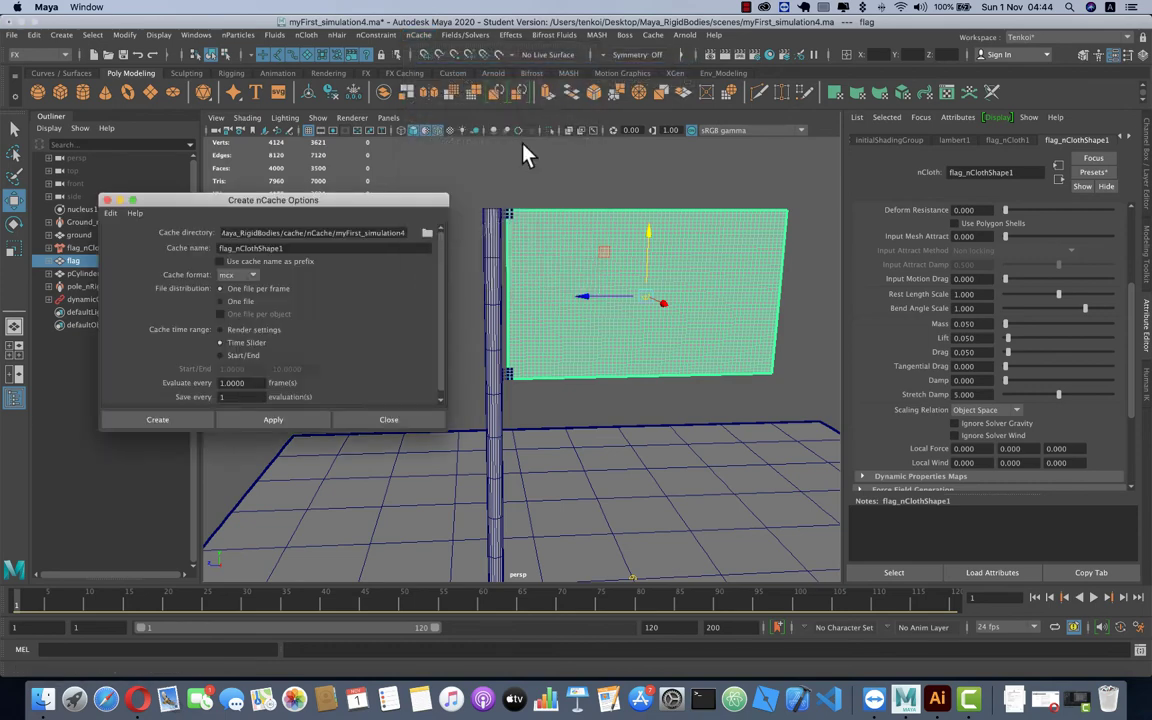
left_click_drag(250, 203, 325, 184)
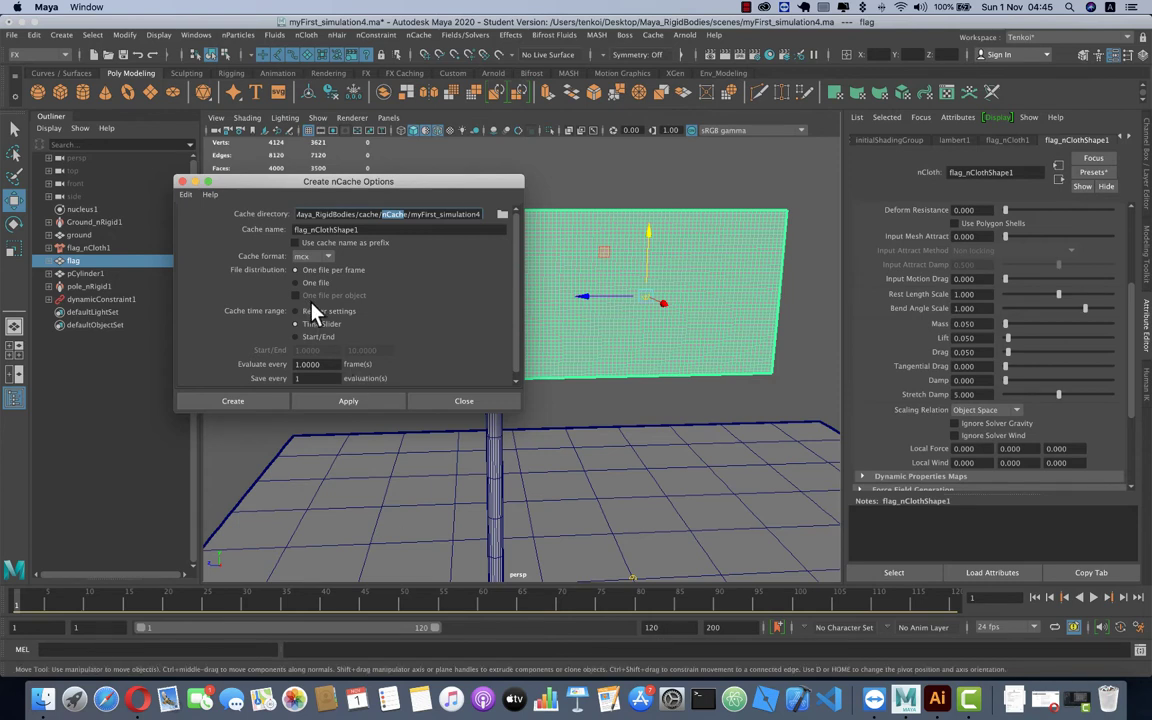
scroll(326, 347, "down", 1)
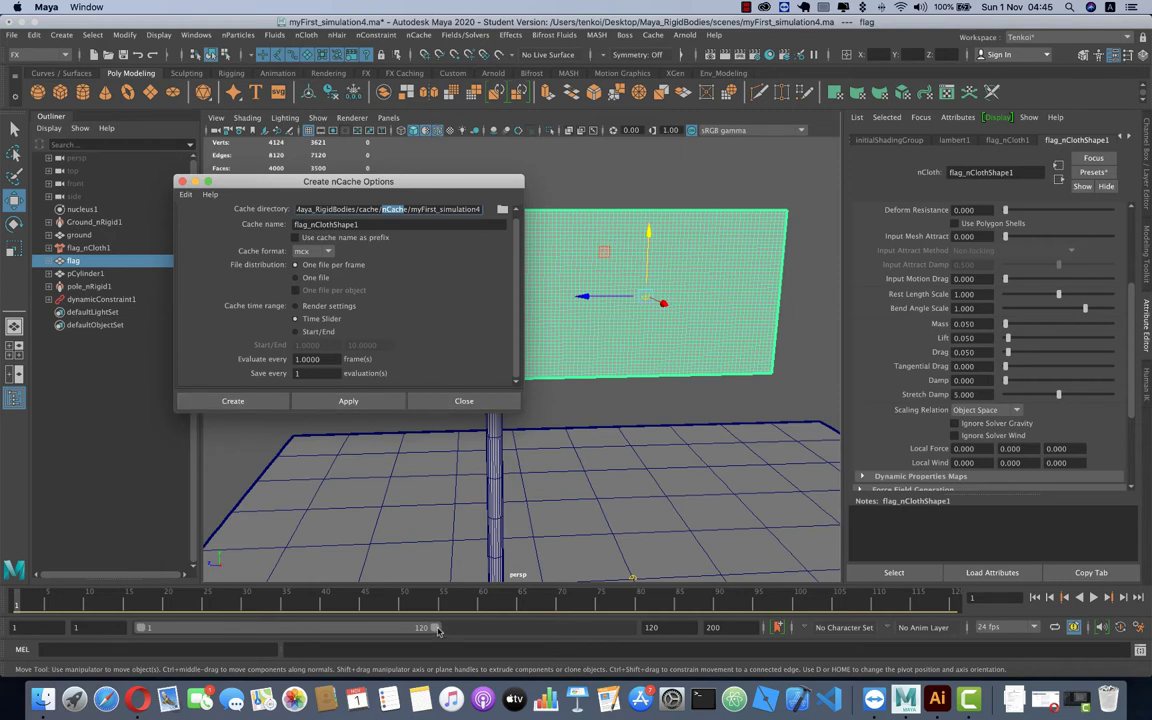
left_click_drag(437, 629, 465, 631)
left_click_drag(603, 638, 635, 638)
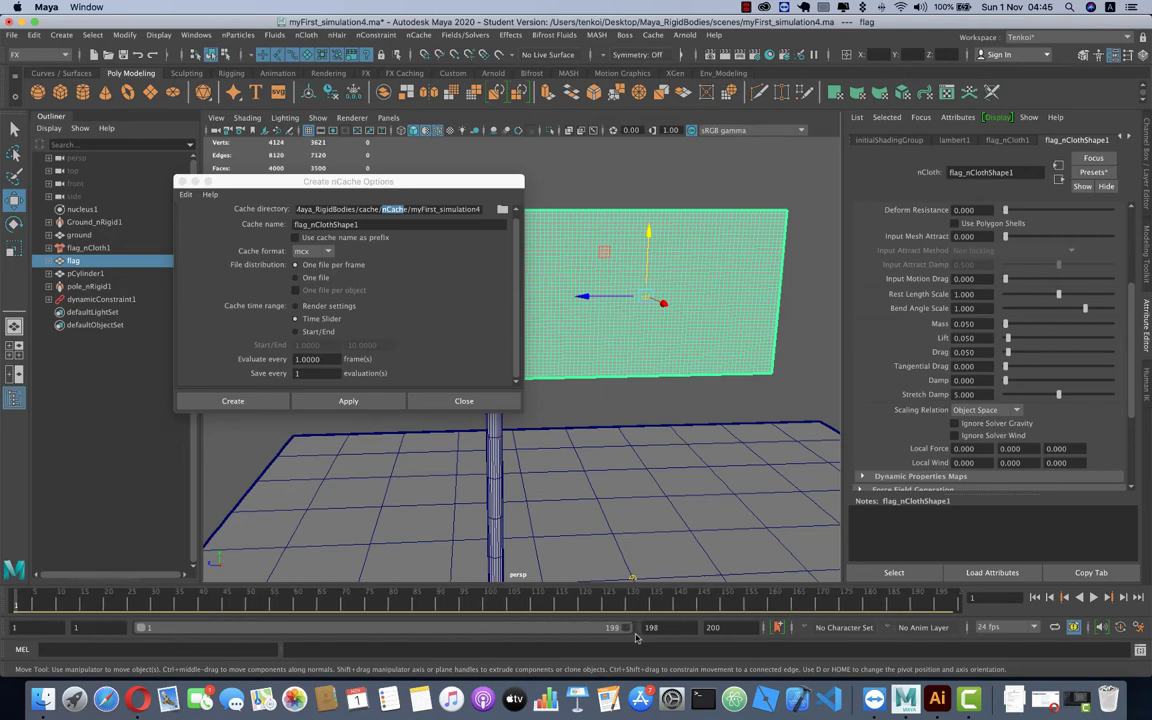
- Create the flag's nCache, then scrub and play the cached animation to frame 93
left_click(254, 401)
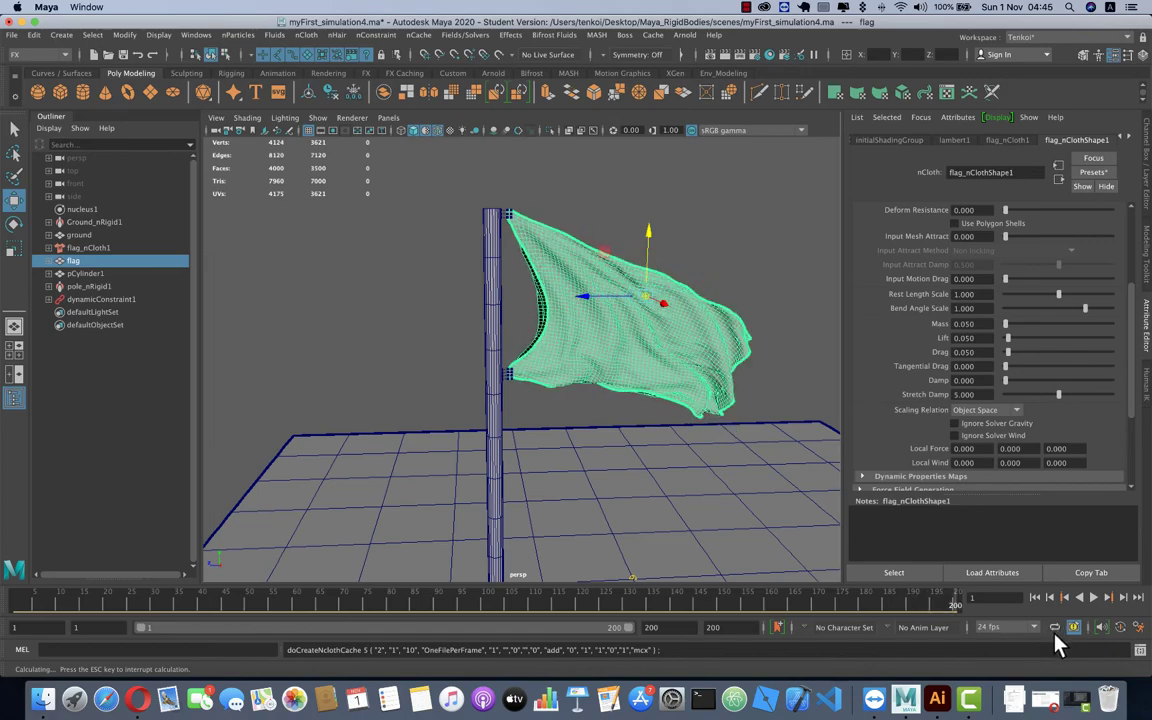
mouse_move(866, 610)
left_mouse_down()
mouse_move(280, 620)
mouse_move(511, 620)
left_mouse_up()
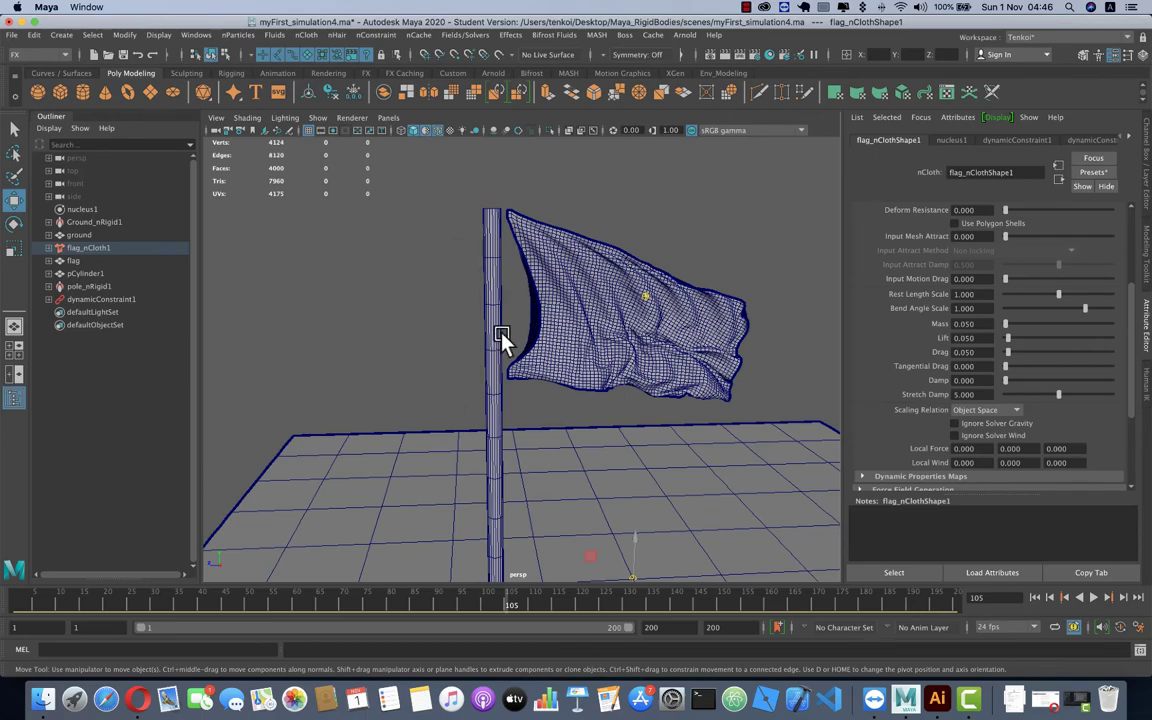
mouse_move(494, 612)
left_mouse_down()
mouse_move(193, 608)
mouse_move(853, 605)
mouse_move(259, 618)
left_mouse_up()
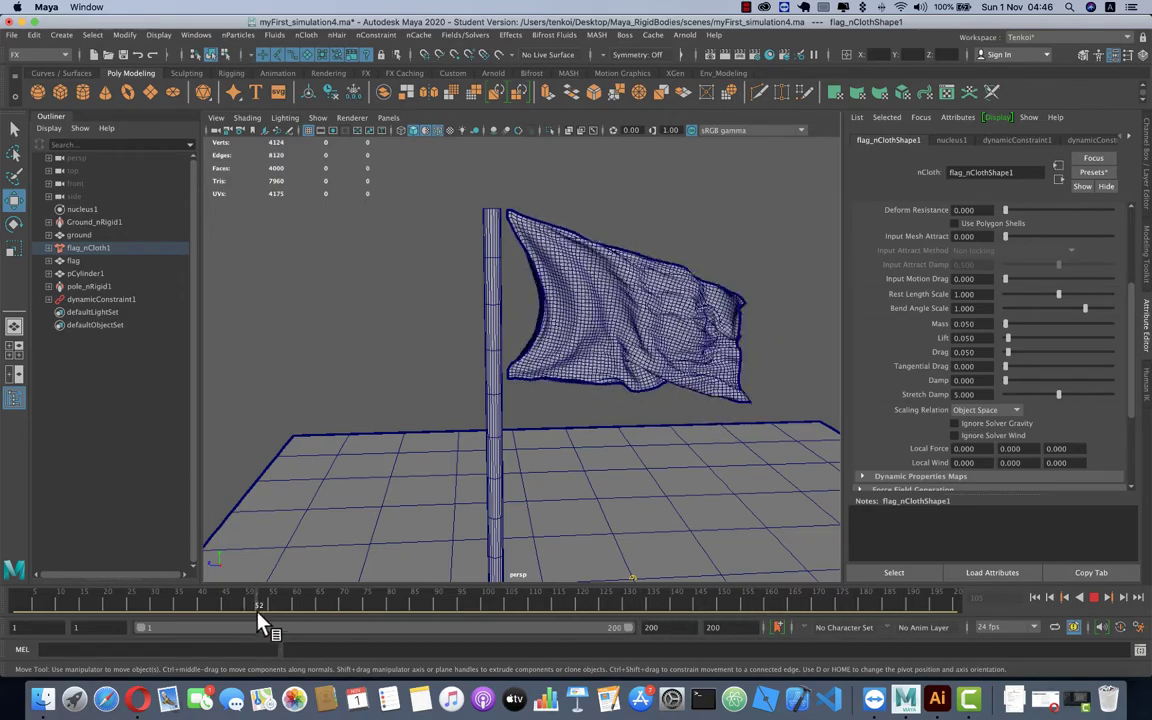
left_click(1035, 597)
left_click(1093, 597)
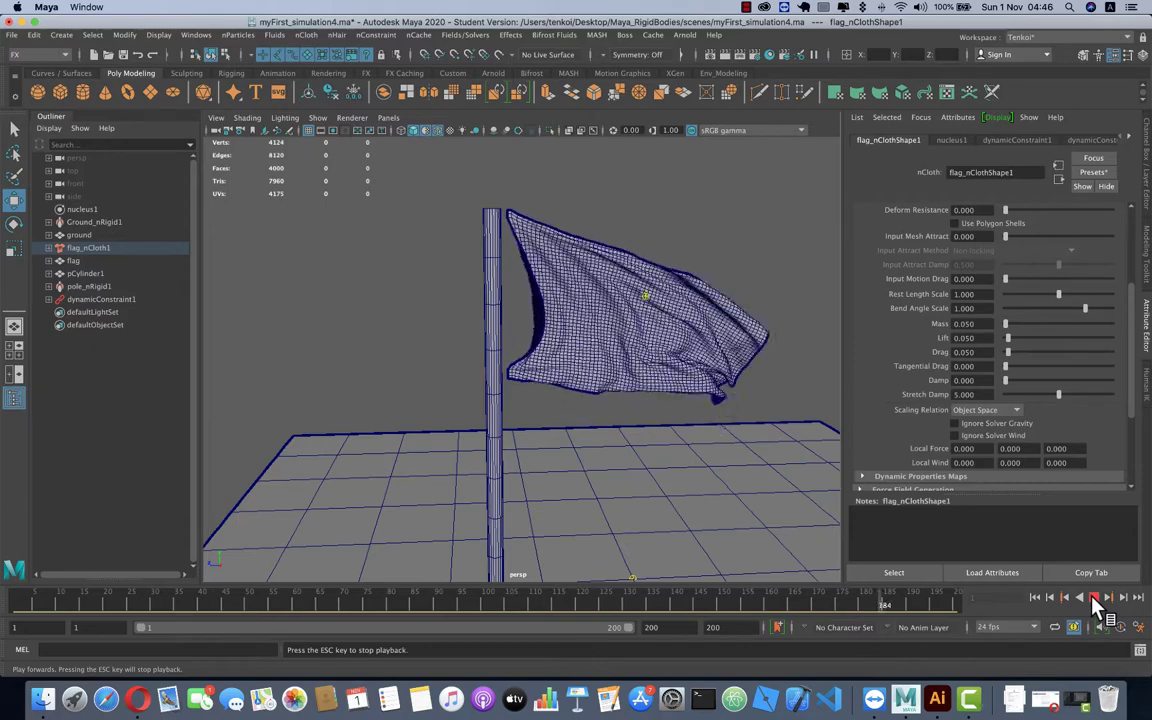
left_click(1094, 598)
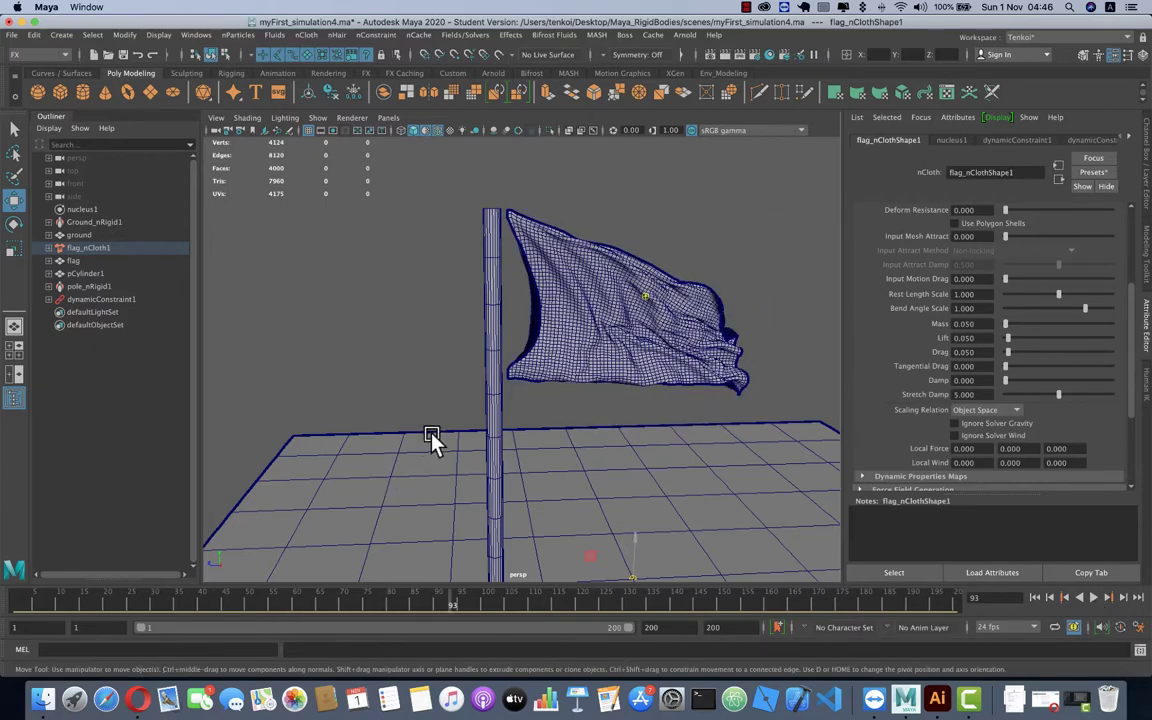
- In Finder, open Maya_RigidBodies/cache/nCache/myFirst_simulation4, review the .mcx files, and close it
key("super+m")
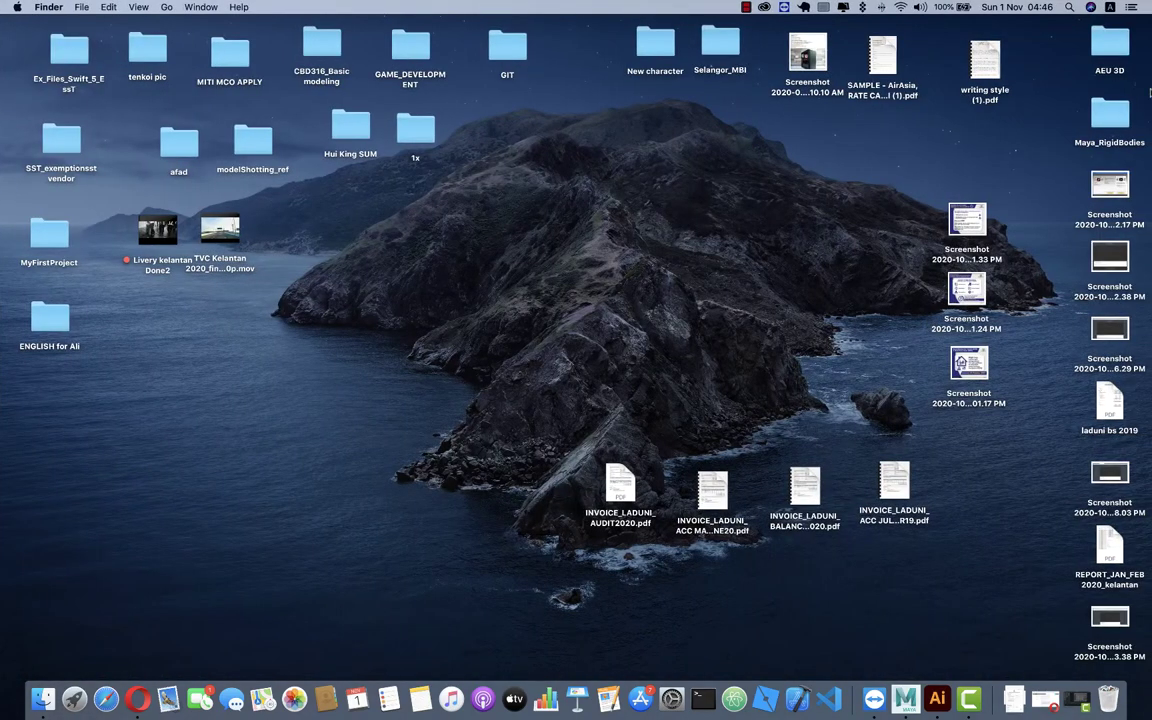
double_click(1107, 118)
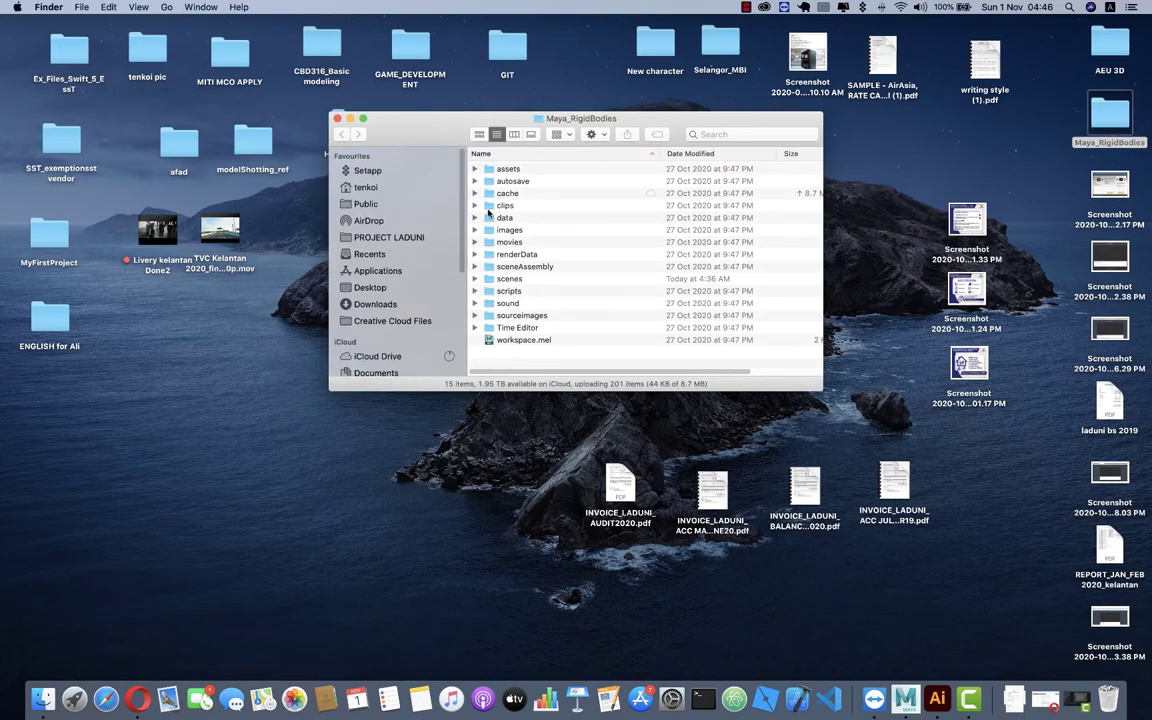
double_click(505, 193)
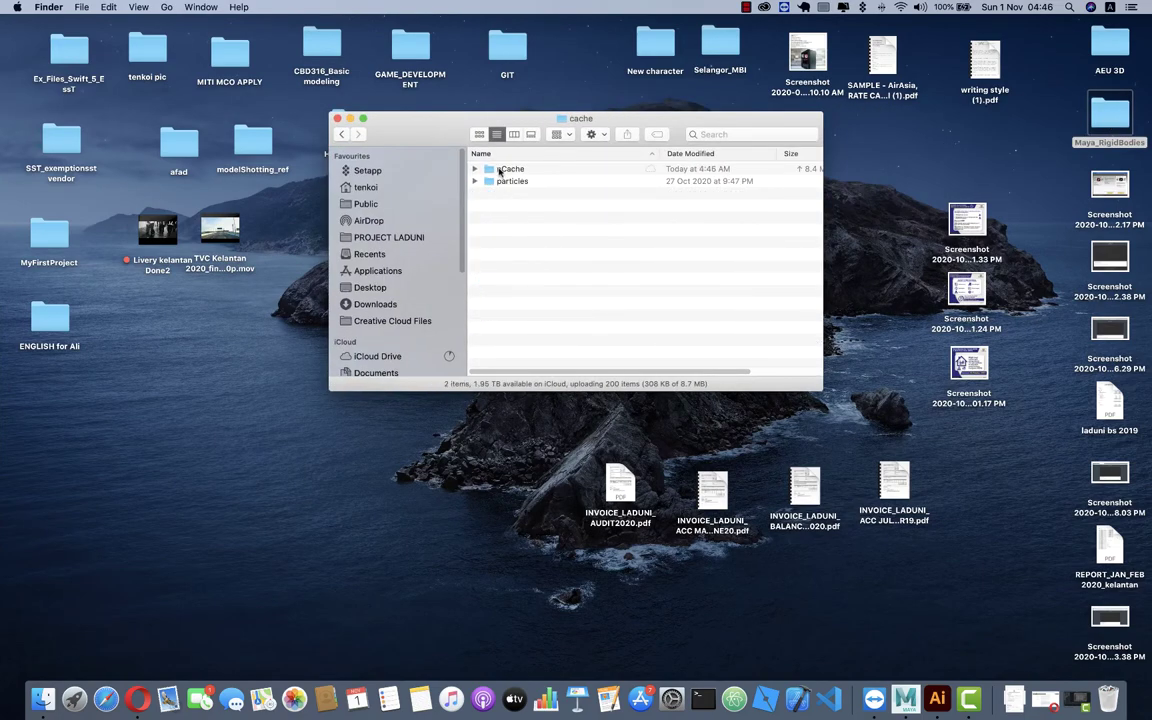
double_click(499, 170)
double_click(497, 183)
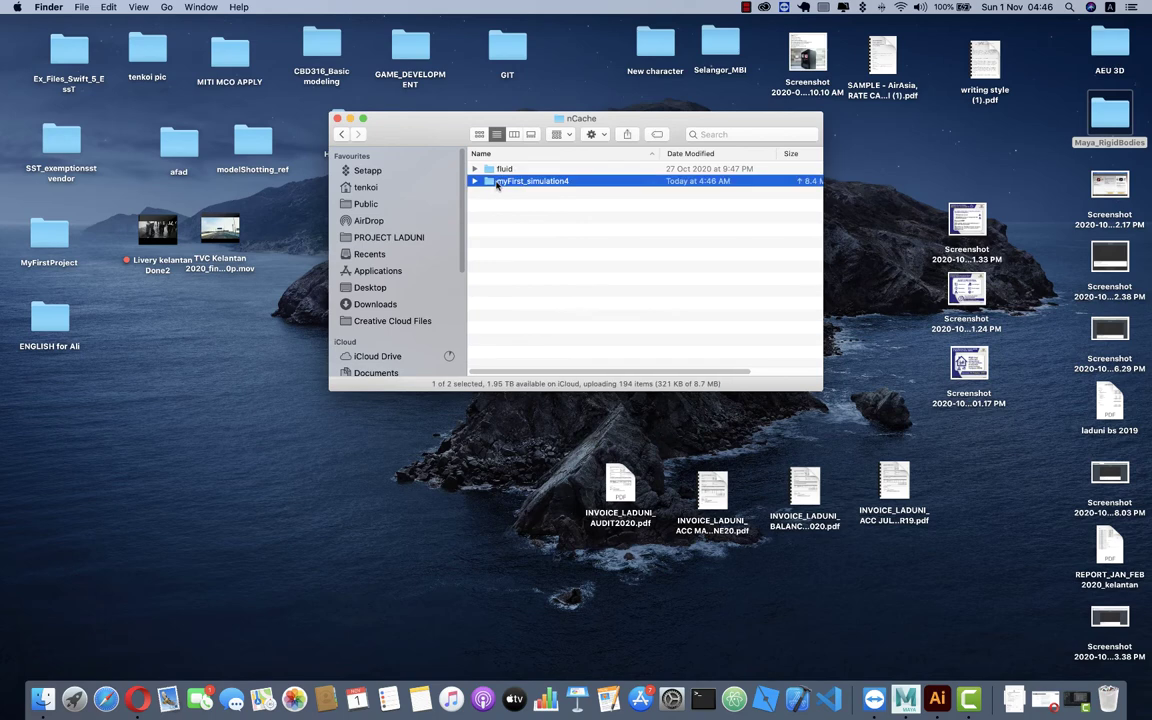
scroll(780, 175, "down", 2)
left_click_drag(817, 176, 818, 280)
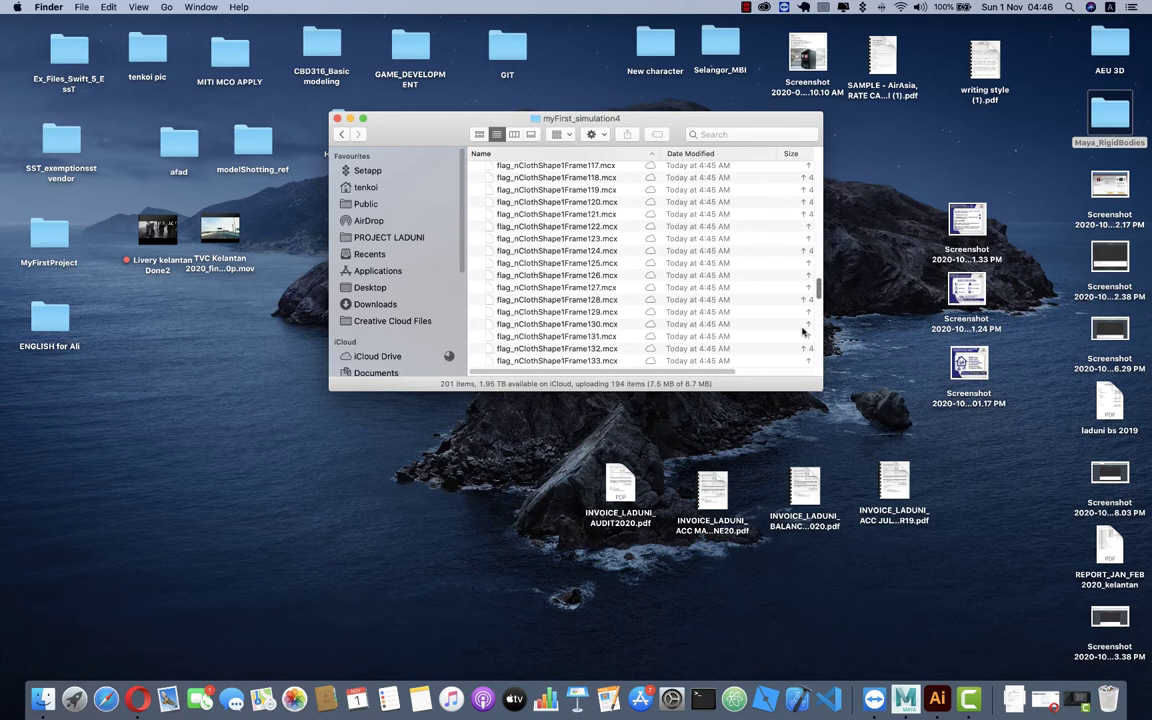
left_click_drag(822, 389, 1002, 512)
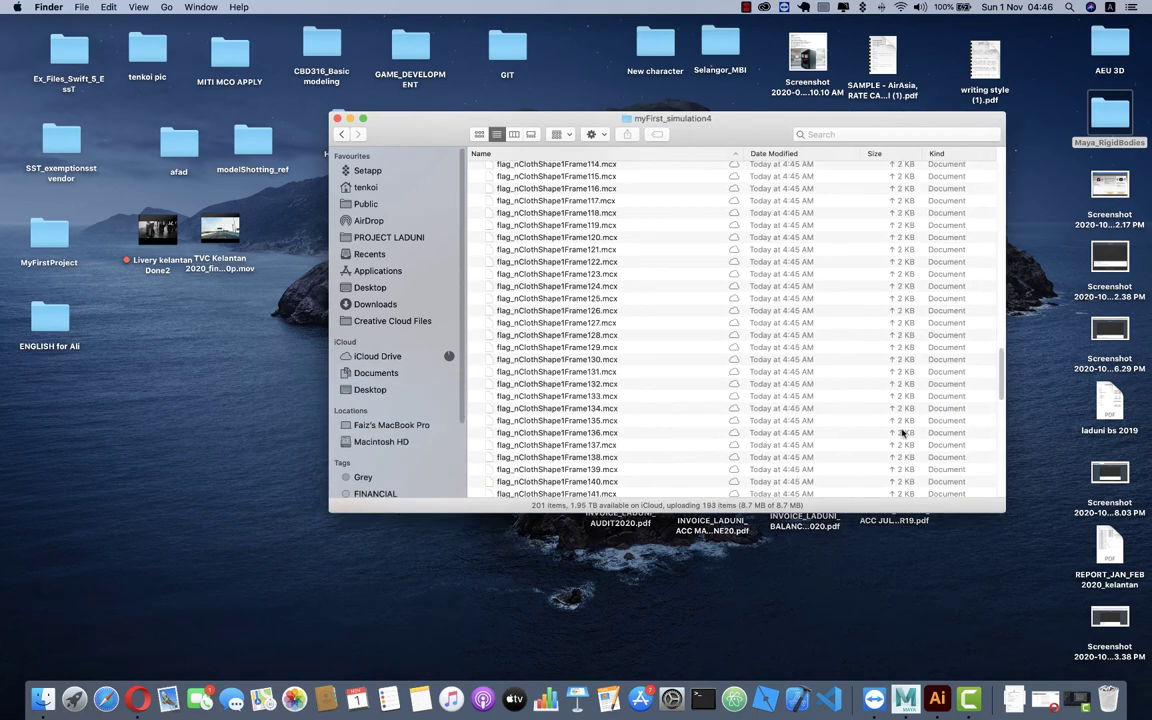
mouse_move(1001, 365)
left_mouse_down()
mouse_move(1001, 408)
mouse_move(1014, 158)
left_mouse_up()
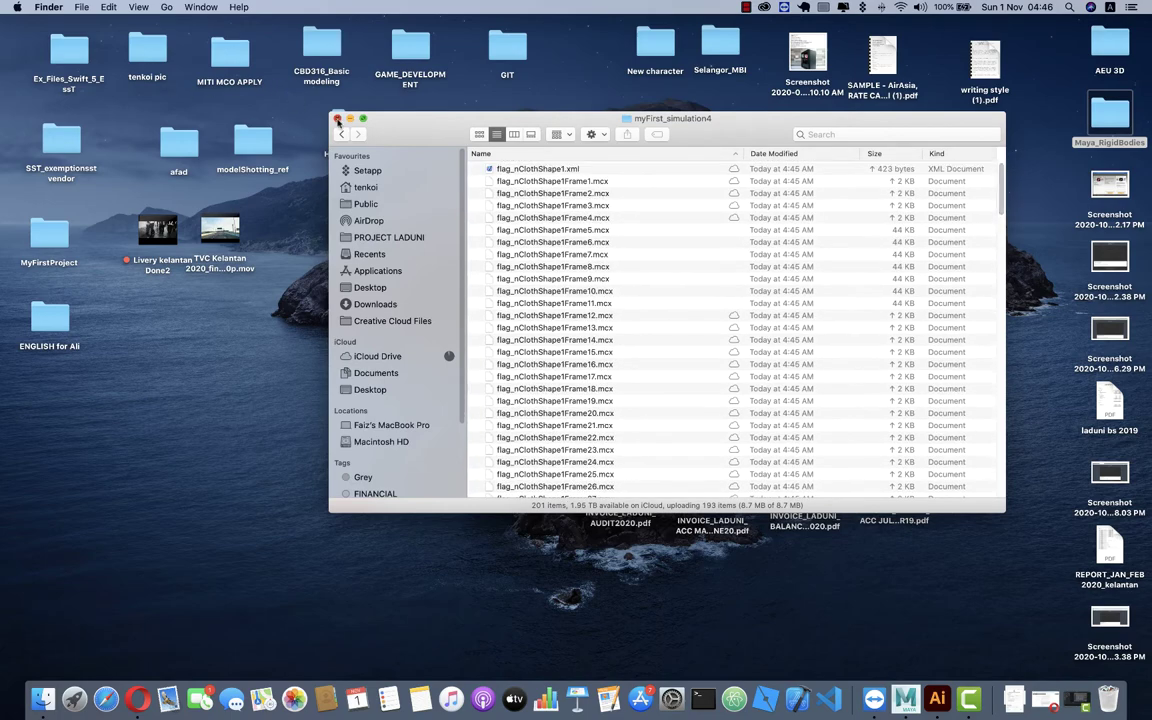
left_click(338, 120)
- Back in Maya at frame 1, create a new camera, camera1
key("ctrl+Left")
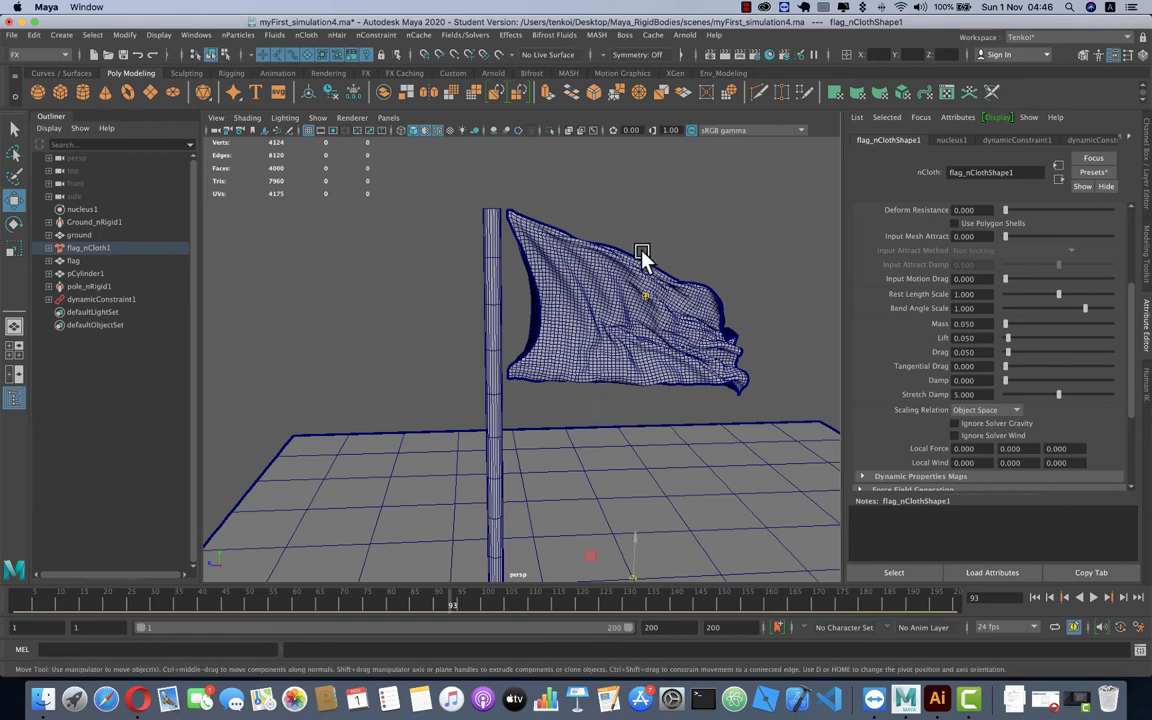
left_click(1035, 598)
scroll(537, 428, "down", 3)
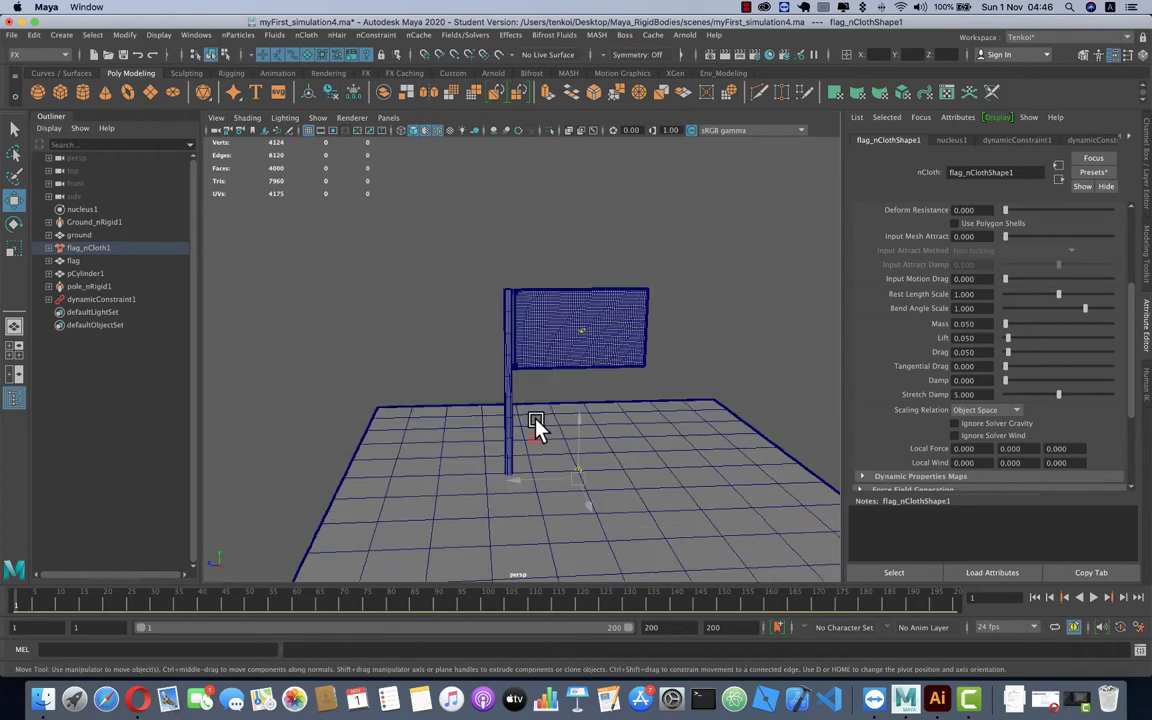
left_click(60, 35)
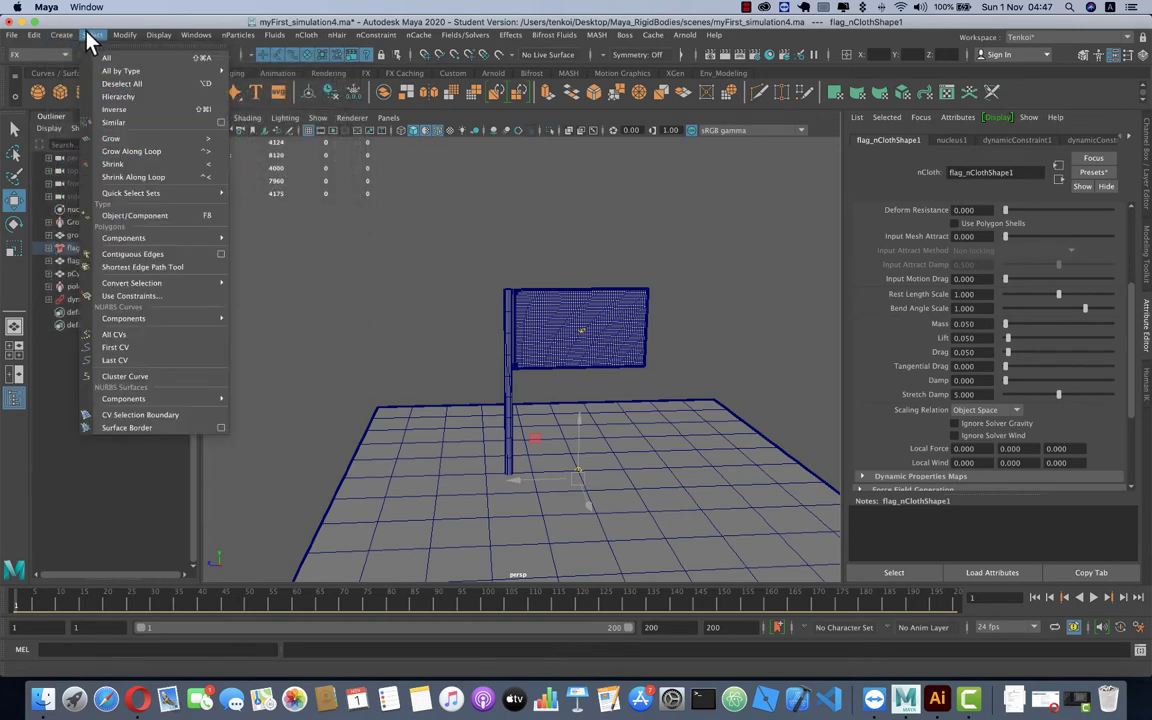
mouse_move(85, 119)
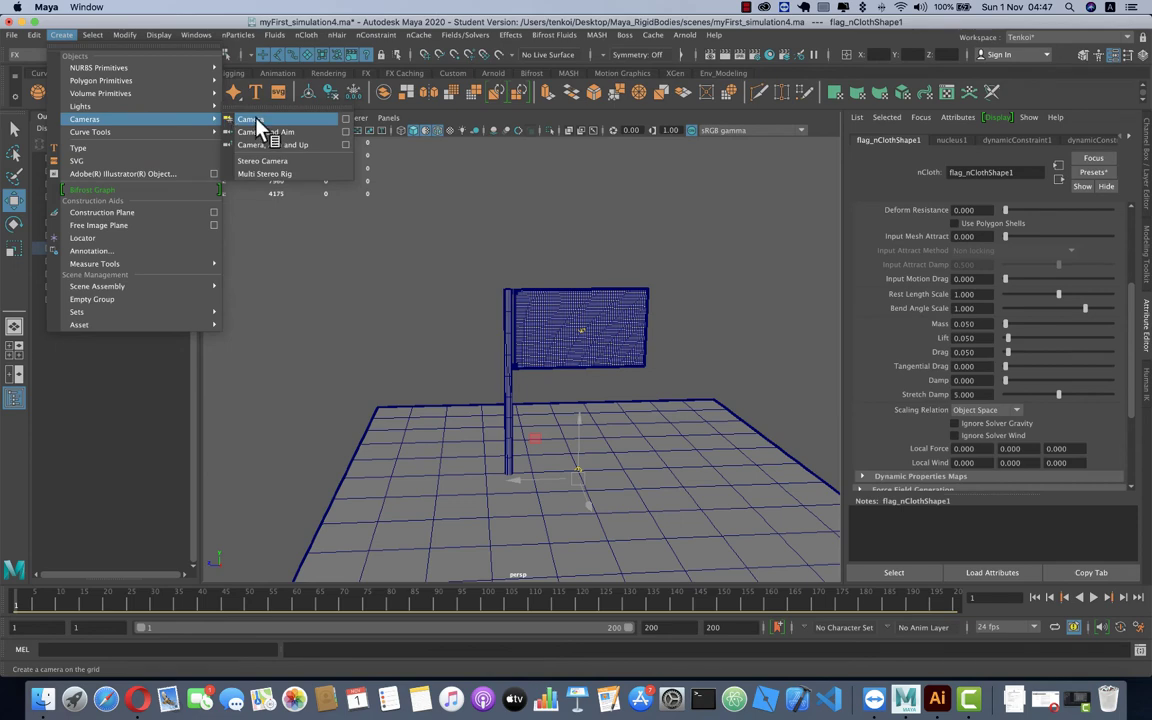
left_click(258, 128)
- Look through camera1 and orbit and zoom to frame the flag, pole and ground
left_click(388, 118)
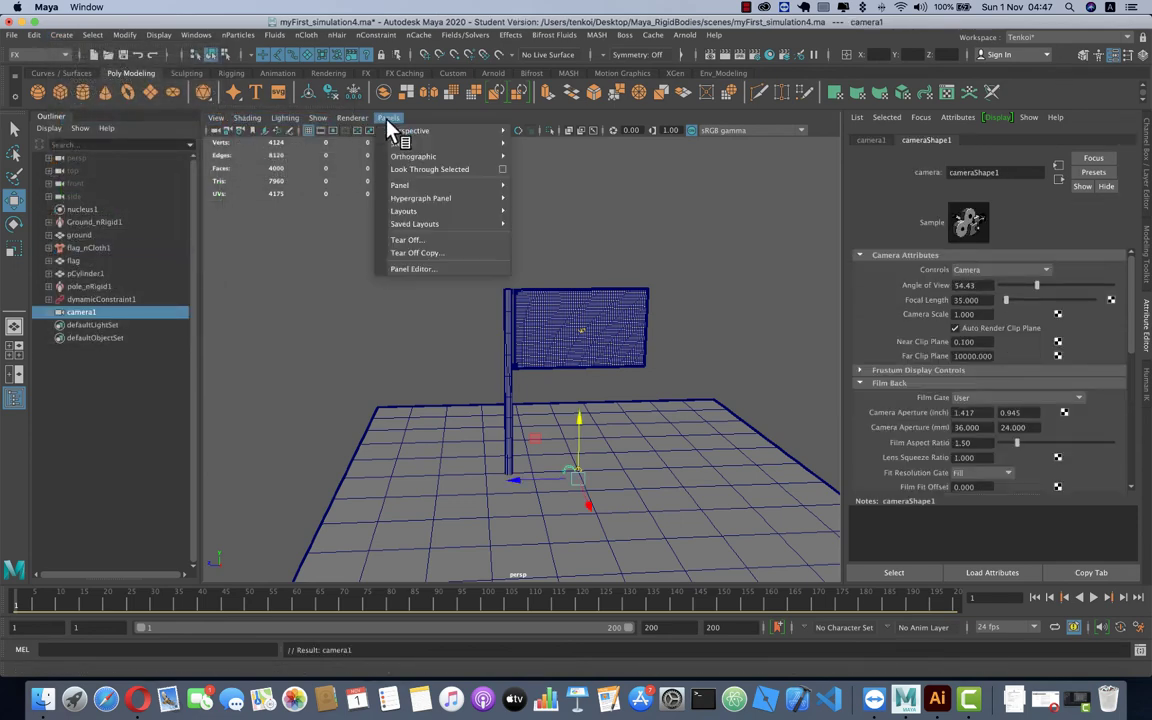
left_click(410, 176)
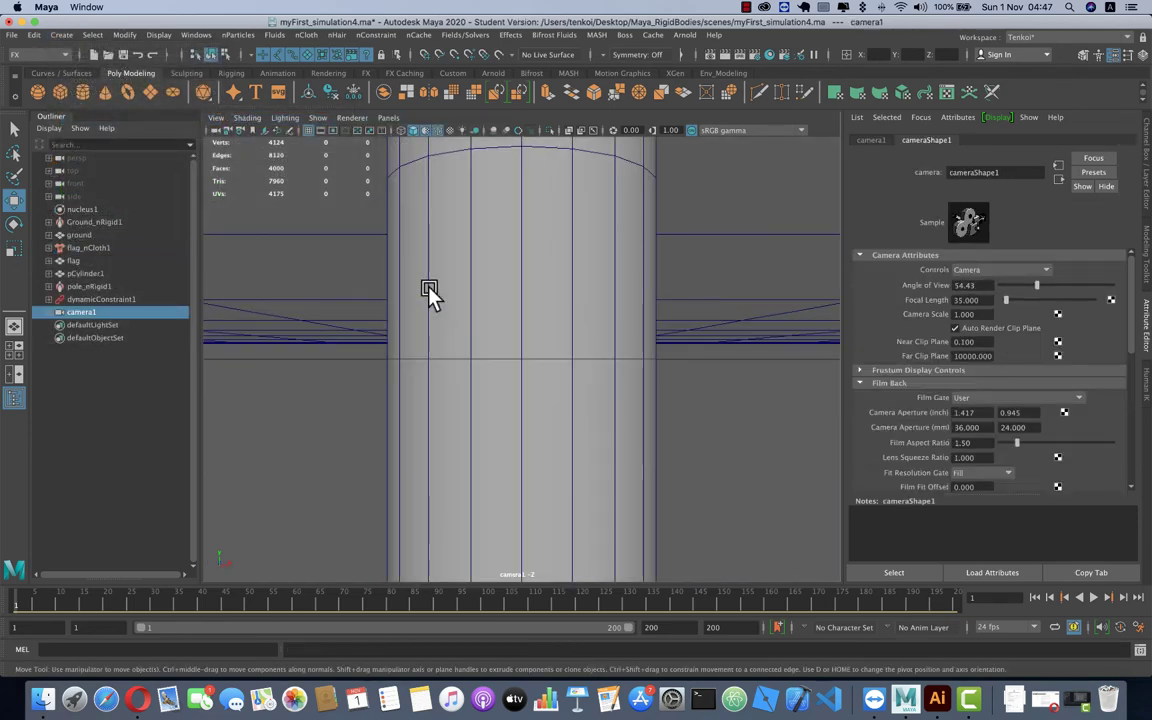
scroll(428, 290, "down", 3)
scroll(540, 293, "down", 3)
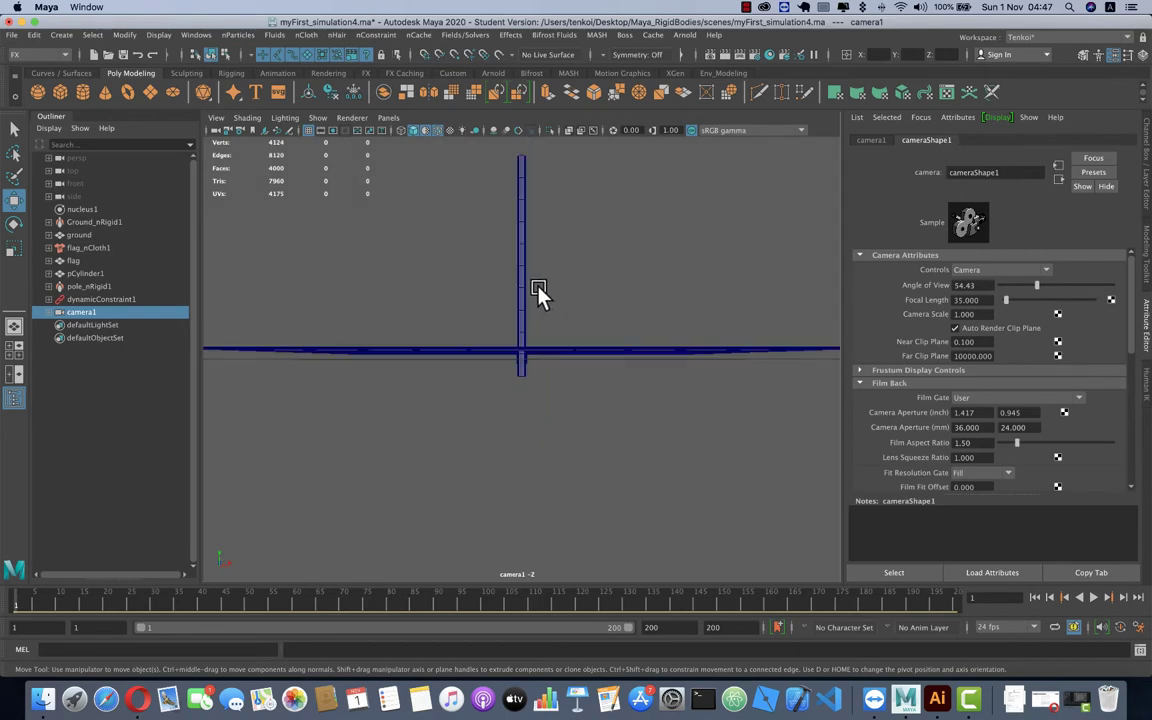
mouse_move(545, 285)
left_mouse_down("alt")
mouse_move(540, 303)
mouse_move(458, 303)
mouse_move(417, 298)
mouse_move(415, 278)
mouse_move(483, 352)
mouse_move(545, 357)
mouse_move(545, 329)
mouse_move(527, 345)
mouse_move(530, 368)
mouse_move(541, 318)
mouse_move(532, 324)
mouse_move(555, 297)
mouse_move(540, 314)
mouse_move(417, 297)
left_mouse_up("alt")
scroll(545, 355, "up", 2)
scroll(545, 350, "up", 2)
scroll(540, 336, "up", 2)
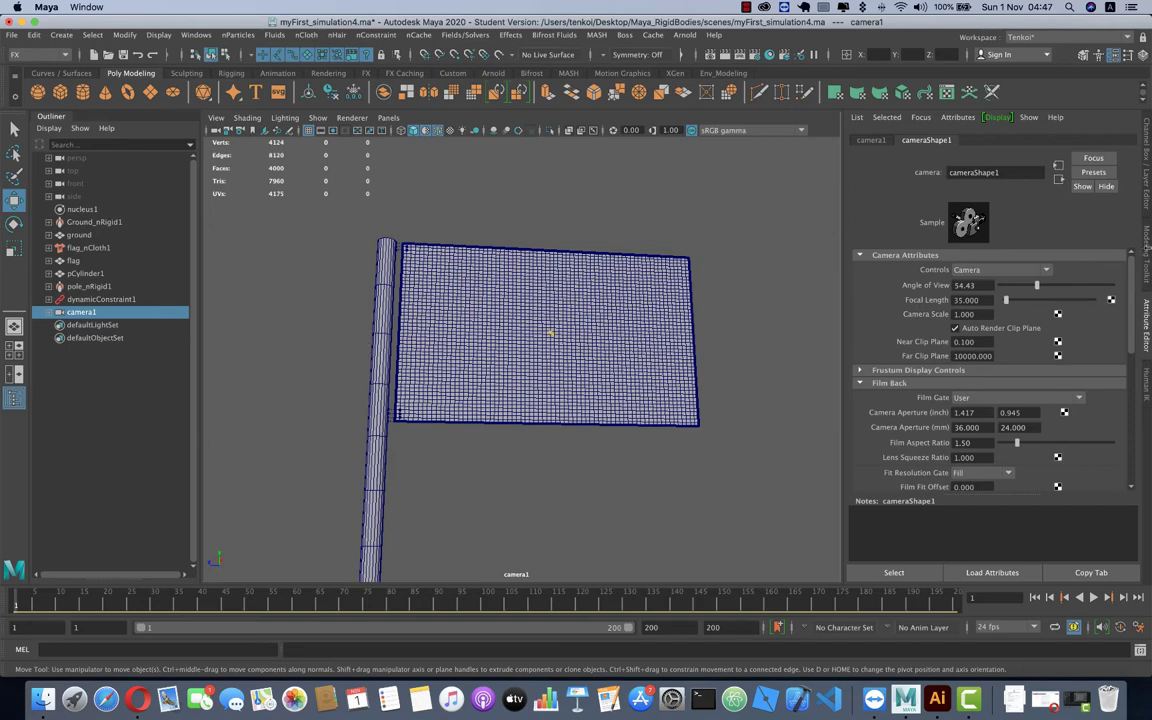
- Unlock camera1's translate and rotate channels in the Channel Box
left_click(1146, 165)
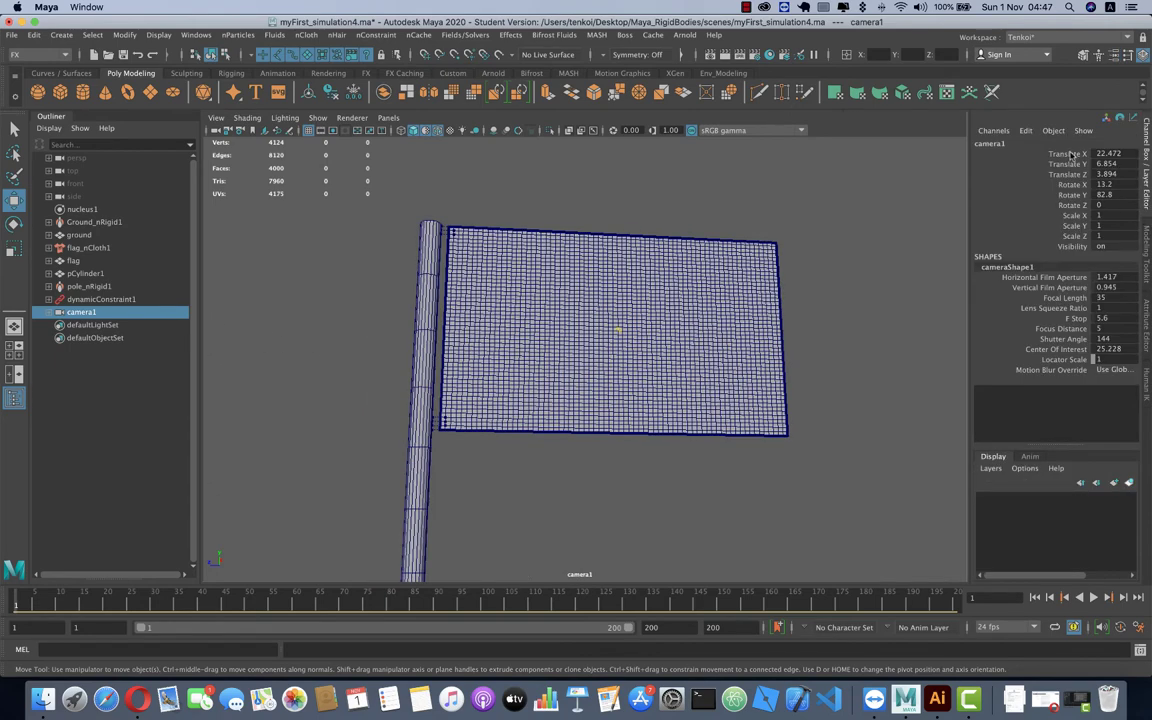
mouse_move(1068, 156)
left_mouse_down()
mouse_move(966, 158)
mouse_move(966, 194)
left_mouse_up()
right_click(1005, 158)
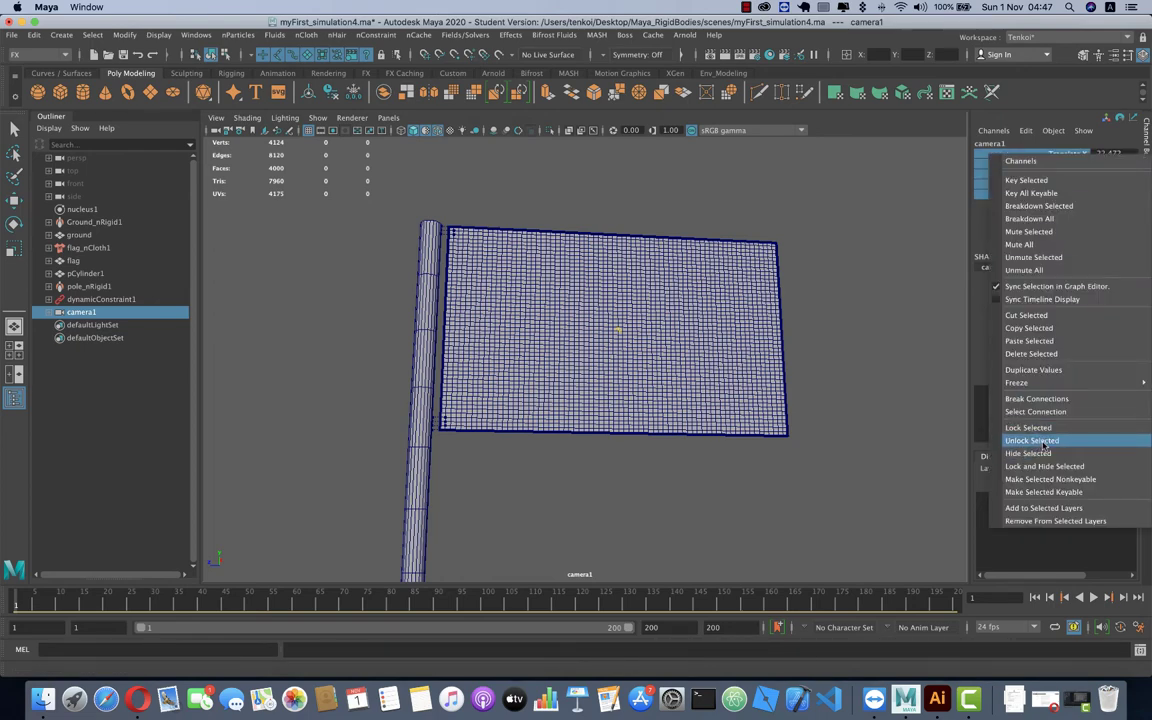
left_click(1043, 446)
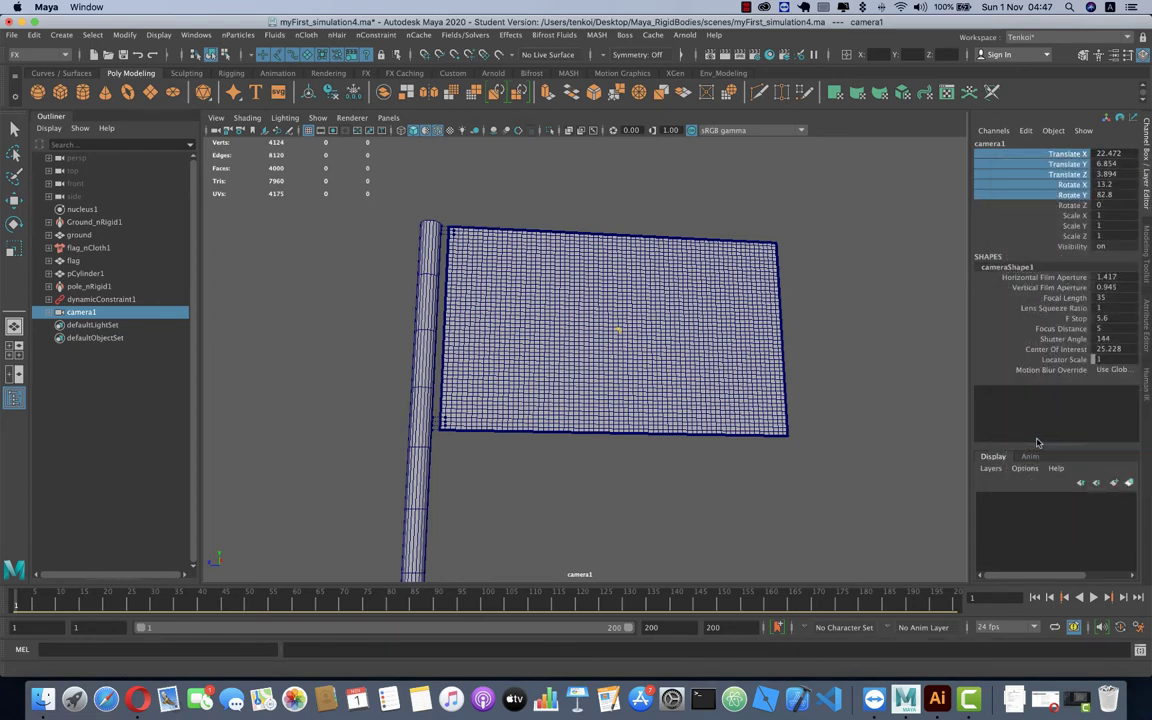
right_click(1068, 159)
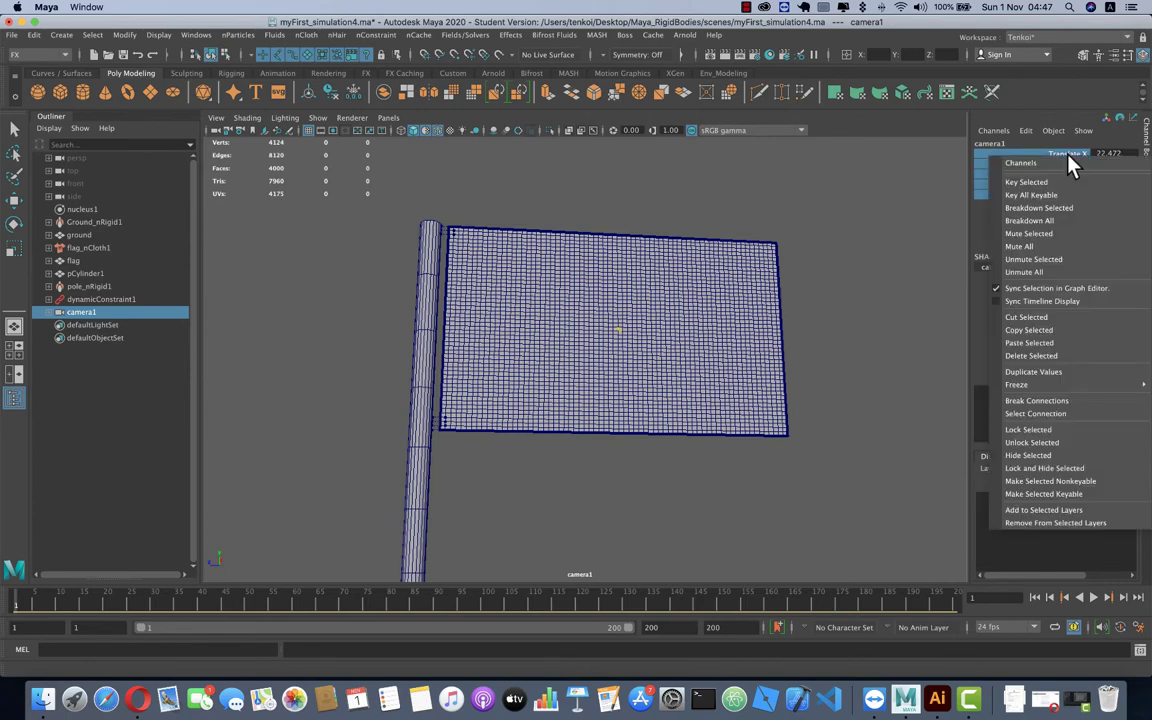
left_click(1039, 442)
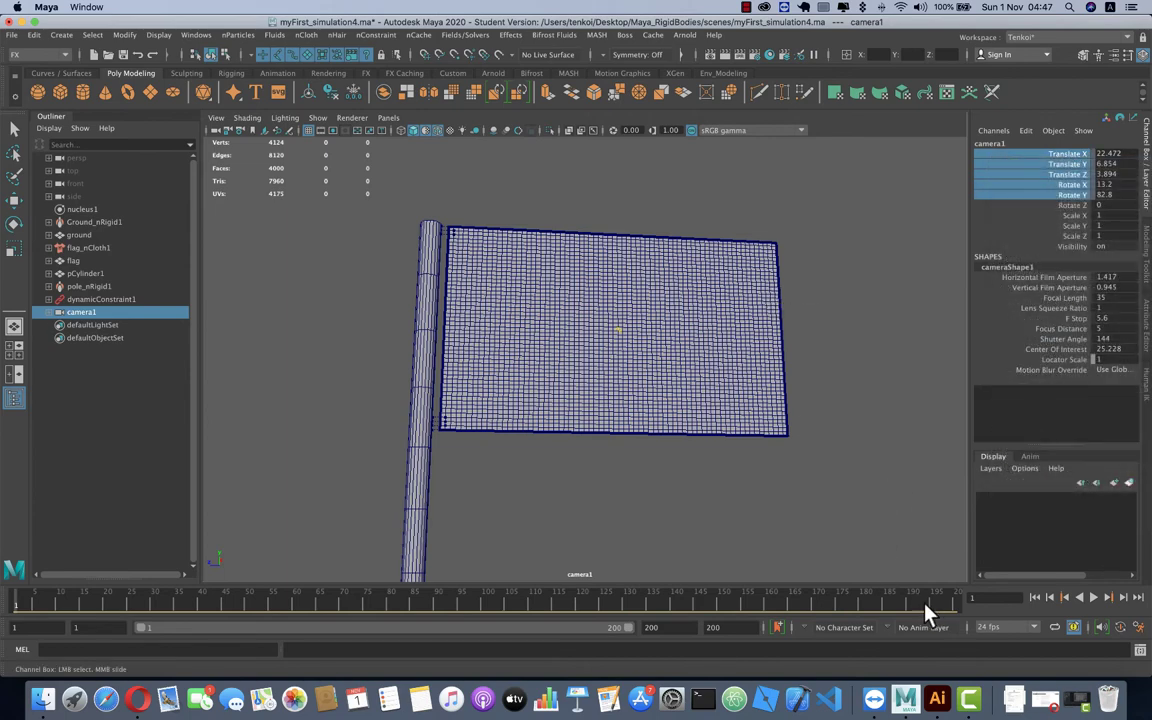
- Play the cached flag through camera1, stopping at frame 149
left_click(1094, 598)
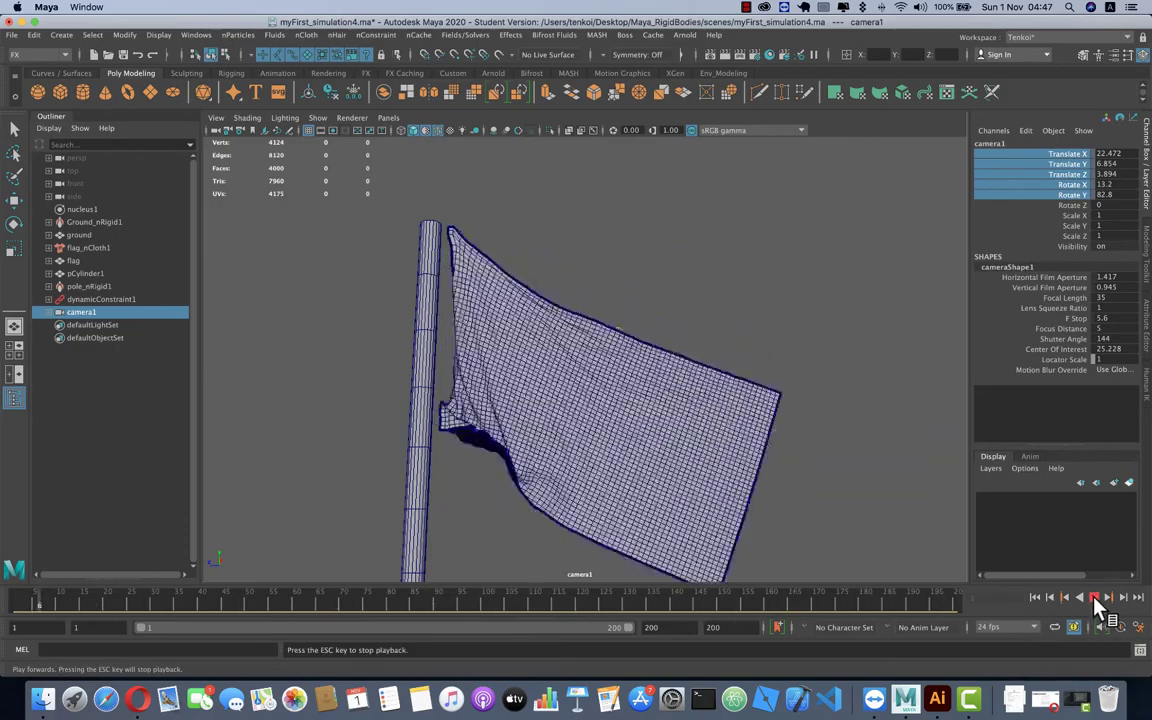
left_click(1095, 598)
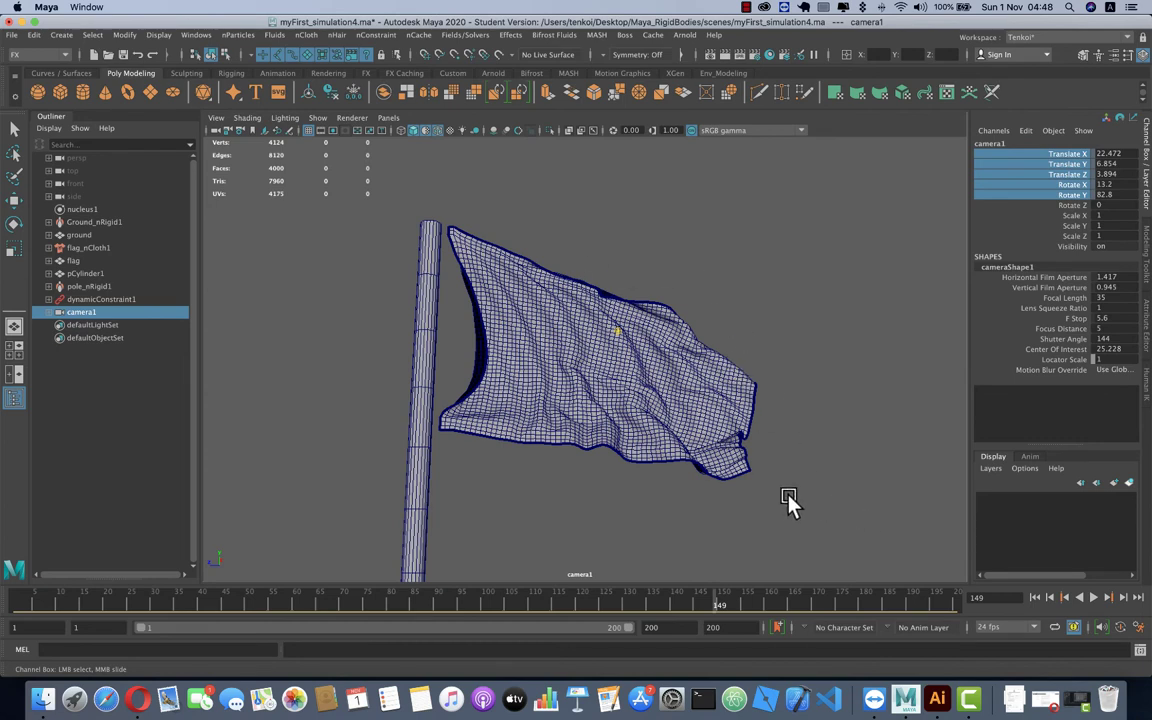
left_click(390, 118)
mouse_move(420, 131)
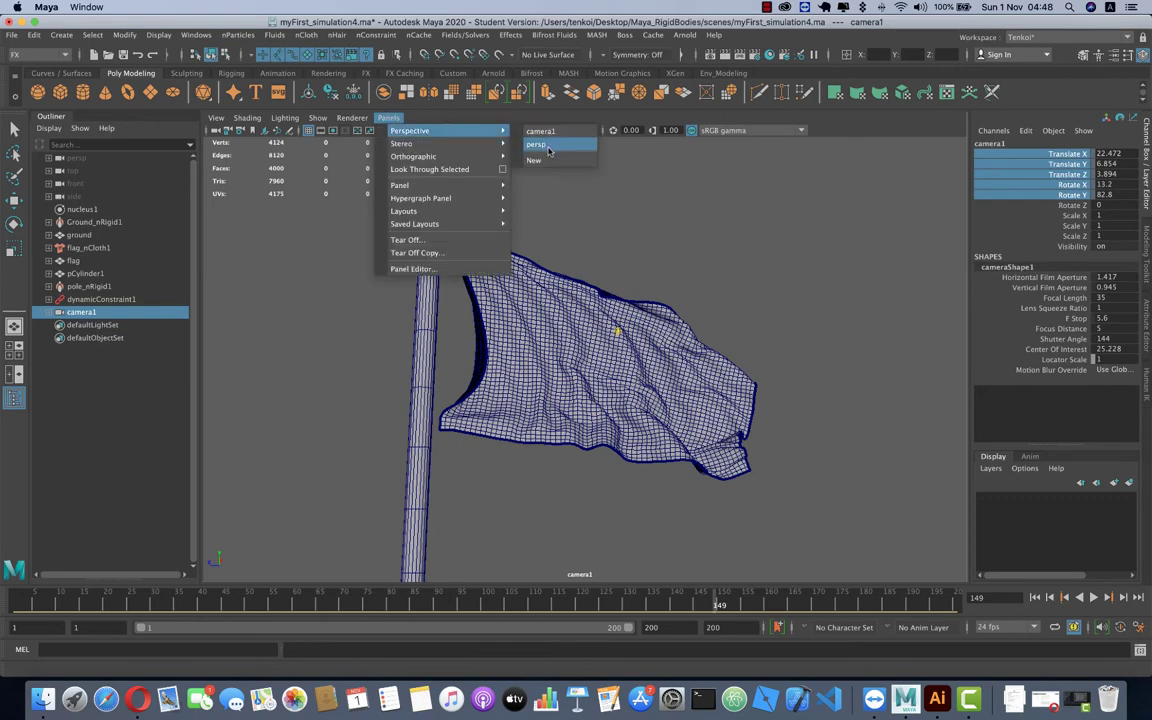
- Switch the viewport to persp, reframe the flag, and play it to frame 179
left_click(548, 145)
mouse_move(548, 303)
left_mouse_down("alt")
mouse_move(590, 298)
mouse_move(489, 298)
mouse_move(427, 275)
left_mouse_up("alt")
left_click_drag(514, 309, 640, 311, "alt")
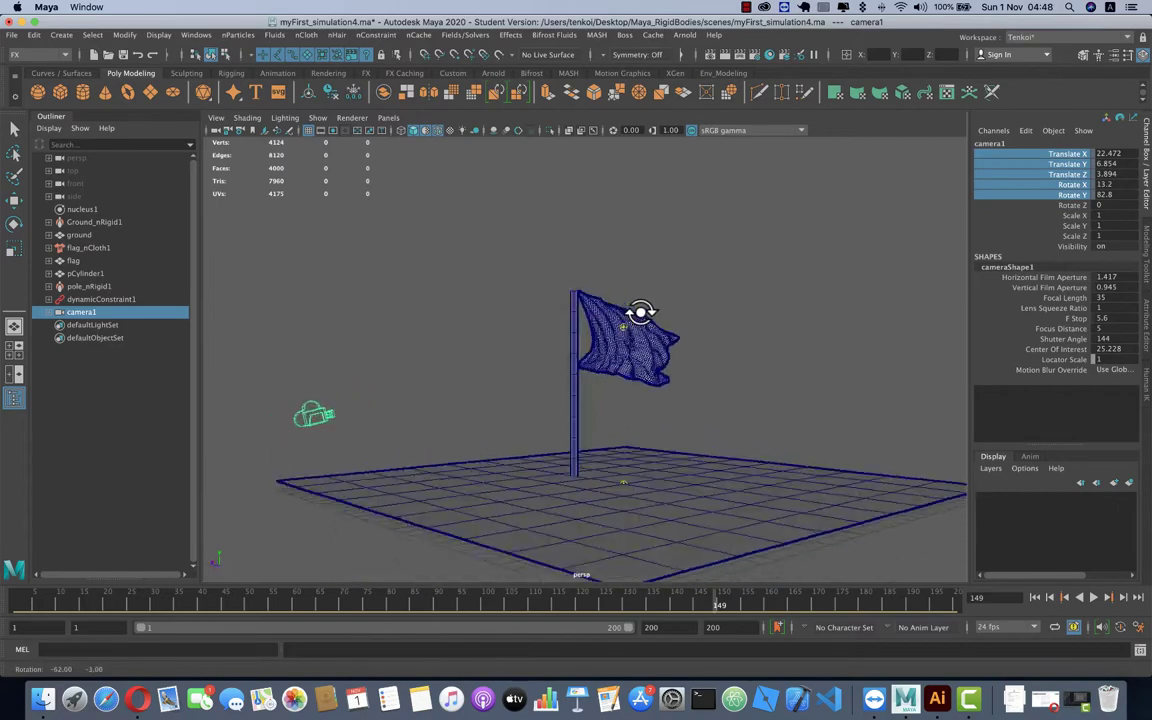
scroll(657, 352, "up", 5)
scroll(657, 350, "up", 3)
left_click(1035, 597)
left_click(1093, 597)
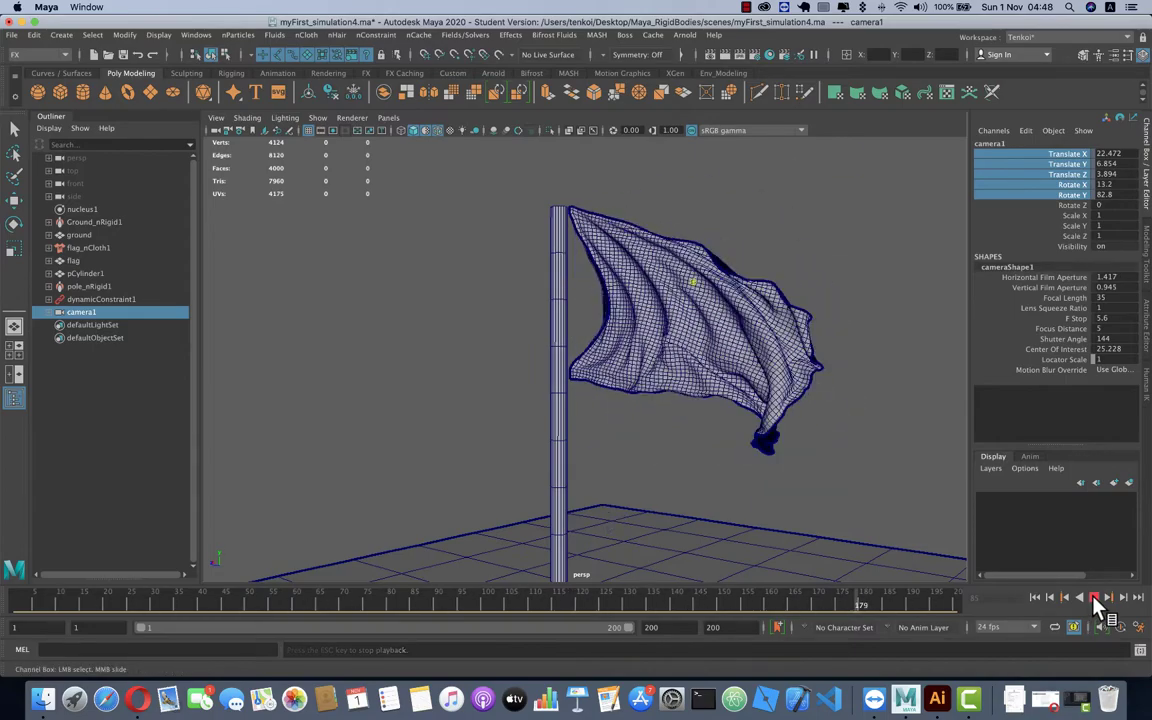
left_click(1095, 597)
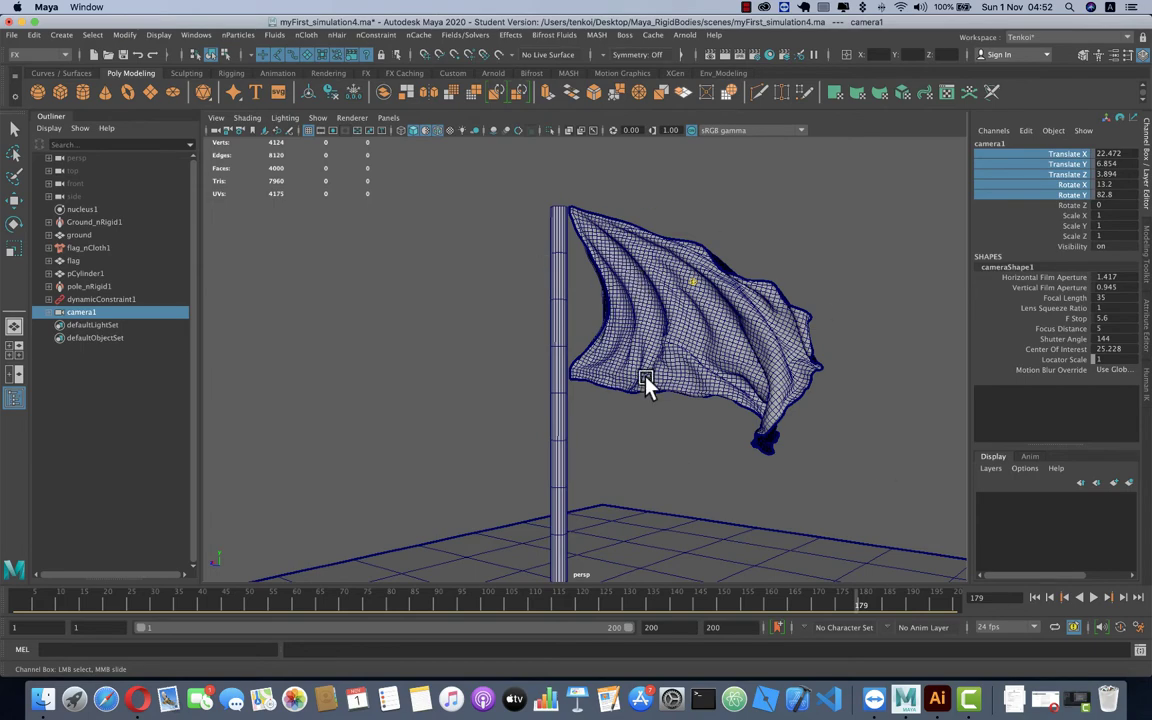
scroll(632, 327, "down", 3)
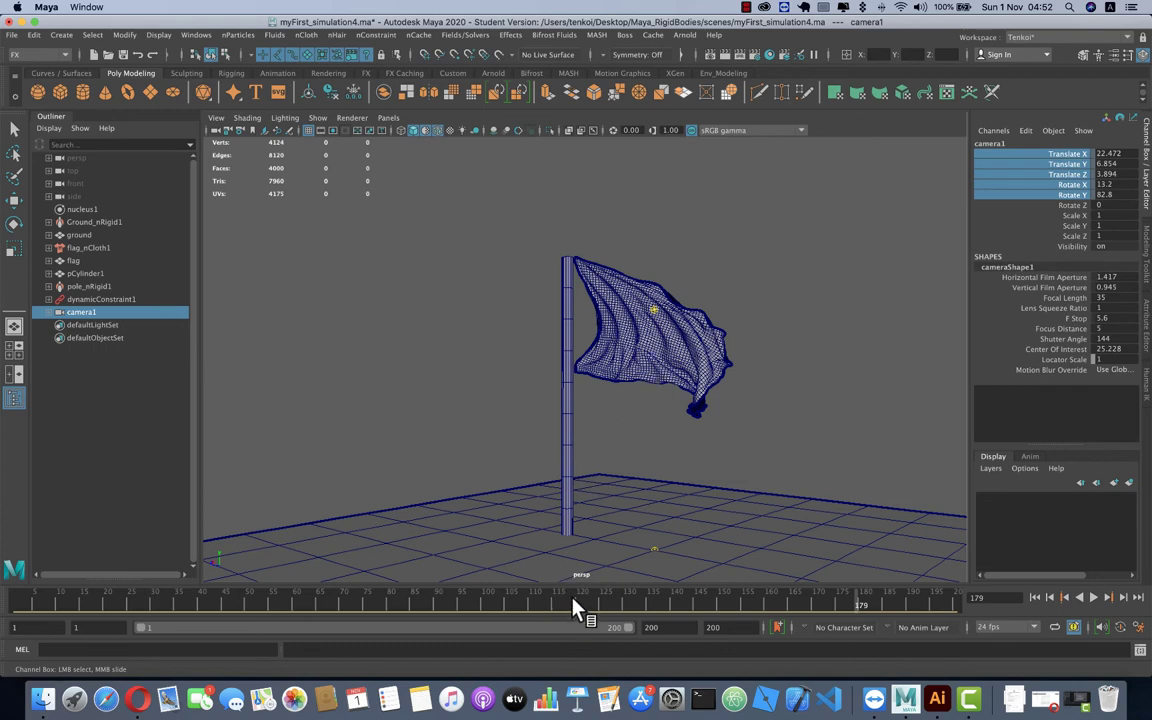
right_click(518, 607)
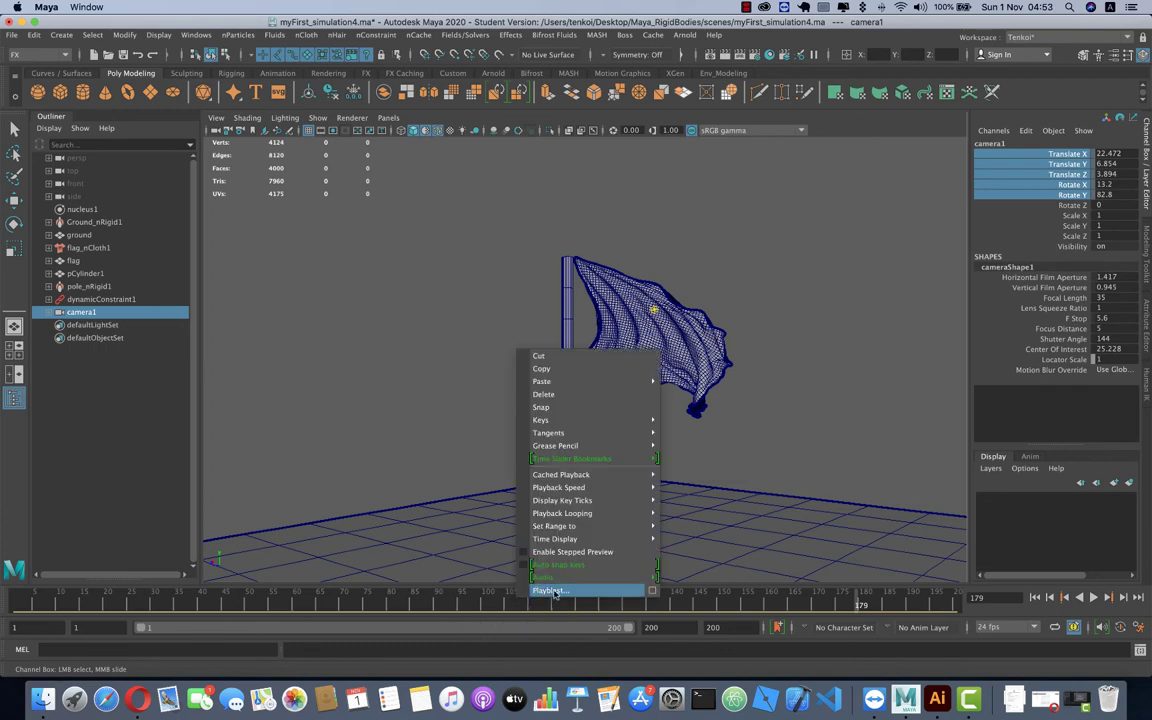
left_click(653, 593)
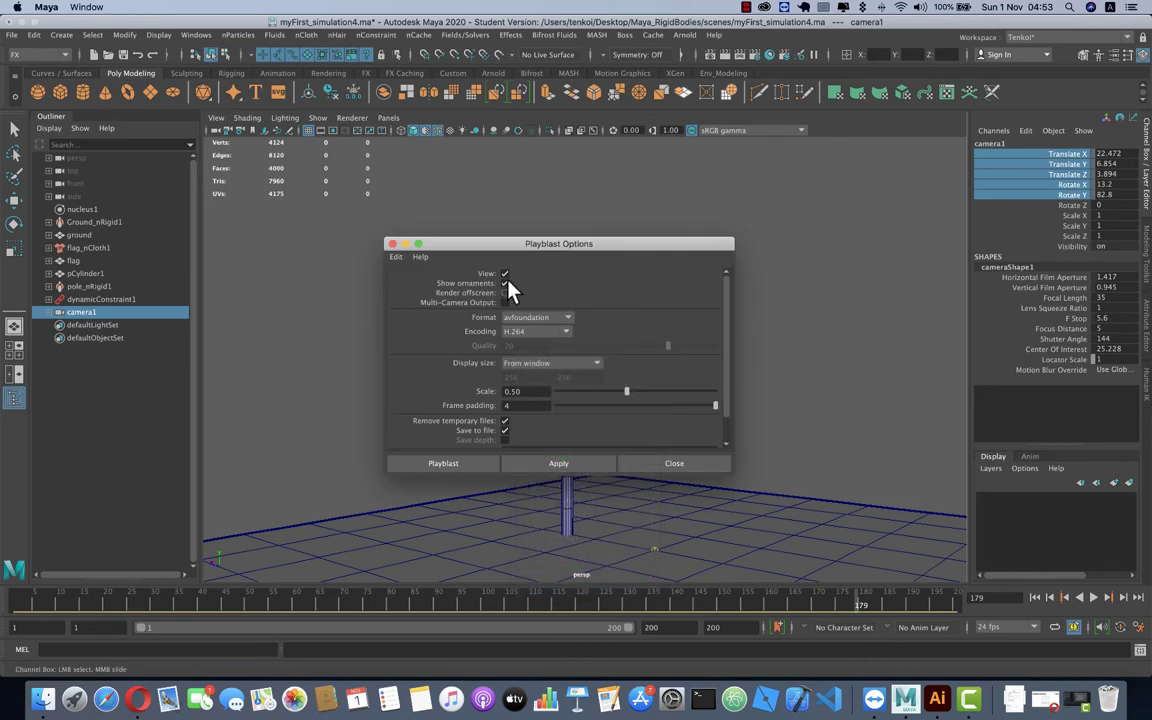
left_click_drag(534, 248, 524, 180)
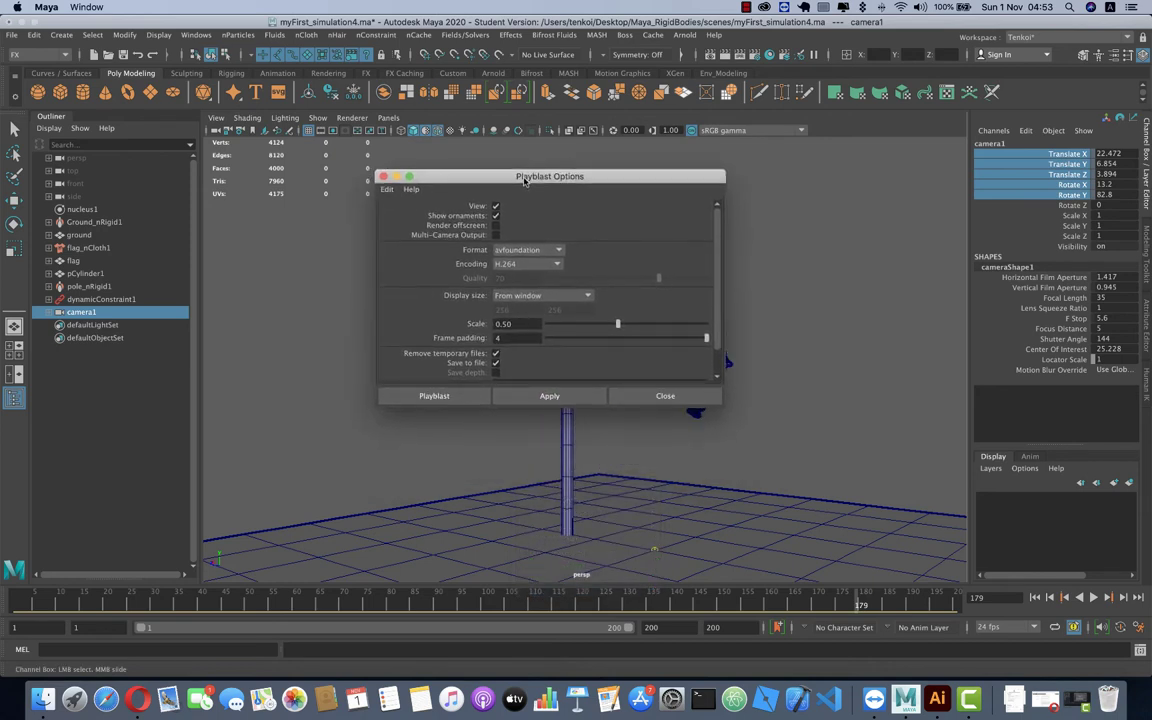
left_click(688, 400)
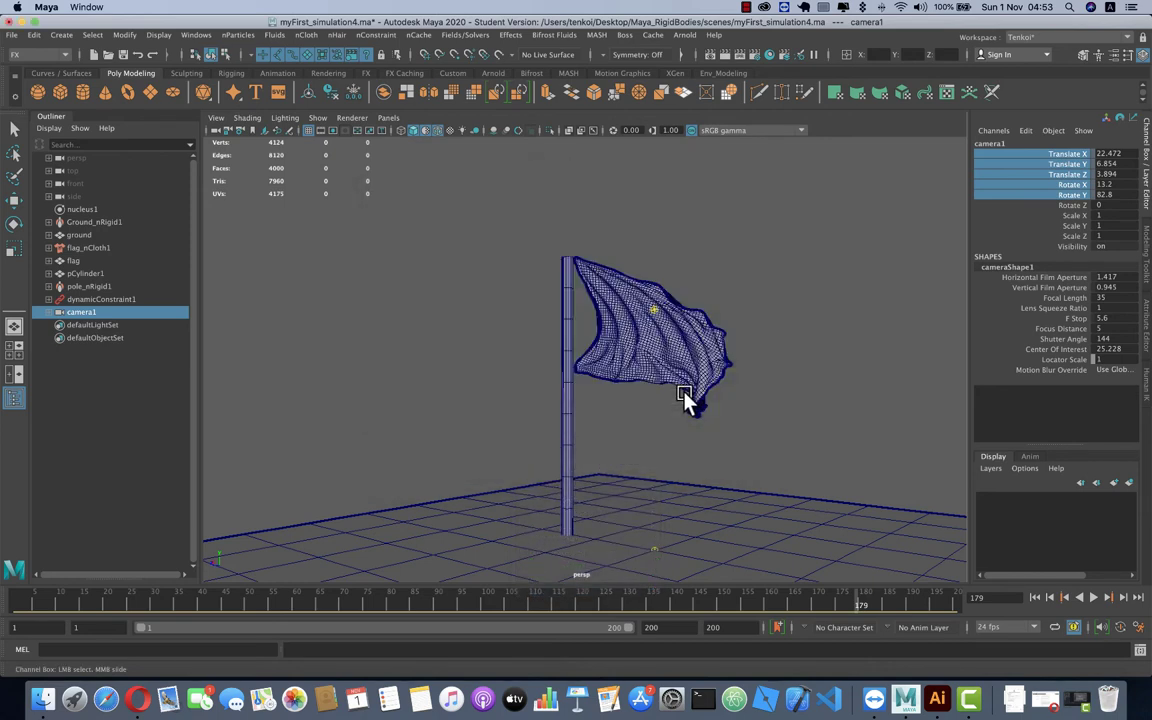
- In Render Settings, set the Image Size preset to Full_1280/Screen (1280 x 1024)
left_click(799, 56)
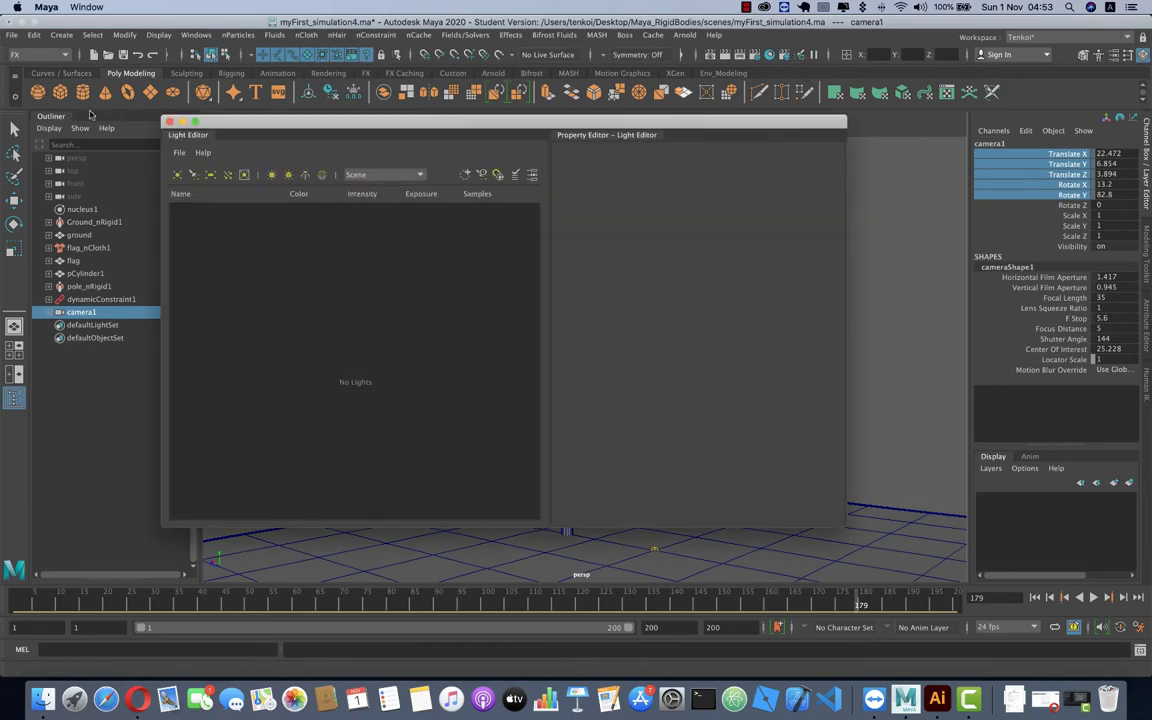
left_click(169, 121)
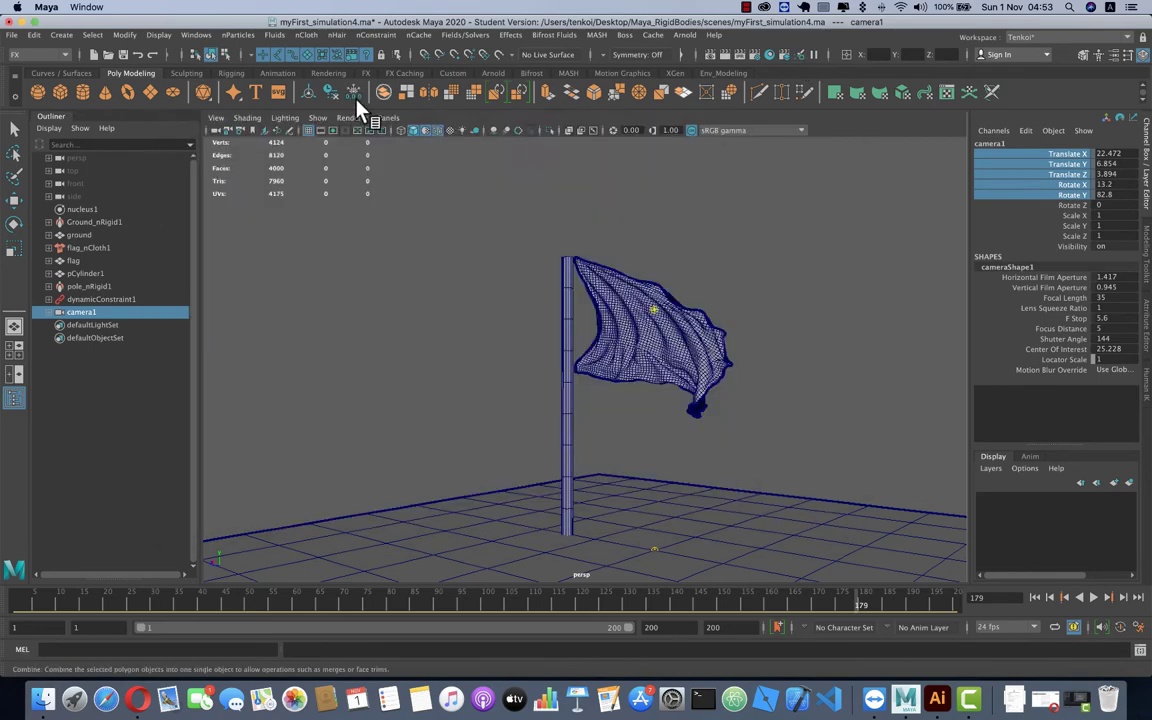
left_click(755, 55)
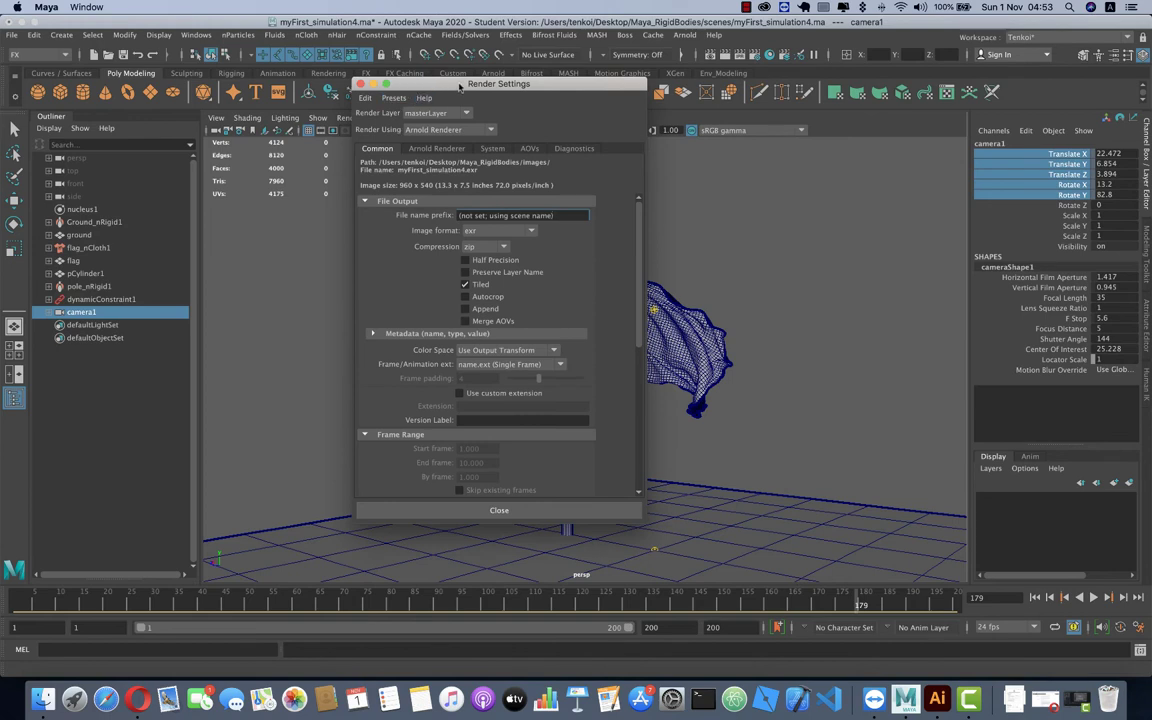
left_click_drag(459, 86, 450, 95)
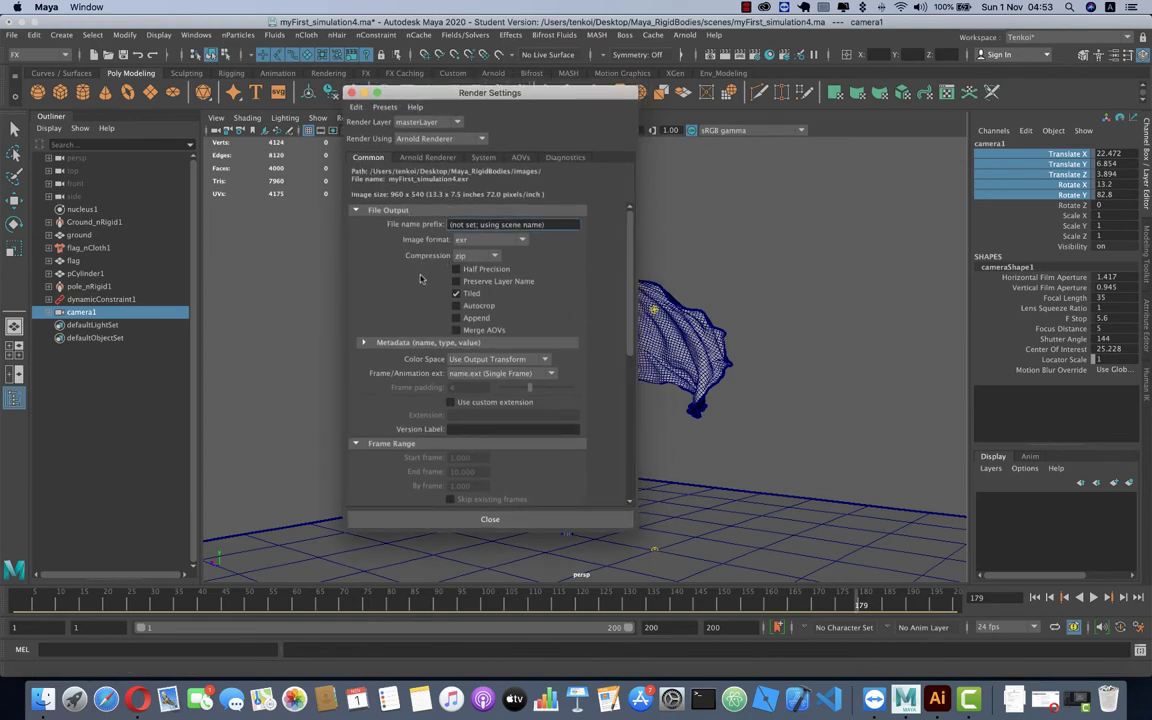
scroll(421, 285, "down", 2)
scroll(425, 320, "down", 2)
scroll(432, 360, "down", 2)
scroll(440, 405, "down", 2)
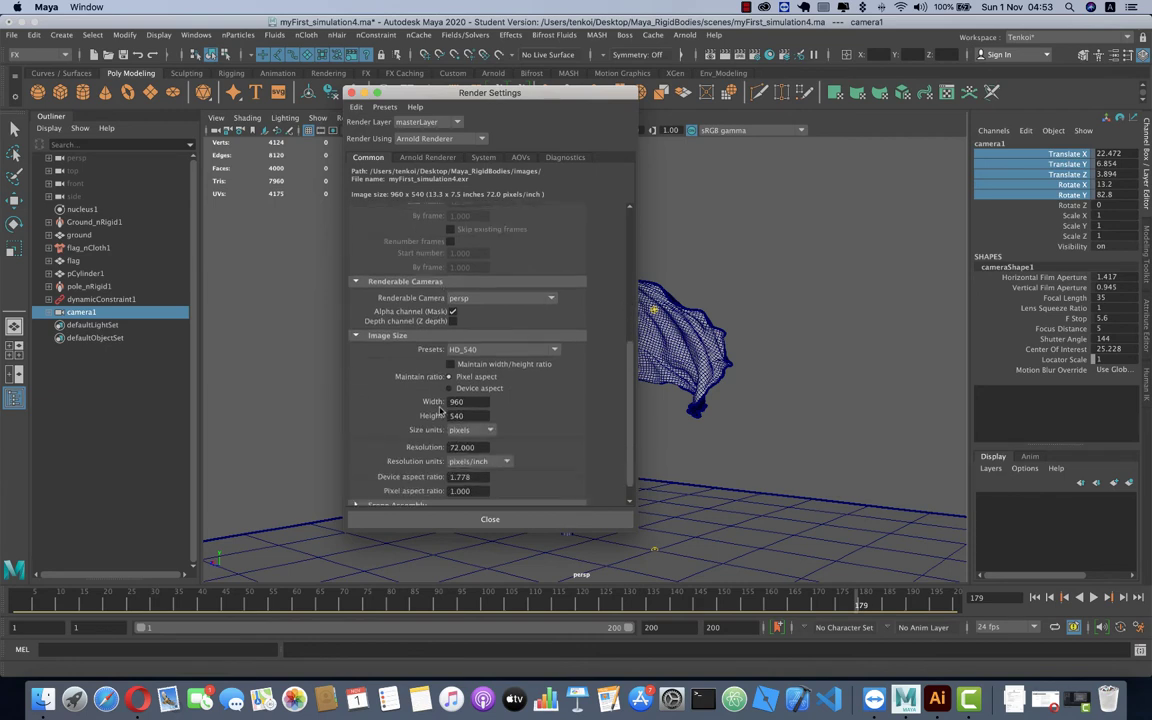
left_click(490, 350)
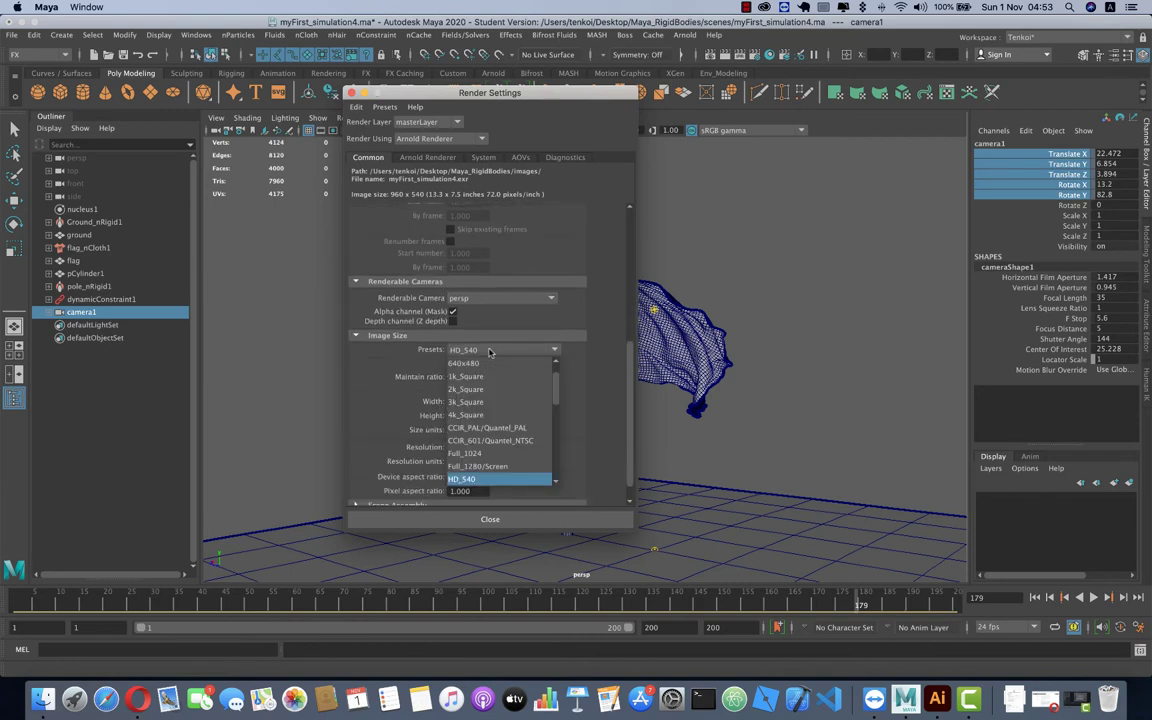
left_click(479, 455)
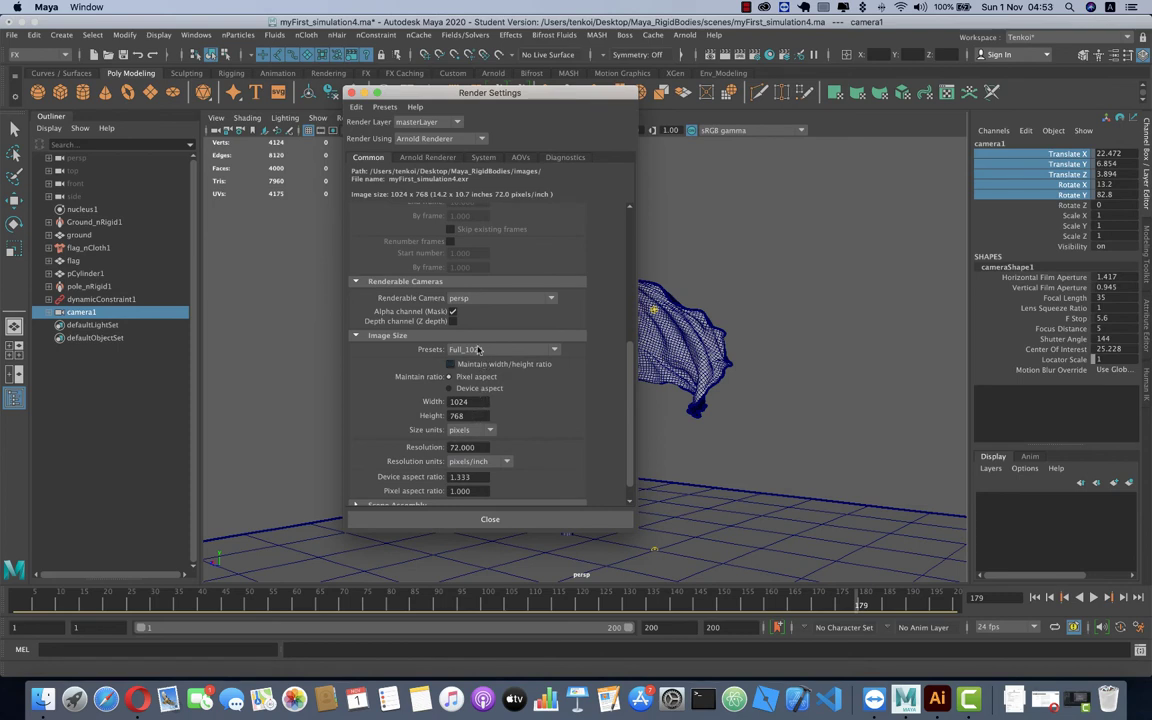
left_click(479, 350)
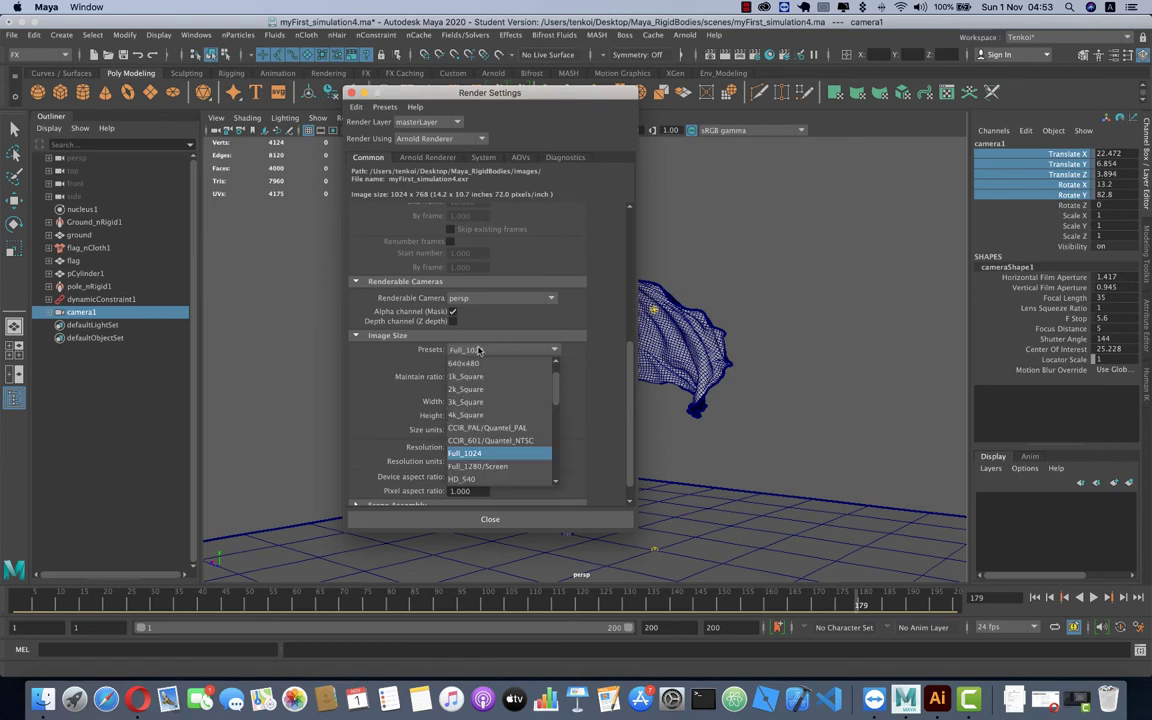
left_click(477, 466)
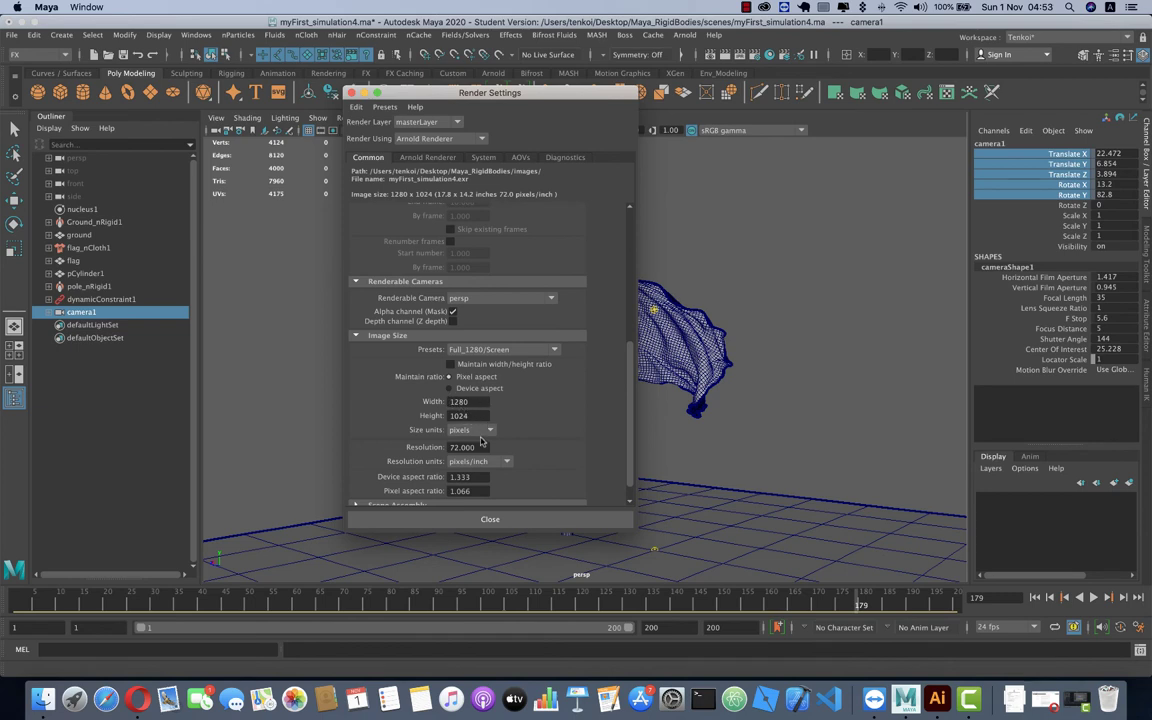
- Set the renderable camera to camera1, keep exr format, and close Render Settings
scroll(506, 436, "down", 1)
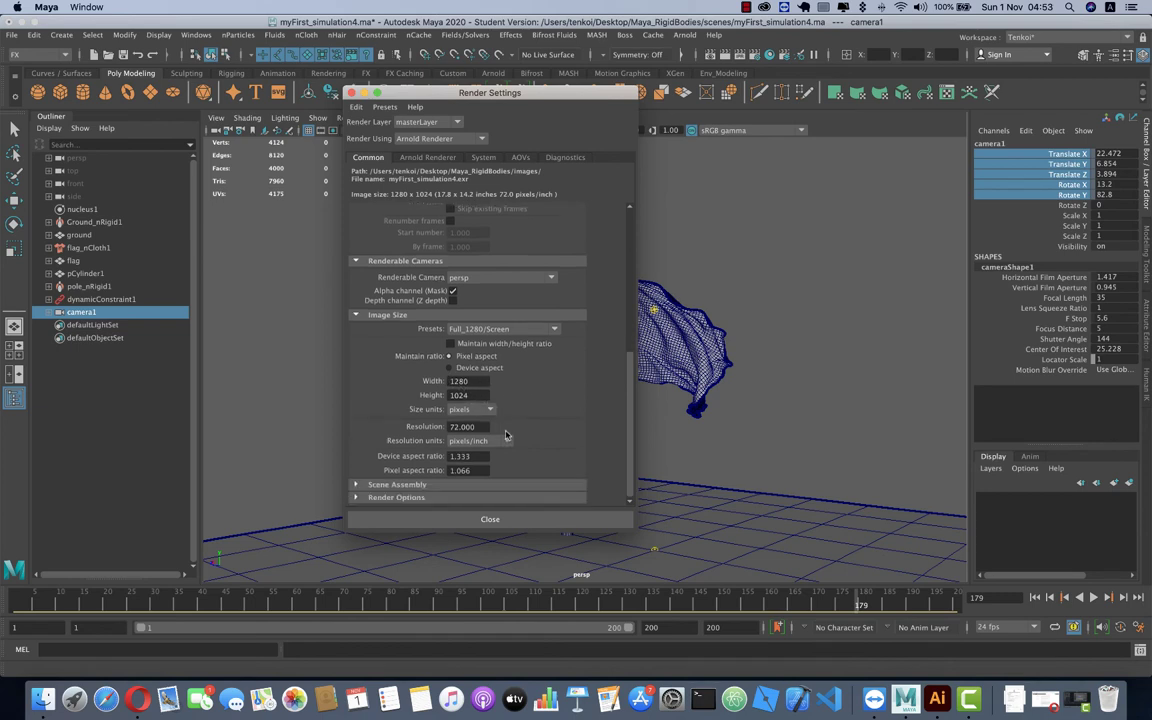
scroll(480, 330, "up", 2)
left_click(480, 316)
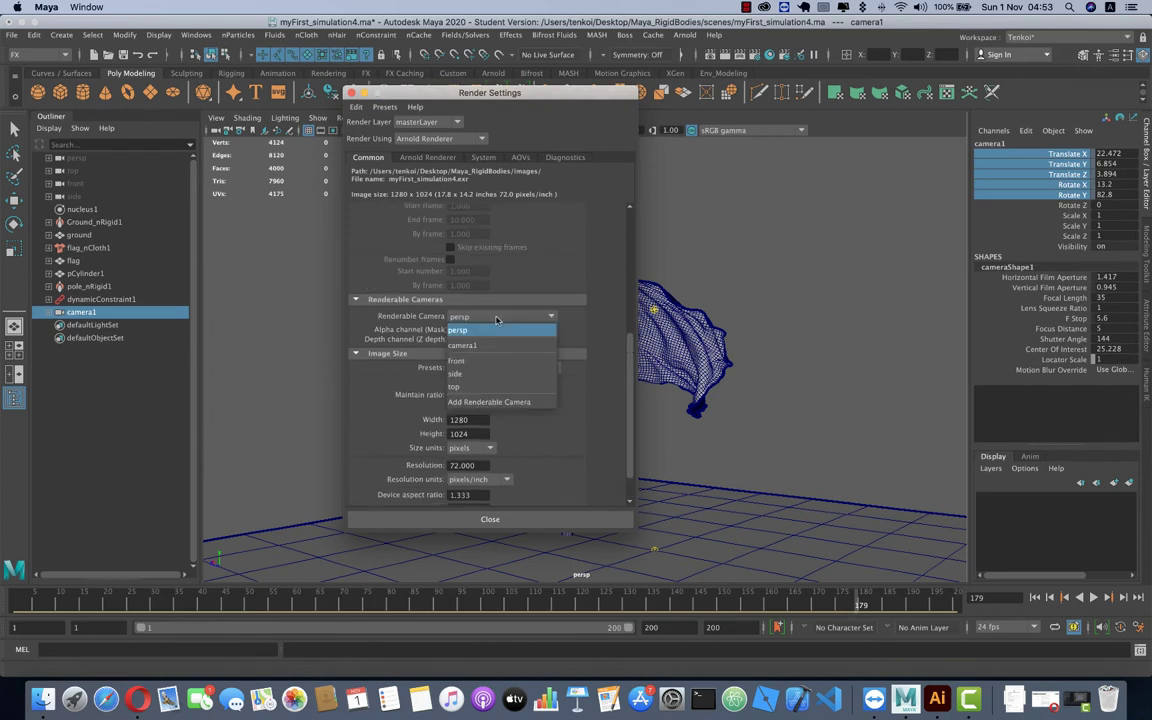
left_click(480, 342)
scroll(478, 310, "up", 3)
scroll(473, 318, "up", 3)
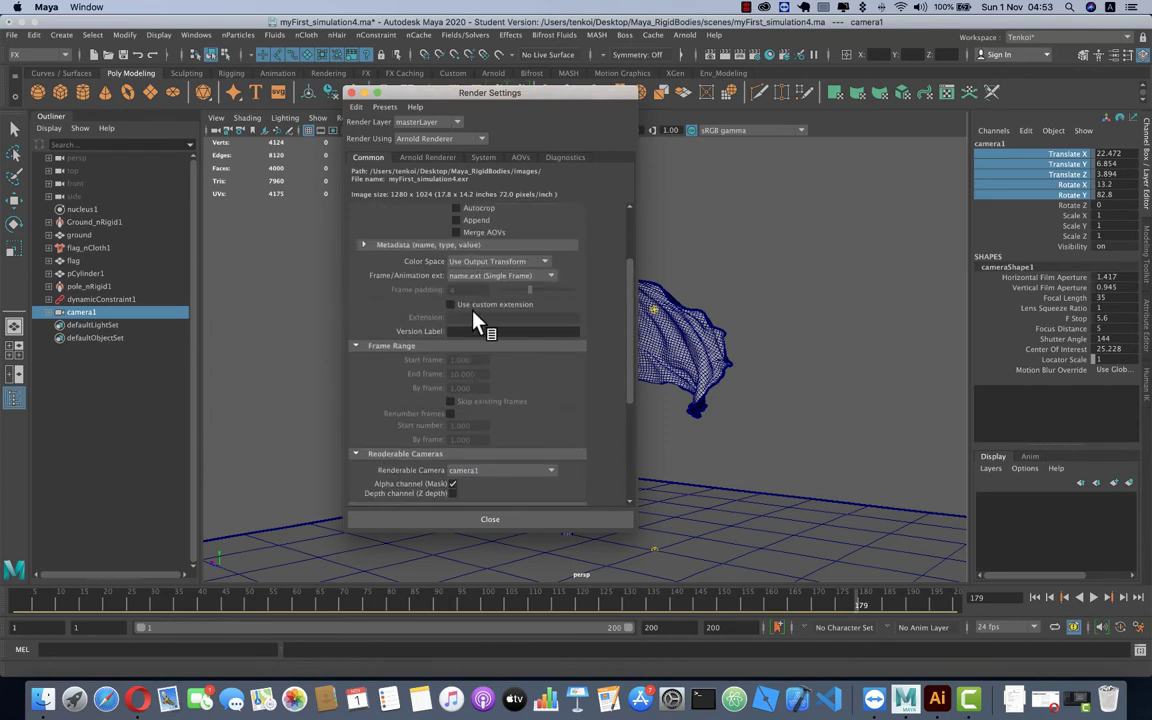
scroll(475, 330, "up", 3)
scroll(481, 337, "up", 3)
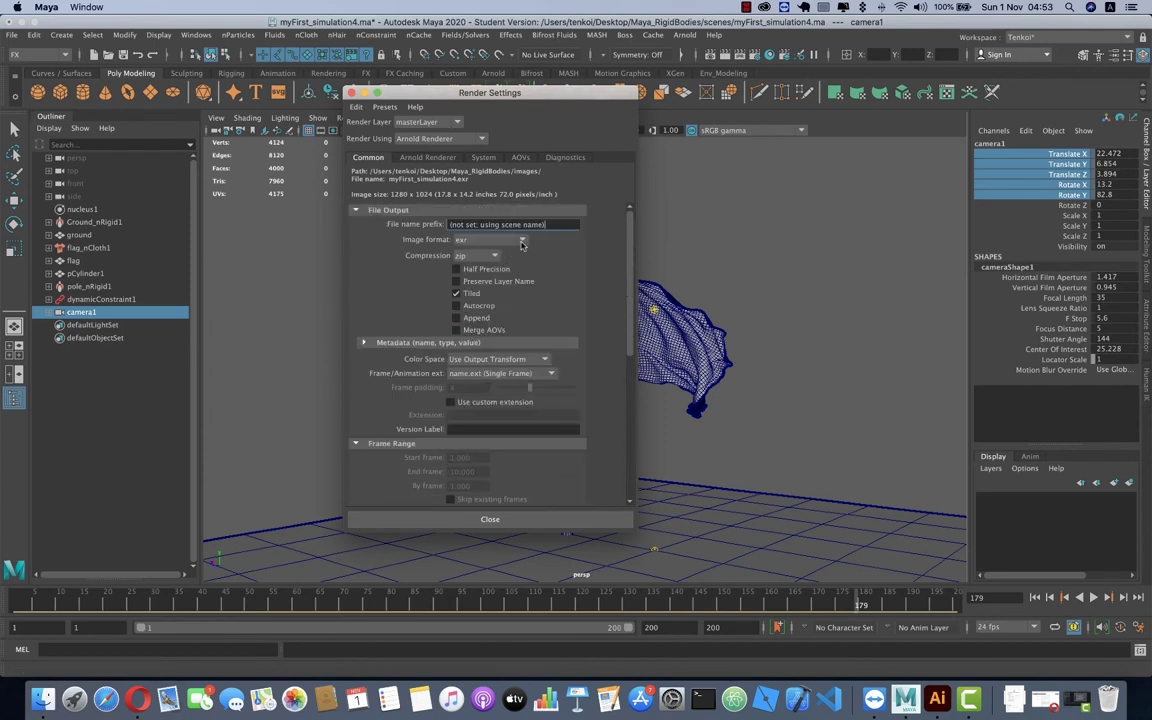
left_click(521, 242)
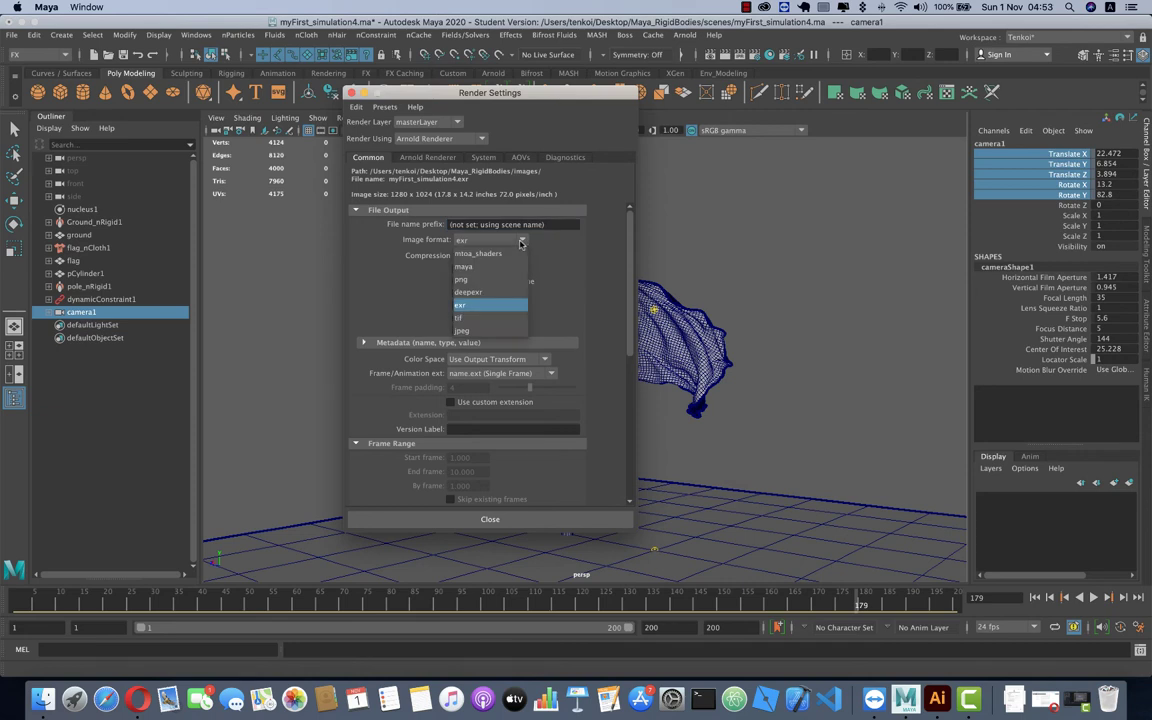
left_click(566, 335)
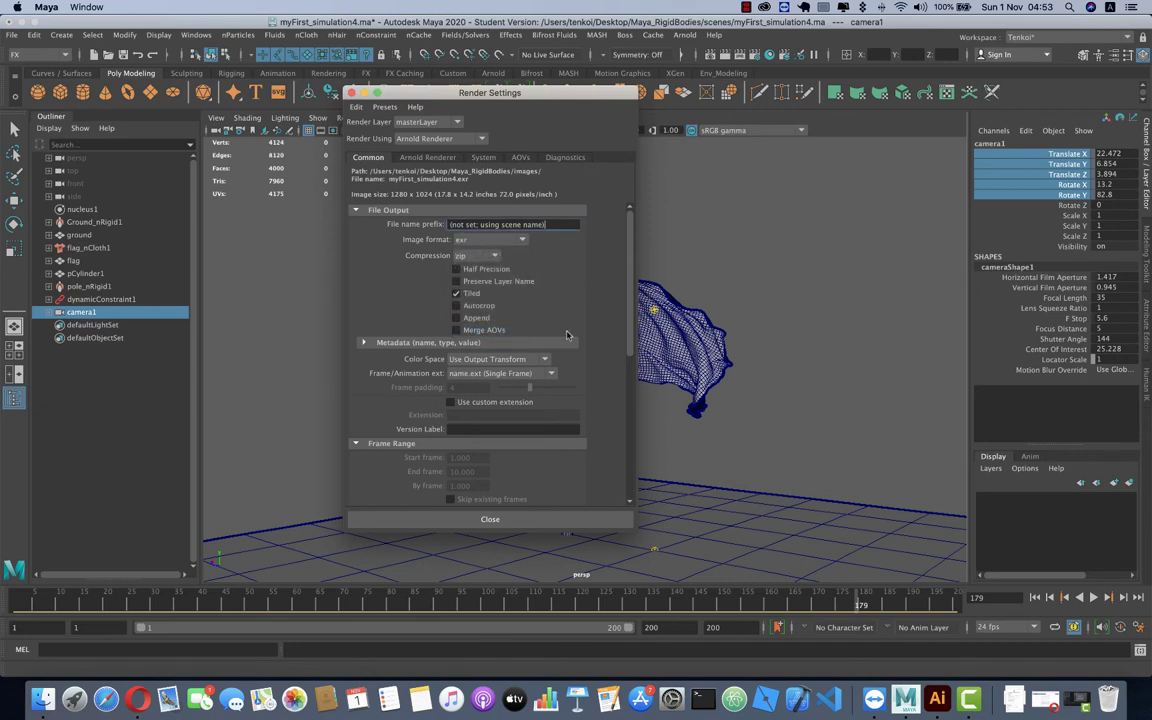
scroll(510, 345, "down", 3)
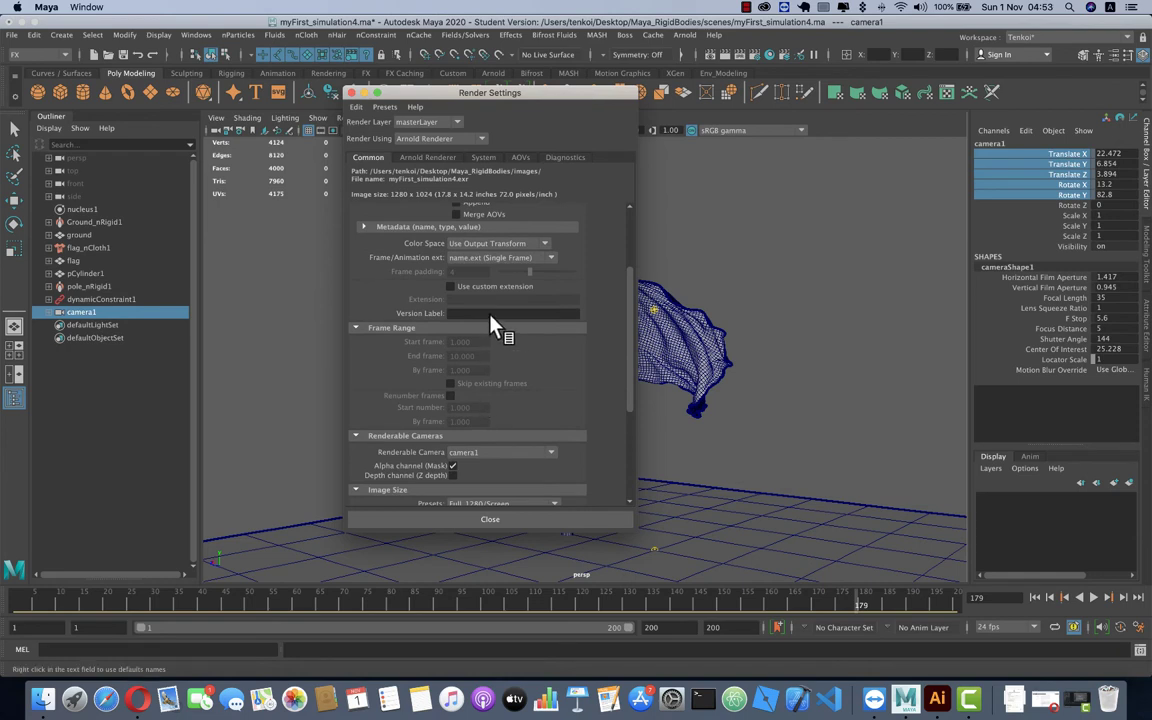
scroll(490, 380, "down", 4)
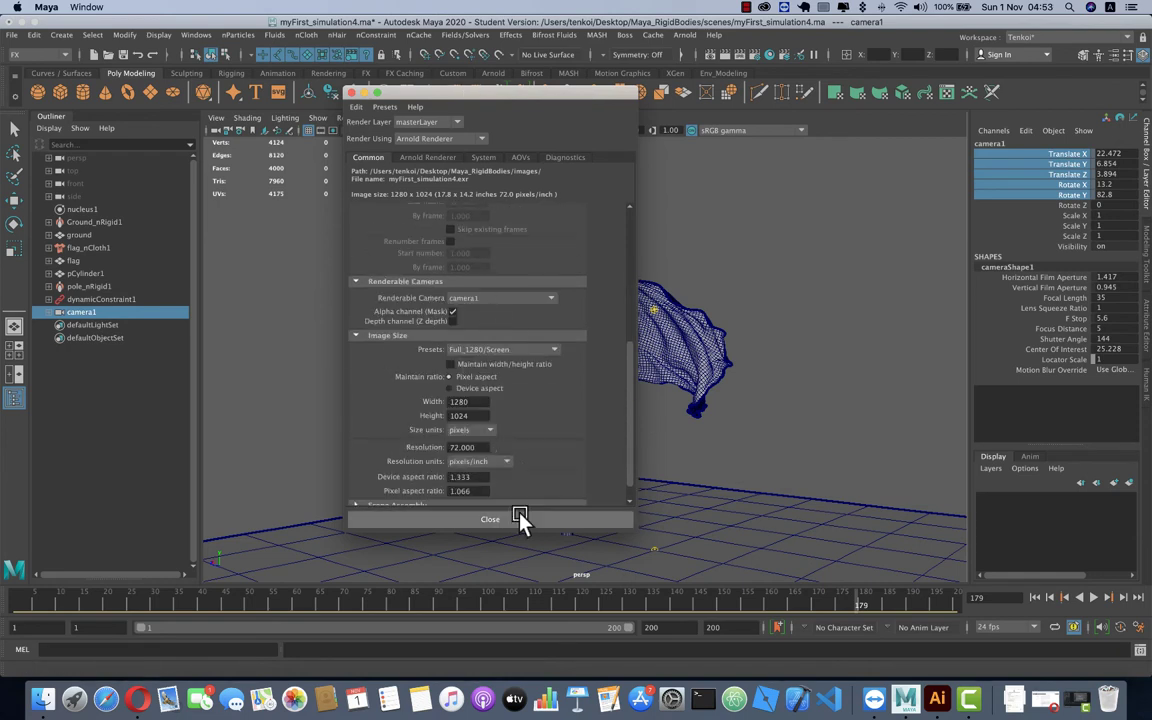
left_click(521, 519)
- Look through camera1 and preview the flag simulation from frame 1, stopping at frame 75
left_click(389, 118)
mouse_move(420, 131)
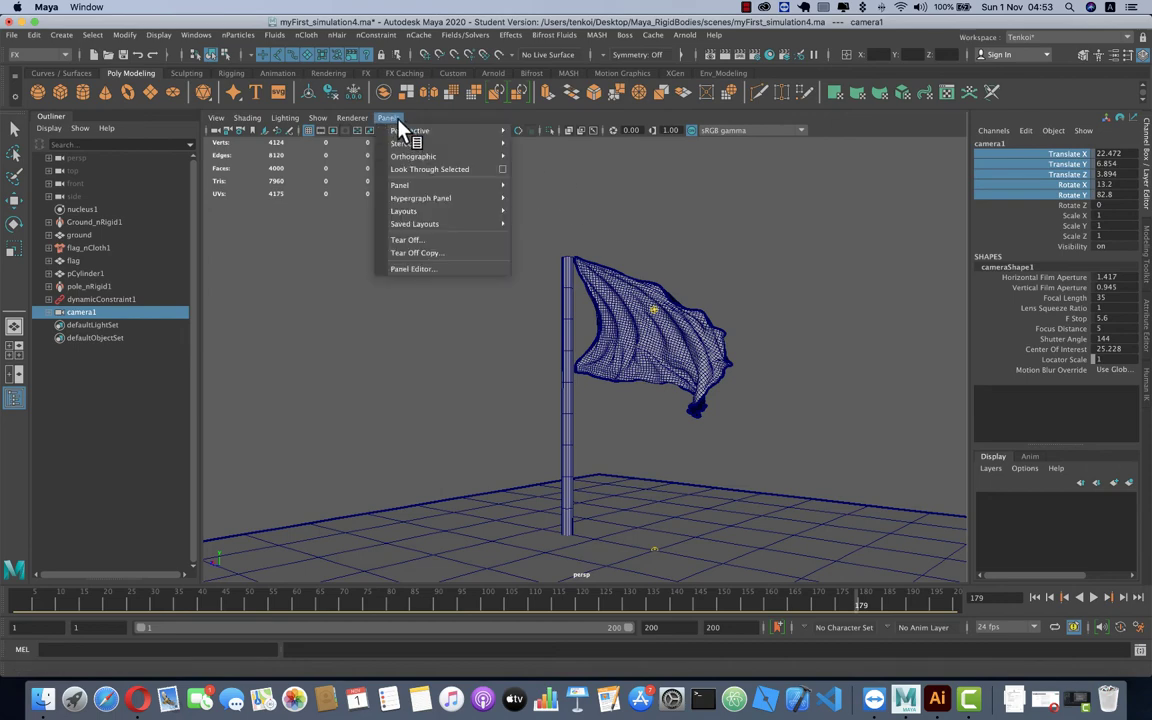
left_click(545, 132)
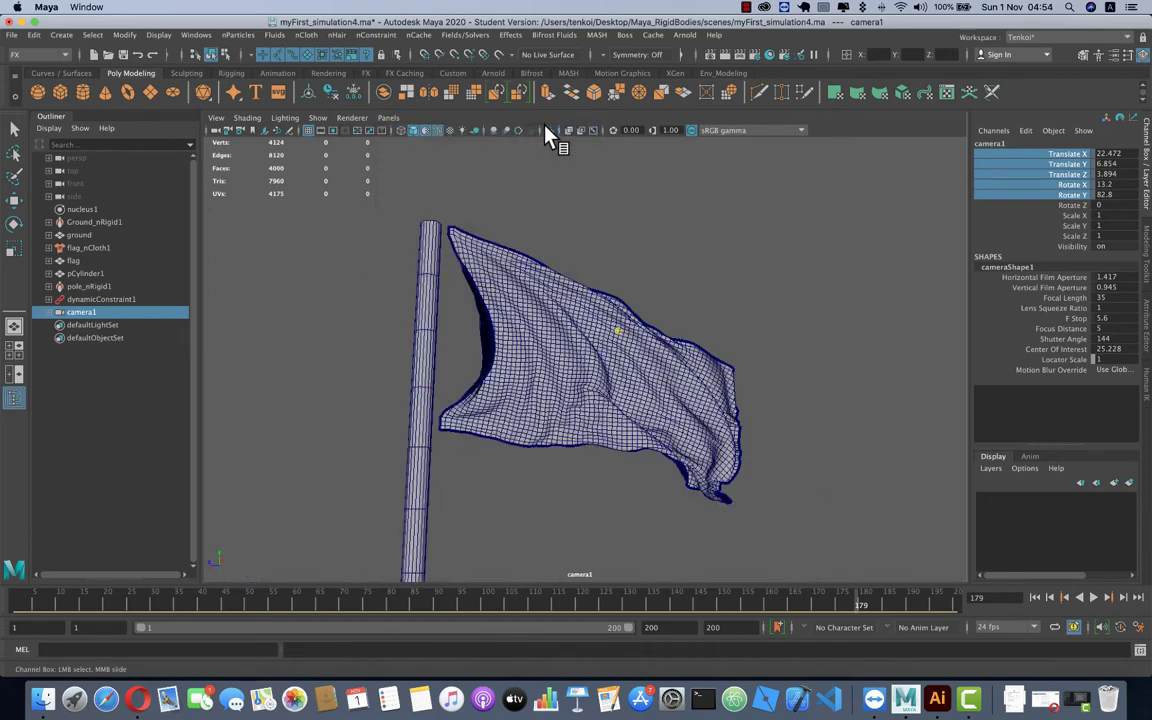
left_click(1036, 598)
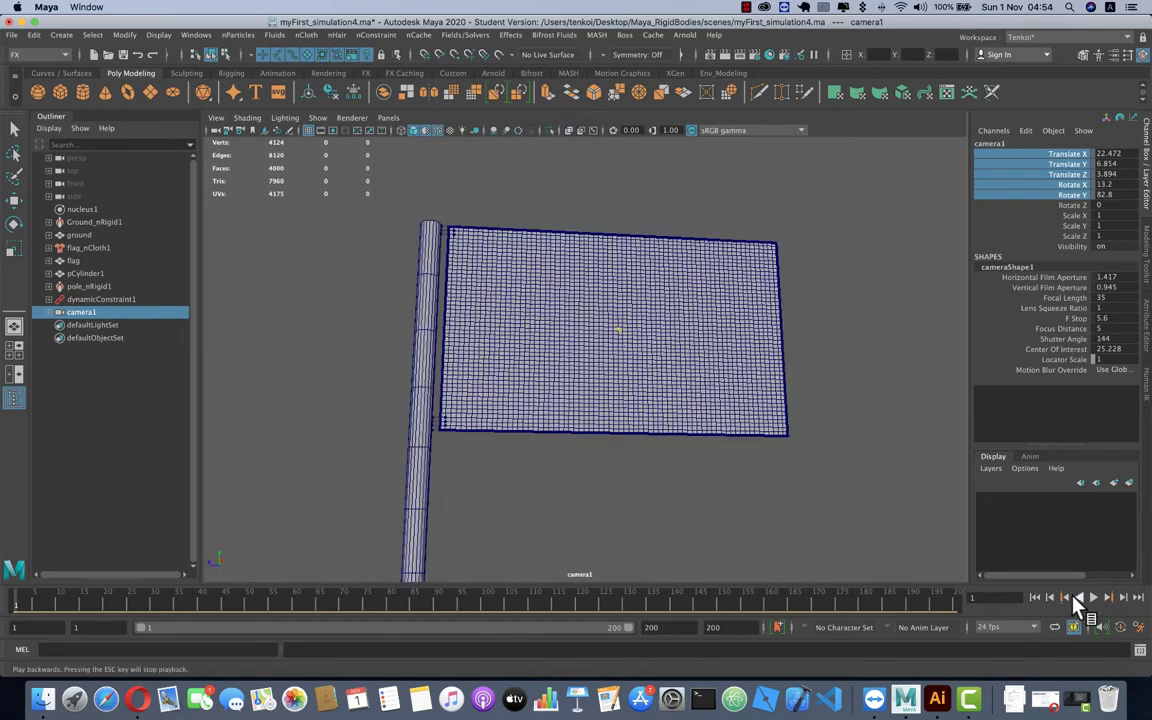
left_click(1093, 598)
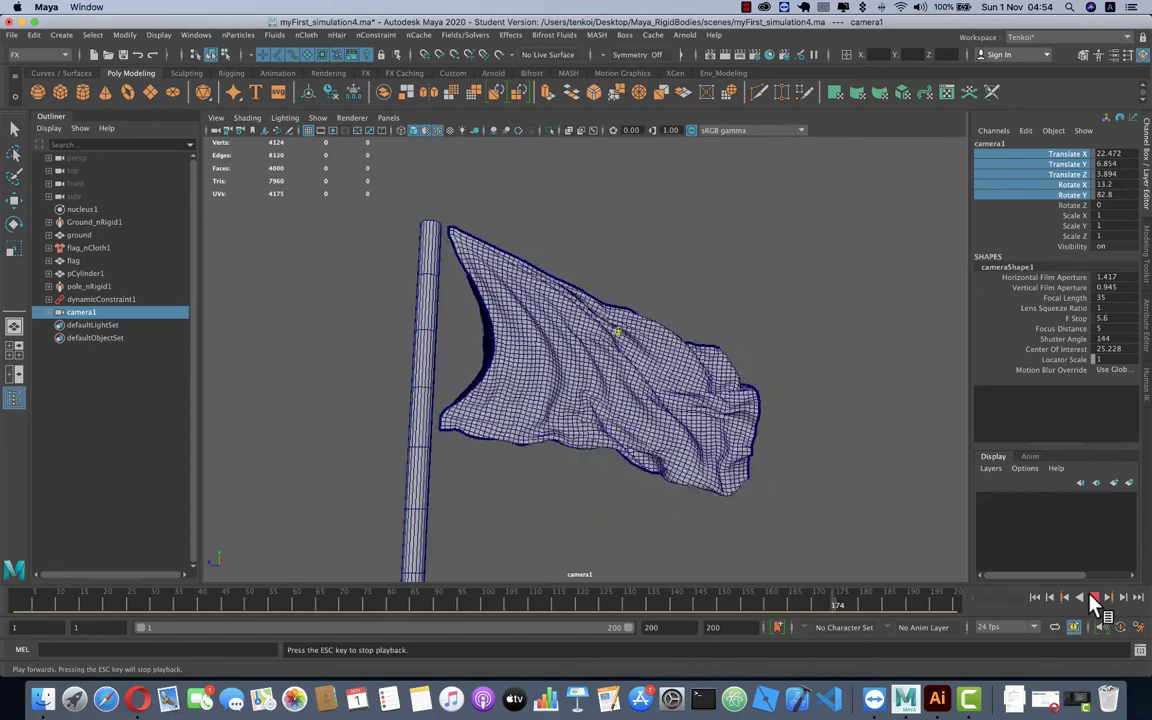
left_click(1095, 598)
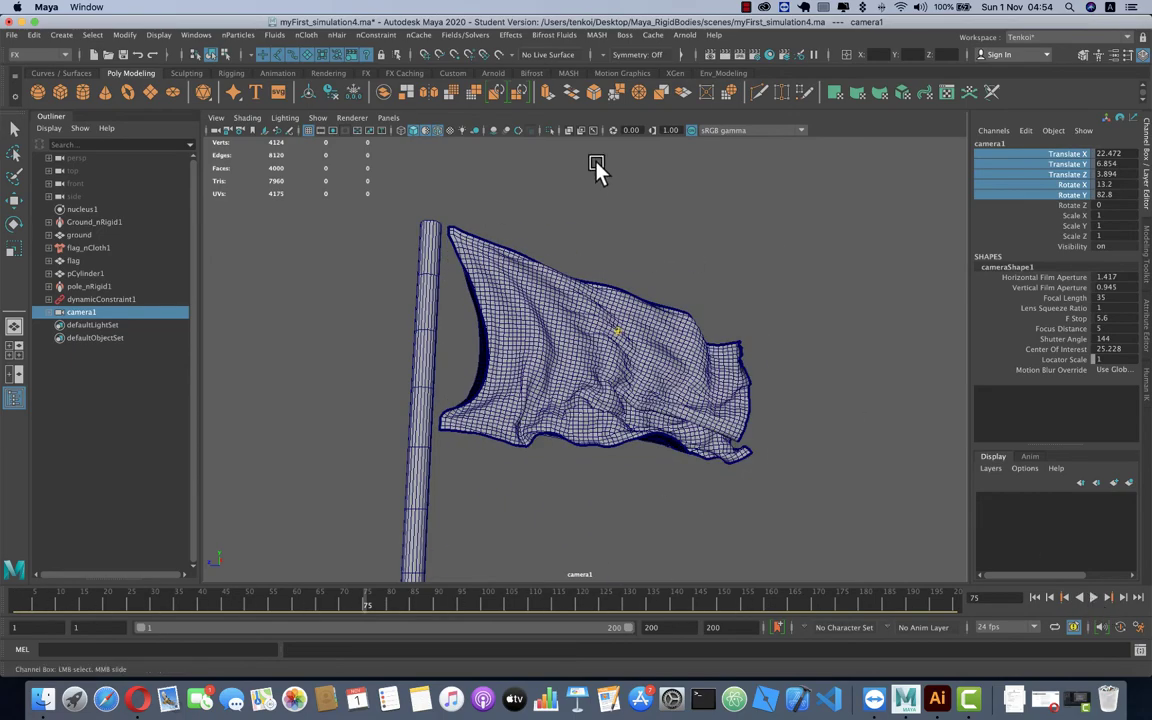
- Playblast the flag animation to Flag_paly in the project's movies folder
right_click(542, 599)
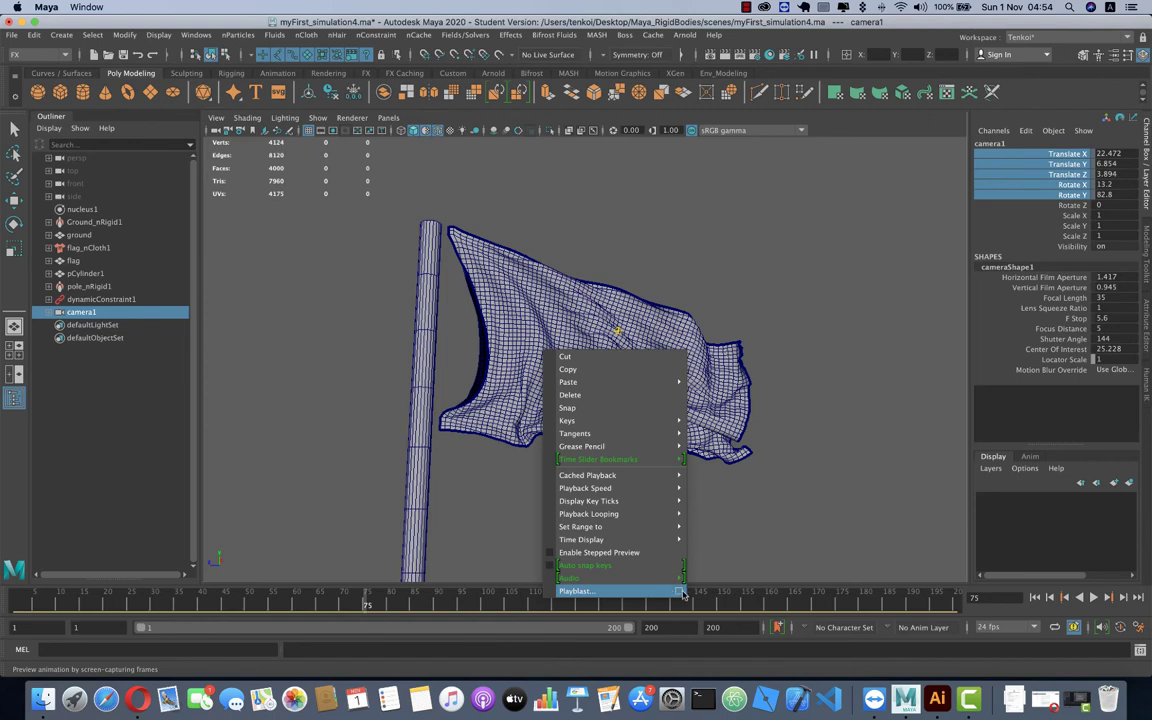
left_click(678, 591)
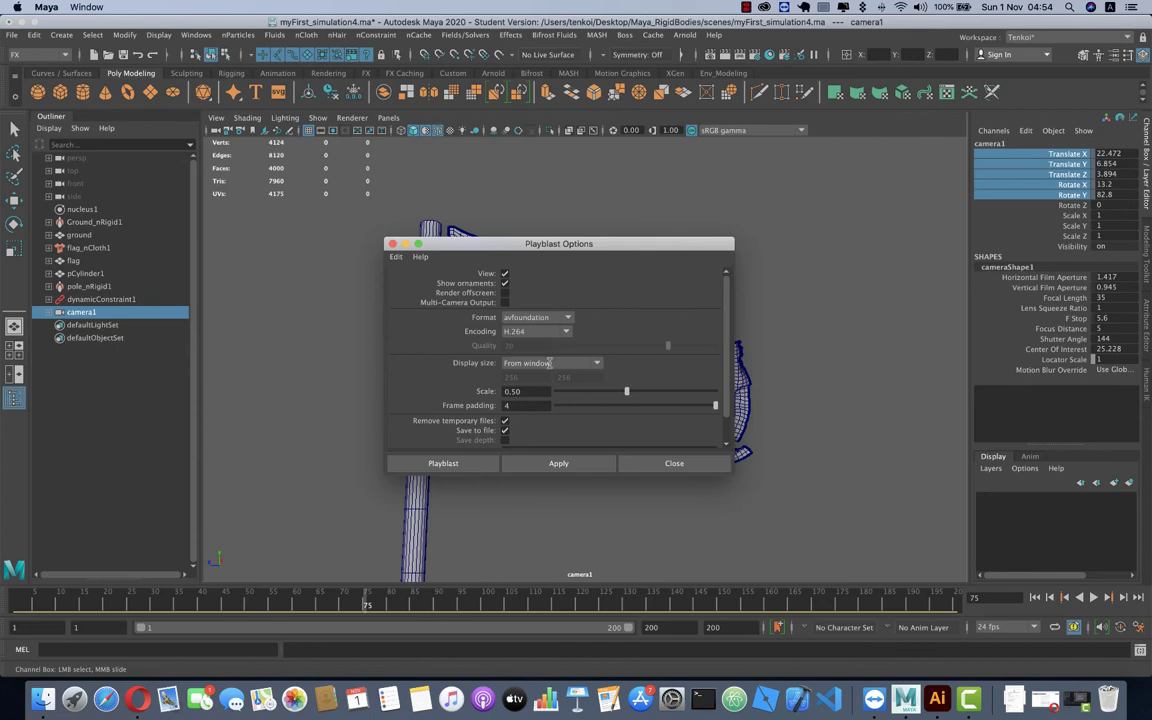
scroll(460, 384, "down", 2)
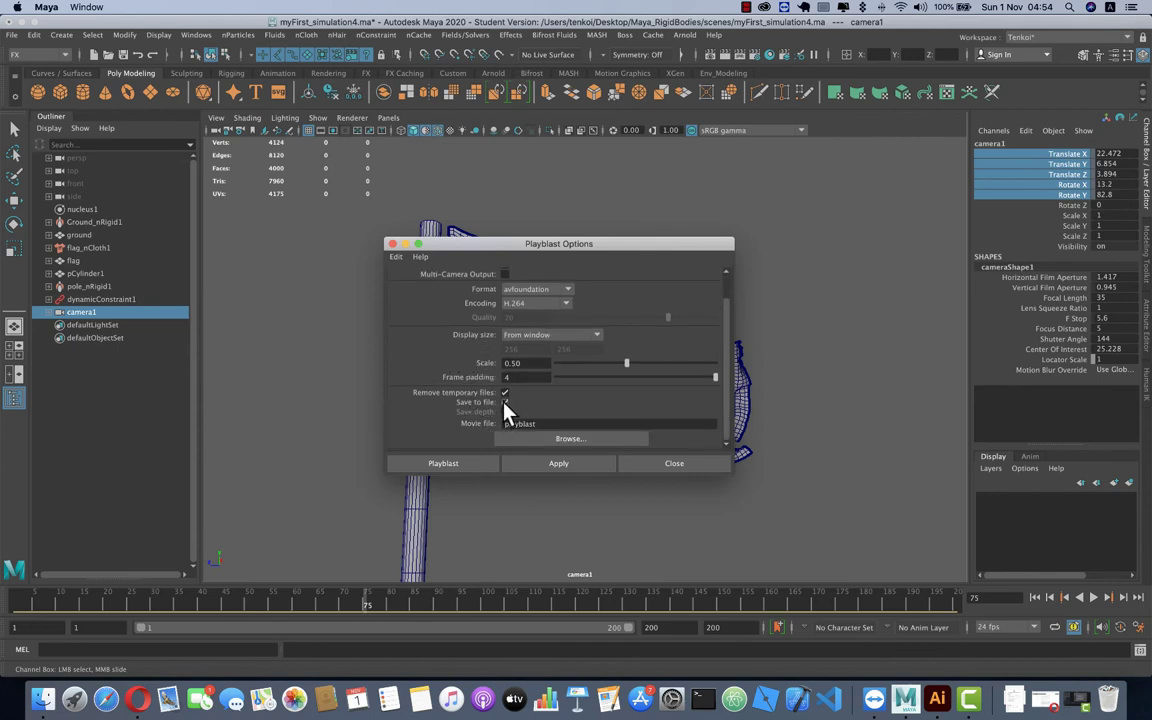
double_click(548, 423)
type("Flag_")
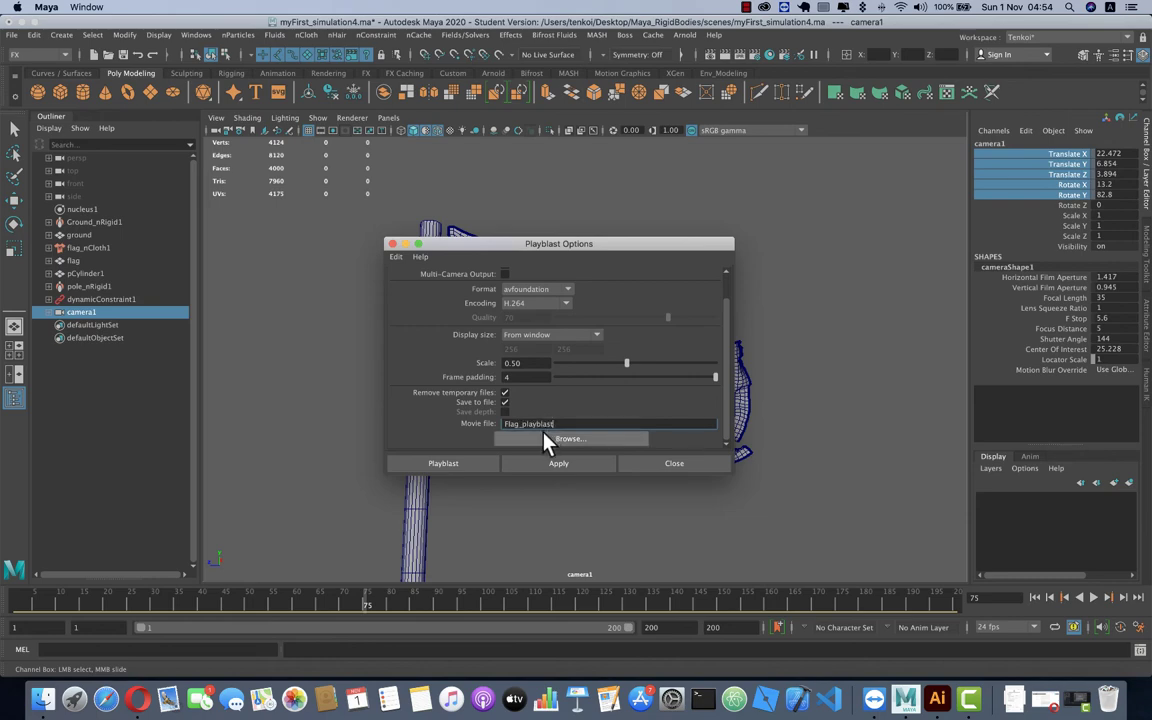
left_click(545, 440)
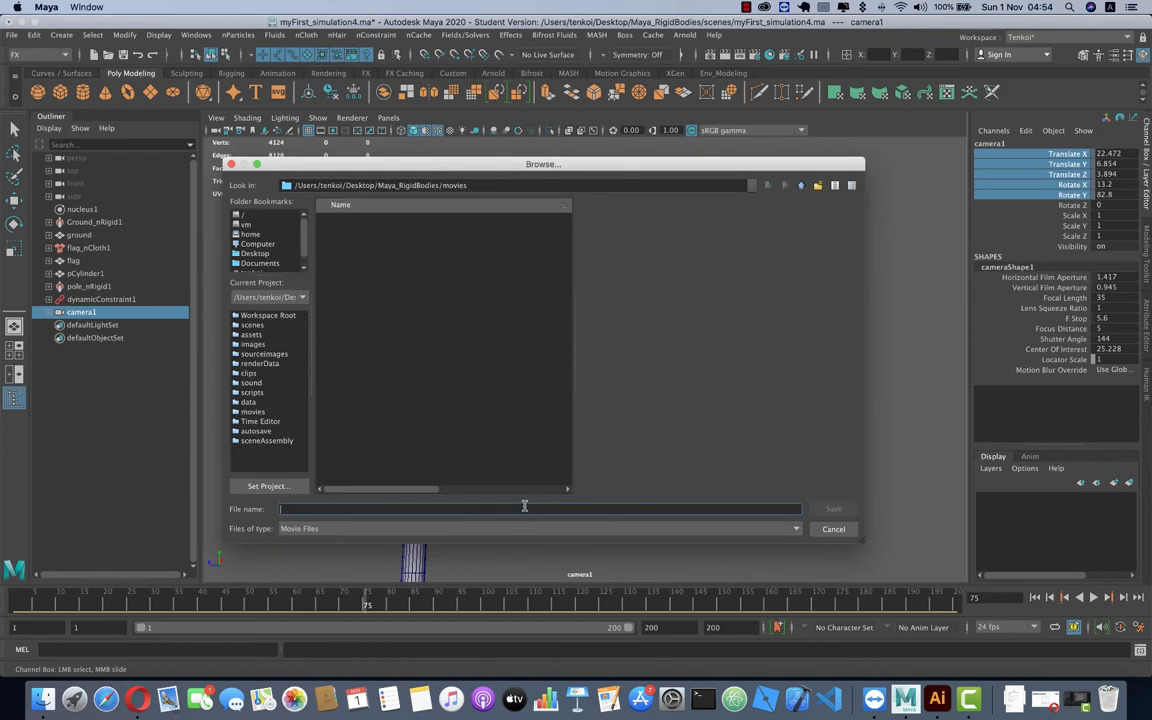
type("Flag_paly")
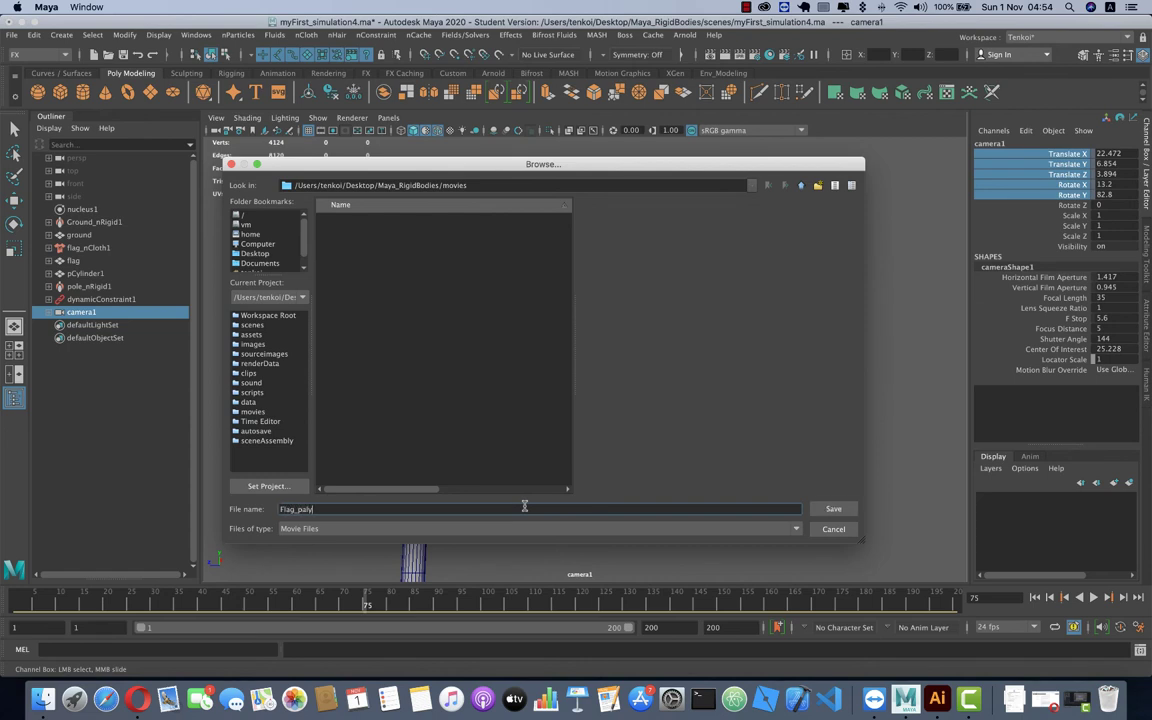
key("Return")
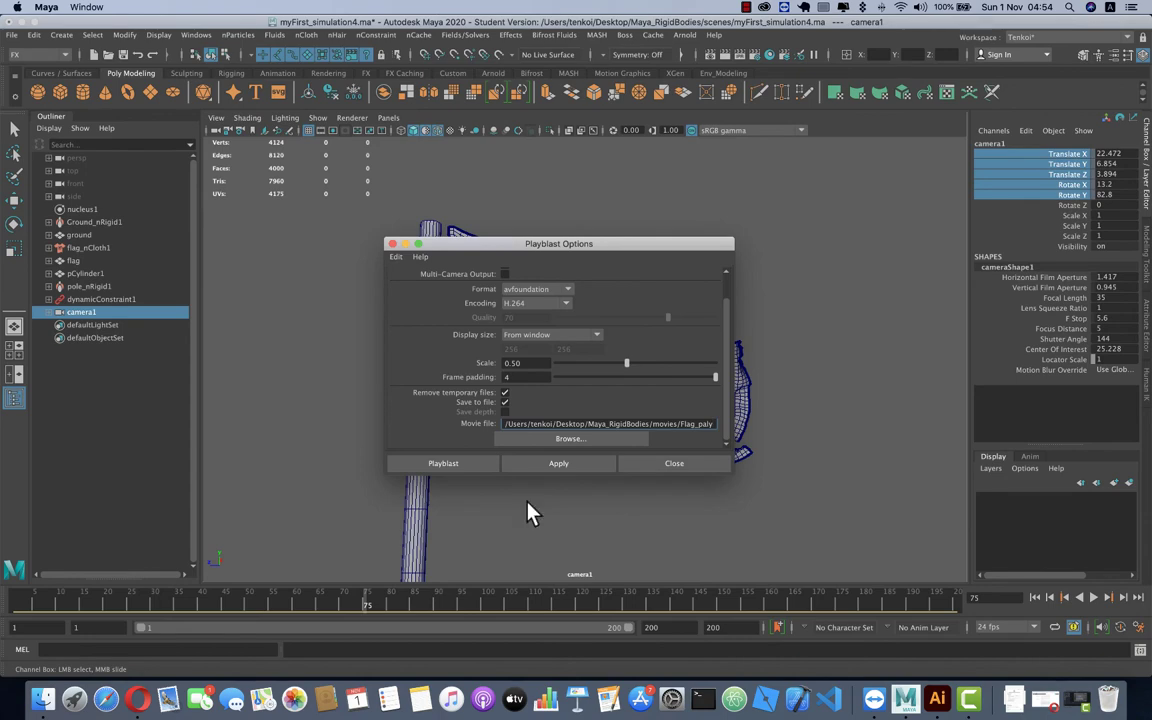
left_click(454, 466)
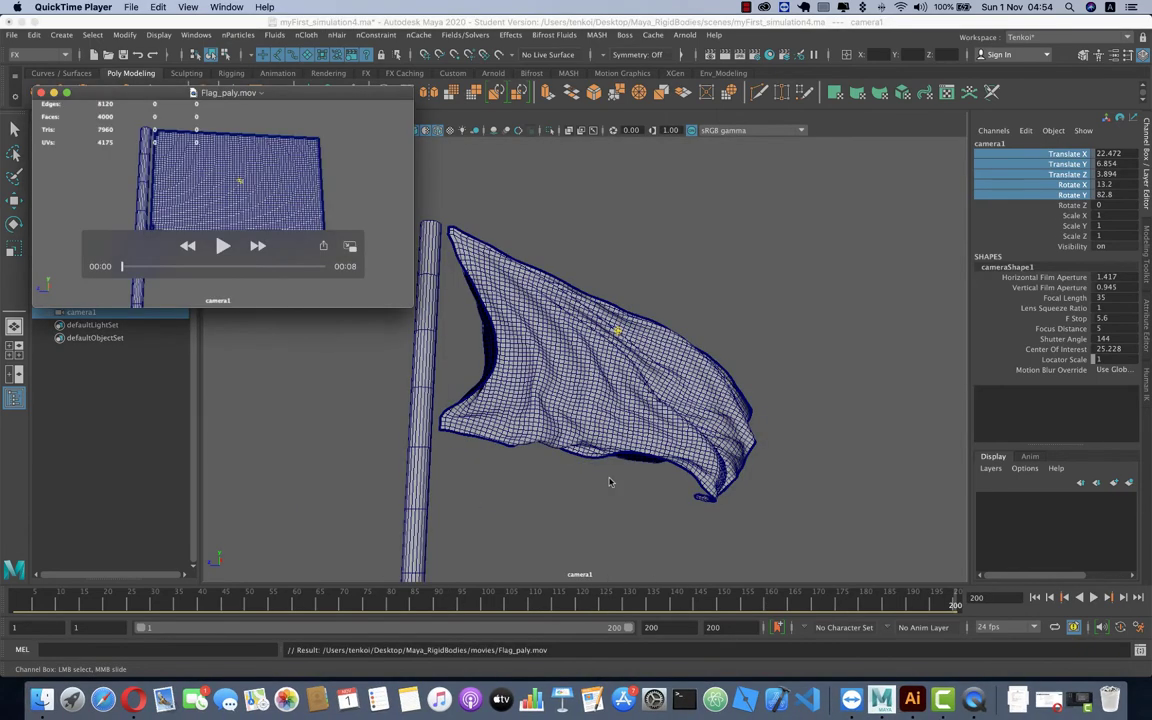
- Play Flag_paly.mov enlarged in QuickTime Player, then close it
left_click(222, 247)
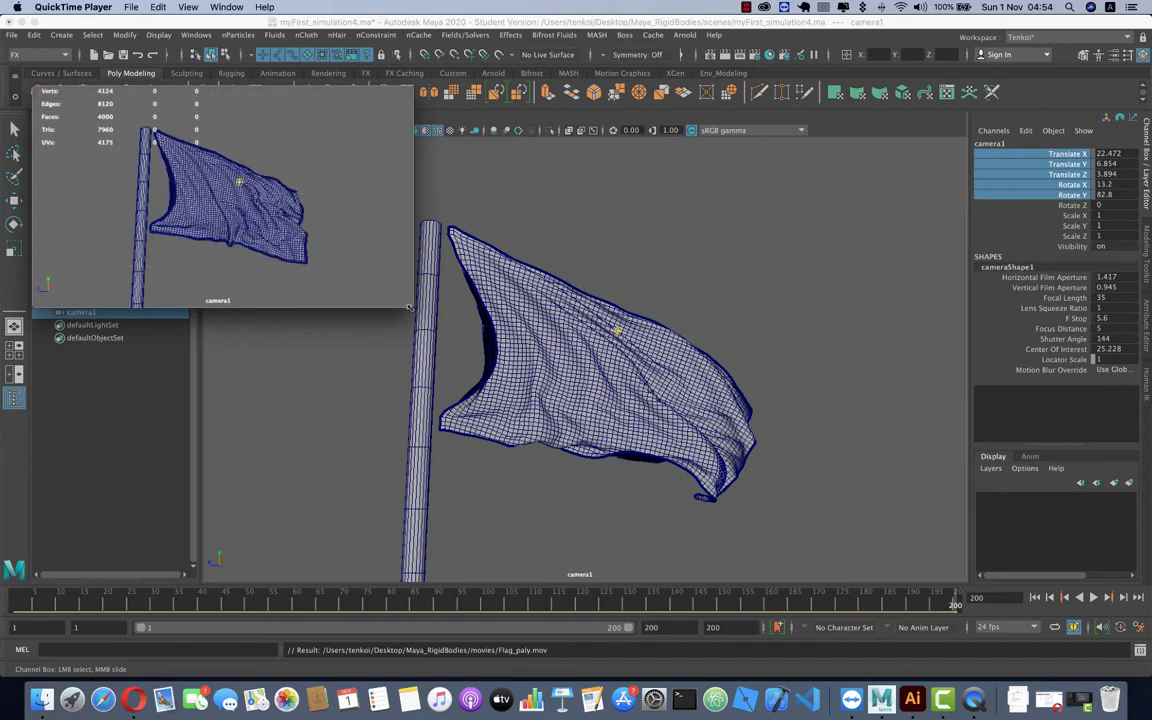
key("super+equal")
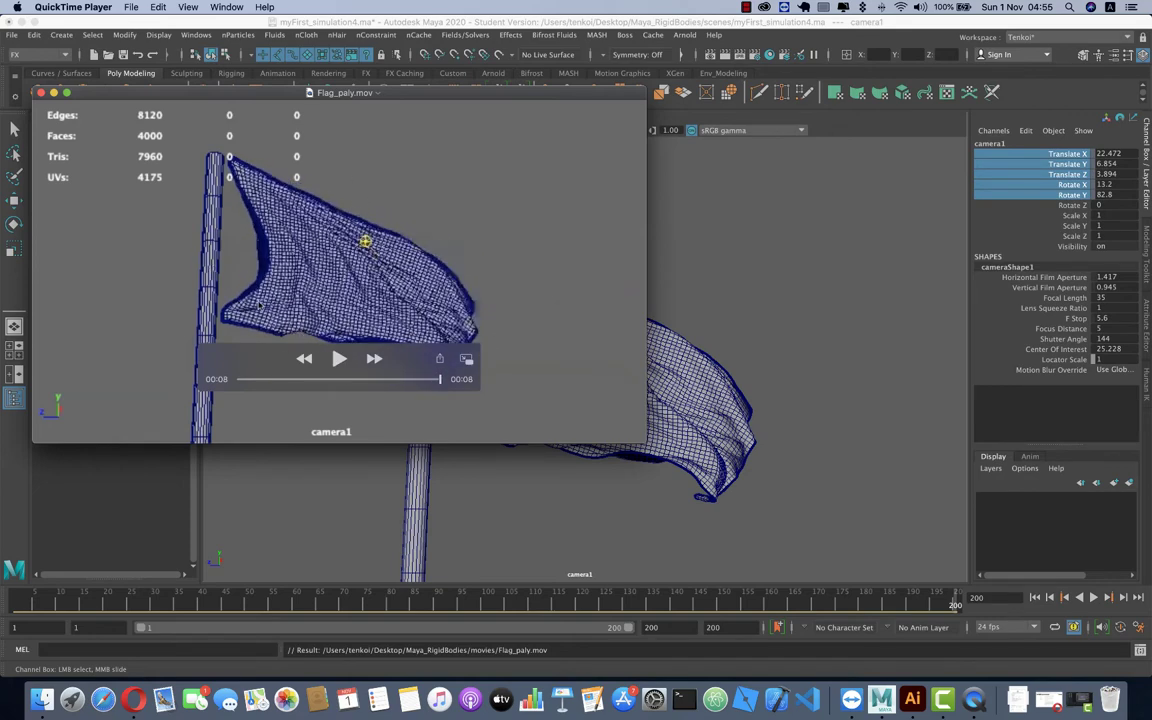
left_click(40, 93)
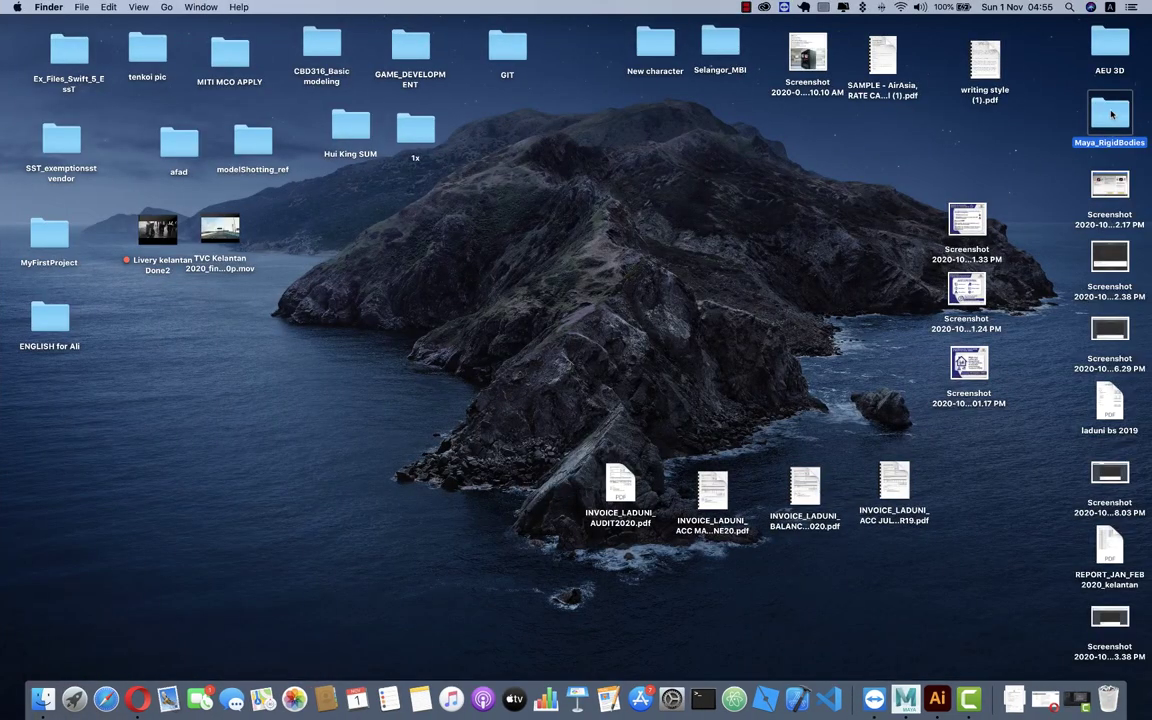
- Open Flag_paly.mov from Maya_RigidBodies > movies with QuickTime Player
double_click(1111, 115)
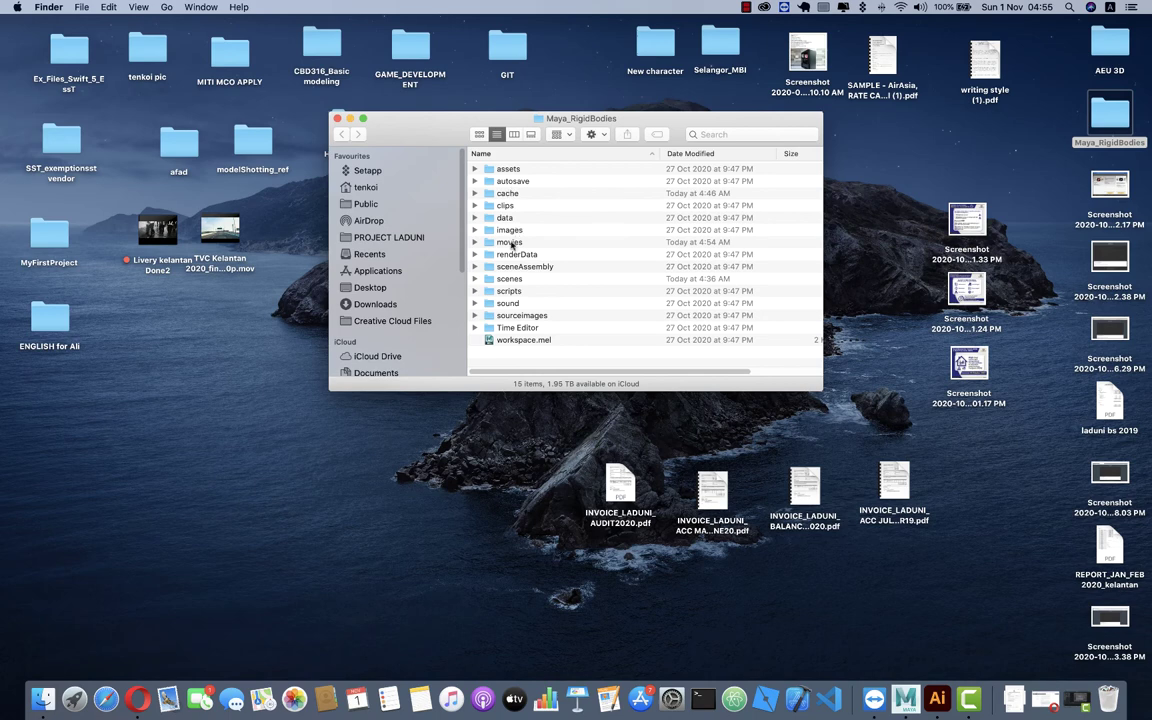
double_click(510, 242)
left_click(513, 170)
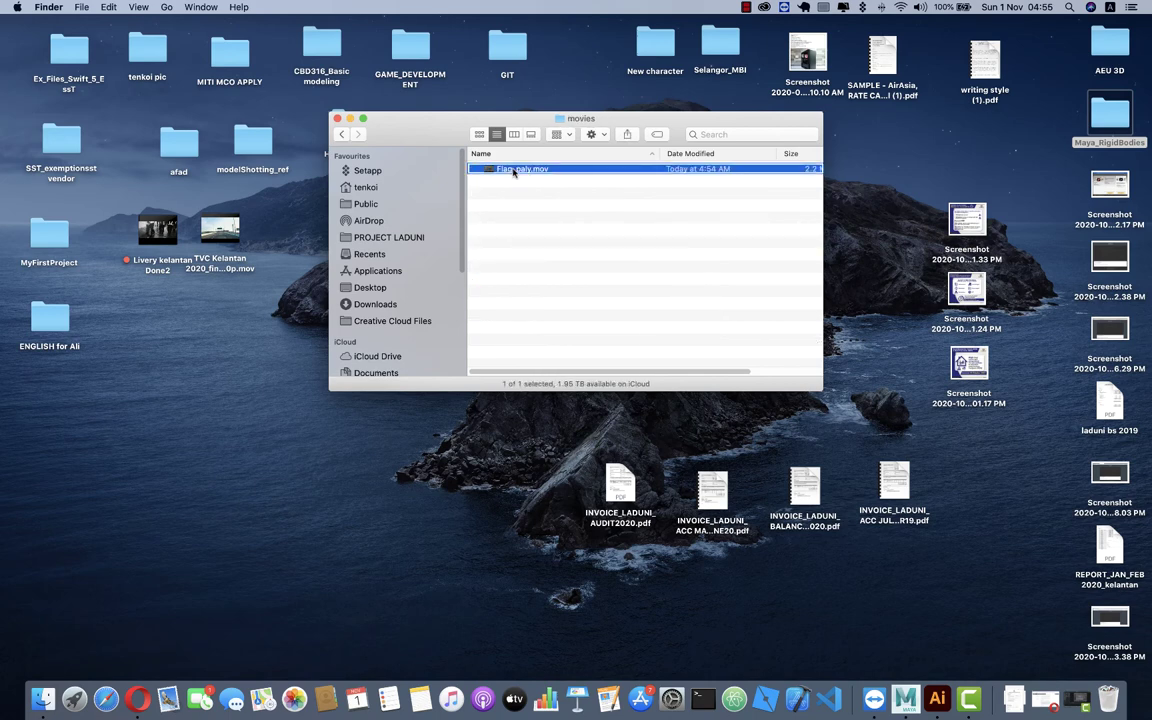
right_click(513, 170)
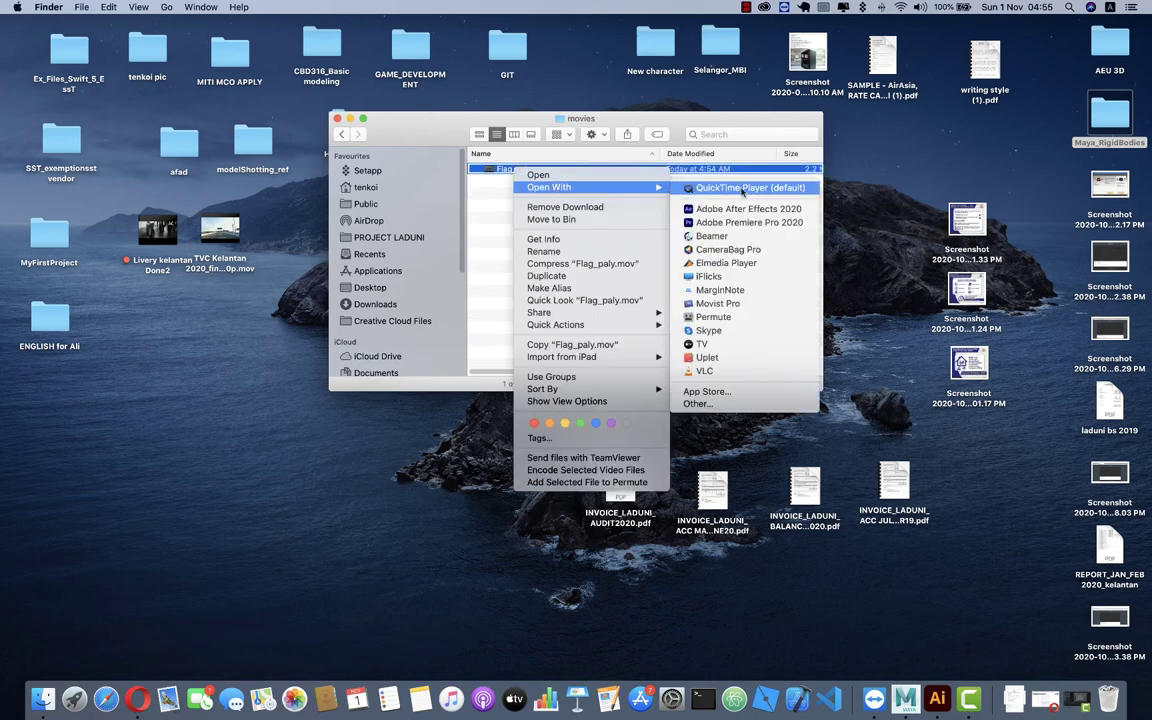
left_click(743, 190)
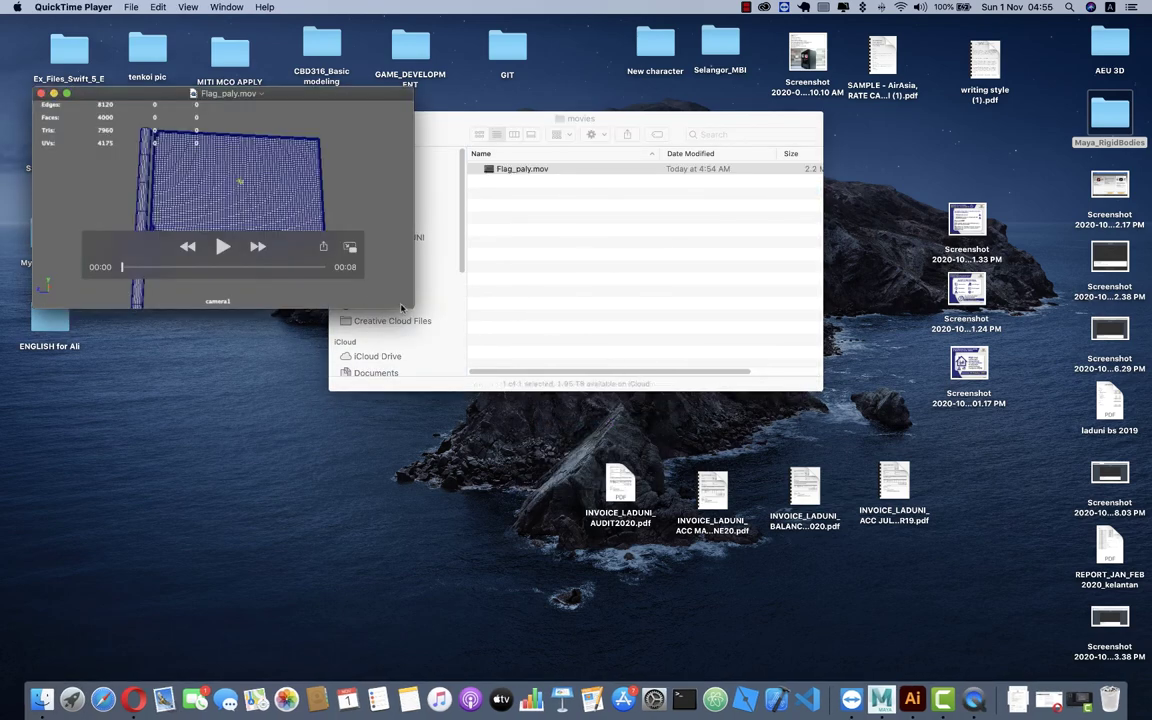
- Enlarge the movie, play it, pause at 00:05, and close the window
key("super+1")
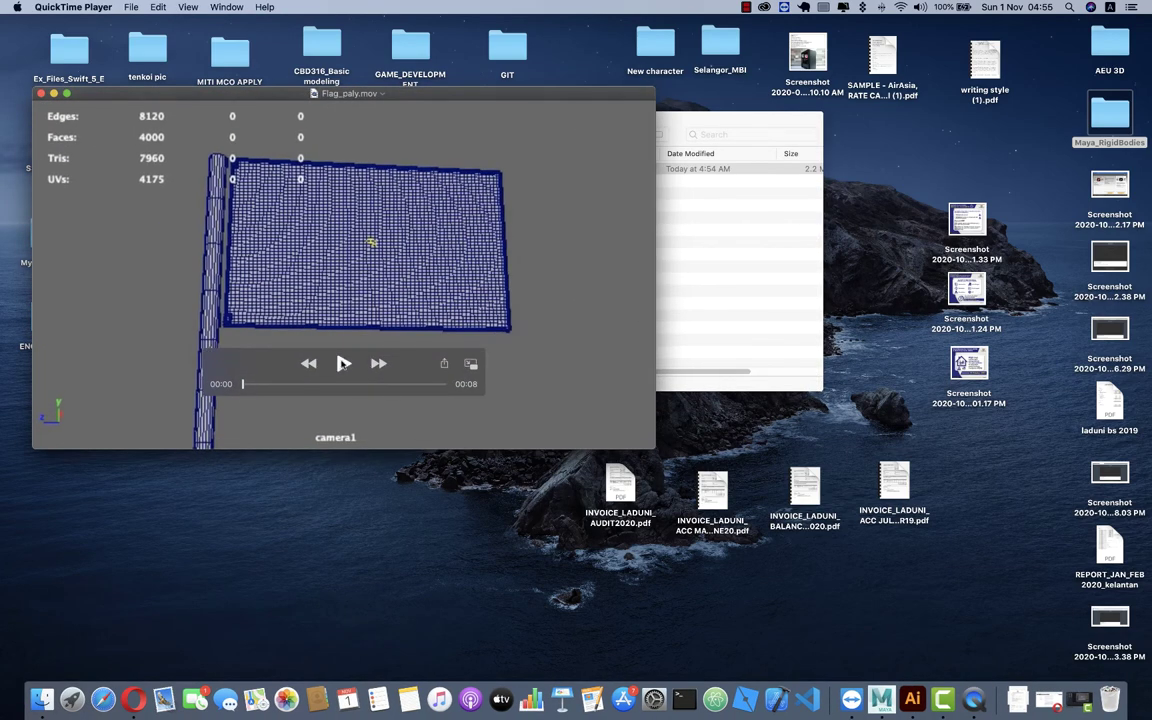
left_click(343, 363)
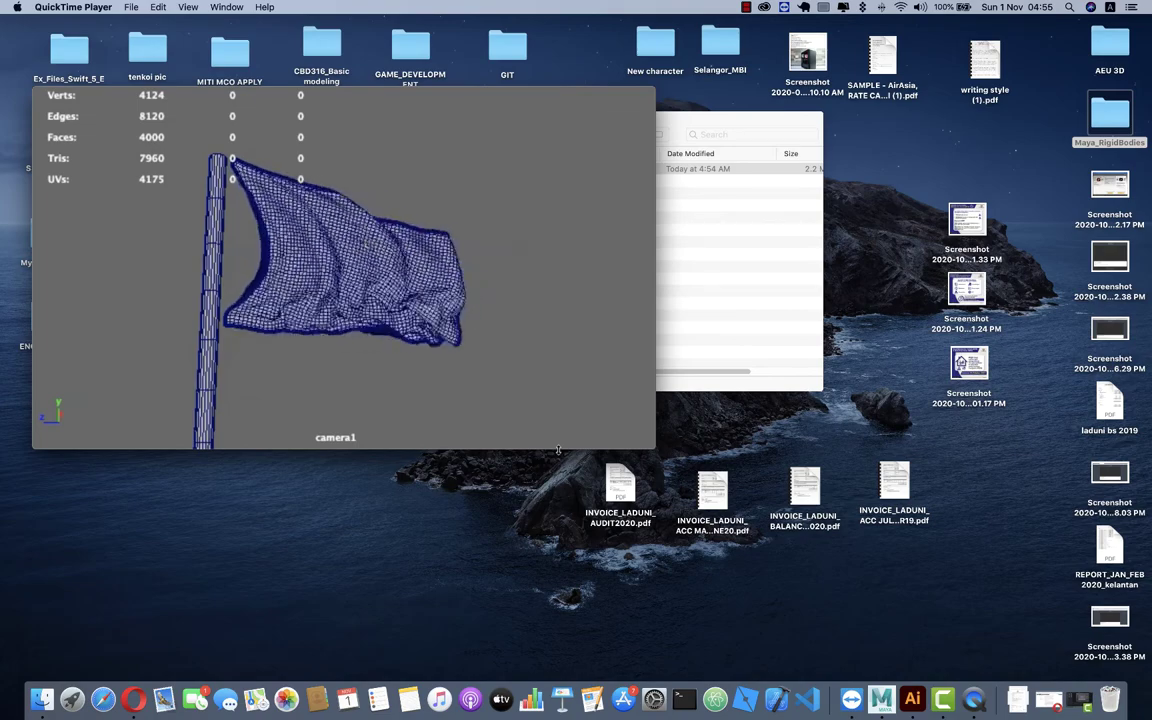
left_click(343, 364)
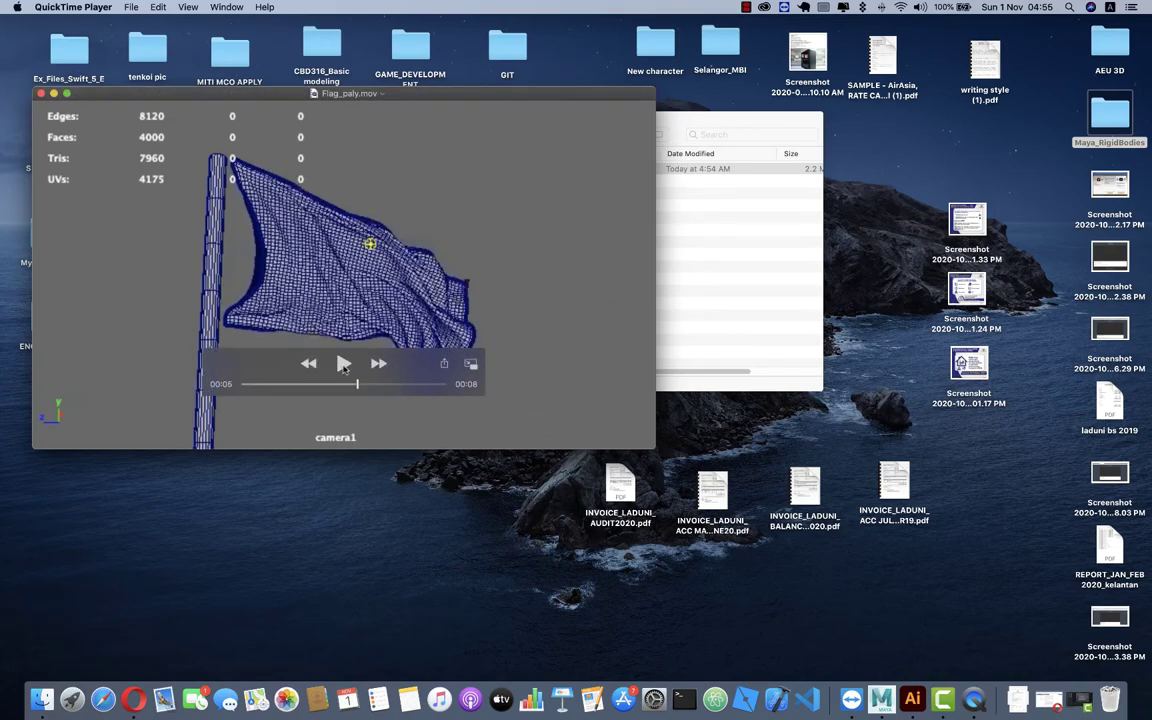
left_click(41, 93)
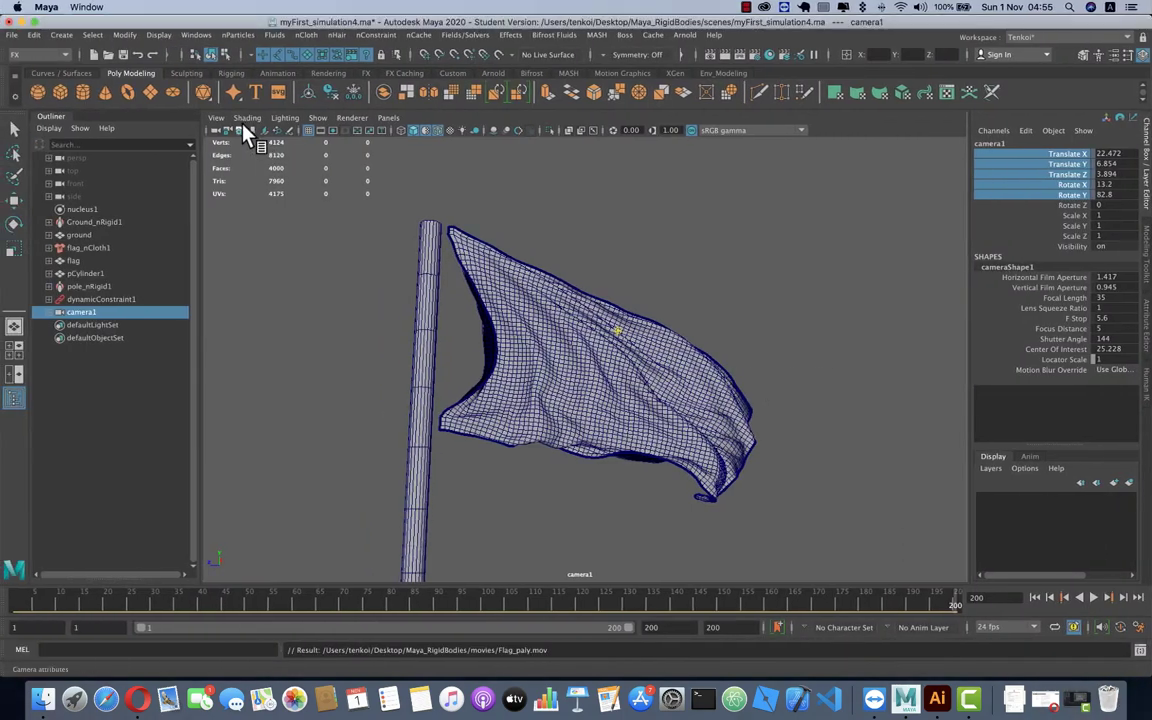
- Turn off Wireframe on Shaded and set the playblast scale to 0.85
left_click(240, 118)
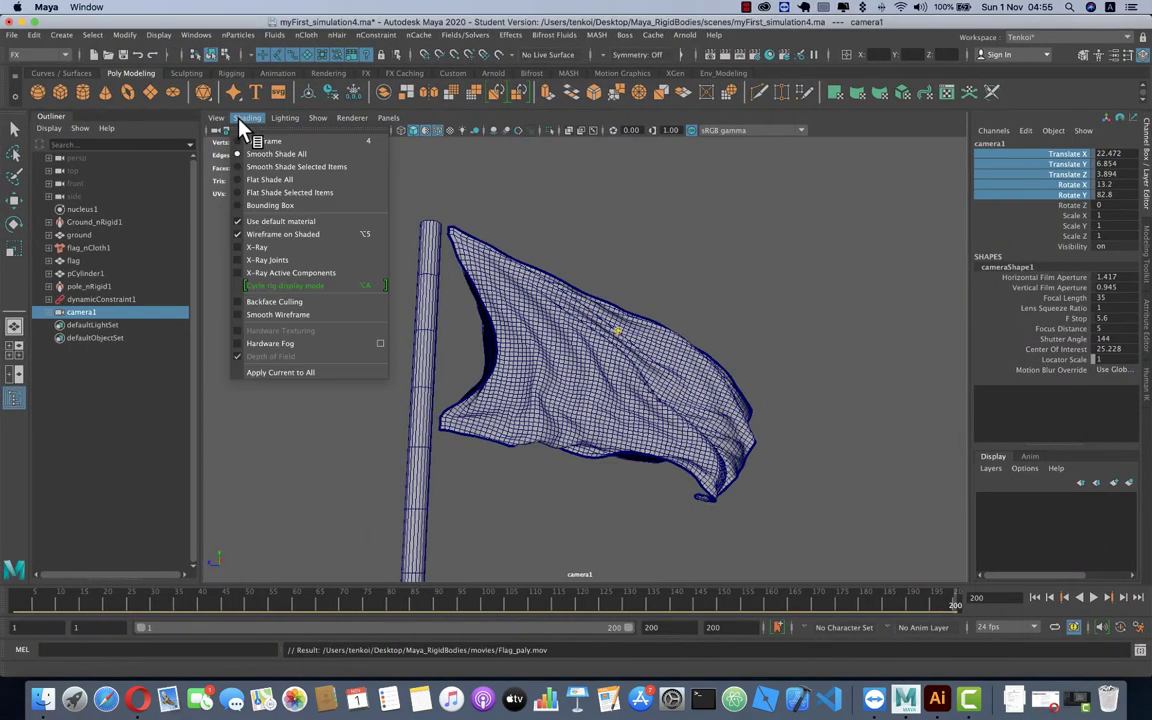
left_click(263, 236)
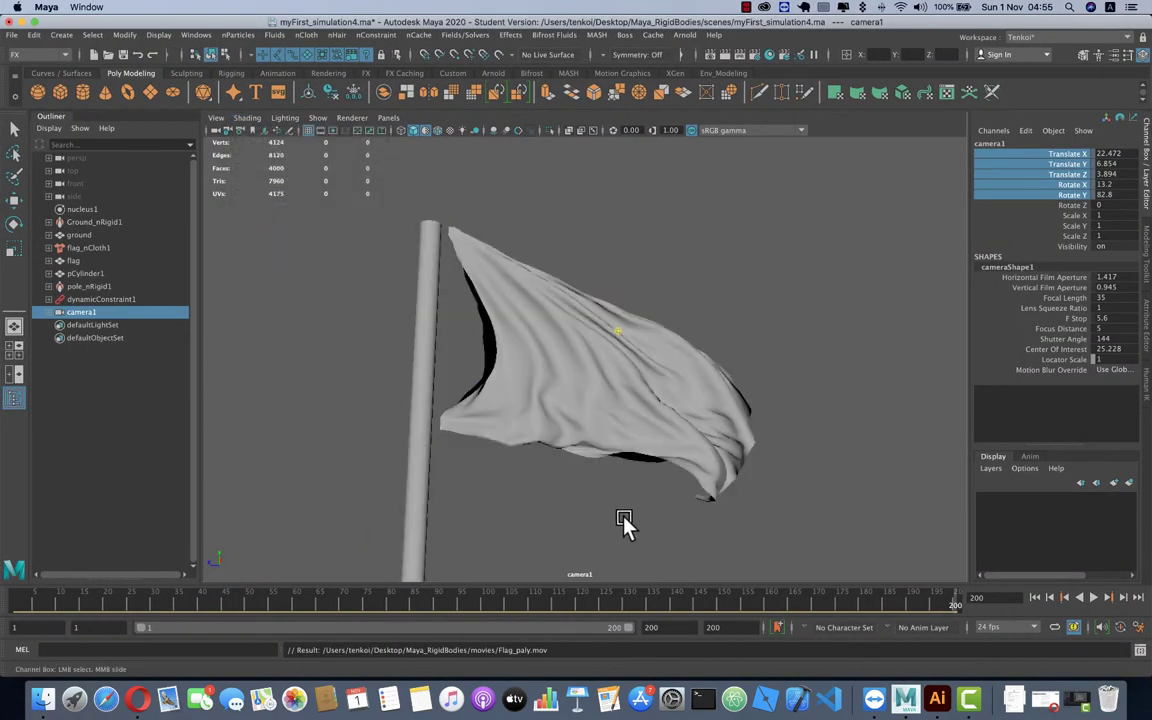
right_click(641, 606)
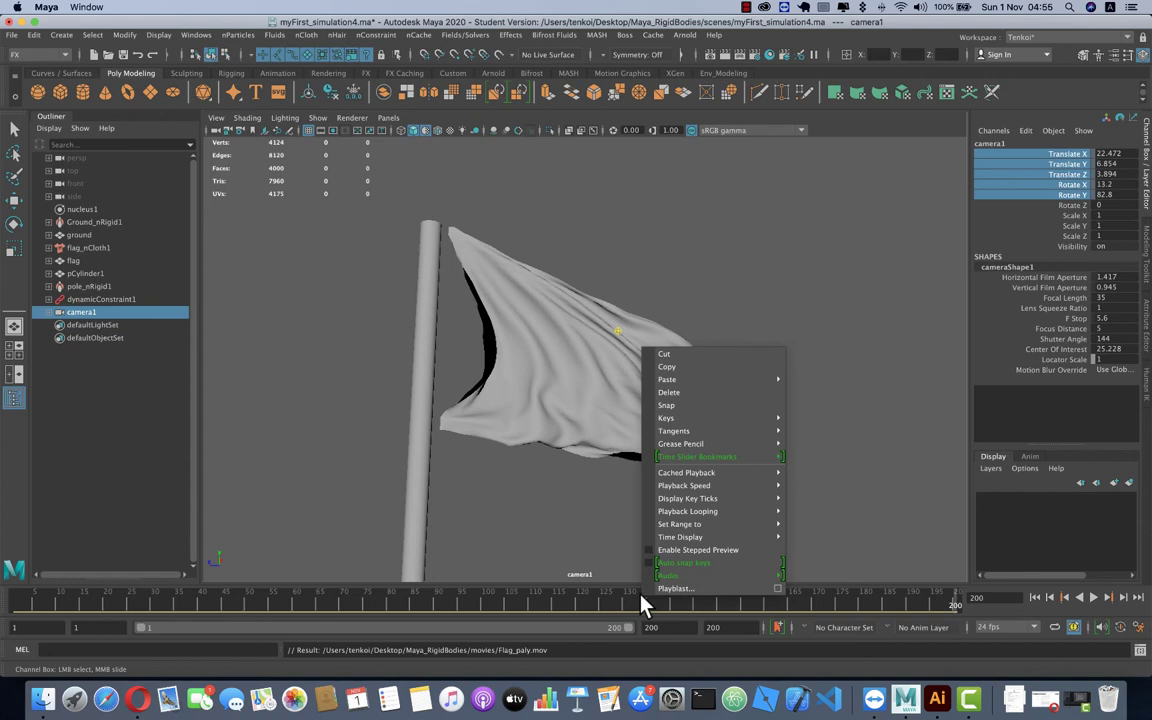
left_click(777, 588)
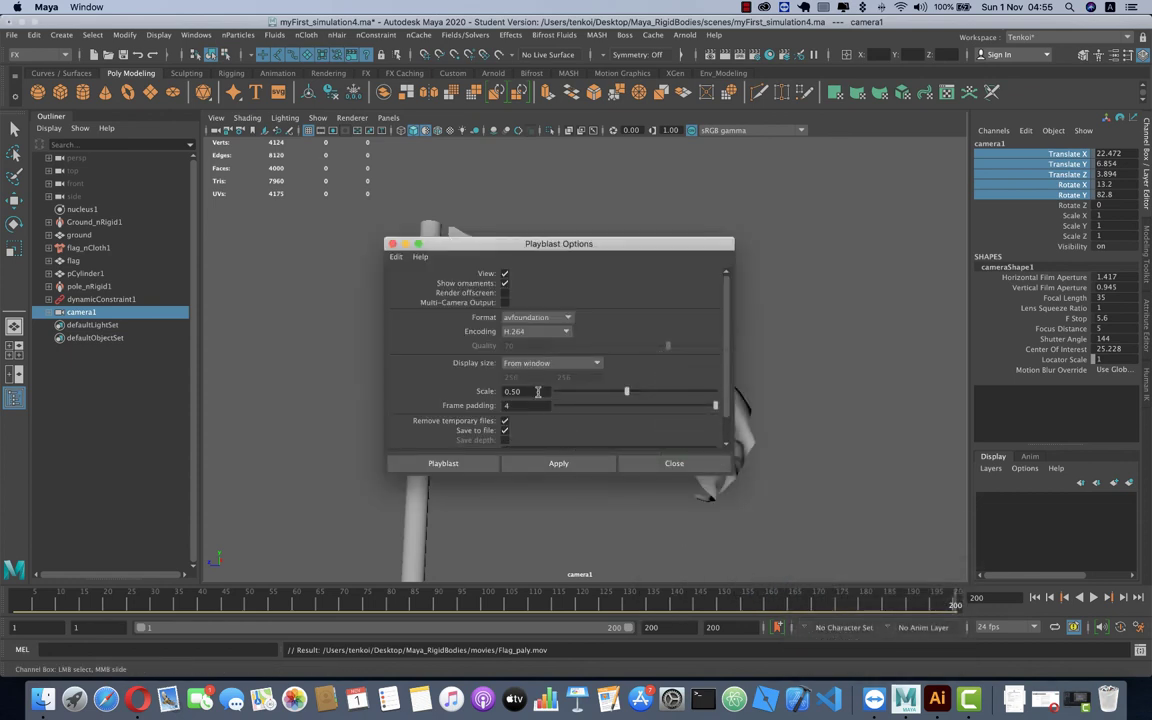
left_click_drag(629, 390, 689, 397)
scroll(541, 376, "down", 2)
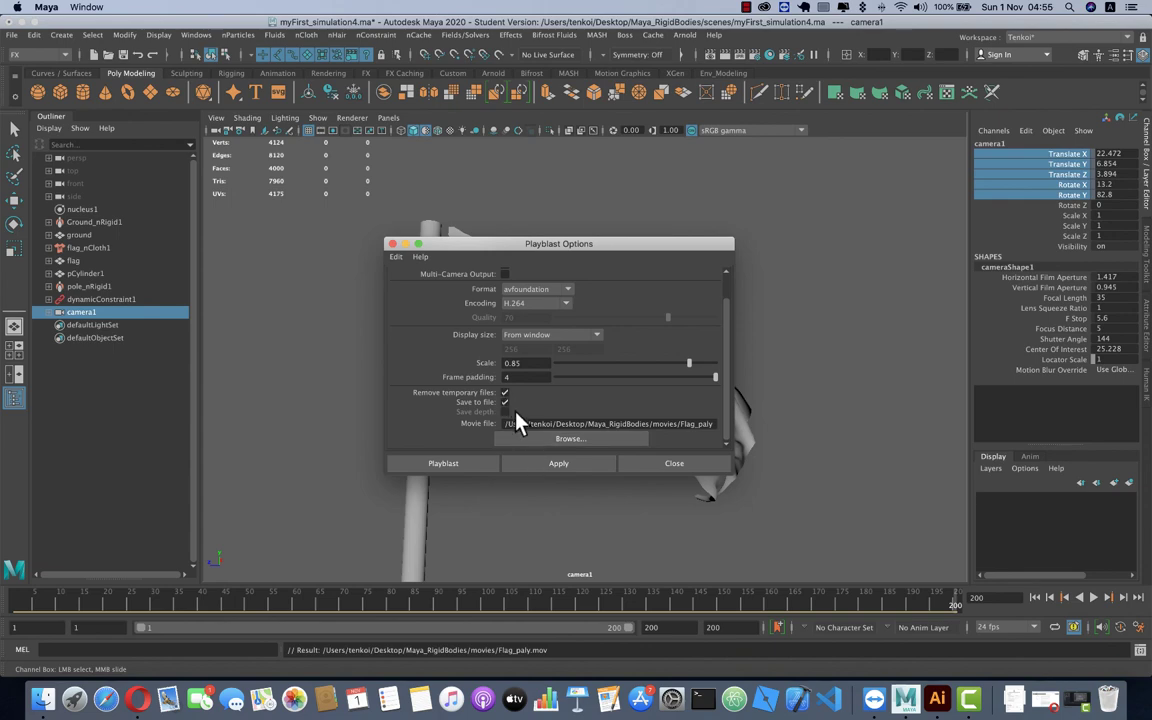
- Regenerate the Flag_paly.mov playblast and play it back, replaying from the start
left_click(458, 465)
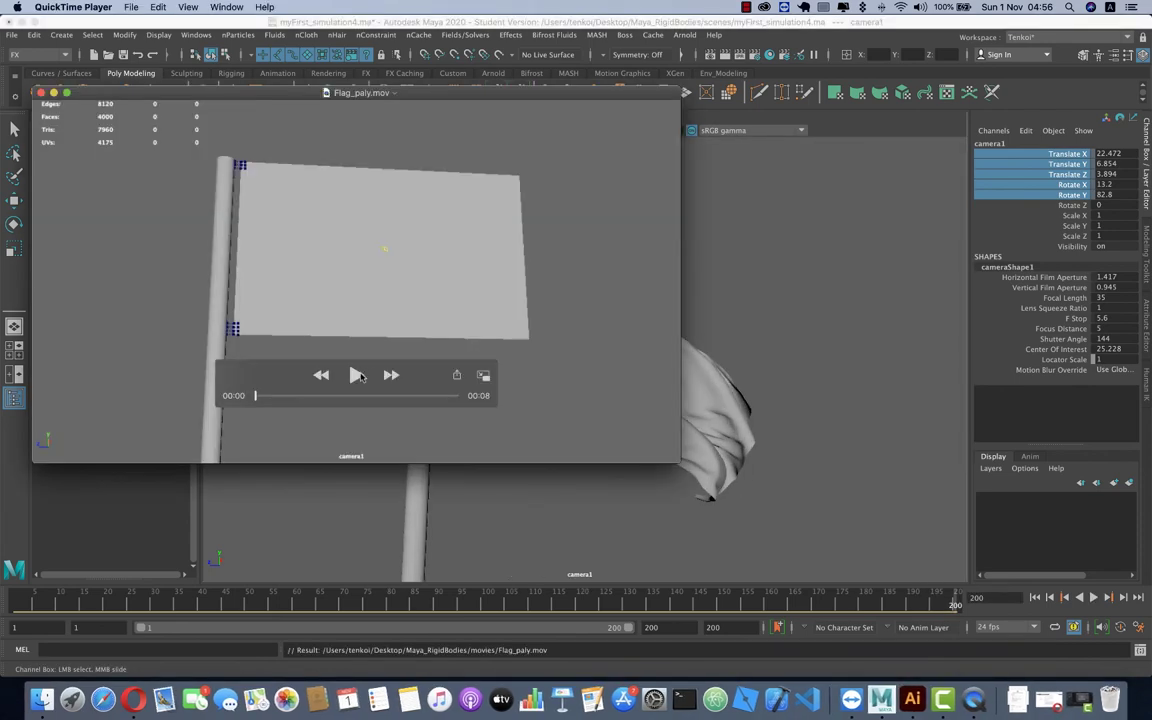
left_click(357, 375)
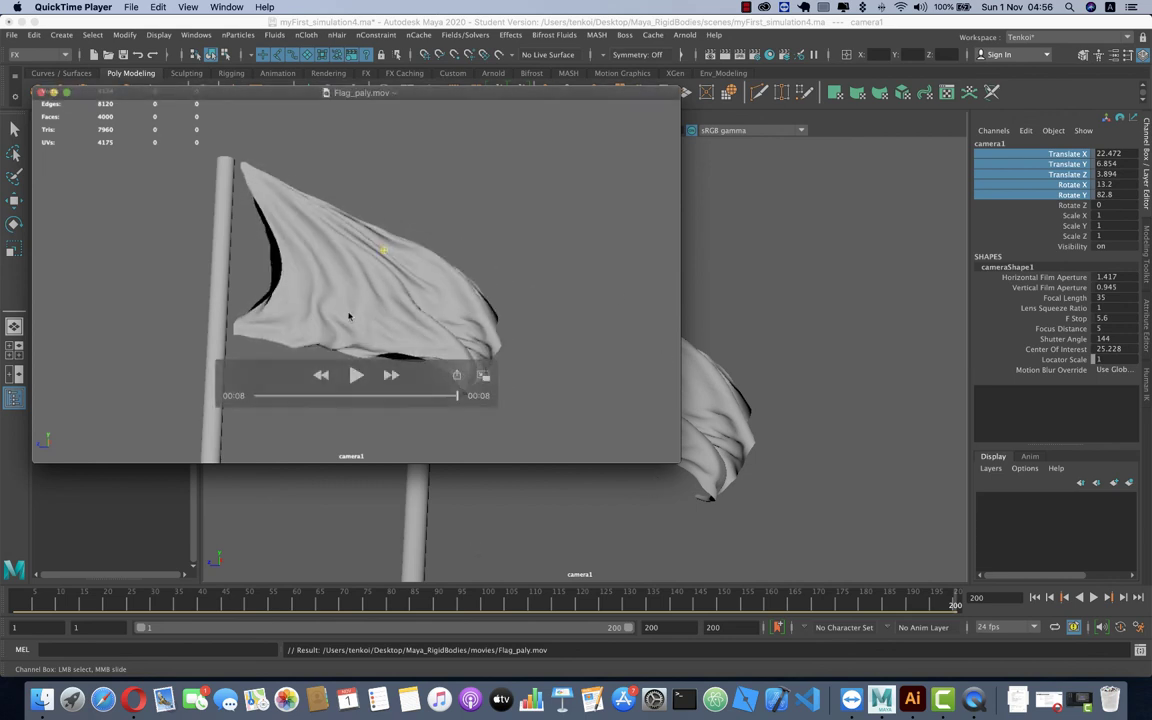
key("space")
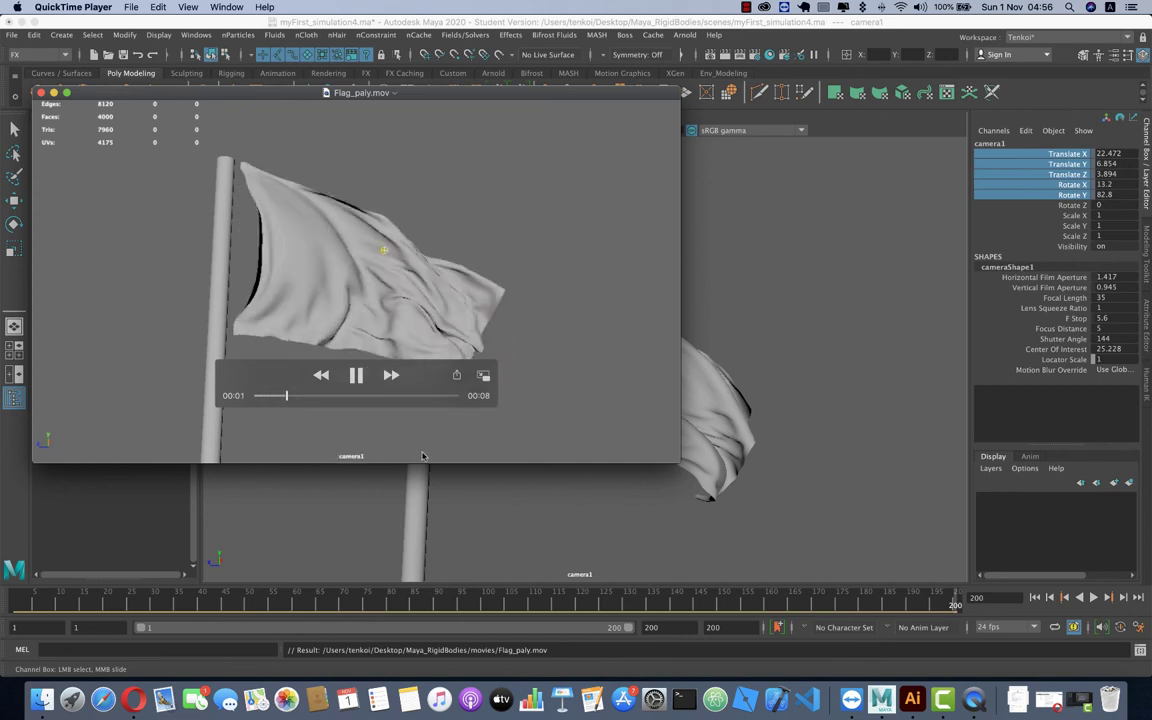